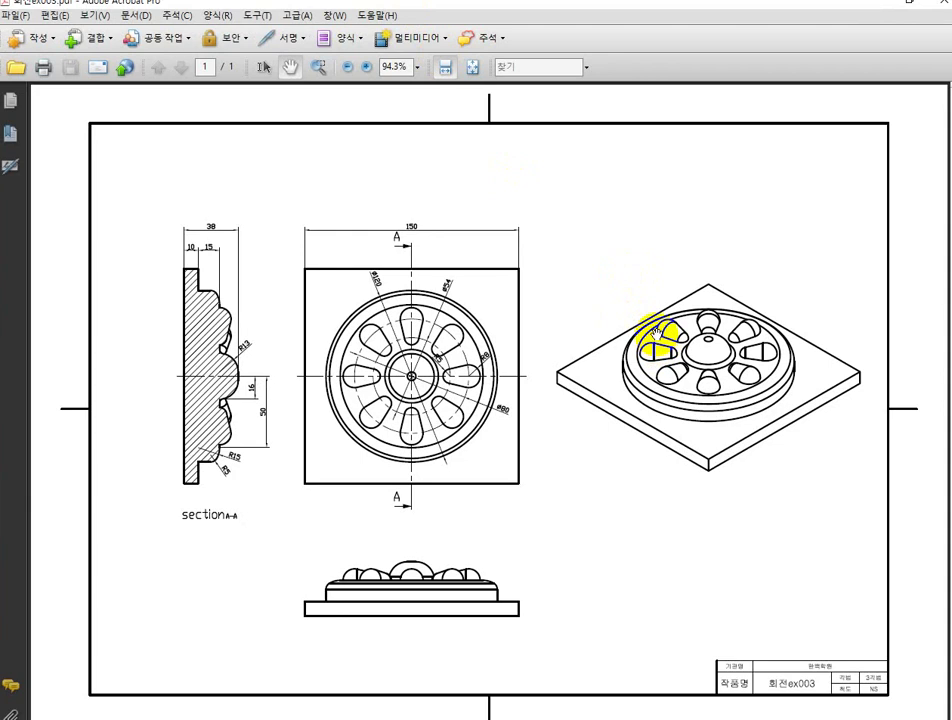
Step: Start the screen pen and handwrite the label "등각도" in black beside the isometric view
{"action": "key", "text": "F12"}
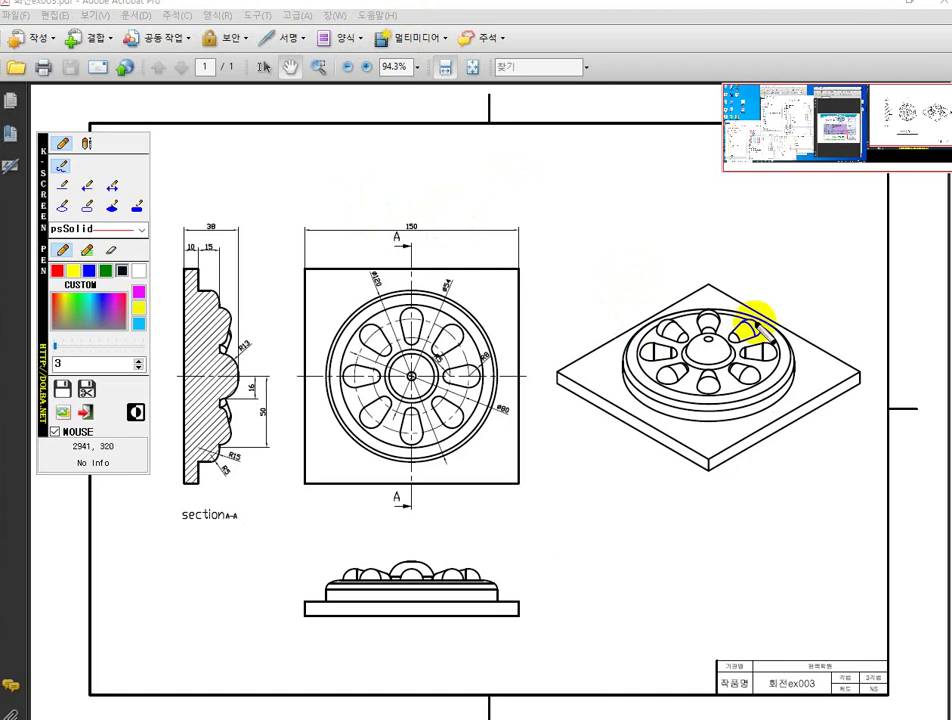
{"action": "left_click", "coordinate": [780, 442]}
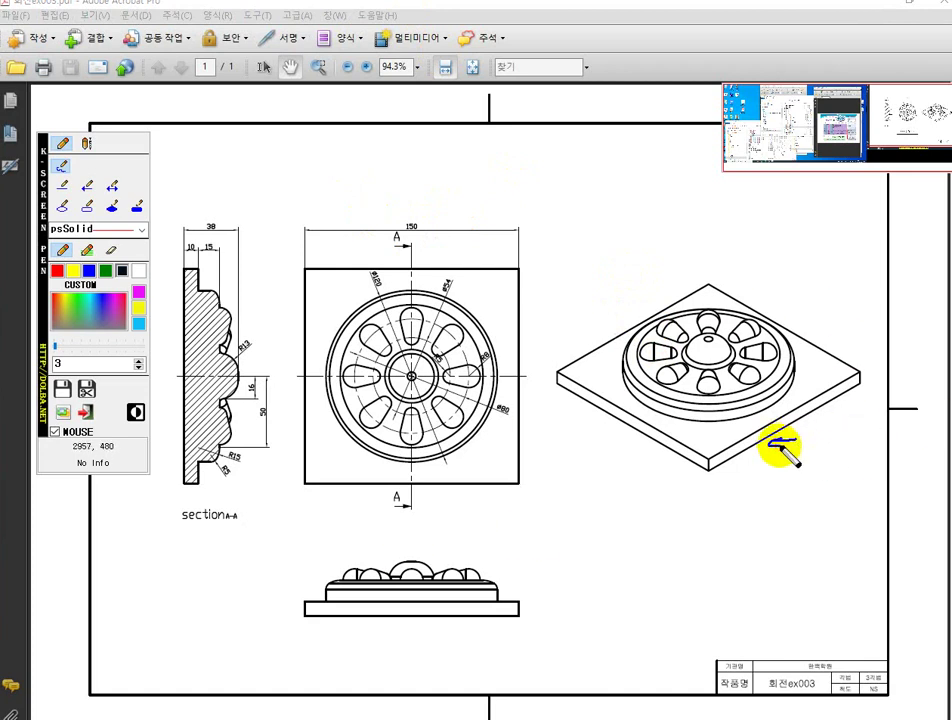
{"action": "mouse_move", "coordinate": [782, 449]}
{"action": "left_mouse_down"}
{"action": "mouse_move", "coordinate": [772, 450]}
{"action": "mouse_move", "coordinate": [824, 450]}
{"action": "mouse_move", "coordinate": [841, 463]}
{"action": "left_mouse_up"}
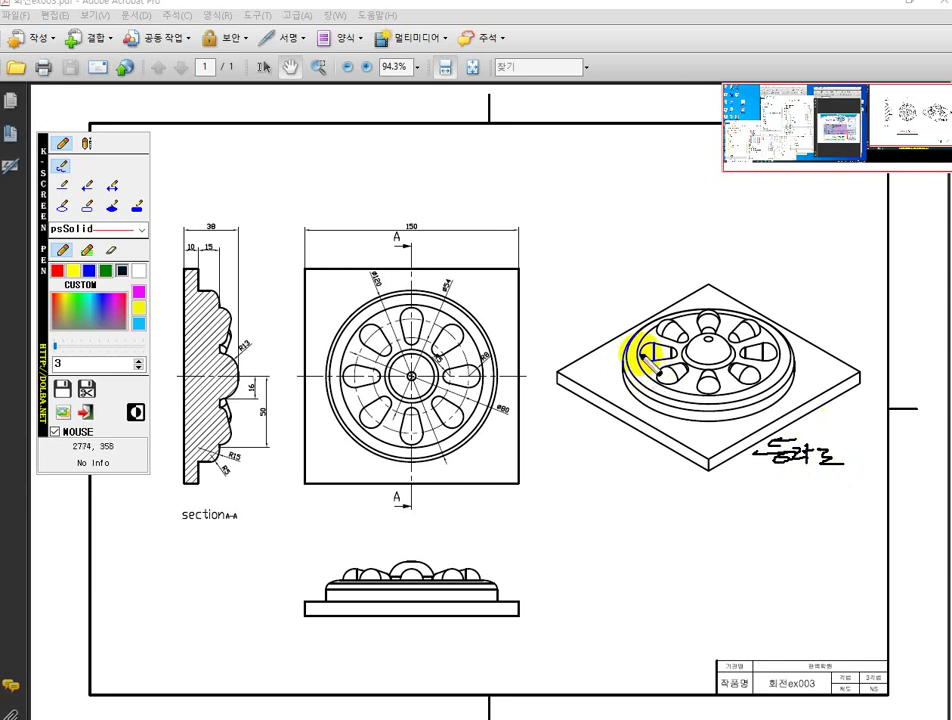
Step: Draw black arrows for the top and front viewing directions on the isometric view and label the matching views "평면도" and "정면도"
{"action": "left_click", "coordinate": [87, 186]}
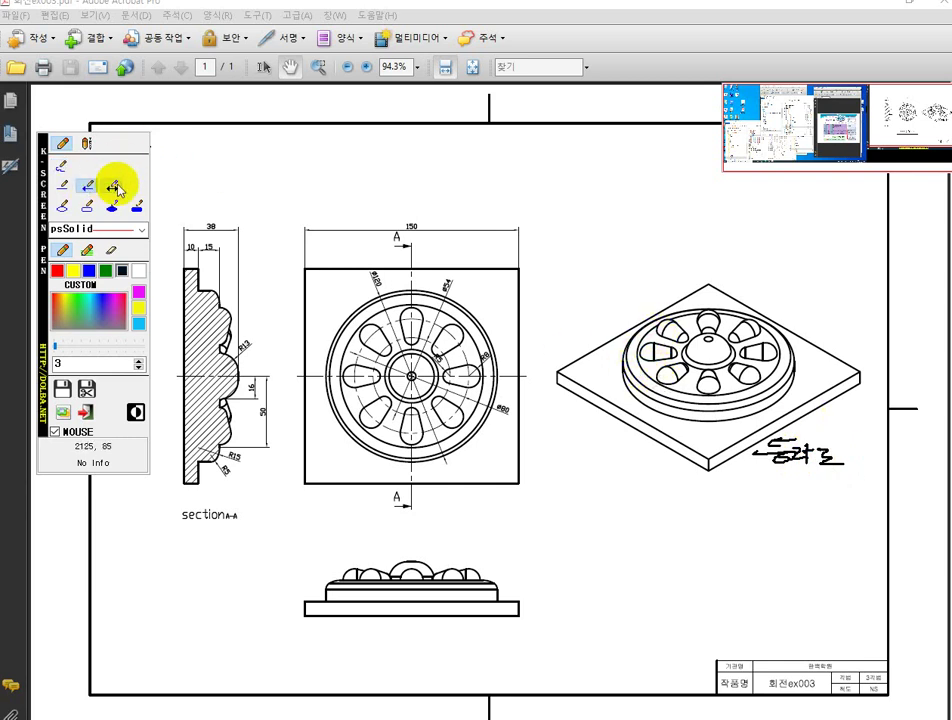
{"action": "left_click_drag", "start_coordinate": [726, 197], "coordinate": [726, 279]}
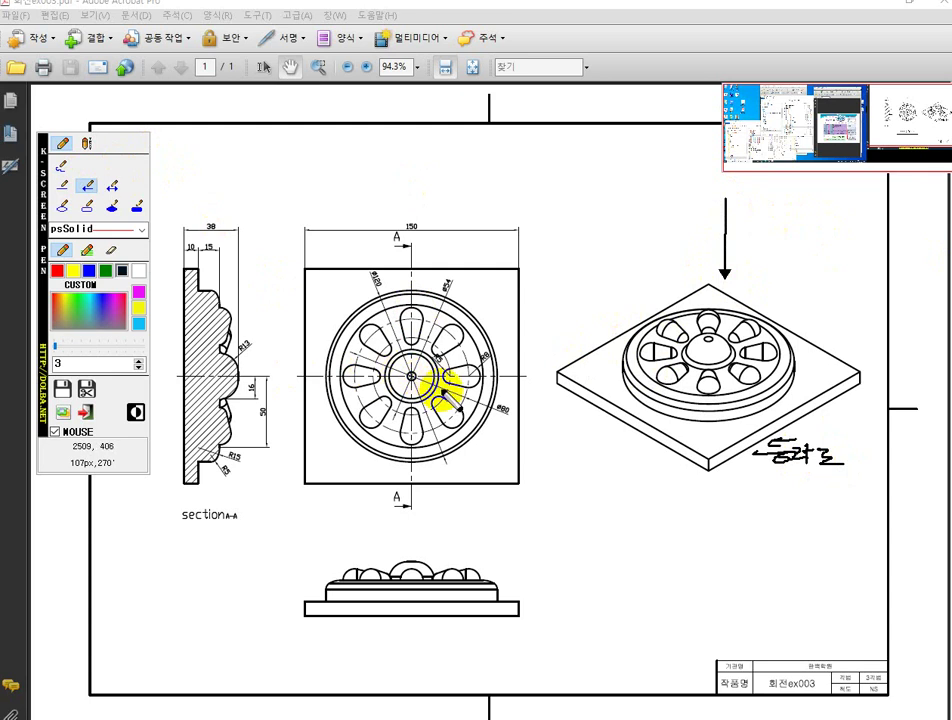
{"action": "left_click", "coordinate": [60, 168]}
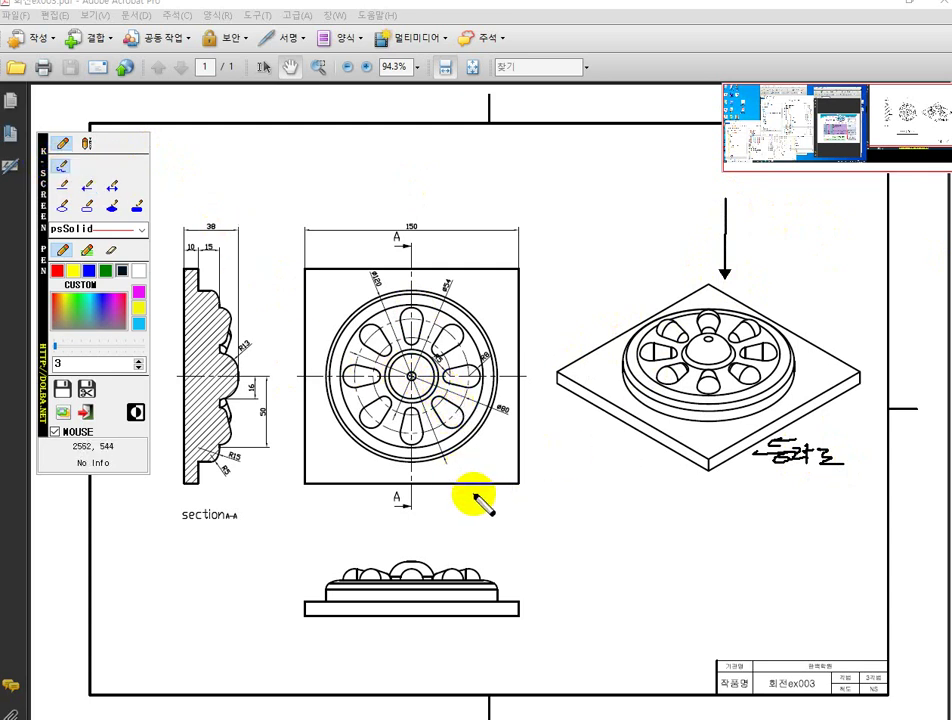
{"action": "mouse_move", "coordinate": [480, 489]}
{"action": "left_mouse_down"}
{"action": "mouse_move", "coordinate": [468, 503]}
{"action": "mouse_move", "coordinate": [557, 491]}
{"action": "mouse_move", "coordinate": [568, 500]}
{"action": "left_mouse_up"}
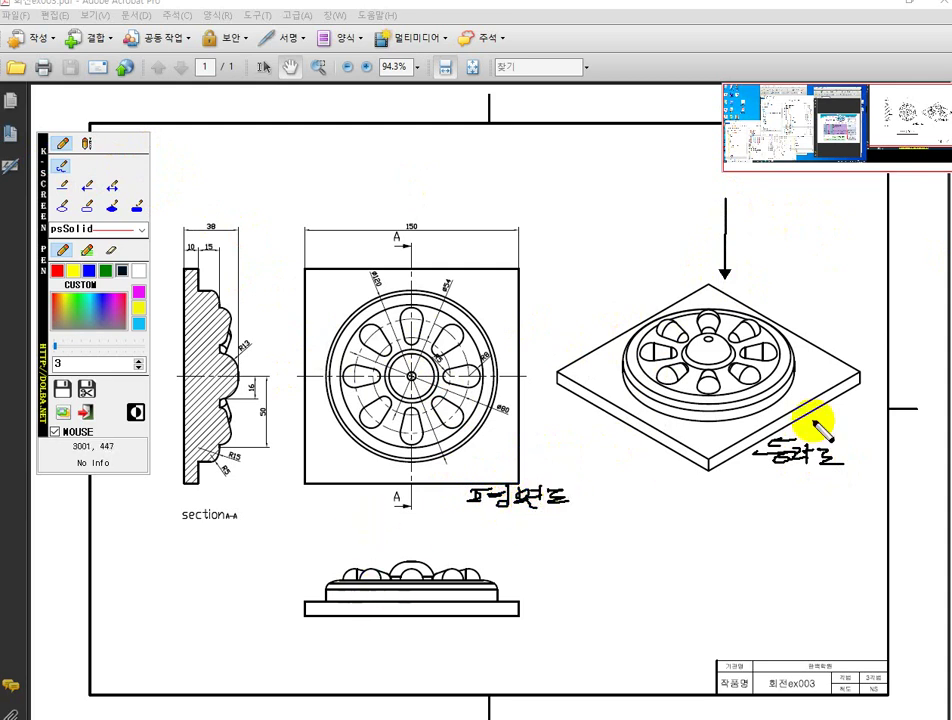
{"action": "mouse_move", "coordinate": [580, 457]}
{"action": "left_mouse_down"}
{"action": "mouse_move", "coordinate": [603, 440]}
{"action": "mouse_move", "coordinate": [616, 445]}
{"action": "left_mouse_up"}
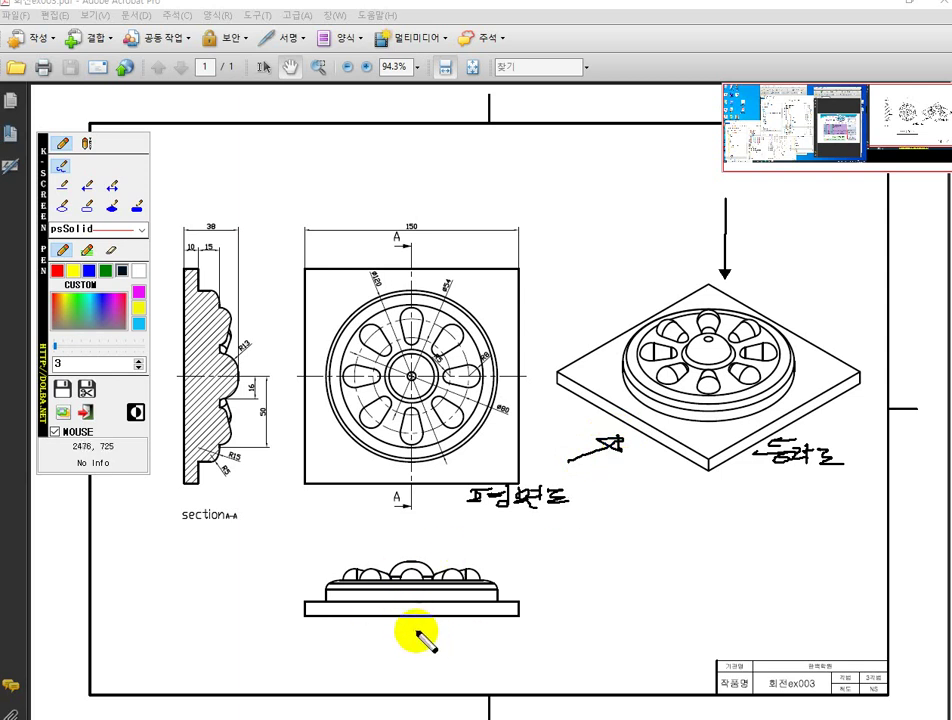
{"action": "mouse_move", "coordinate": [414, 628]}
{"action": "left_mouse_down"}
{"action": "mouse_move", "coordinate": [450, 622]}
{"action": "mouse_move", "coordinate": [459, 640]}
{"action": "mouse_move", "coordinate": [504, 627]}
{"action": "mouse_move", "coordinate": [538, 637]}
{"action": "left_mouse_up"}
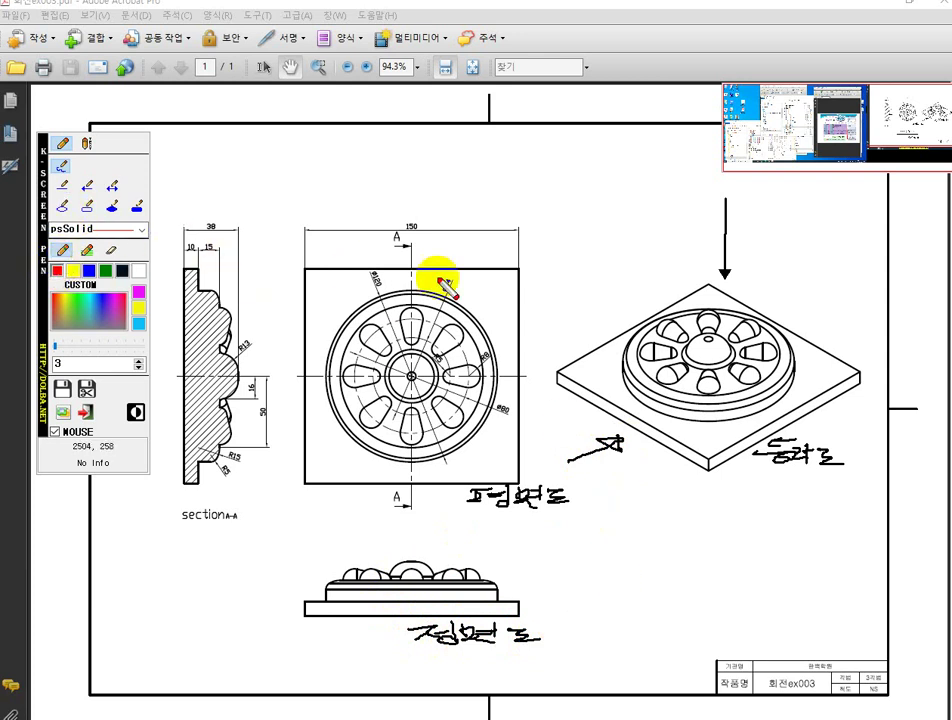
Step: Draw a straight red line along the A-A cutting line through the plan view
{"action": "left_click_drag", "start_coordinate": [416, 248], "coordinate": [405, 378]}
{"action": "right_click", "coordinate": [10, 270]}
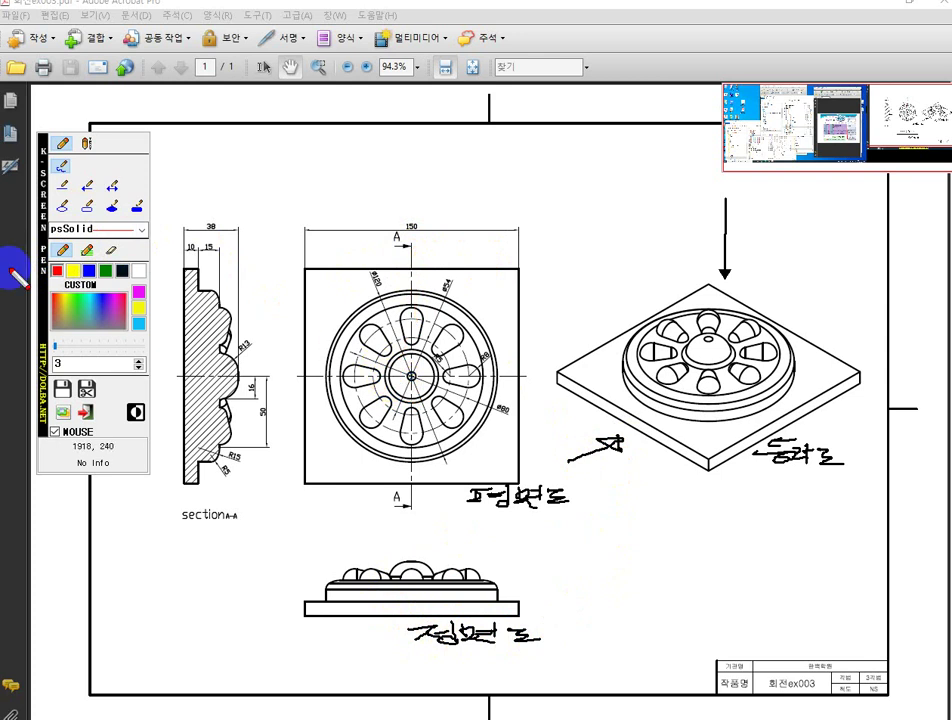
{"action": "left_click", "coordinate": [62, 188]}
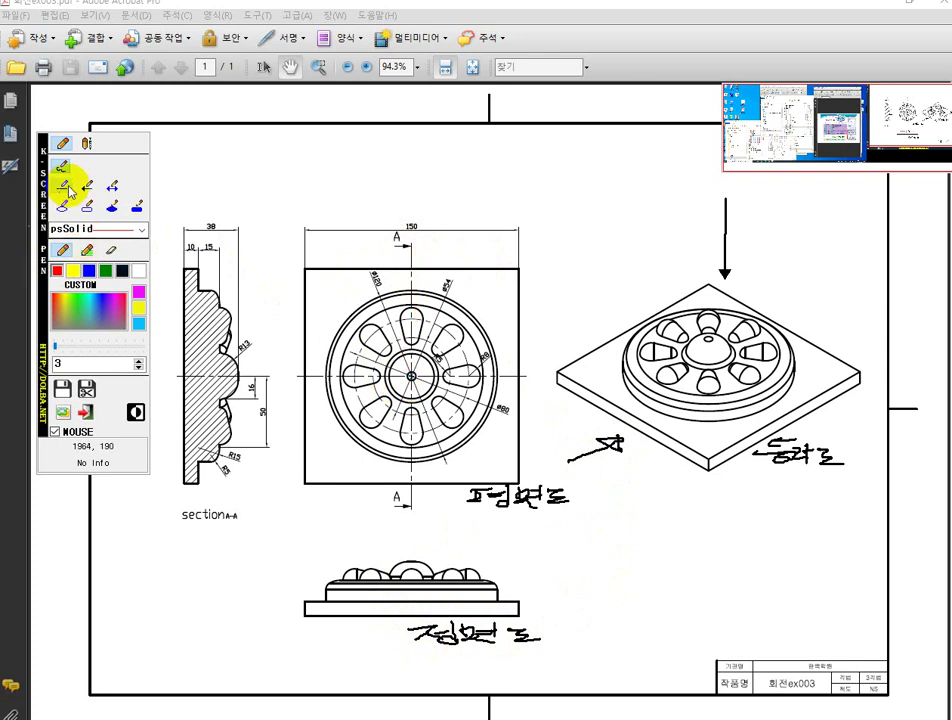
{"action": "left_click", "coordinate": [69, 190]}
{"action": "mouse_move", "coordinate": [409, 244]}
{"action": "left_mouse_down"}
{"action": "mouse_move", "coordinate": [374, 372]}
{"action": "mouse_move", "coordinate": [427, 487]}
{"action": "mouse_move", "coordinate": [410, 510]}
{"action": "left_mouse_up"}
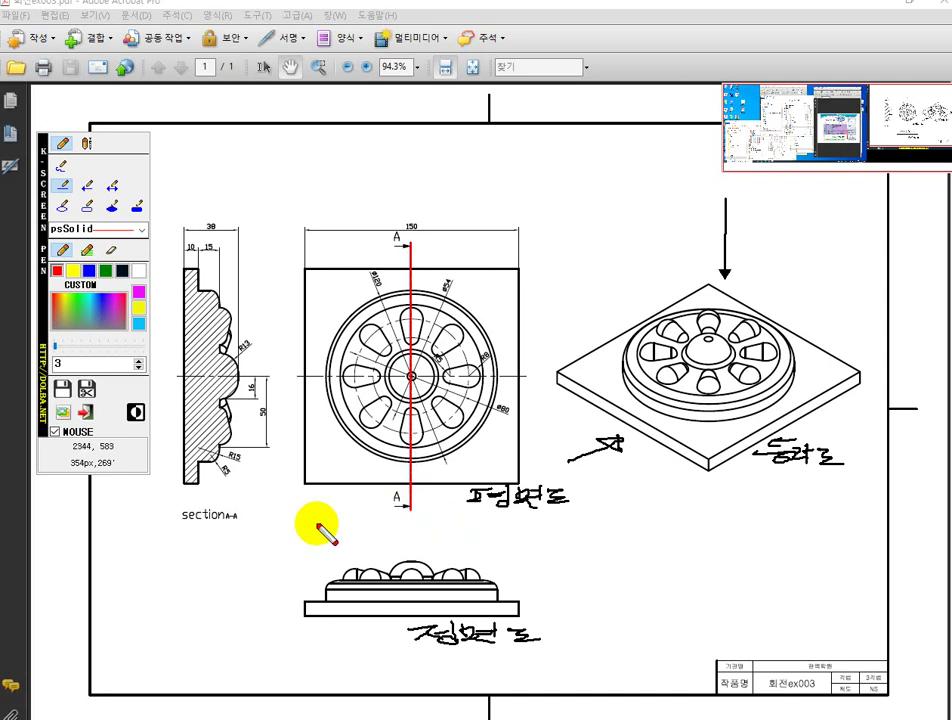
Step: Circle both A section markers of the plan view freehand in red and underline the "section A-A" caption
{"action": "left_click", "coordinate": [62, 168]}
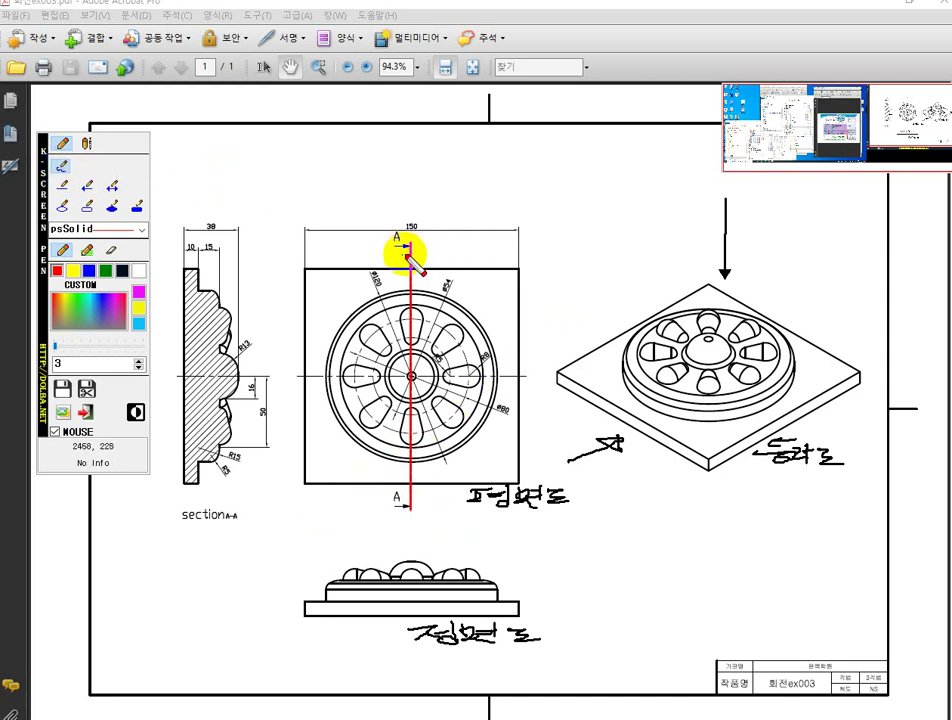
{"action": "mouse_move", "coordinate": [404, 254]}
{"action": "left_mouse_down"}
{"action": "mouse_move", "coordinate": [380, 240]}
{"action": "mouse_move", "coordinate": [425, 252]}
{"action": "mouse_move", "coordinate": [378, 250]}
{"action": "left_mouse_up"}
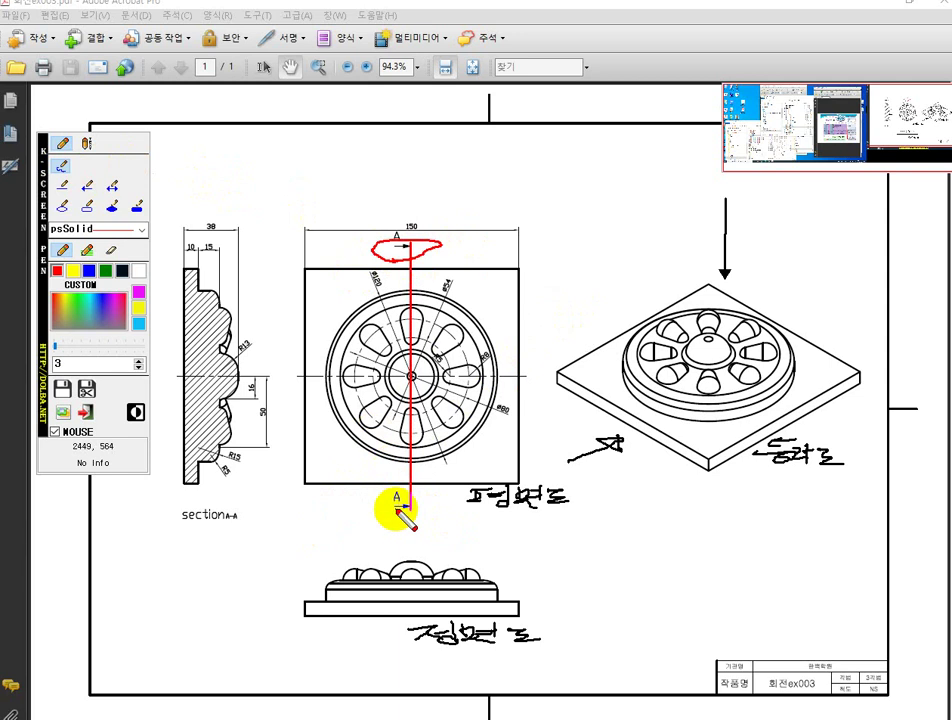
{"action": "mouse_move", "coordinate": [400, 516]}
{"action": "left_mouse_down"}
{"action": "mouse_move", "coordinate": [385, 500]}
{"action": "mouse_move", "coordinate": [387, 512]}
{"action": "left_mouse_up"}
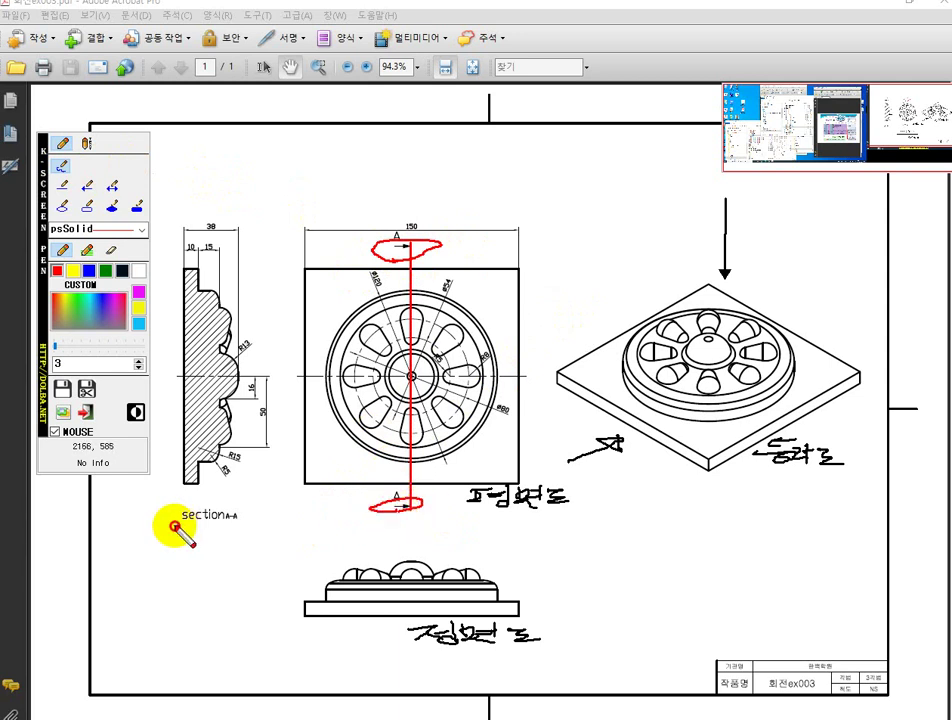
{"action": "left_click_drag", "start_coordinate": [176, 526], "coordinate": [258, 523]}
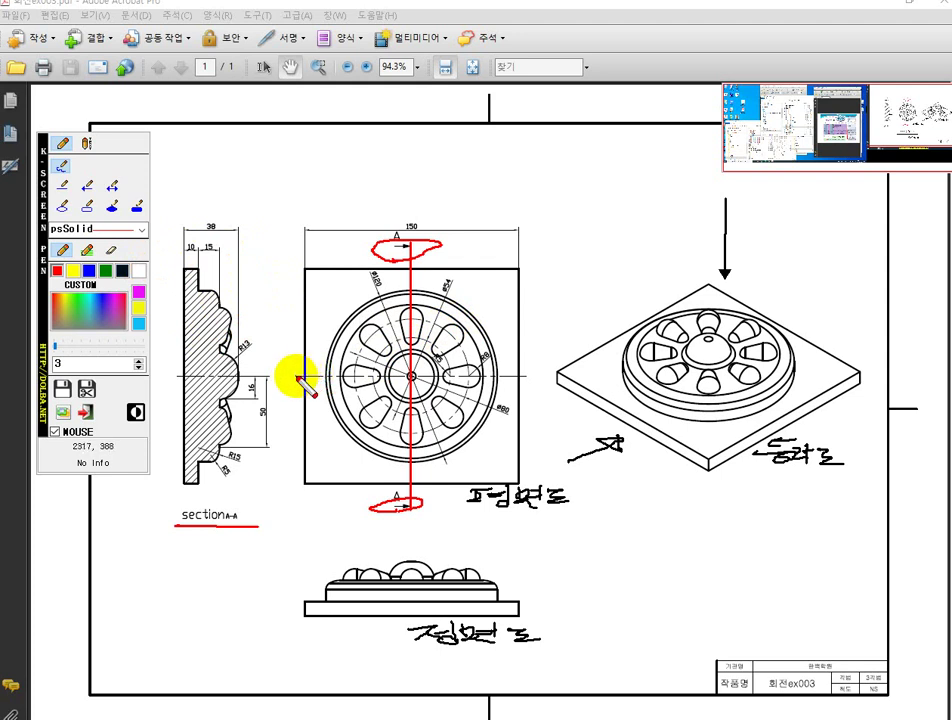
Step: Draw a red horizontal centreline through the plan view and mark the centre of the wheel in blue
{"action": "left_click_drag", "start_coordinate": [295, 376], "coordinate": [544, 375]}
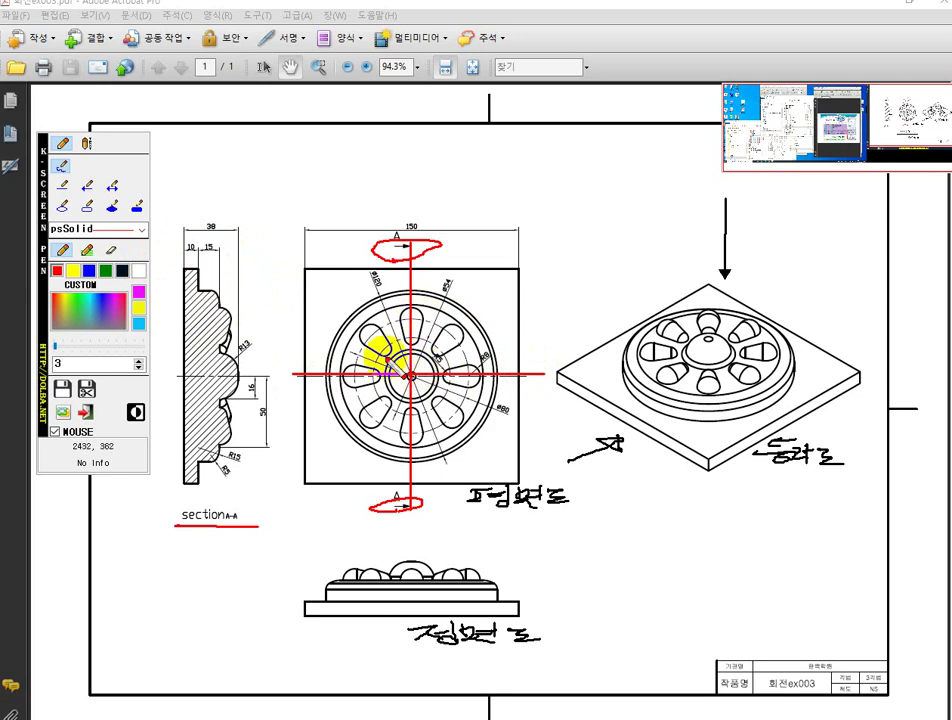
{"action": "left_click", "coordinate": [87, 254]}
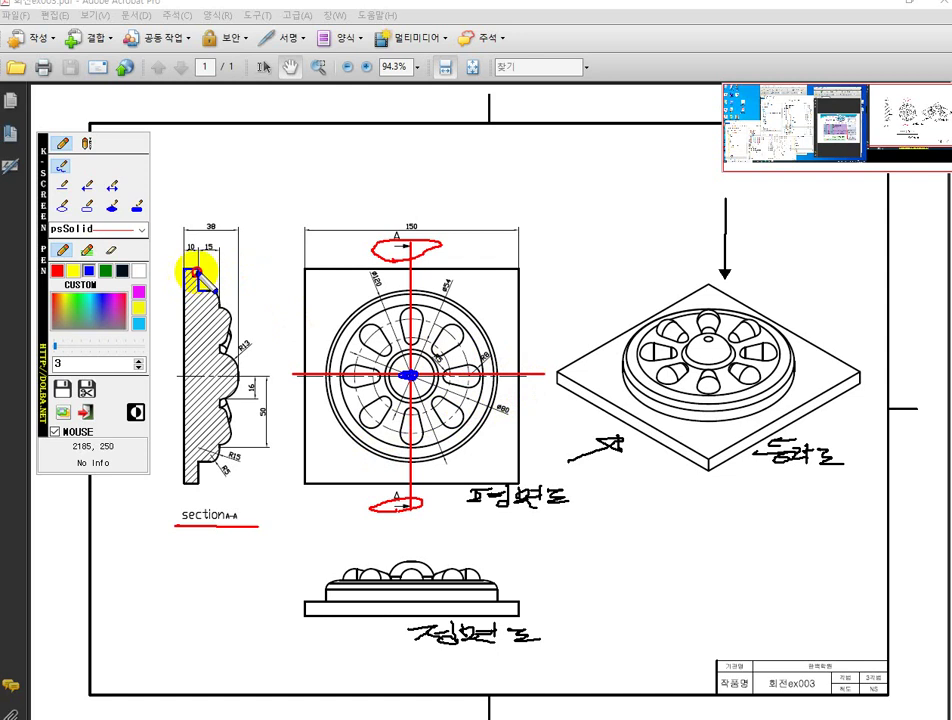
Step: Trace the plate's upper face in blue on the section view, mark its centre point and circle the 10 thickness dimension
{"action": "left_click_drag", "start_coordinate": [197, 272], "coordinate": [198, 480]}
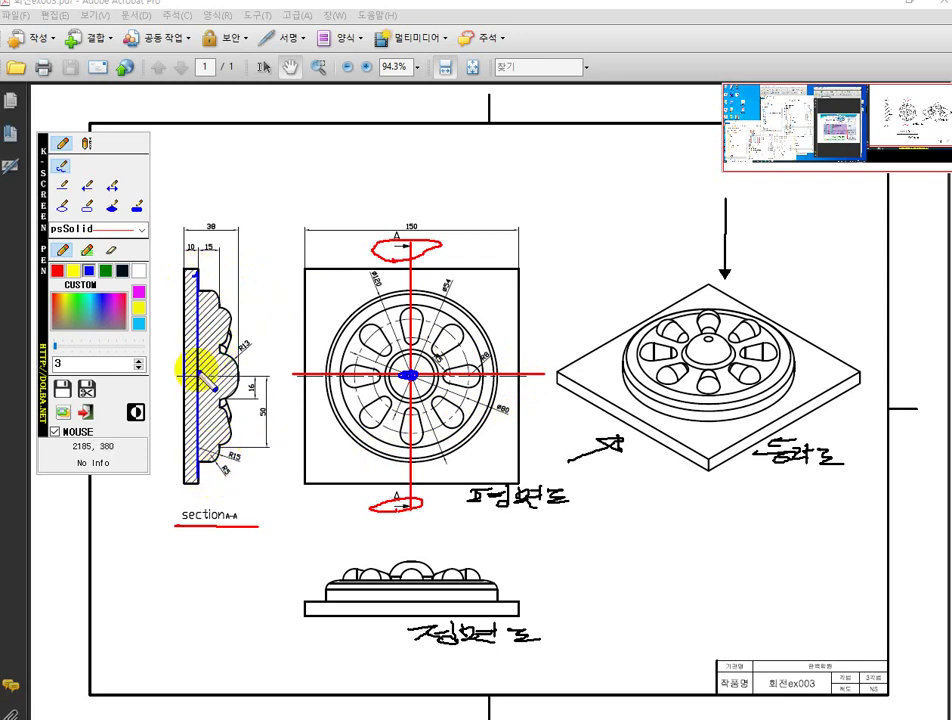
{"action": "left_click", "coordinate": [194, 375]}
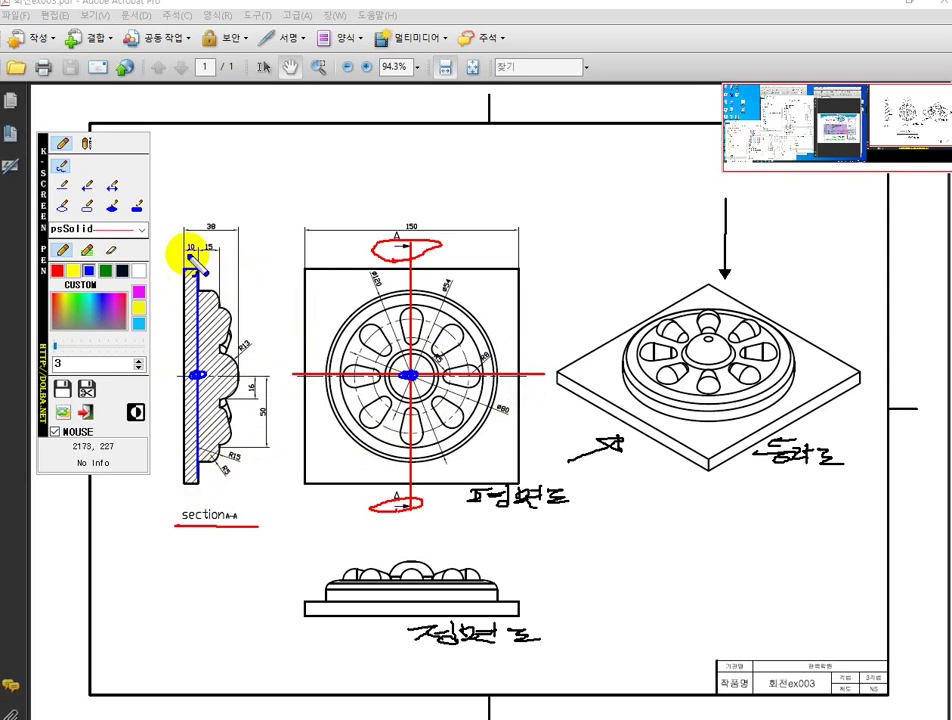
{"action": "left_click_drag", "start_coordinate": [181, 249], "coordinate": [187, 250]}
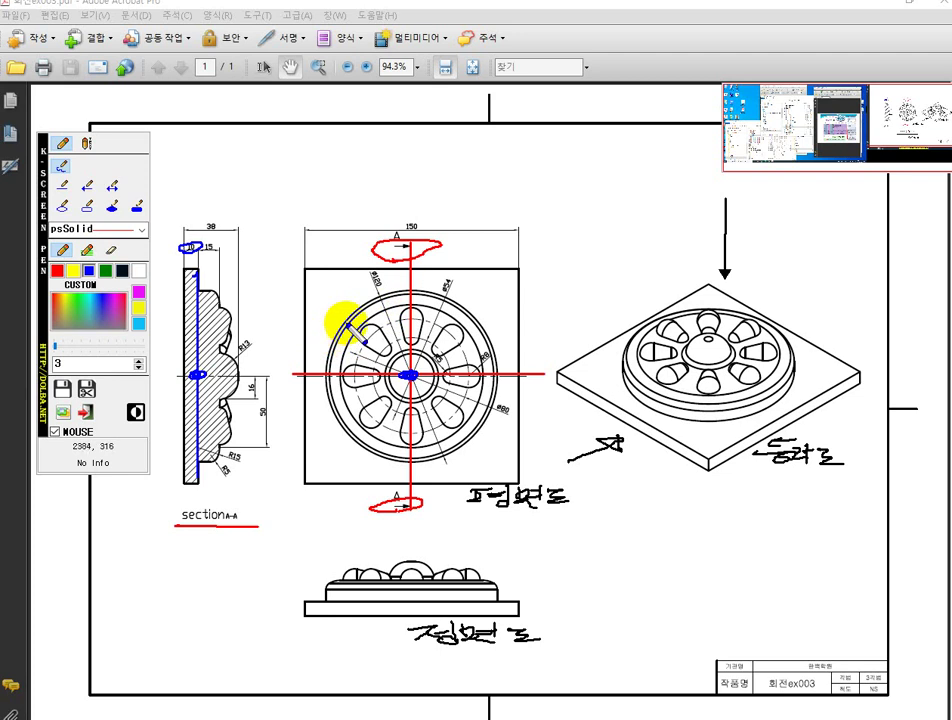
Step: Draw a magenta arrow to the square plate of the isometric view and handwrite "① 돌출 베이스" next to it
{"action": "left_click", "coordinate": [85, 188]}
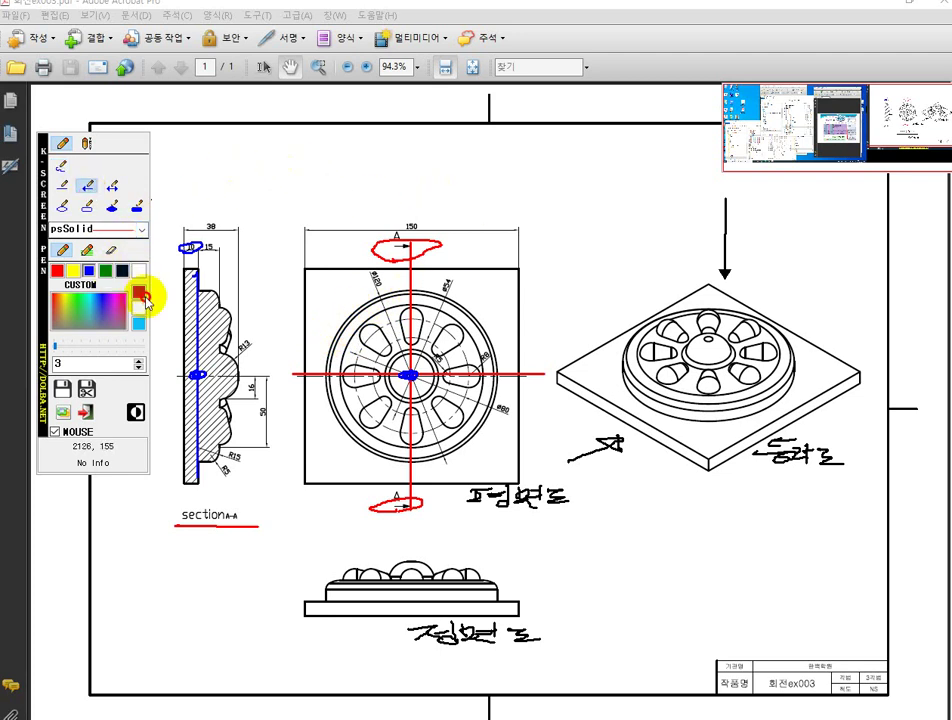
{"action": "left_click", "coordinate": [145, 298]}
{"action": "left_click_drag", "start_coordinate": [655, 521], "coordinate": [690, 455]}
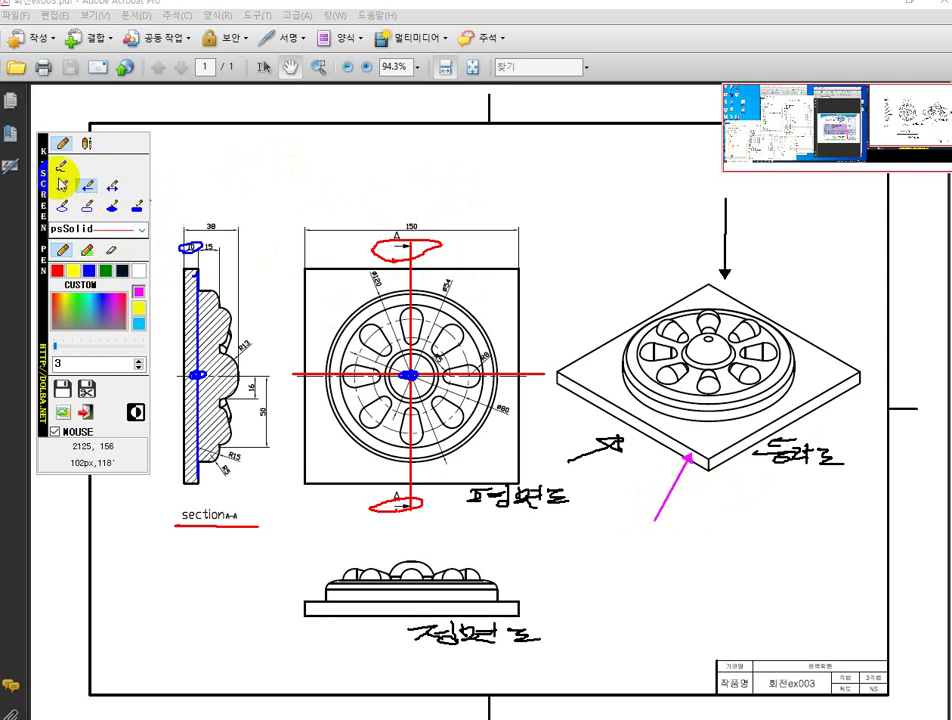
{"action": "left_click", "coordinate": [61, 170]}
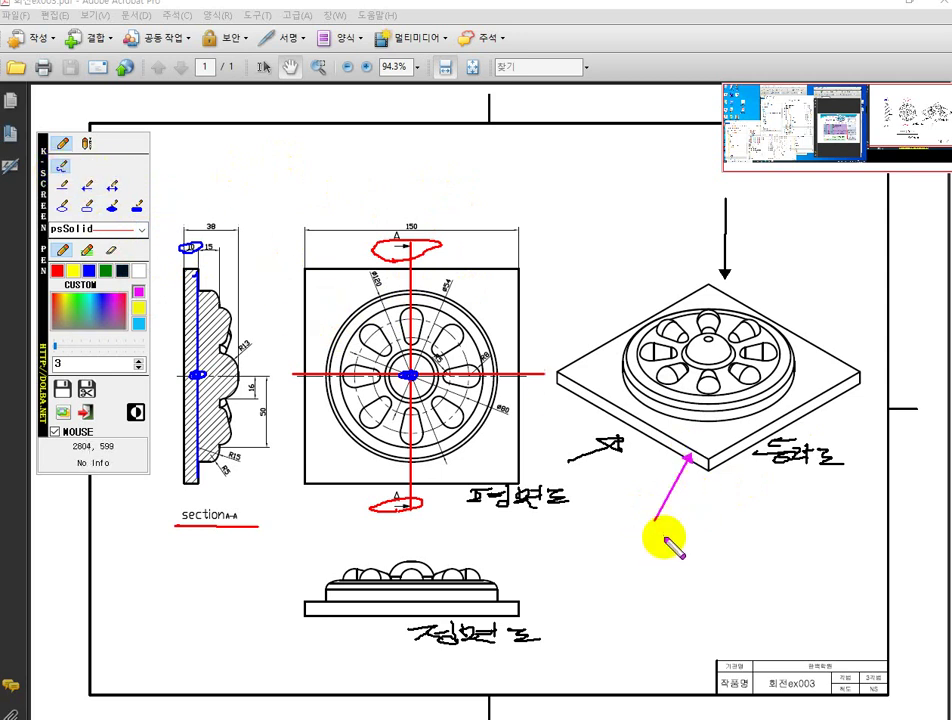
{"action": "mouse_move", "coordinate": [670, 526]}
{"action": "left_mouse_down"}
{"action": "mouse_move", "coordinate": [664, 544]}
{"action": "mouse_move", "coordinate": [708, 527]}
{"action": "mouse_move", "coordinate": [701, 542]}
{"action": "mouse_move", "coordinate": [722, 524]}
{"action": "mouse_move", "coordinate": [740, 545]}
{"action": "mouse_move", "coordinate": [750, 525]}
{"action": "mouse_move", "coordinate": [778, 545]}
{"action": "mouse_move", "coordinate": [807, 542]}
{"action": "mouse_move", "coordinate": [737, 555]}
{"action": "mouse_move", "coordinate": [822, 543]}
{"action": "left_mouse_up"}
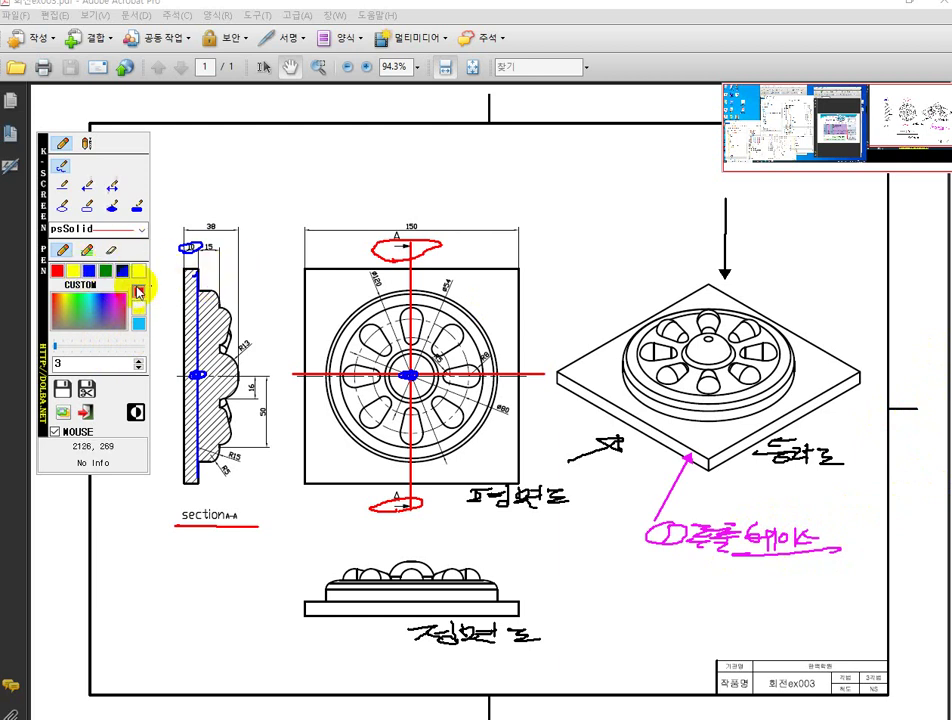
Step: Draw a magenta arrow pointing at the edge of the round disc in the isometric view
{"action": "left_click", "coordinate": [88, 187]}
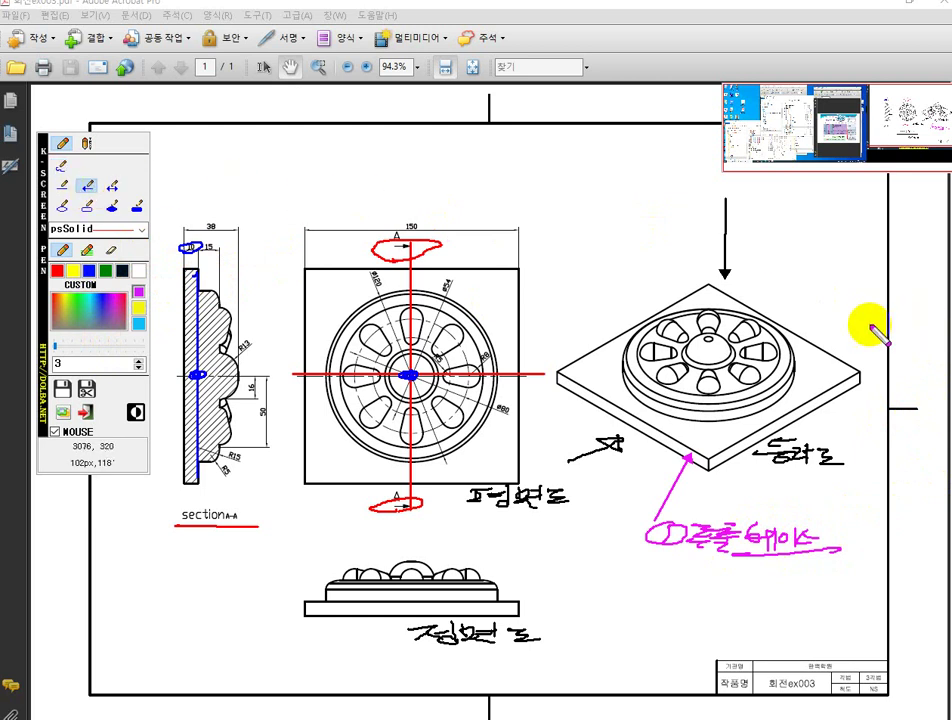
{"action": "left_click_drag", "start_coordinate": [870, 312], "coordinate": [790, 350]}
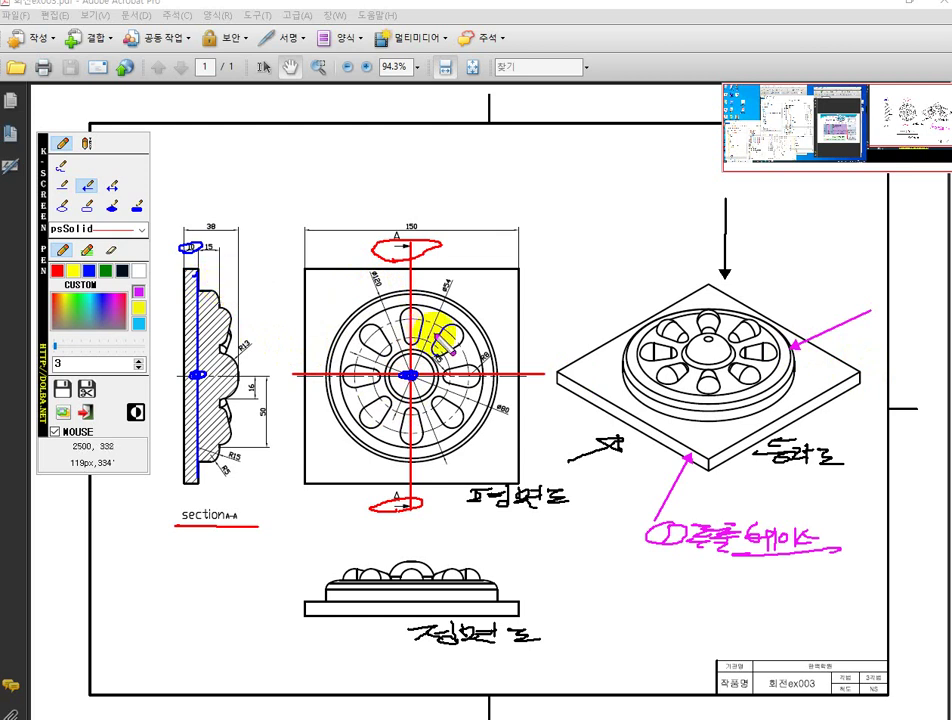
{"action": "left_click_drag", "start_coordinate": [792, 343], "coordinate": [792, 345]}
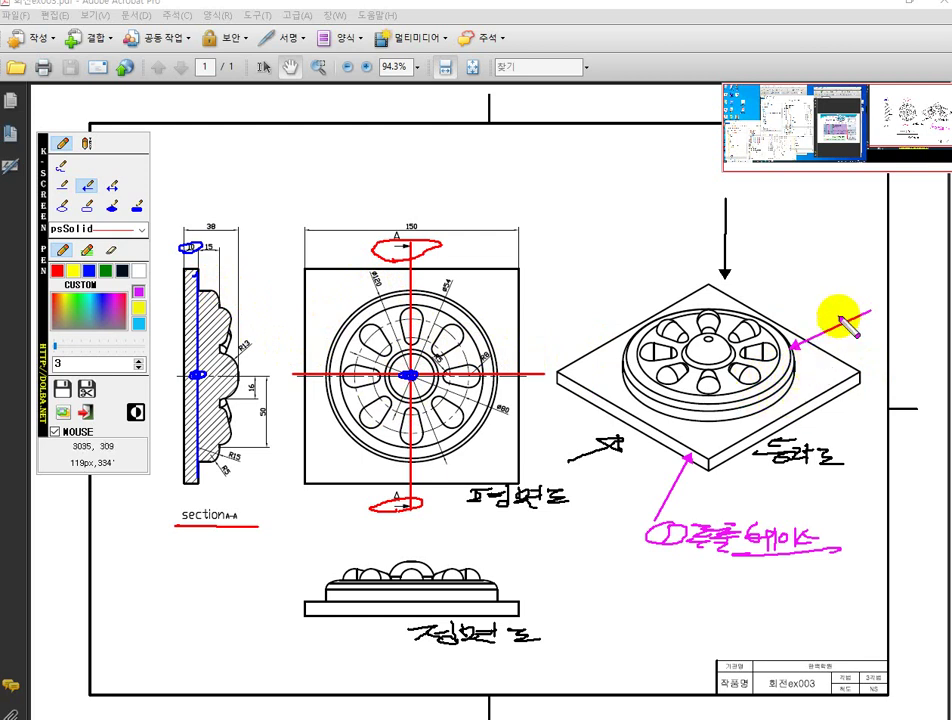
Step: Outline the disc's half profile with a green rectangle on the section view and handwrite "회전보스" in green at the disc arrow
{"action": "left_click", "coordinate": [88, 208]}
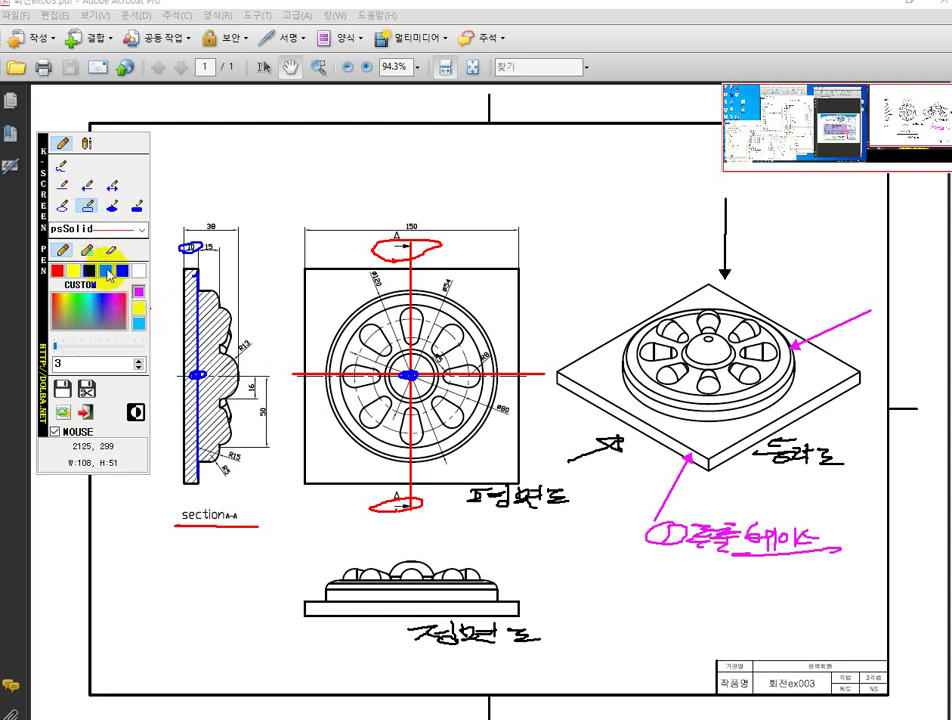
{"action": "left_click", "coordinate": [106, 274]}
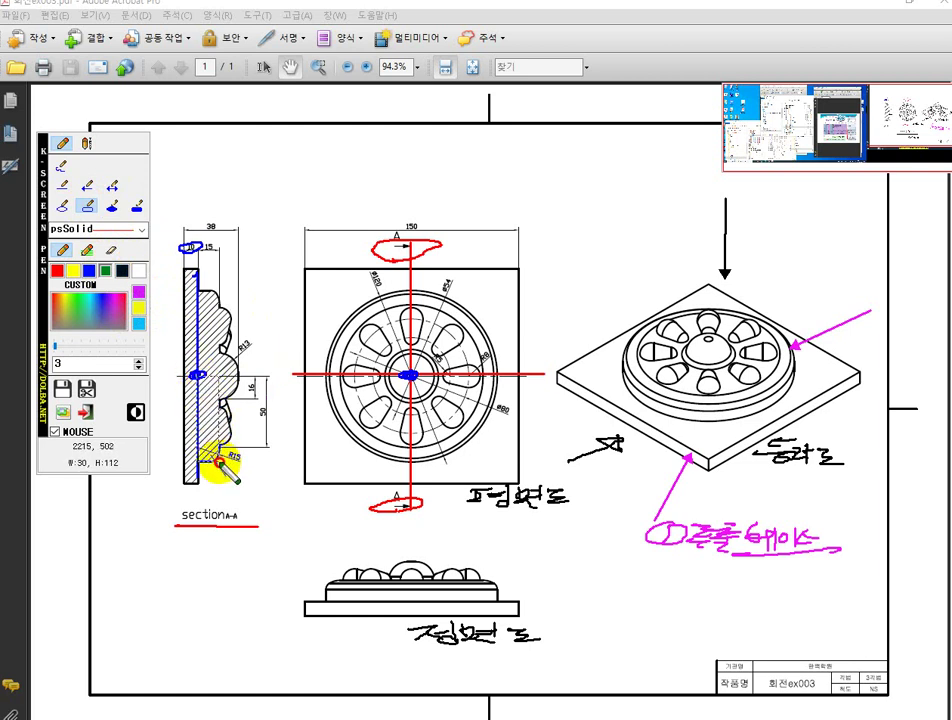
{"action": "left_click_drag", "start_coordinate": [220, 460], "coordinate": [218, 458]}
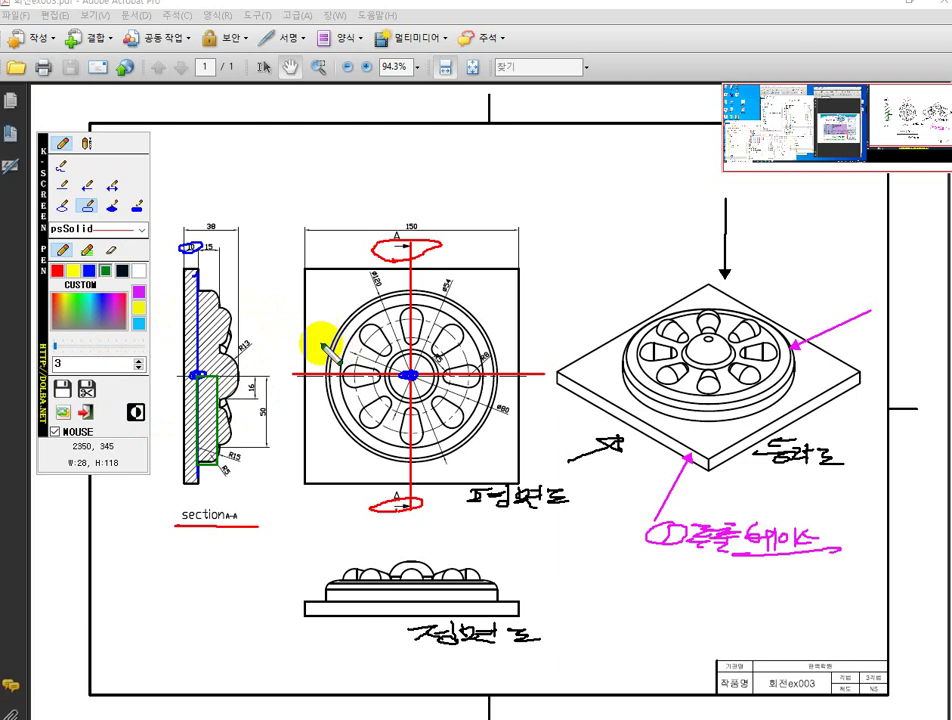
{"action": "left_click", "coordinate": [60, 166]}
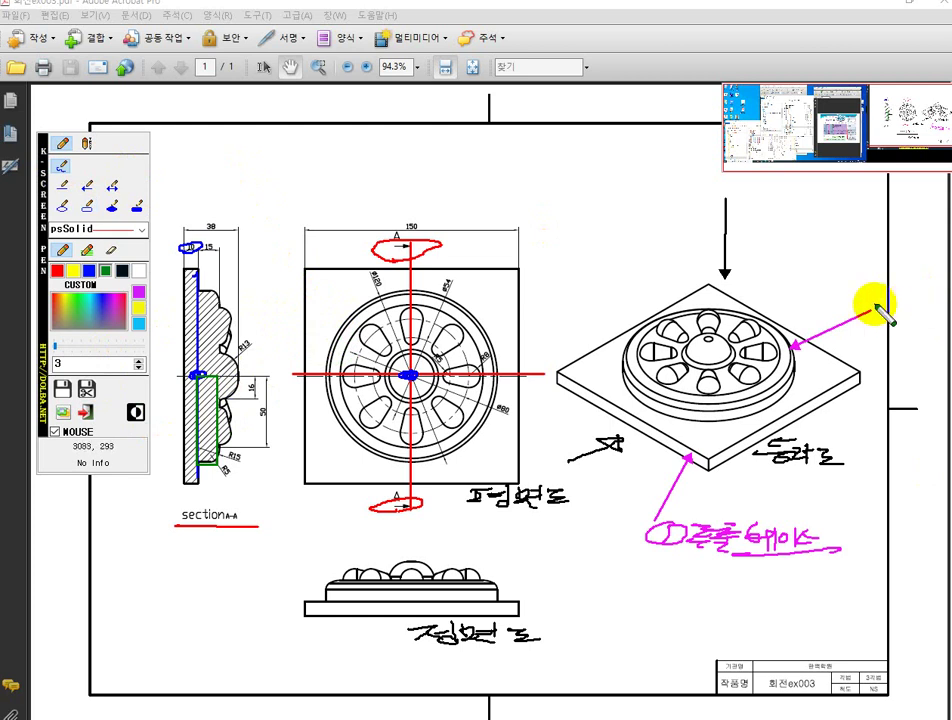
{"action": "mouse_move", "coordinate": [877, 306]}
{"action": "left_mouse_down"}
{"action": "mouse_move", "coordinate": [907, 302]}
{"action": "mouse_move", "coordinate": [888, 315]}
{"action": "mouse_move", "coordinate": [914, 310]}
{"action": "mouse_move", "coordinate": [899, 319]}
{"action": "mouse_move", "coordinate": [918, 309]}
{"action": "left_mouse_up"}
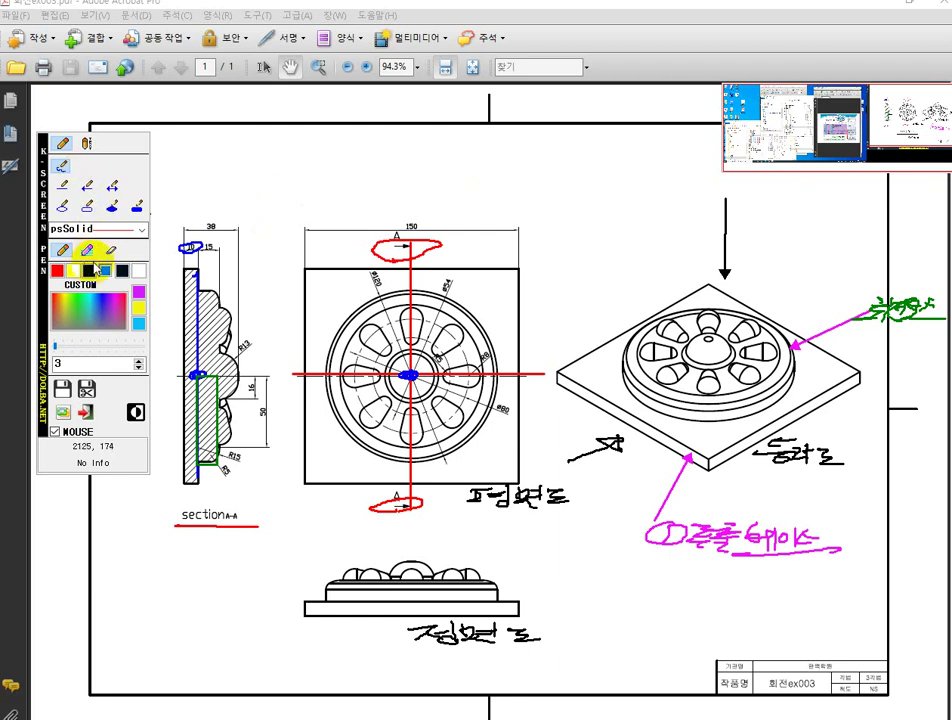
{"action": "left_click", "coordinate": [100, 181]}
{"action": "left_click_drag", "start_coordinate": [808, 267], "coordinate": [748, 318]}
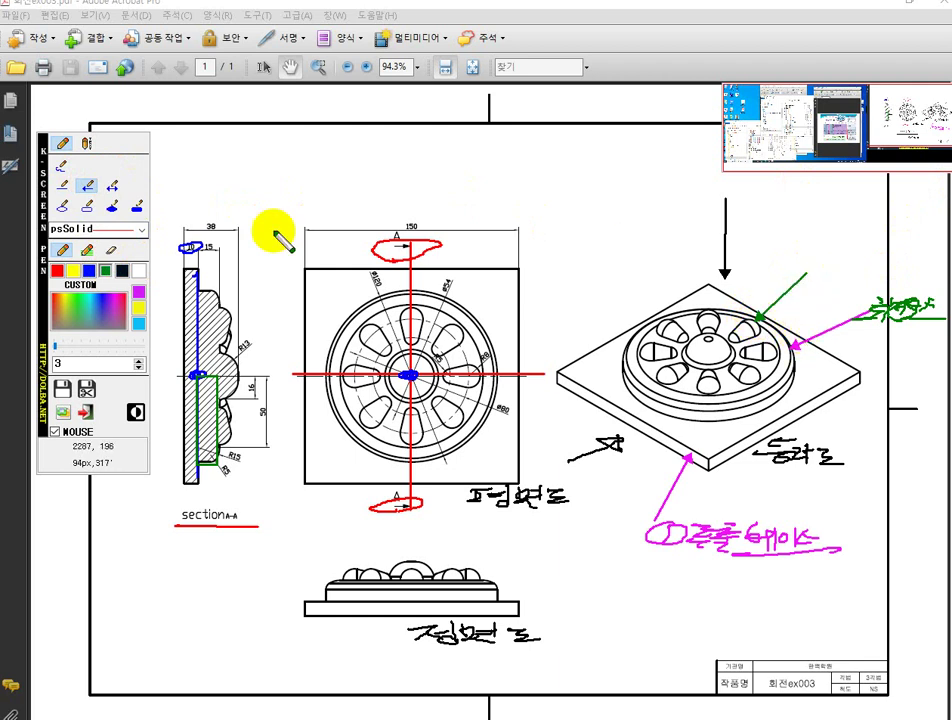
{"action": "key", "text": "ctrl+z"}
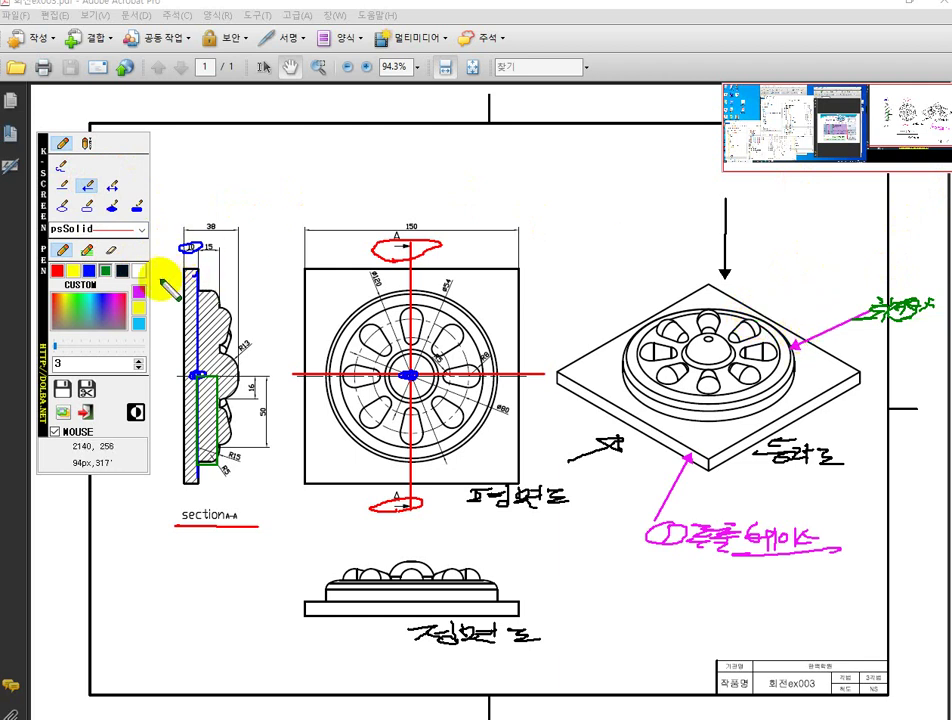
Step: Draw a magenta arrow to a petal in the isometric view, shade half a plan-view petal, and handwrite "회전보스" at the arrow
{"action": "left_click", "coordinate": [138, 293]}
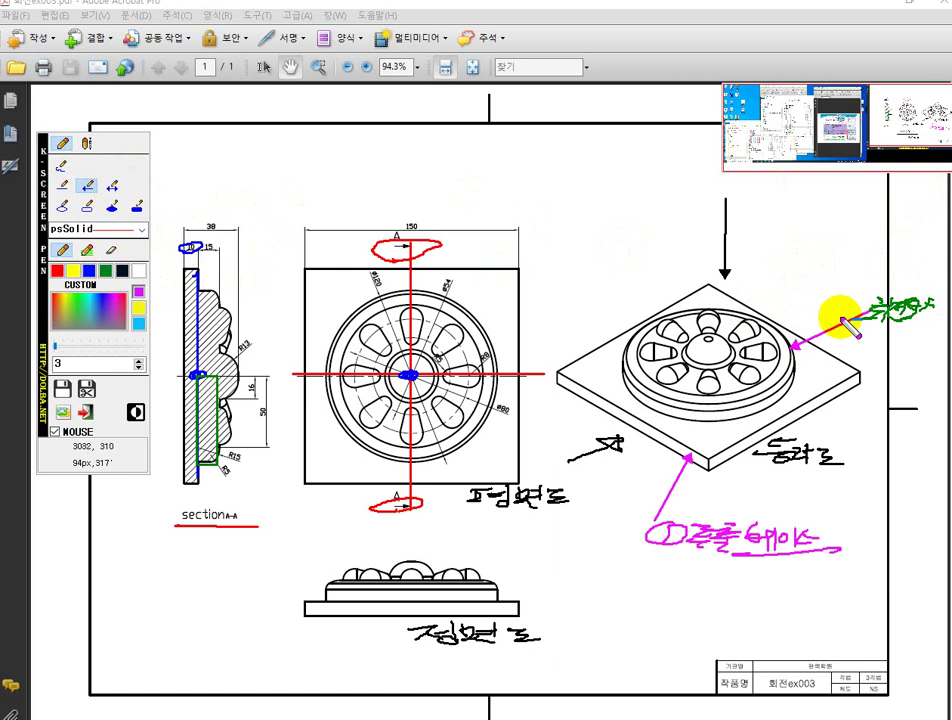
{"action": "left_click_drag", "start_coordinate": [790, 292], "coordinate": [750, 325]}
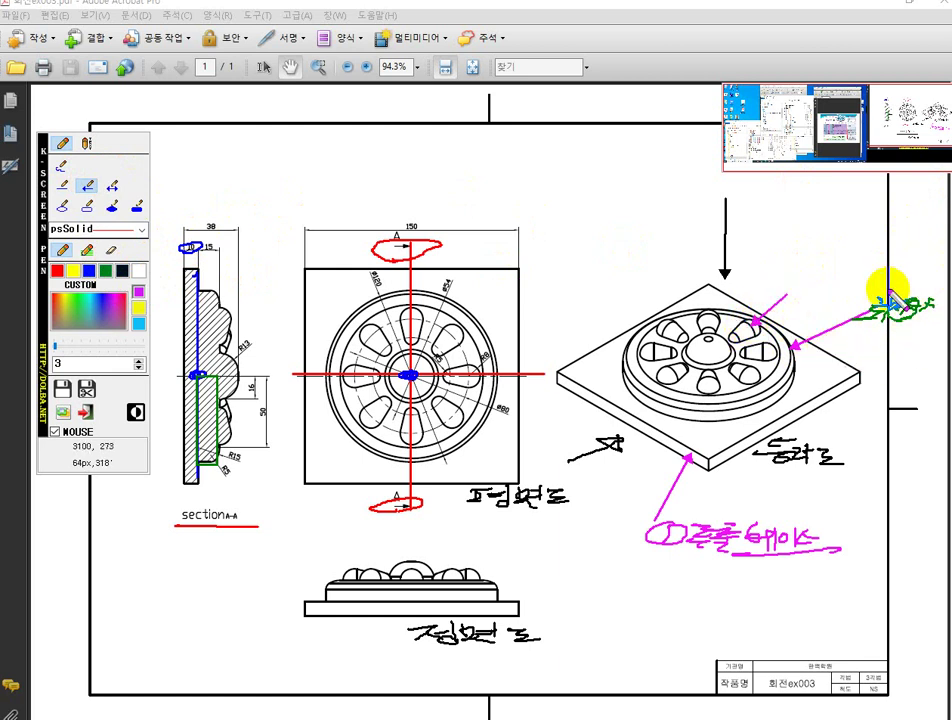
{"action": "left_click", "coordinate": [62, 168]}
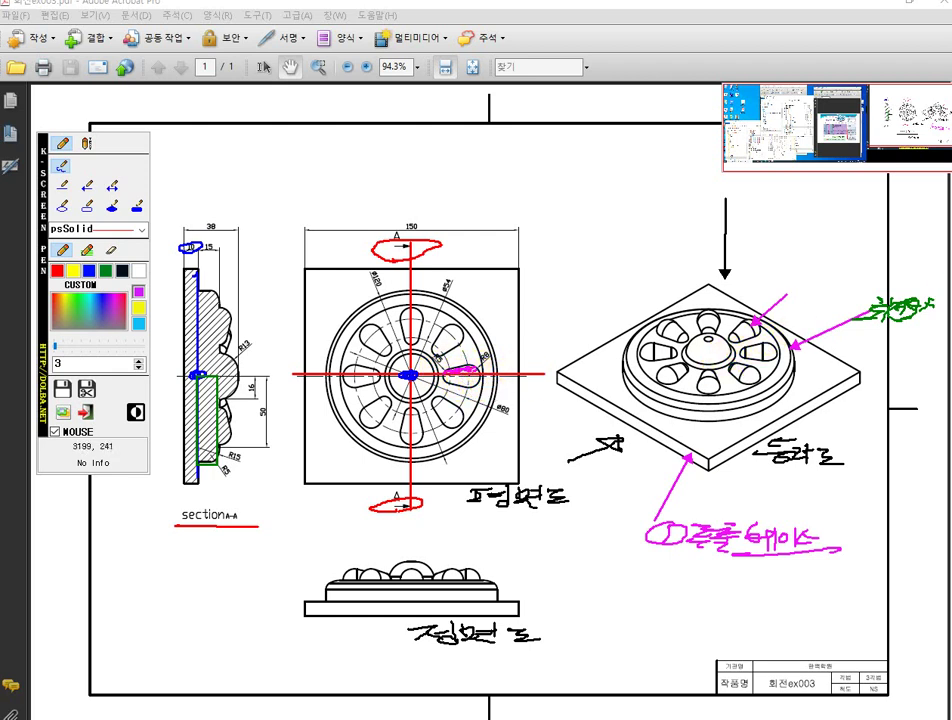
{"action": "left_click_drag", "start_coordinate": [788, 281], "coordinate": [866, 284]}
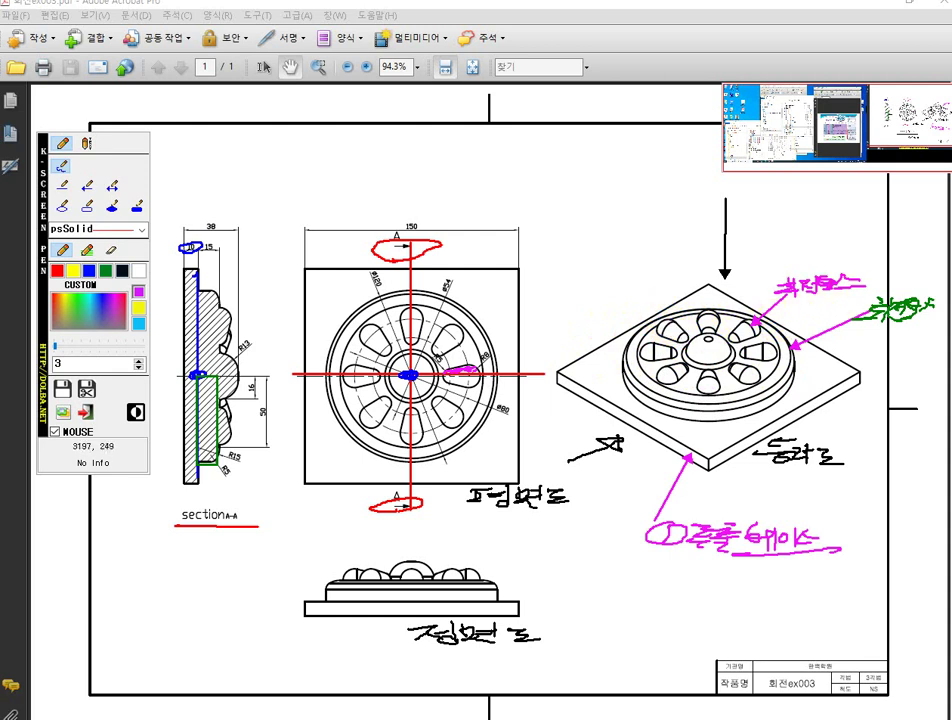
Step: Circle the petal in the isometric view in magenta and lead a line from it to the handwritten note "원형패턴"
{"action": "mouse_move", "coordinate": [733, 335]}
{"action": "left_mouse_down"}
{"action": "mouse_move", "coordinate": [790, 245]}
{"action": "mouse_move", "coordinate": [829, 224]}
{"action": "mouse_move", "coordinate": [860, 240]}
{"action": "mouse_move", "coordinate": [904, 229]}
{"action": "mouse_move", "coordinate": [944, 242]}
{"action": "left_mouse_up"}
{"action": "mouse_move", "coordinate": [866, 247]}
{"action": "left_mouse_down"}
{"action": "mouse_move", "coordinate": [892, 265]}
{"action": "mouse_move", "coordinate": [918, 238]}
{"action": "mouse_move", "coordinate": [929, 251]}
{"action": "mouse_move", "coordinate": [937, 245]}
{"action": "mouse_move", "coordinate": [882, 272]}
{"action": "left_mouse_up"}
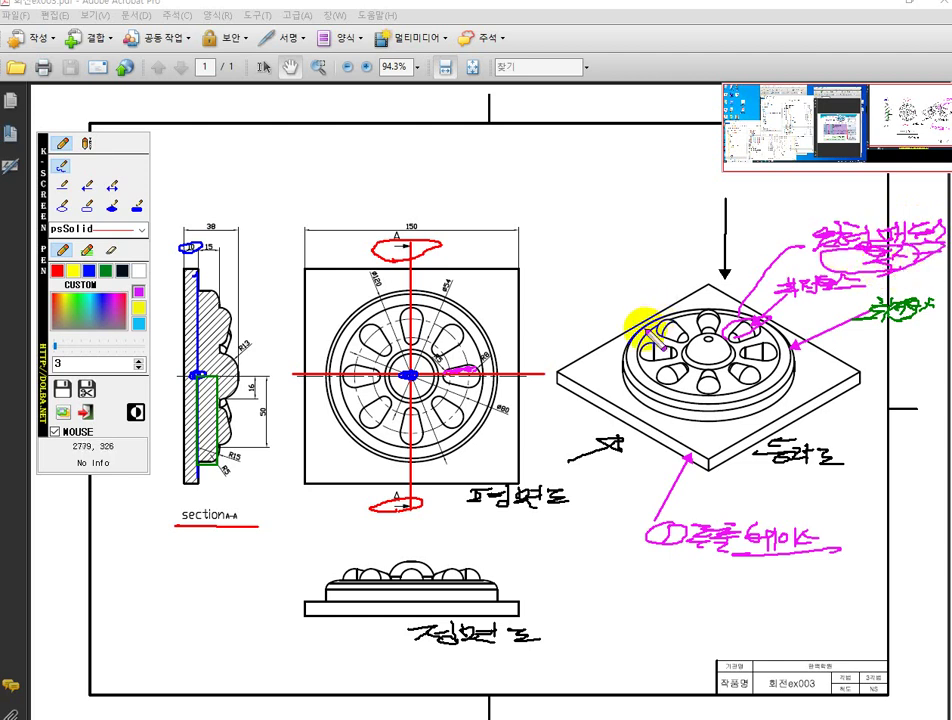
{"action": "left_click_drag", "start_coordinate": [636, 337], "coordinate": [622, 361]}
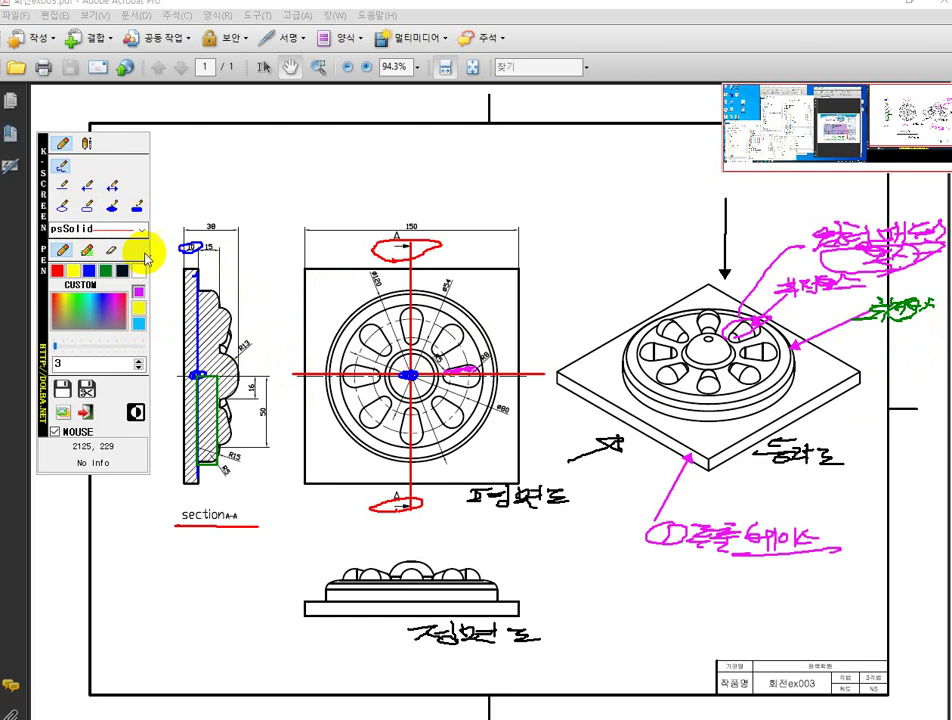
Step: Outline the central dome's half profile with a green rectangle on the section view and clear all pen marks from the drawing
{"action": "left_click", "coordinate": [93, 269]}
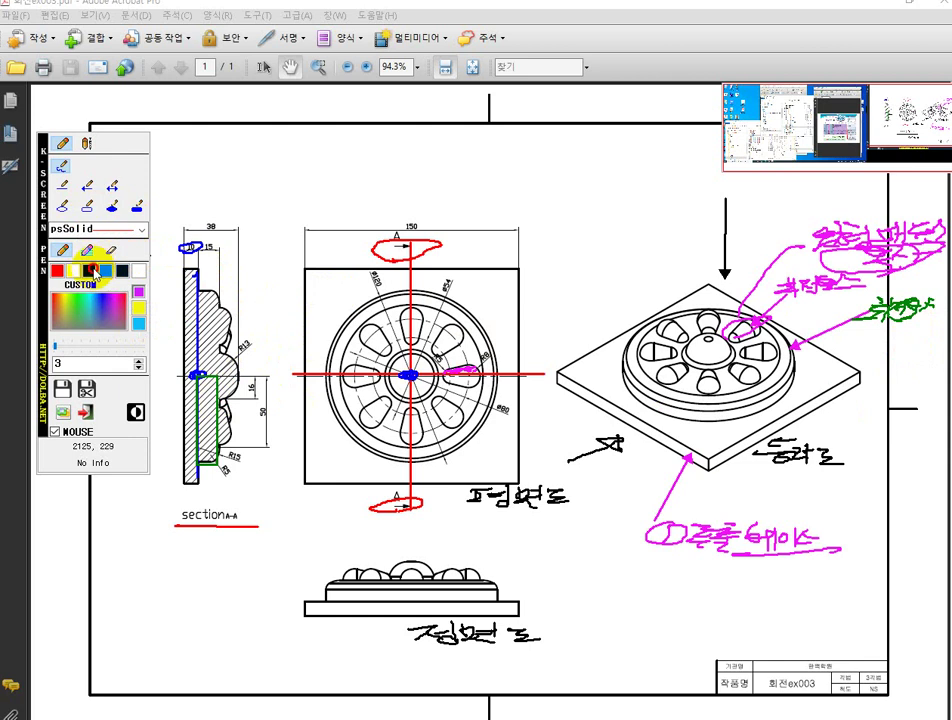
{"action": "left_click", "coordinate": [84, 207]}
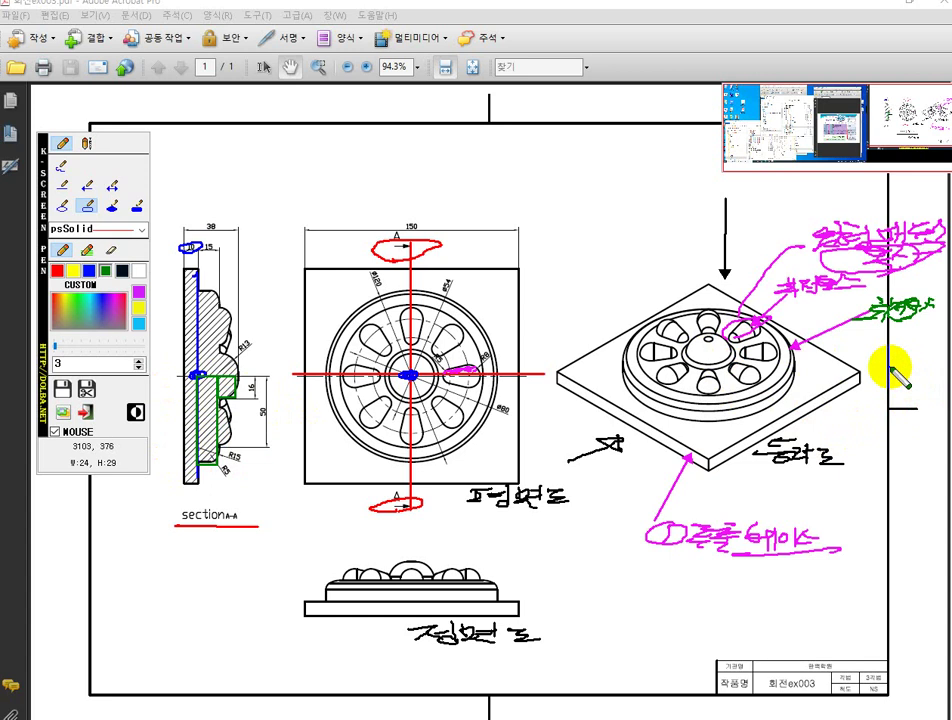
{"action": "key", "text": "Escape"}
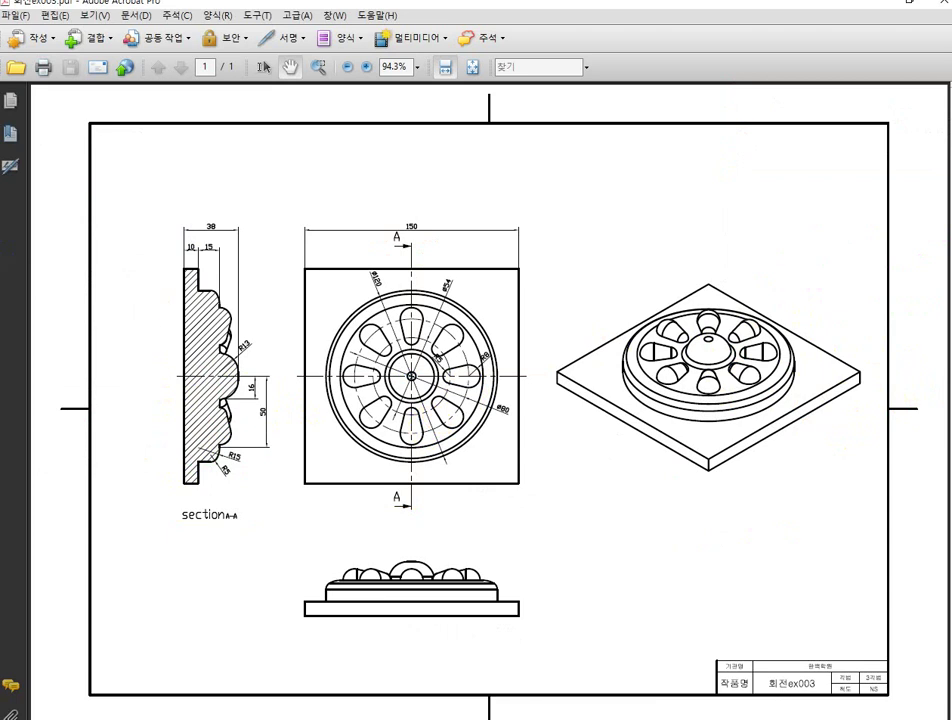
Step: Bring up the 솔리드웍스-원형패턴 PDF at full size, examine the circular pattern parameters, and return to the 회전ex003 drawing
{"action": "left_click_drag", "start_coordinate": [128, 121], "coordinate": [741, 23]}
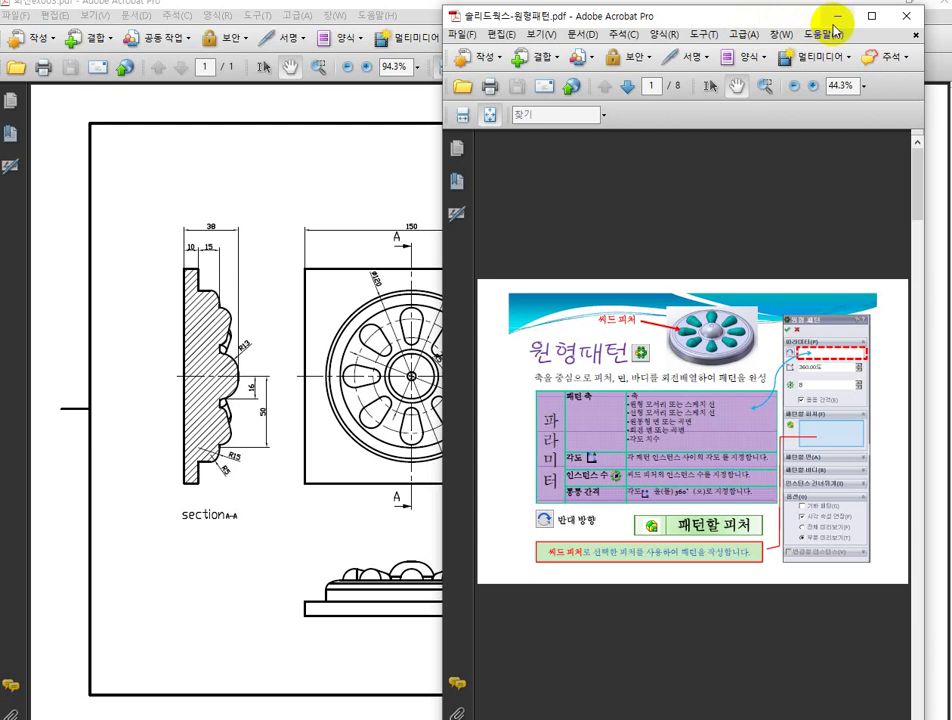
{"action": "left_click", "coordinate": [862, 17]}
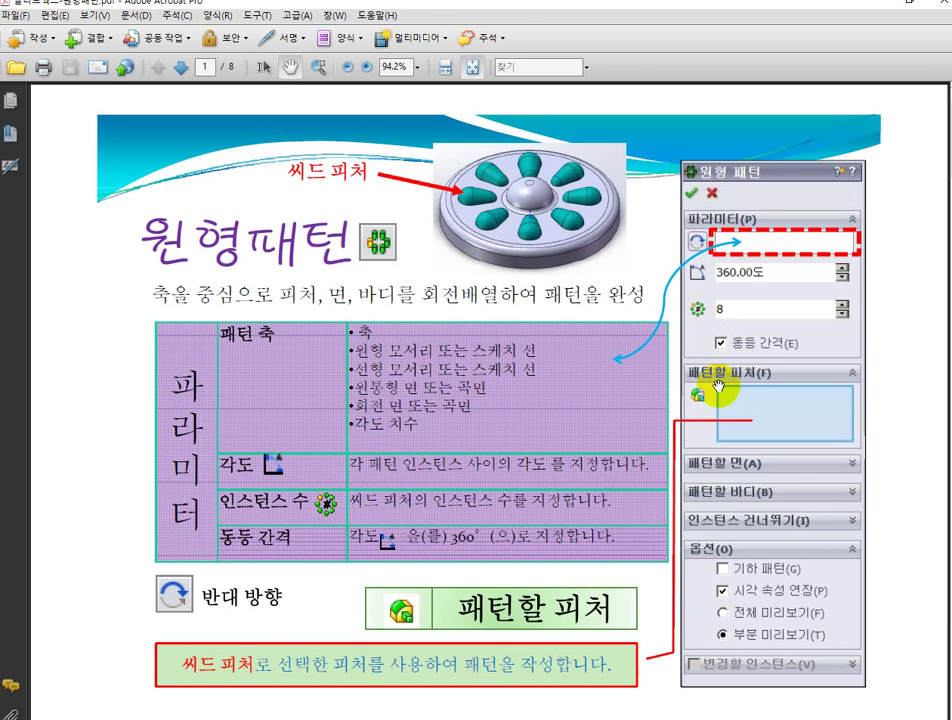
{"action": "left_click", "coordinate": [886, 6]}
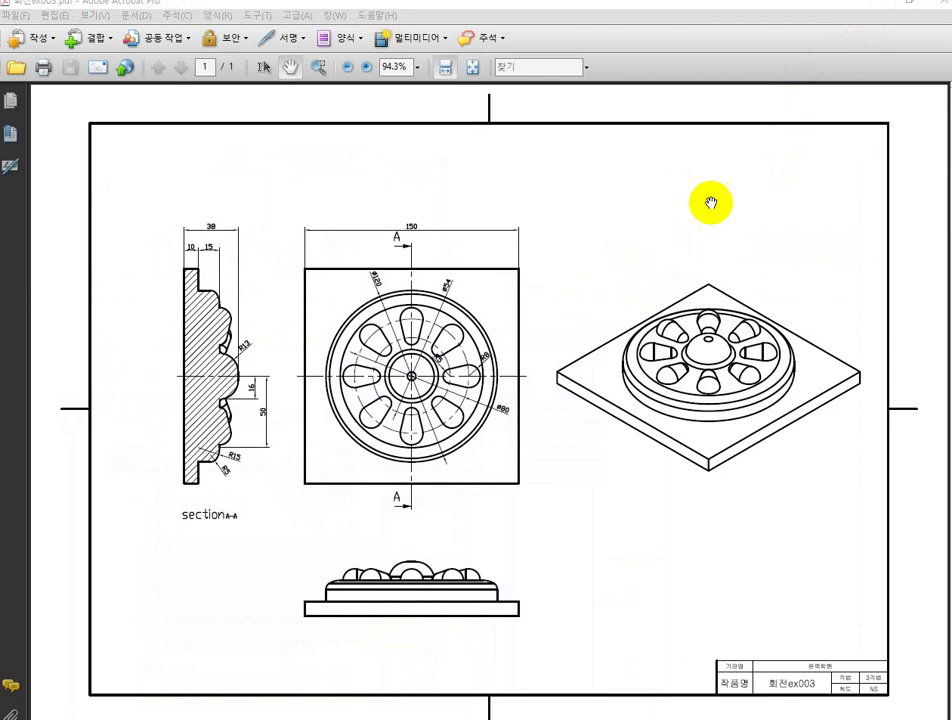
Step: Shrink the drawing window, switch to SOLIDWORKS beside it and create a new part document
{"action": "left_click", "coordinate": [910, 7]}
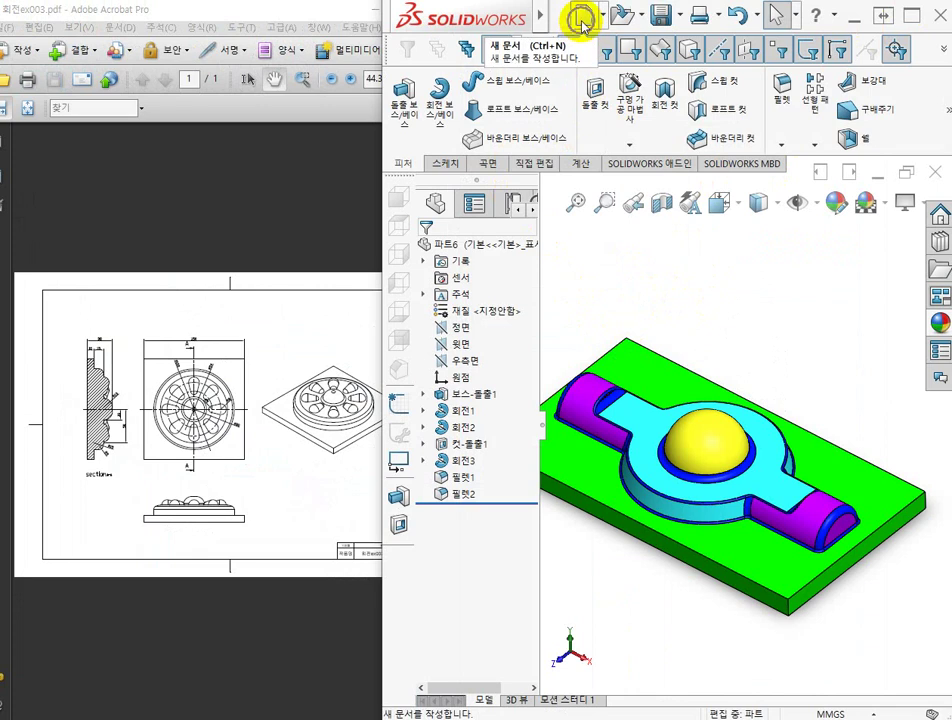
{"action": "left_click", "coordinate": [583, 17]}
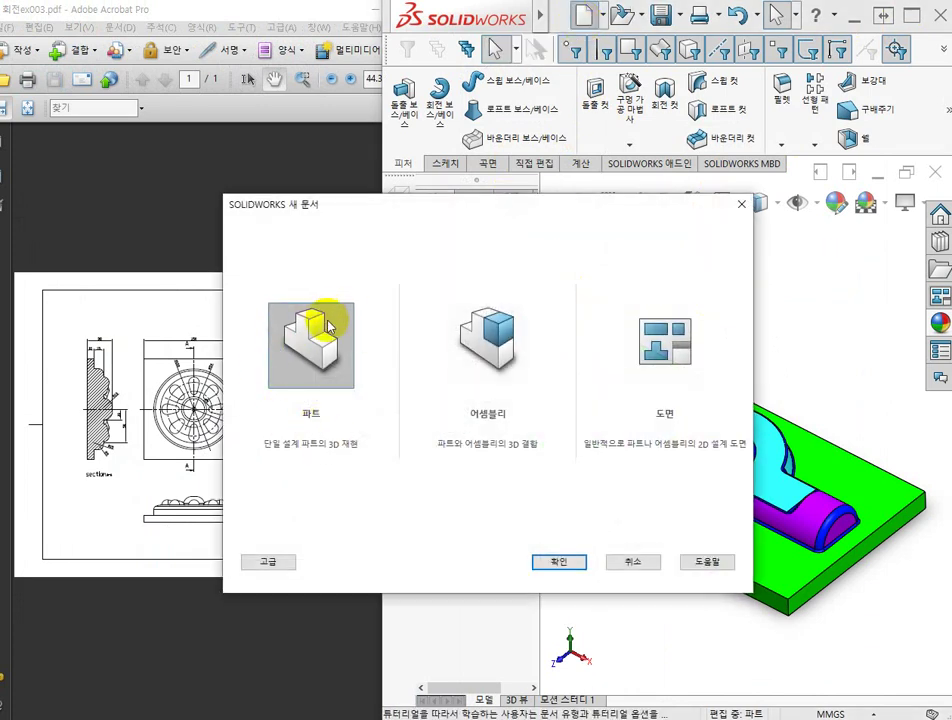
{"action": "left_click", "coordinate": [569, 562]}
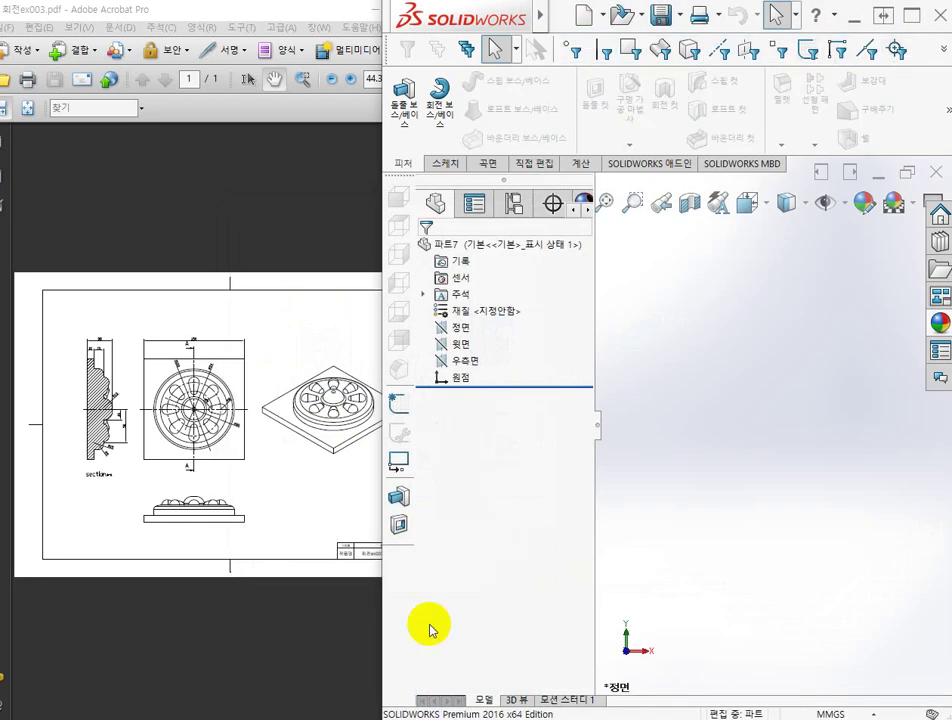
Step: Switch to the 회전ex003 drawing in Acrobat and enlarge it to 100%, with the plan view and section A-A in view
{"action": "left_click", "coordinate": [327, 482]}
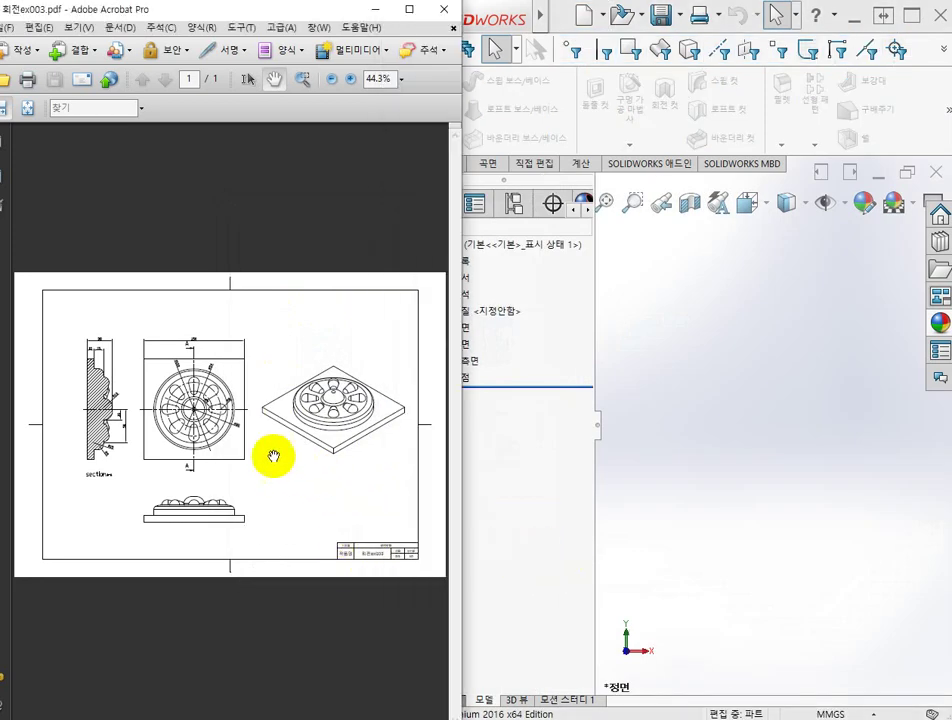
{"action": "scroll", "coordinate": [189, 394], "scroll_direction": "up", "scroll_amount": 6, "text": "ctrl"}
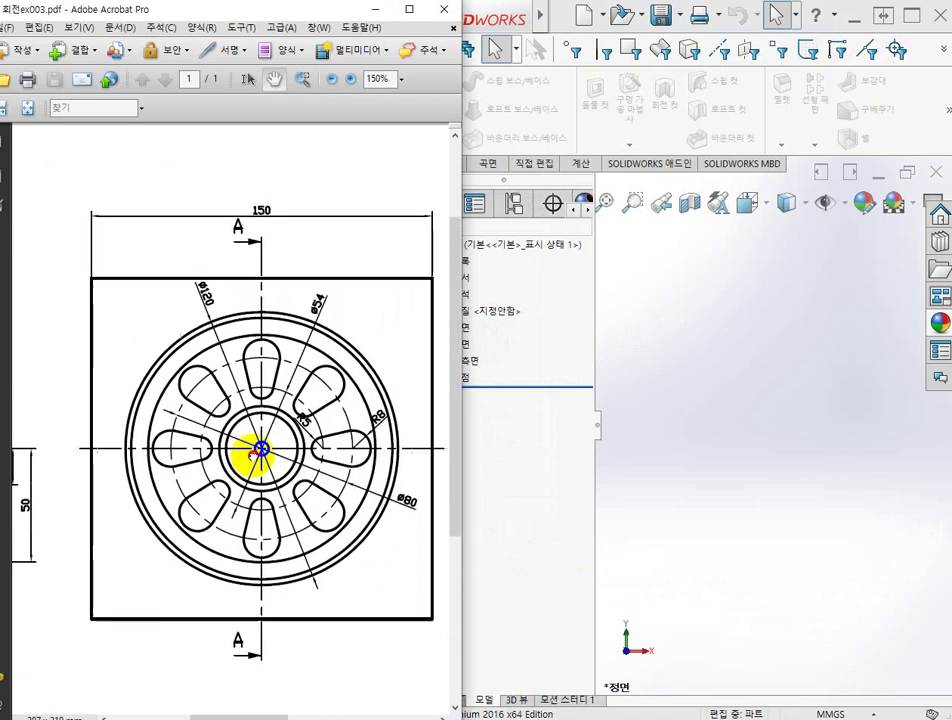
{"action": "scroll", "coordinate": [229, 444], "scroll_direction": "down", "scroll_amount": 1, "text": "ctrl"}
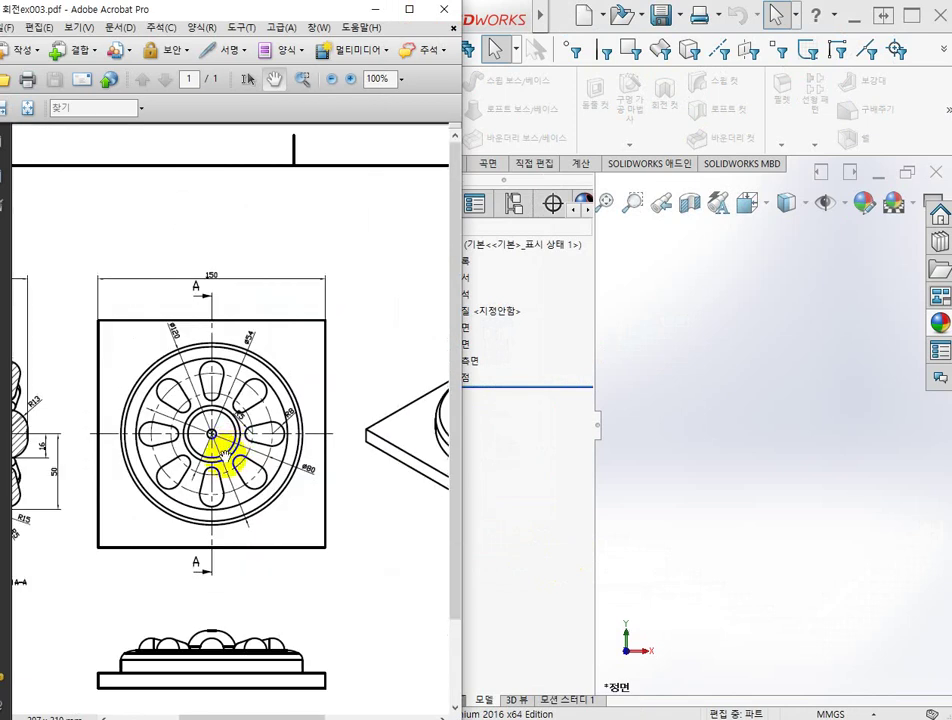
{"action": "left_click_drag", "start_coordinate": [230, 460], "coordinate": [273, 445]}
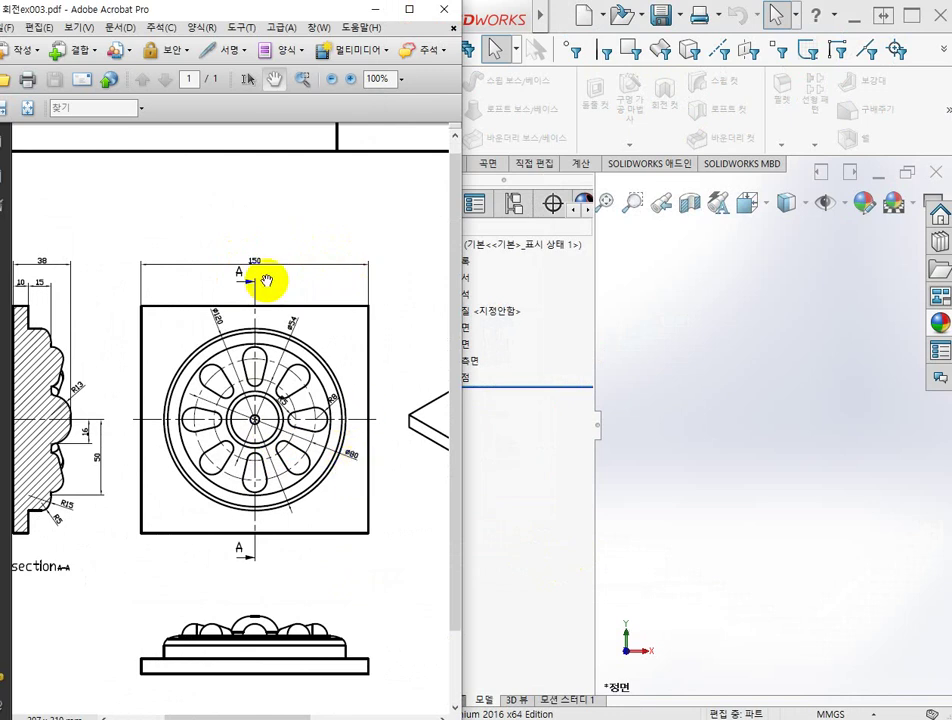
{"action": "mouse_move", "coordinate": [193, 384]}
{"action": "left_mouse_down"}
{"action": "mouse_move", "coordinate": [329, 380]}
{"action": "mouse_move", "coordinate": [184, 372]}
{"action": "mouse_move", "coordinate": [198, 368]}
{"action": "left_mouse_up"}
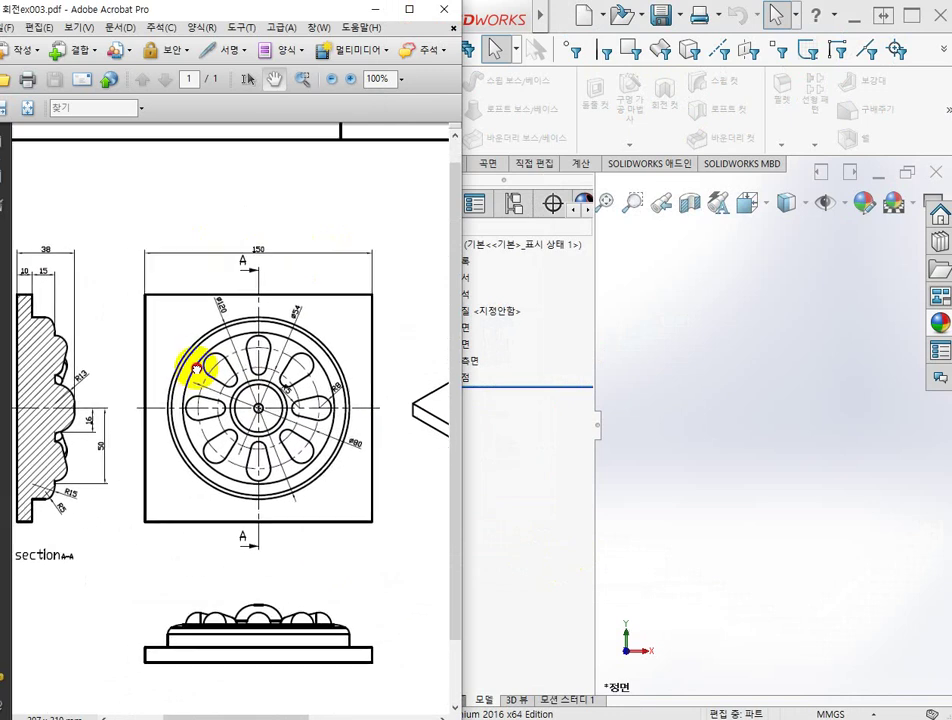
Step: In SOLIDWORKS, sketch a centre rectangle of about 95 × 80 mm on the top plane (윗면), centred on the origin
{"action": "left_click", "coordinate": [746, 387]}
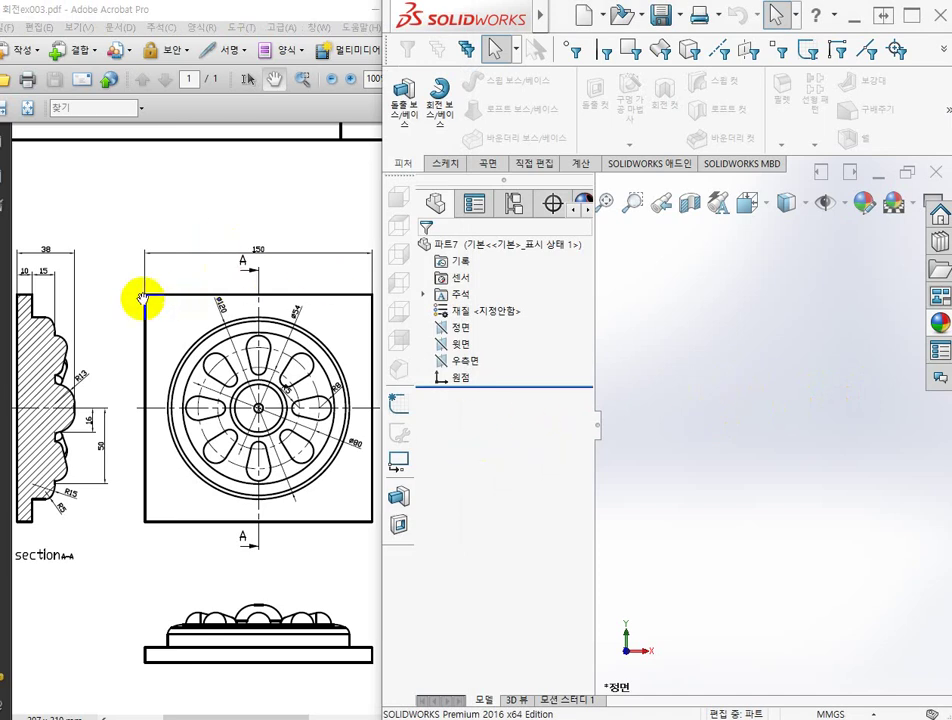
{"action": "left_click", "coordinate": [462, 348]}
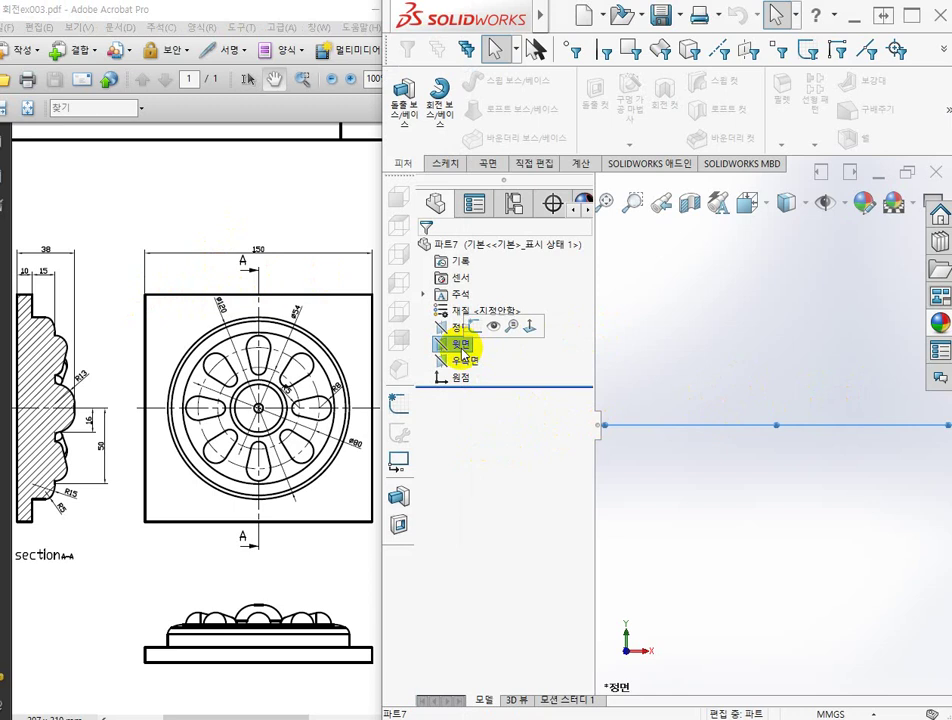
{"action": "left_click", "coordinate": [475, 326]}
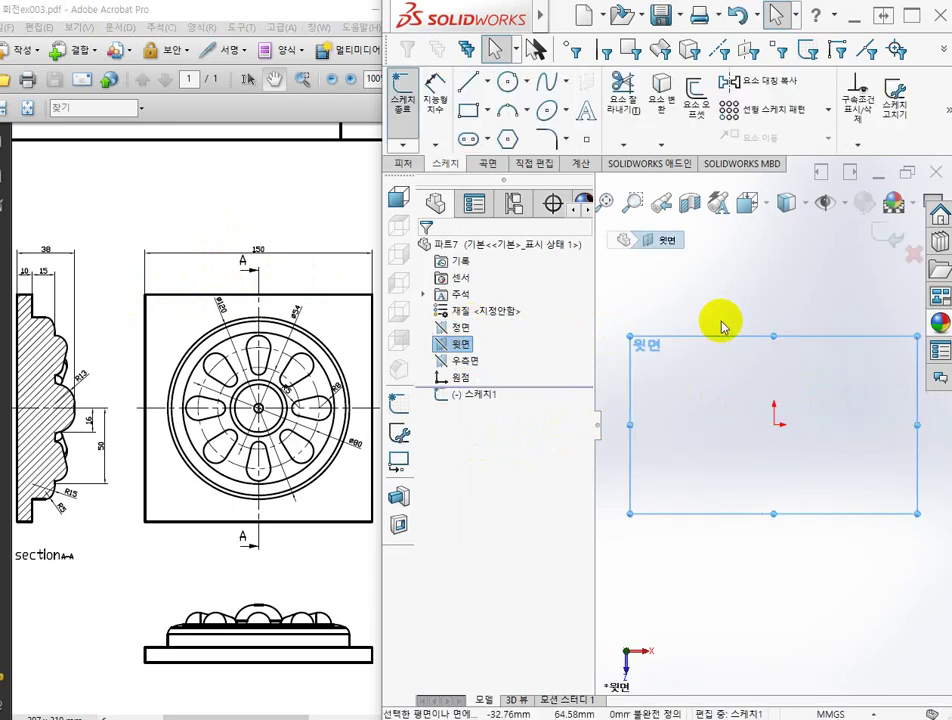
{"action": "left_click", "coordinate": [468, 116]}
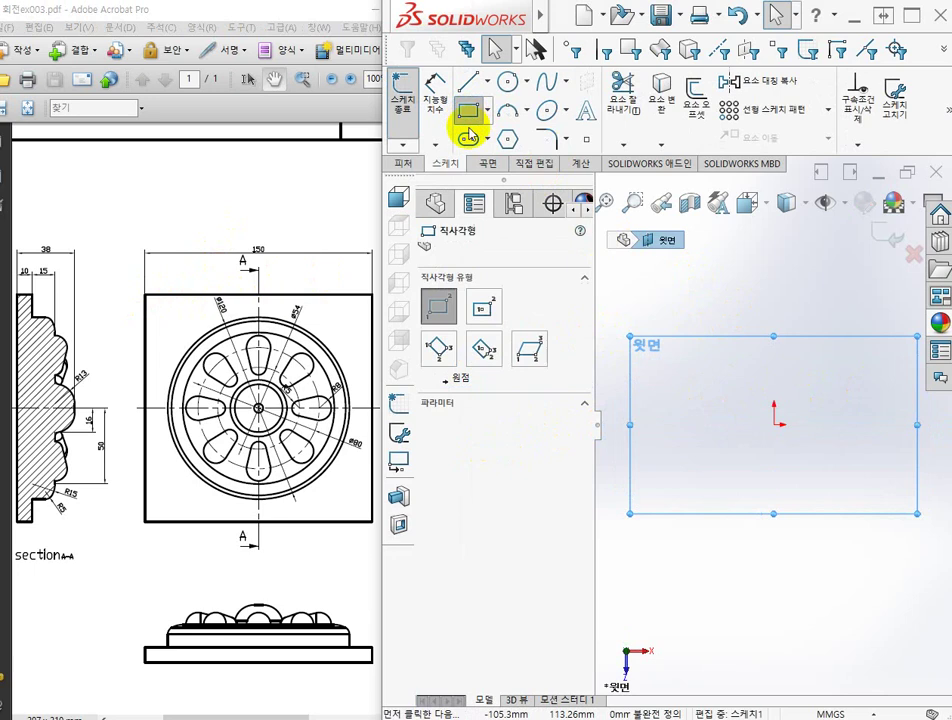
{"action": "left_click", "coordinate": [481, 311]}
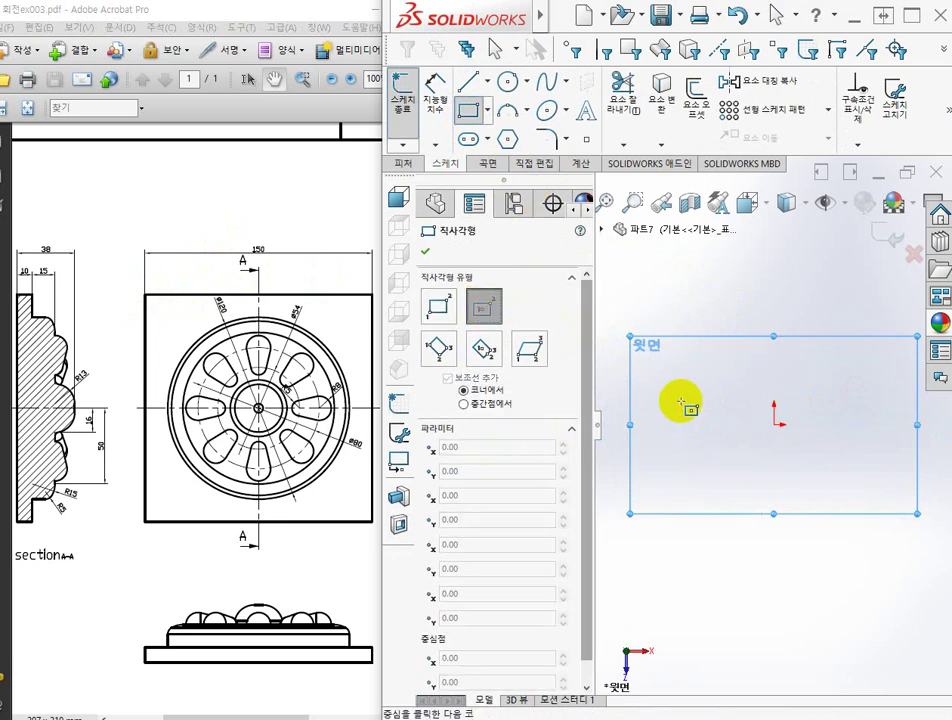
{"action": "left_click", "coordinate": [775, 425]}
{"action": "left_click", "coordinate": [850, 360]}
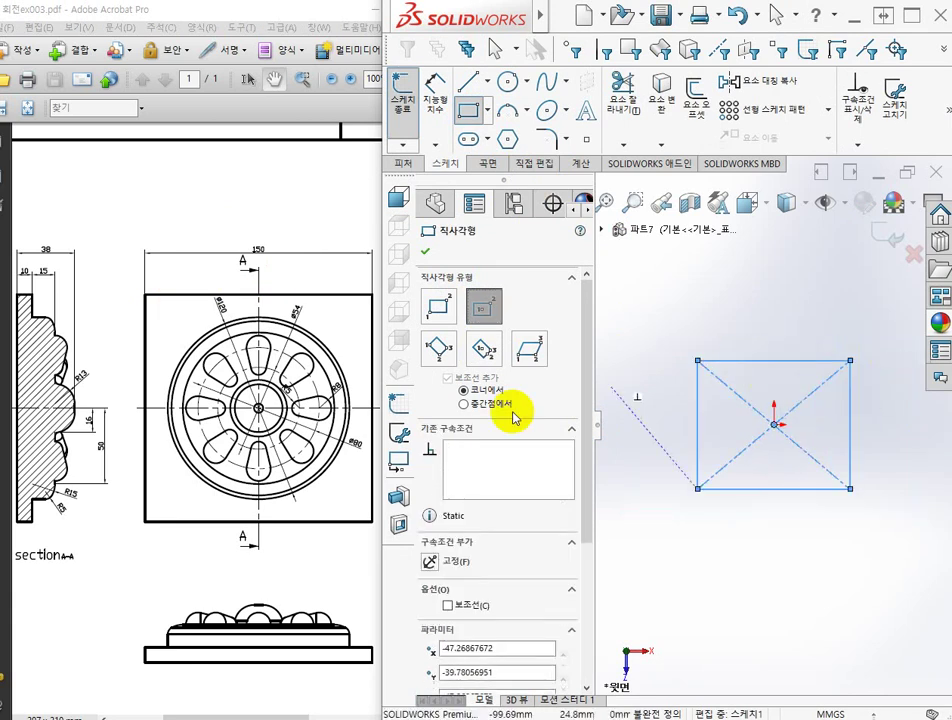
Step: Dimension the rectangle's horizontal and vertical sides to 150 mm each
{"action": "left_click", "coordinate": [437, 97]}
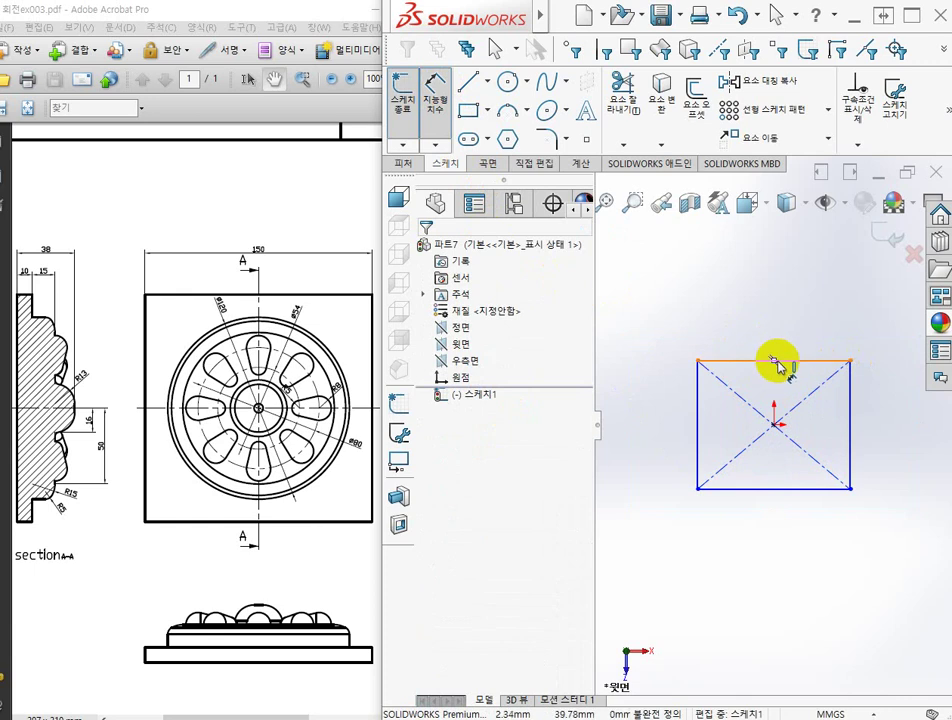
{"action": "left_click", "coordinate": [815, 361]}
{"action": "left_click", "coordinate": [783, 330]}
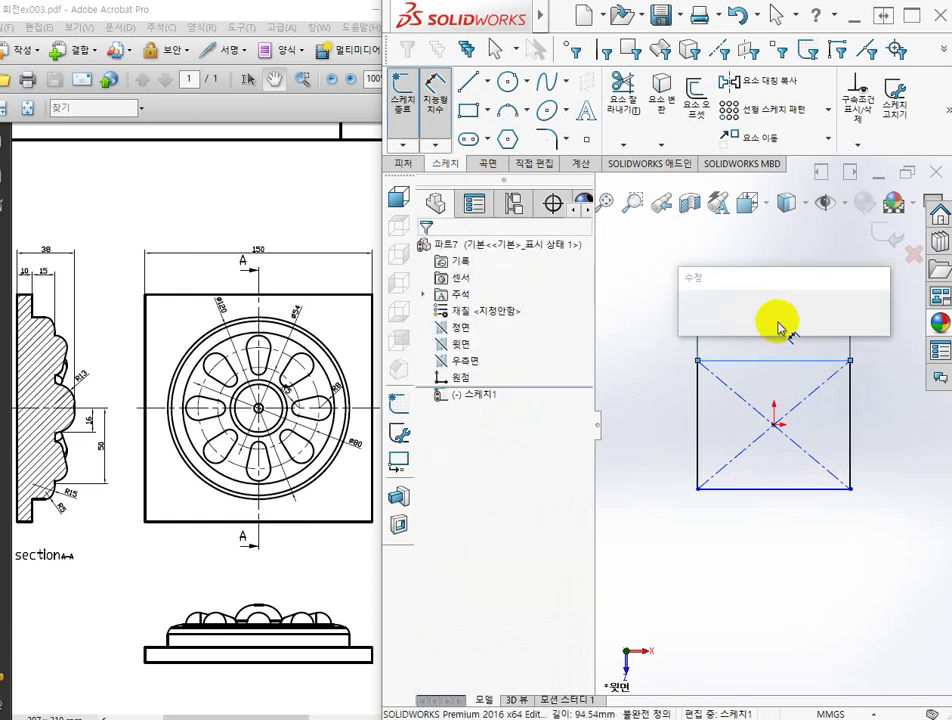
{"action": "type", "text": "150"}
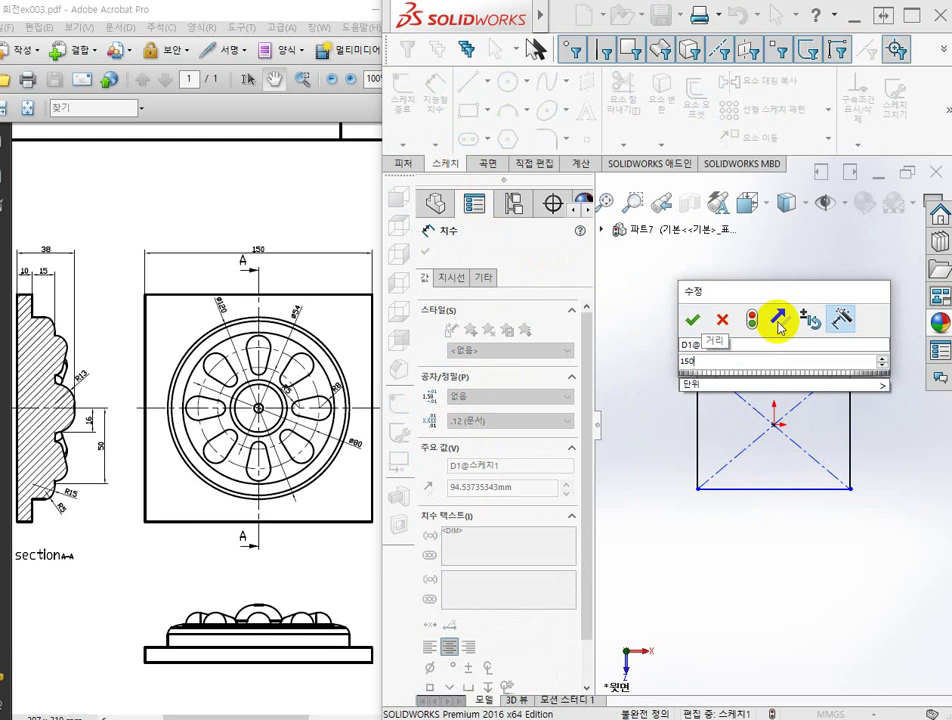
{"action": "key", "text": "Return"}
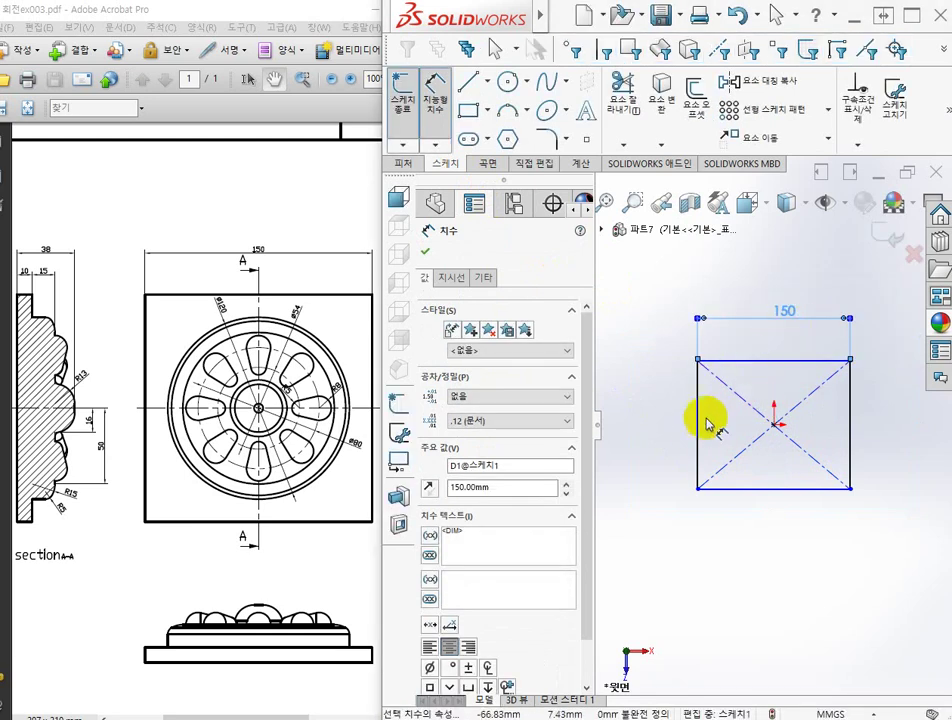
{"action": "left_click", "coordinate": [698, 445]}
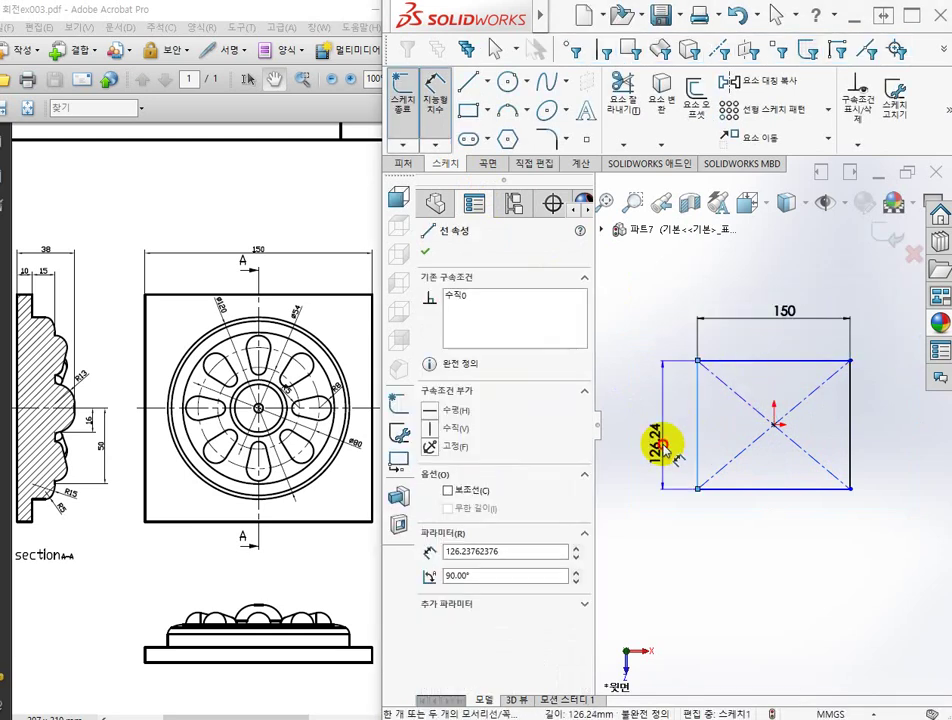
{"action": "left_click", "coordinate": [665, 447]}
{"action": "type", "text": "1"}
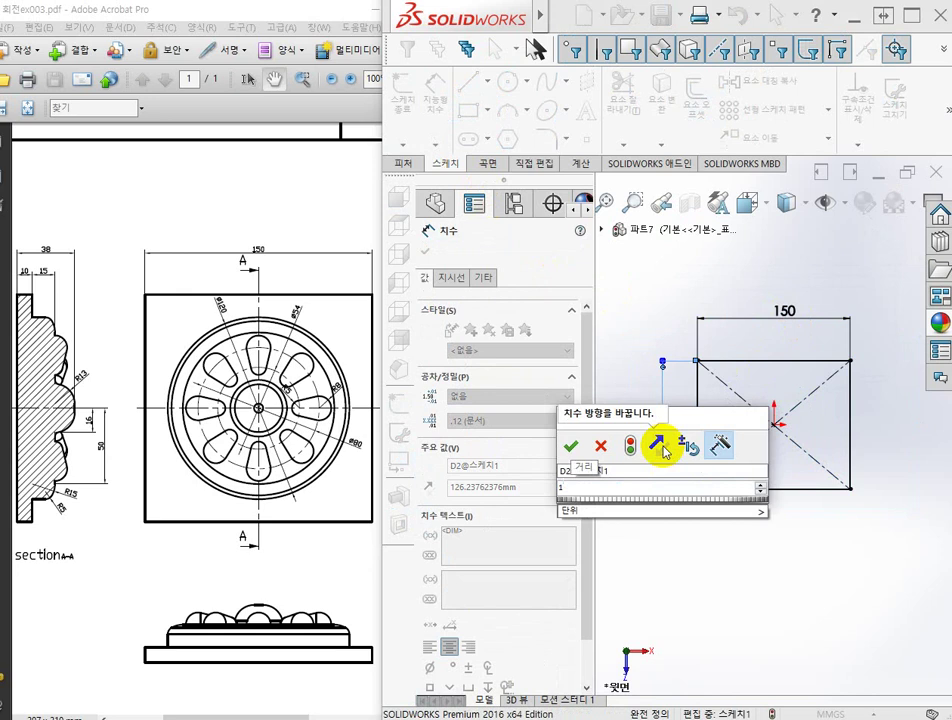
{"action": "type", "text": "50"}
{"action": "key", "text": "Return"}
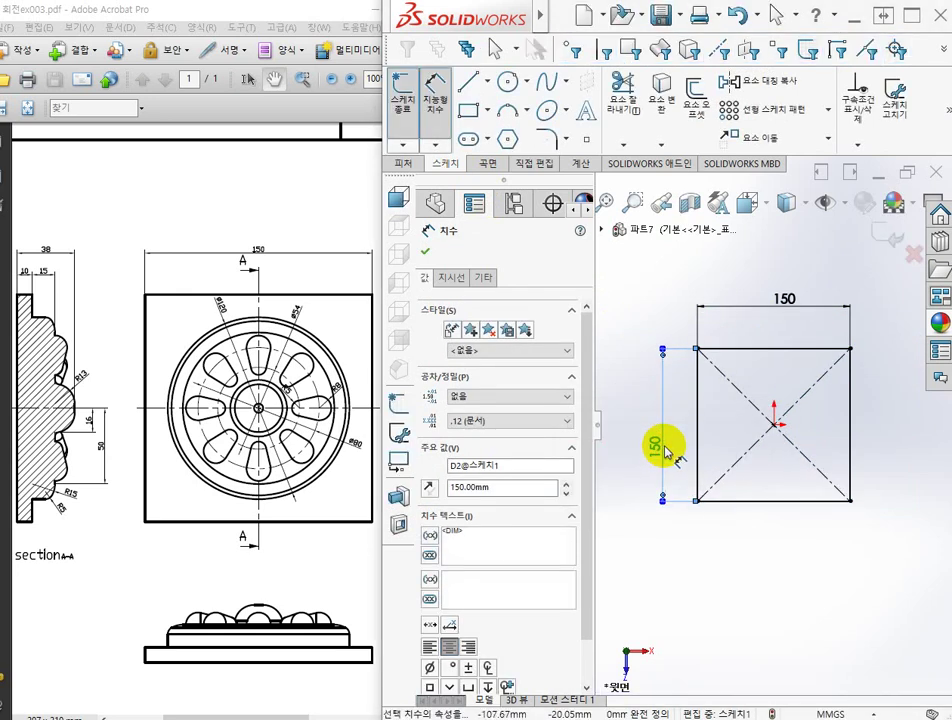
Step: Finish the sketch and extrude the square 10 mm, reversed so the plate lies below the sketch plane
{"action": "left_click", "coordinate": [400, 88]}
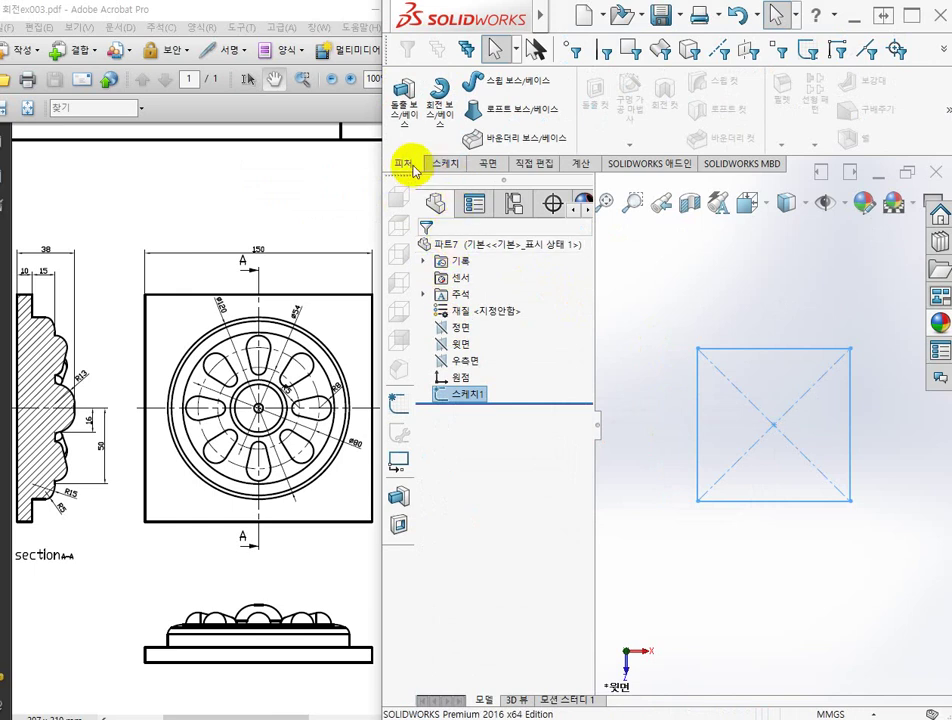
{"action": "left_click", "coordinate": [405, 105]}
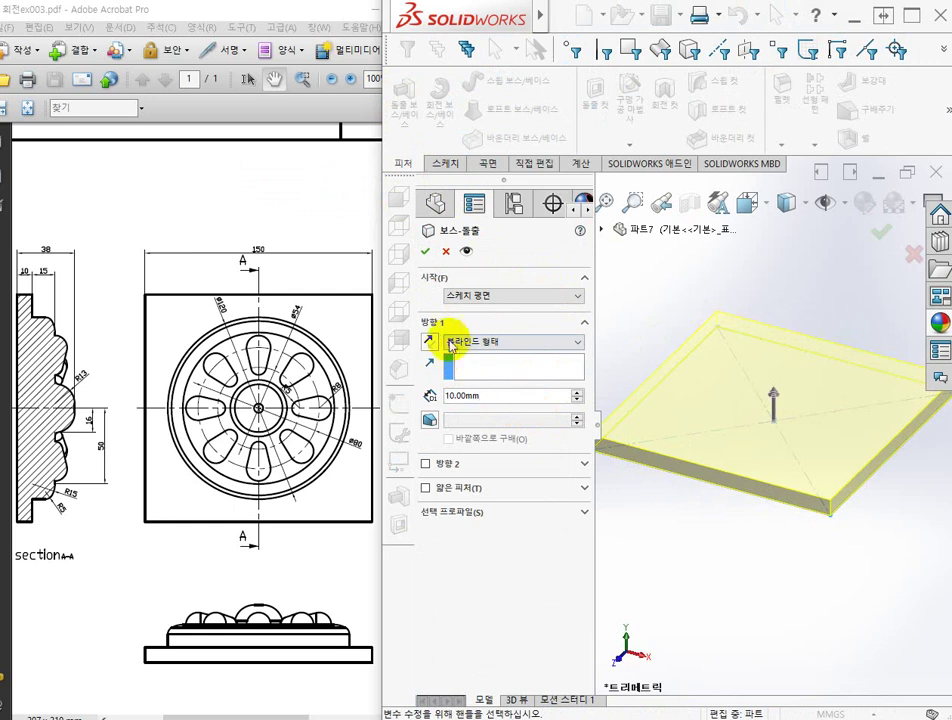
{"action": "left_click", "coordinate": [430, 342]}
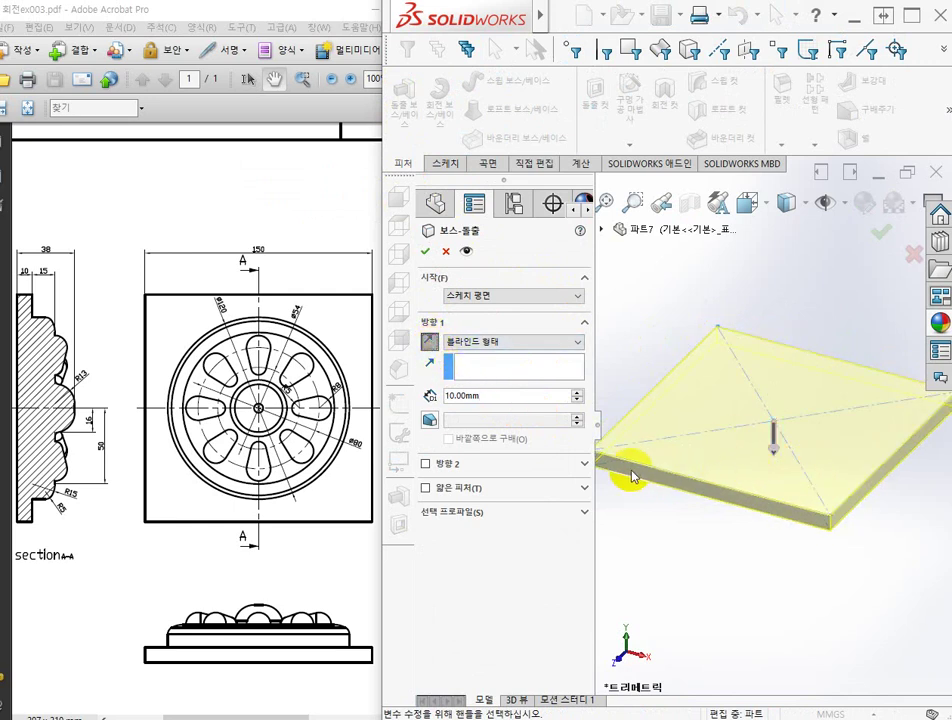
{"action": "left_click", "coordinate": [430, 251]}
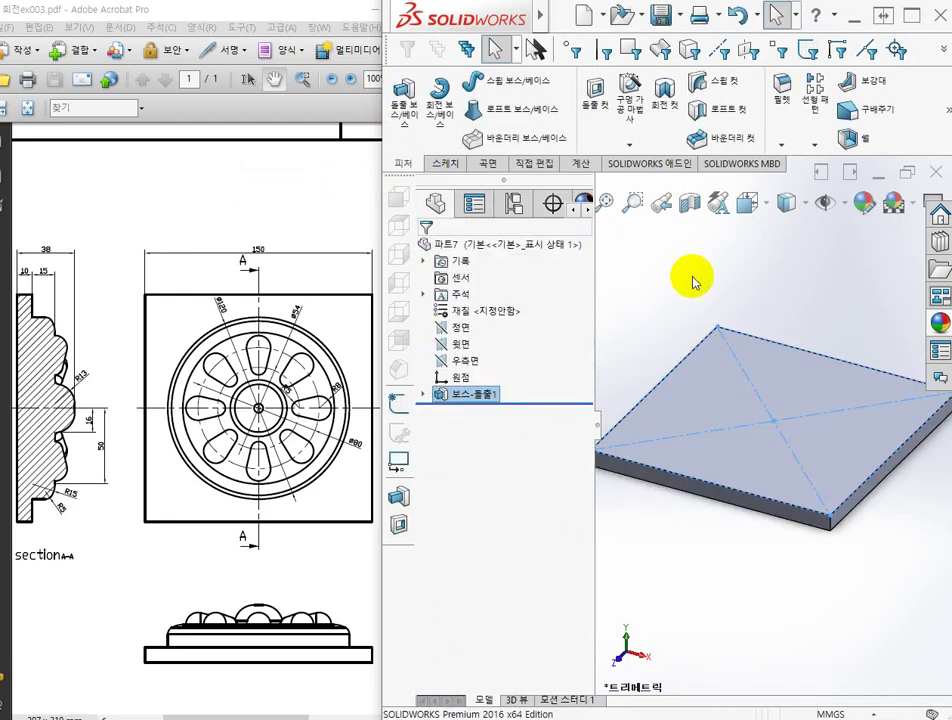
Step: Set the scene background to plain white (흰 단색) and colour the base plate extrusion bright green
{"action": "left_click", "coordinate": [912, 205]}
{"action": "left_click", "coordinate": [822, 246]}
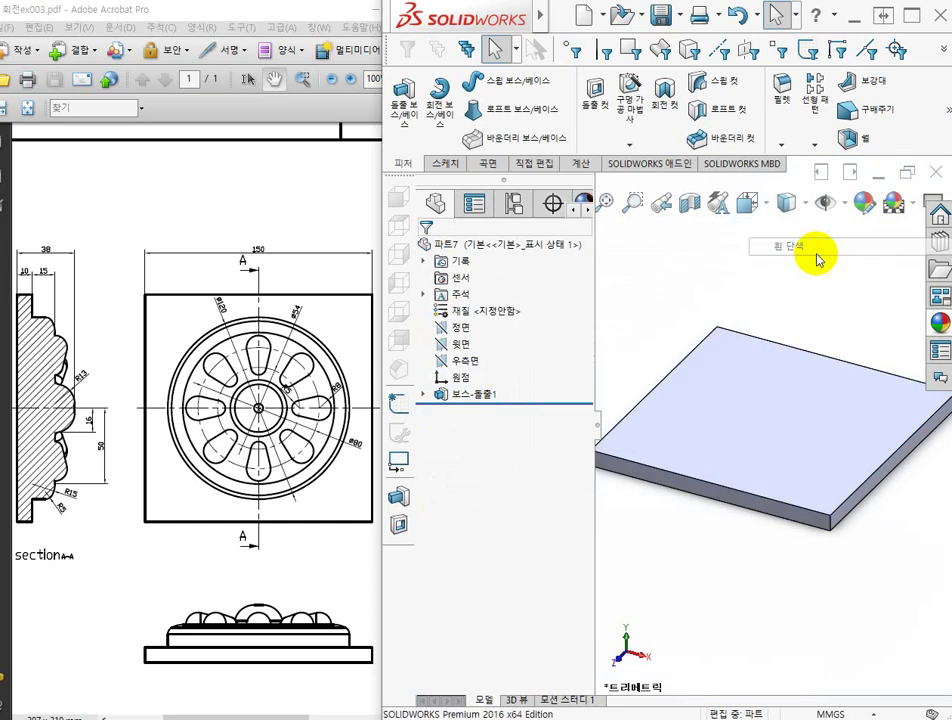
{"action": "left_click", "coordinate": [472, 394]}
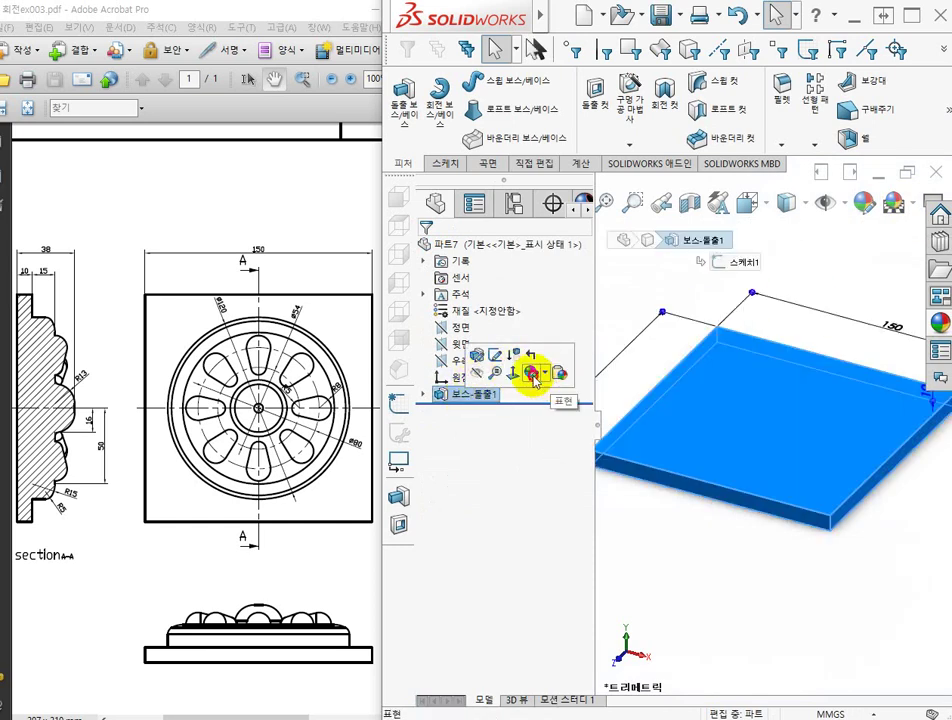
{"action": "left_click", "coordinate": [533, 376]}
{"action": "left_click", "coordinate": [556, 408]}
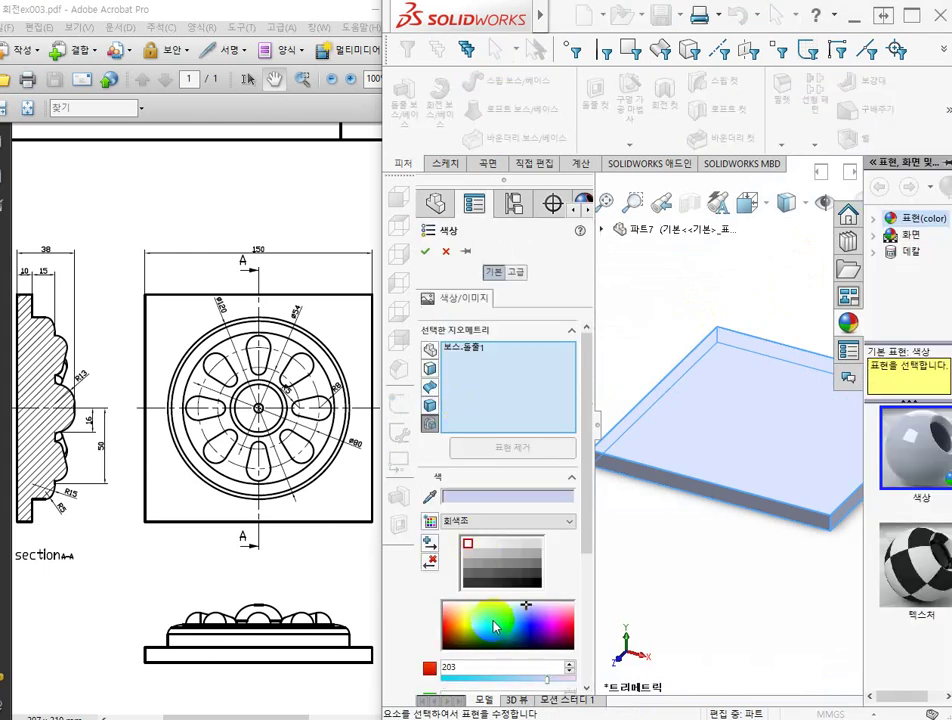
{"action": "left_click", "coordinate": [485, 623]}
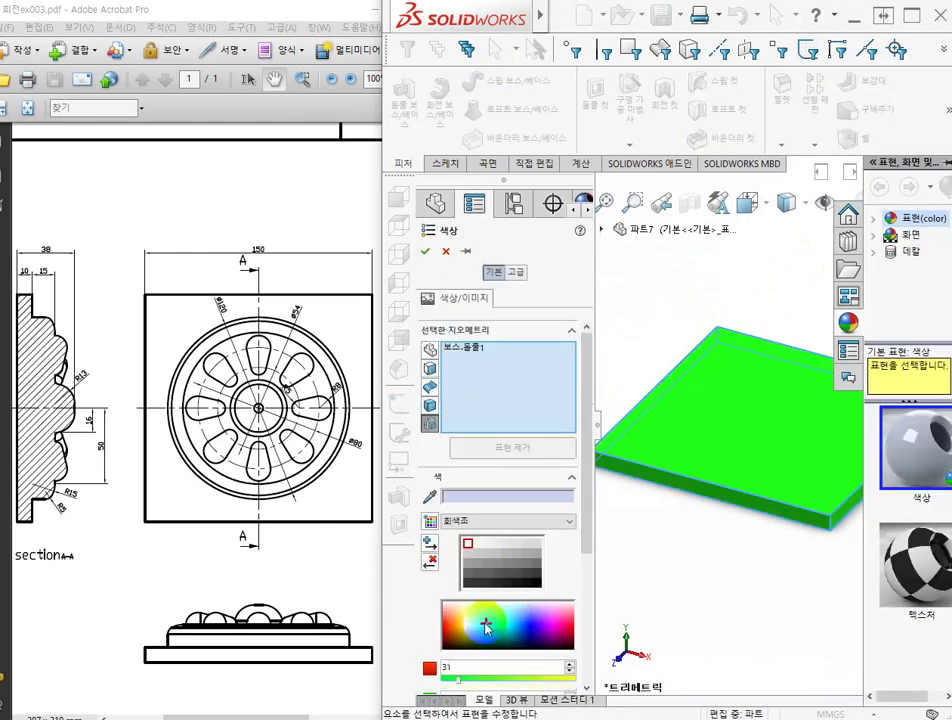
{"action": "left_click", "coordinate": [426, 256]}
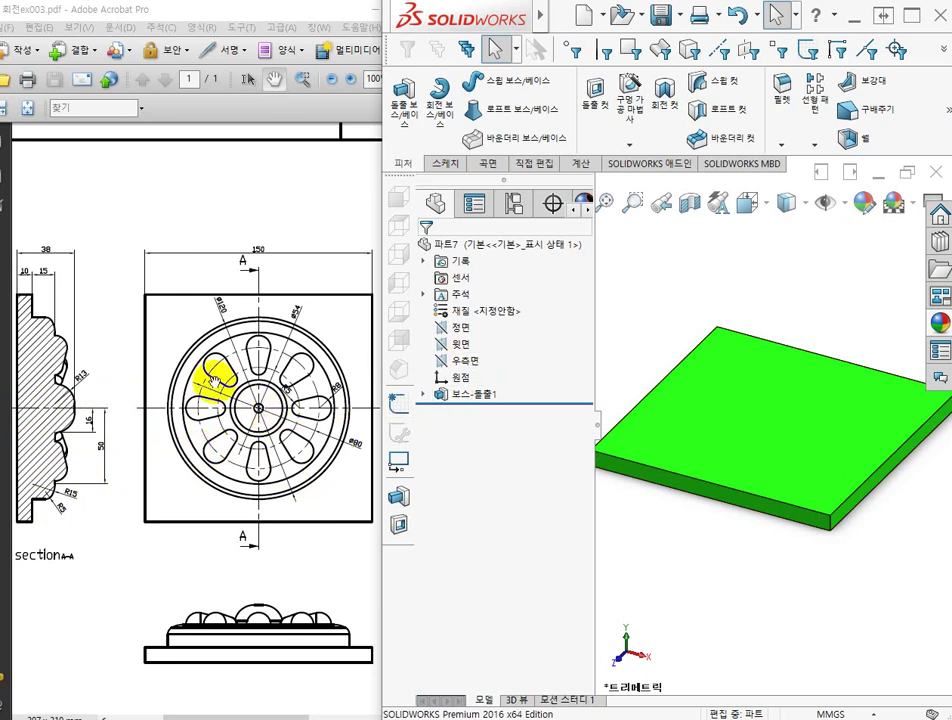
Step: On the front plane (정면), sketch a closed stepped profile from the origin, about 26 mm high and 56 mm wide, with a step at about 13 mm height
{"action": "left_click", "coordinate": [463, 333]}
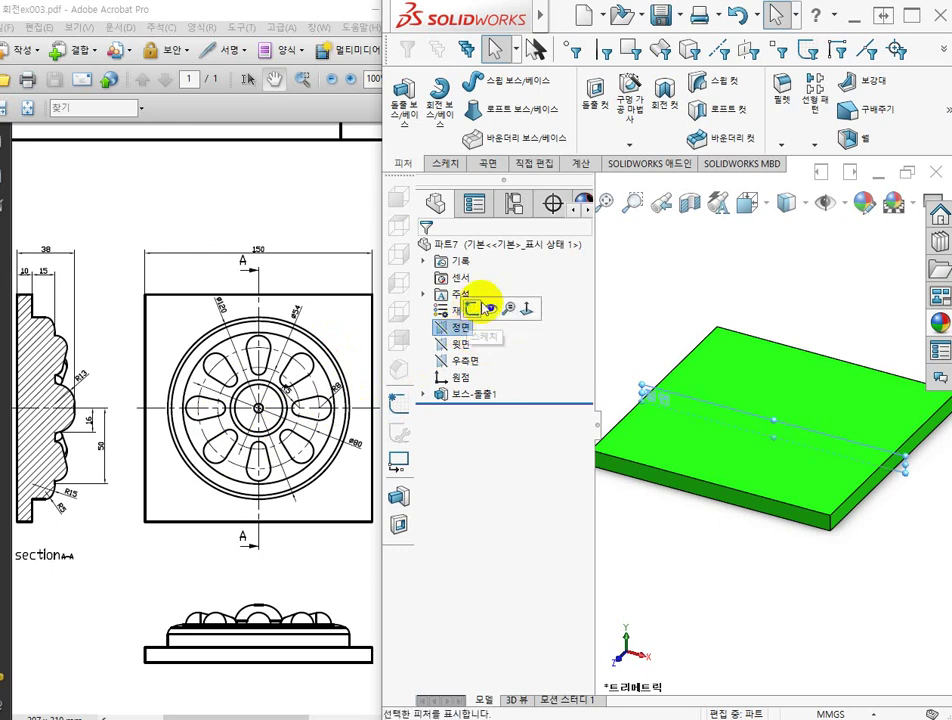
{"action": "left_click", "coordinate": [473, 311]}
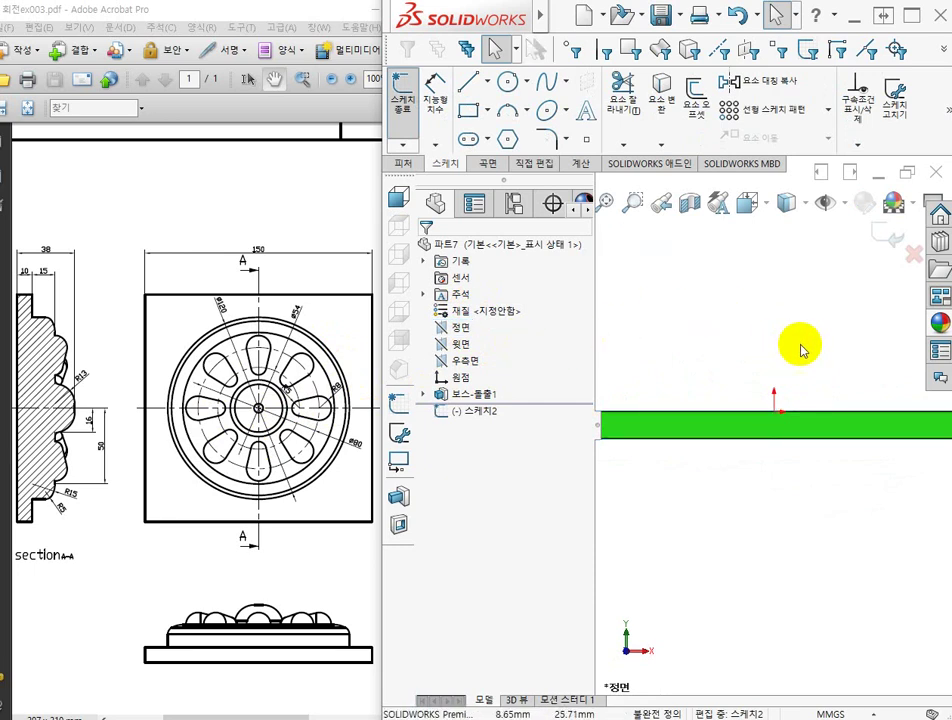
{"action": "scroll", "coordinate": [848, 382], "scroll_direction": "down", "scroll_amount": 1}
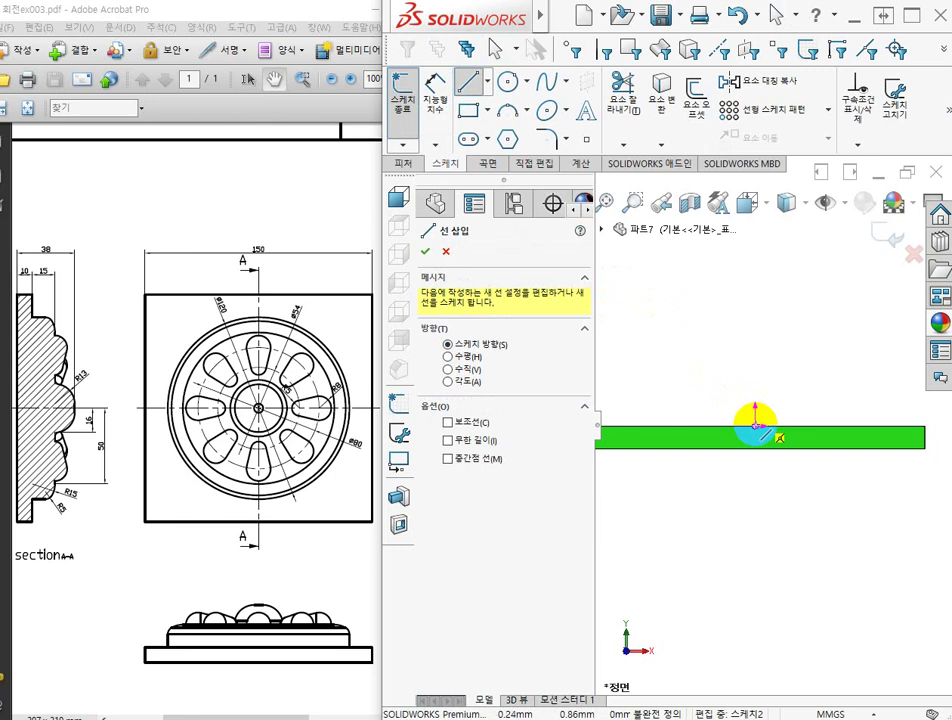
{"action": "left_click", "coordinate": [755, 427]}
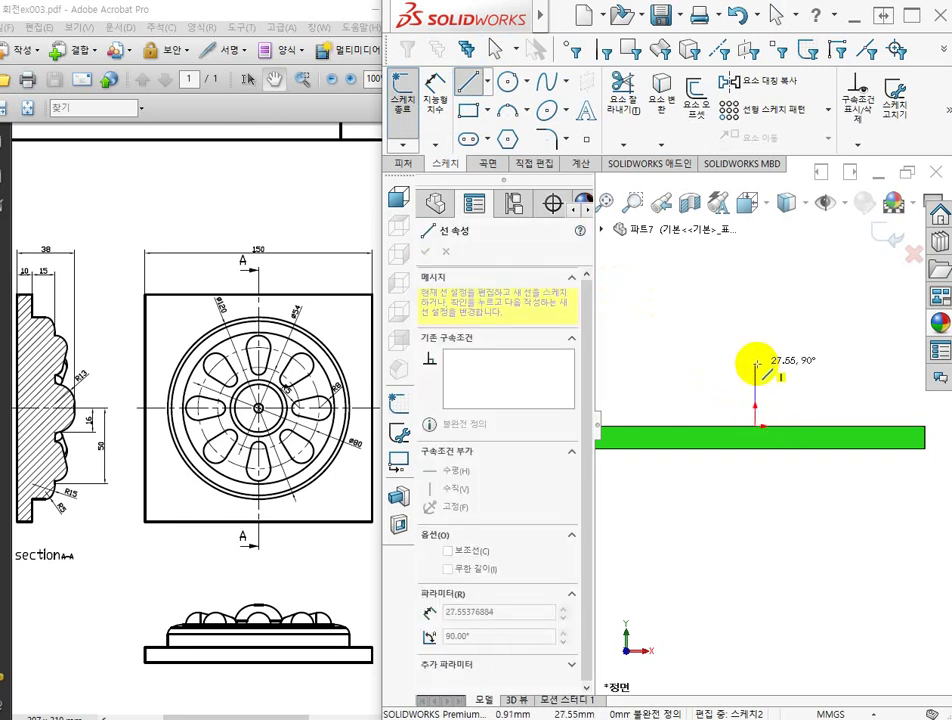
{"action": "left_click", "coordinate": [756, 367]}
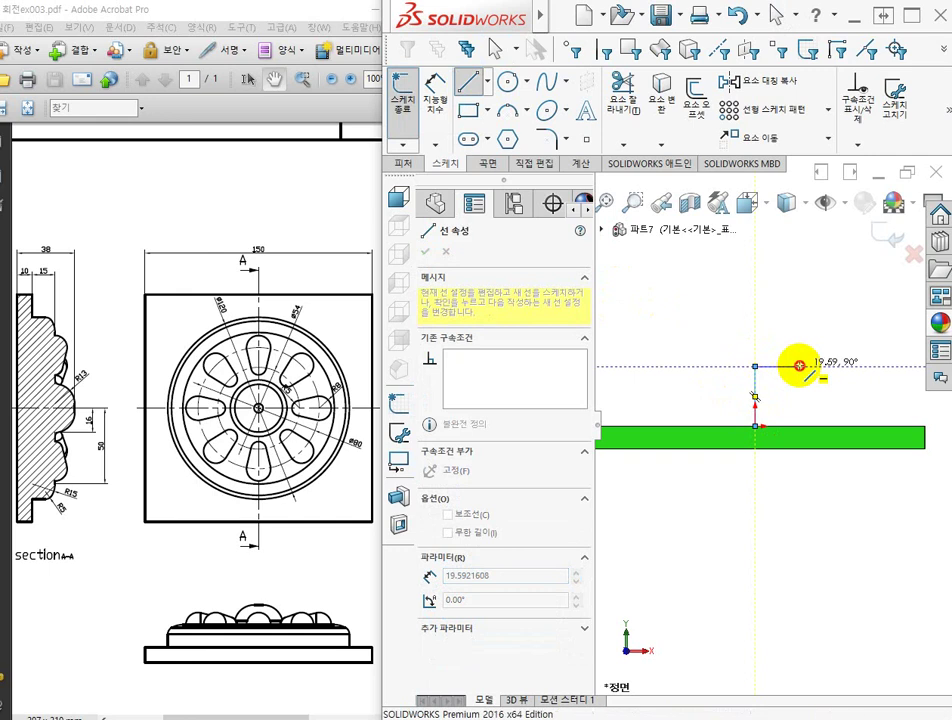
{"action": "left_click", "coordinate": [800, 366]}
{"action": "left_click", "coordinate": [800, 397]}
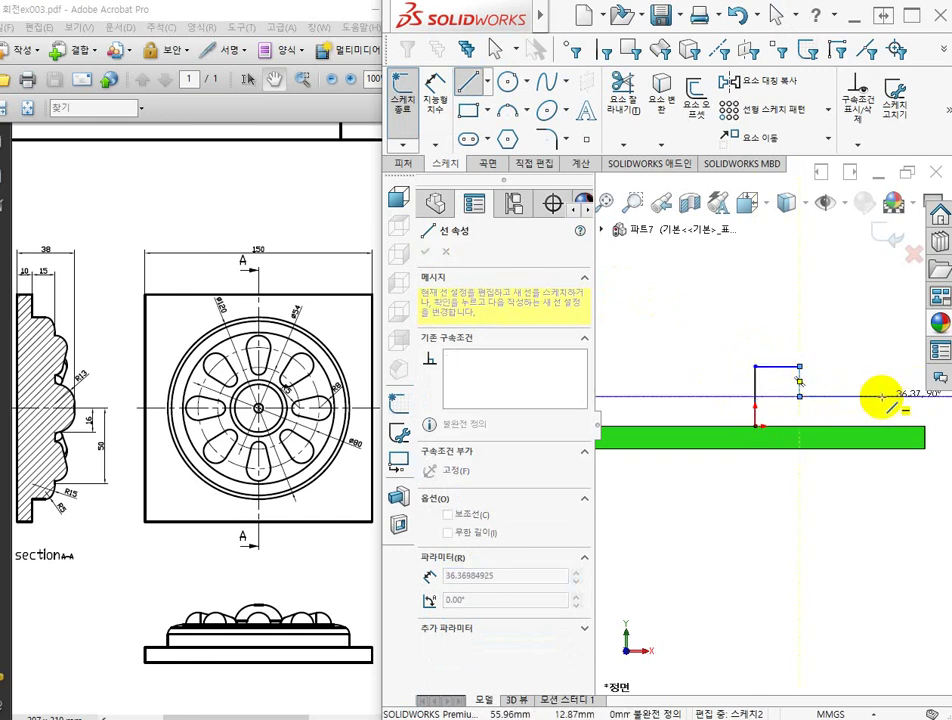
{"action": "left_click", "coordinate": [881, 397]}
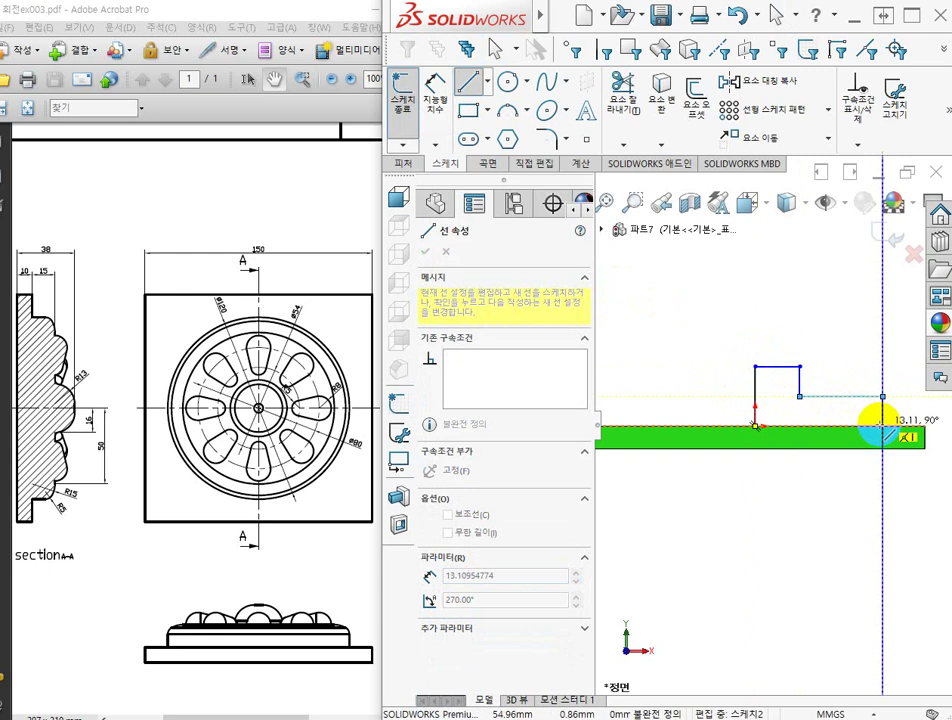
{"action": "scroll", "coordinate": [881, 425], "scroll_direction": "down", "scroll_amount": 2}
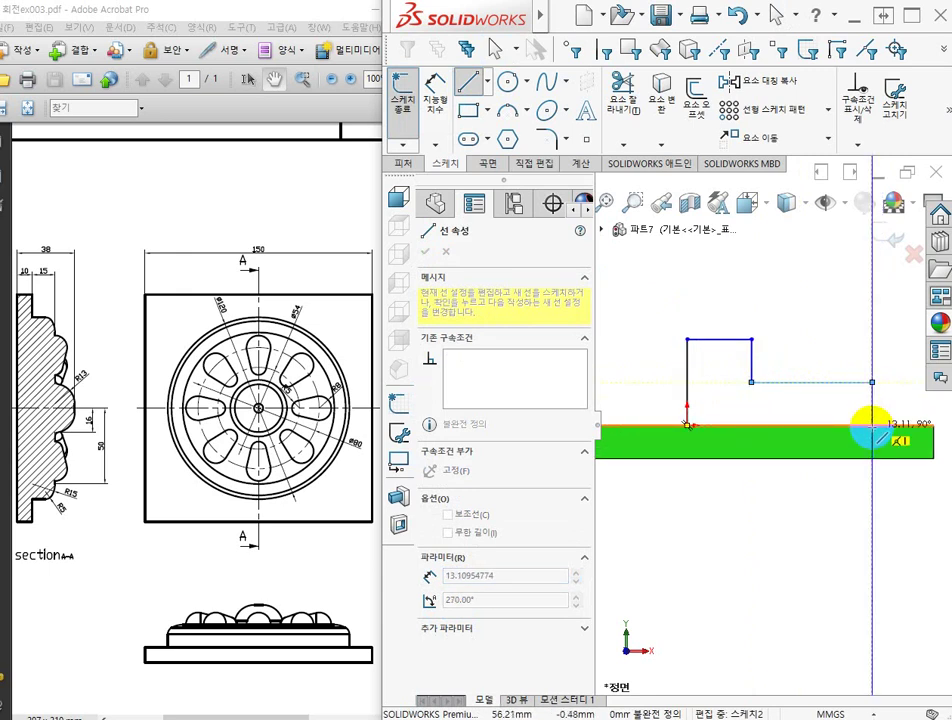
{"action": "left_click", "coordinate": [872, 425]}
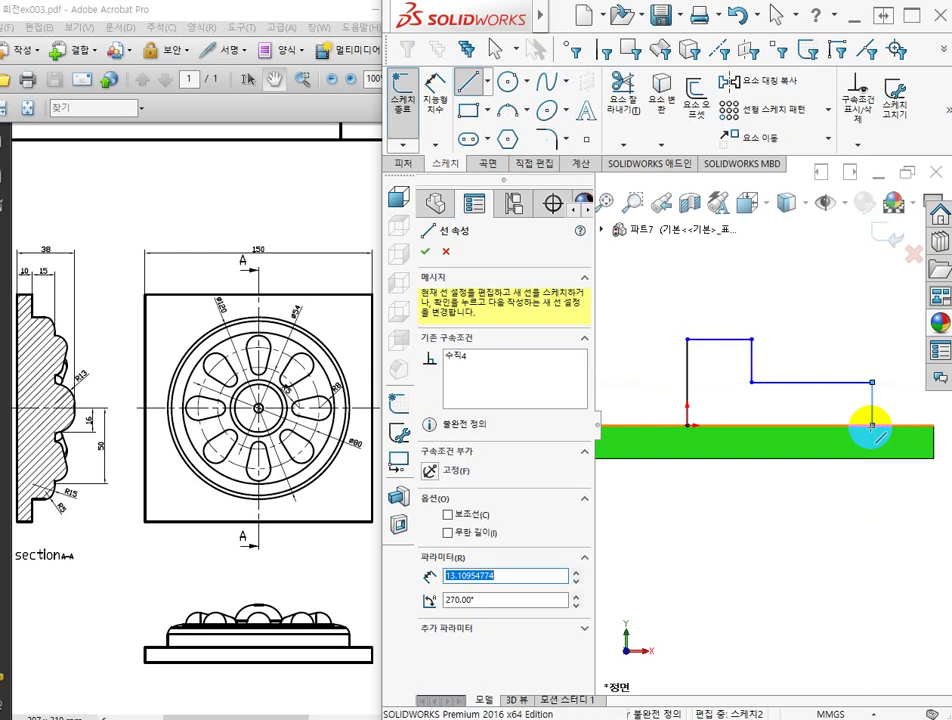
{"action": "left_click", "coordinate": [686, 425]}
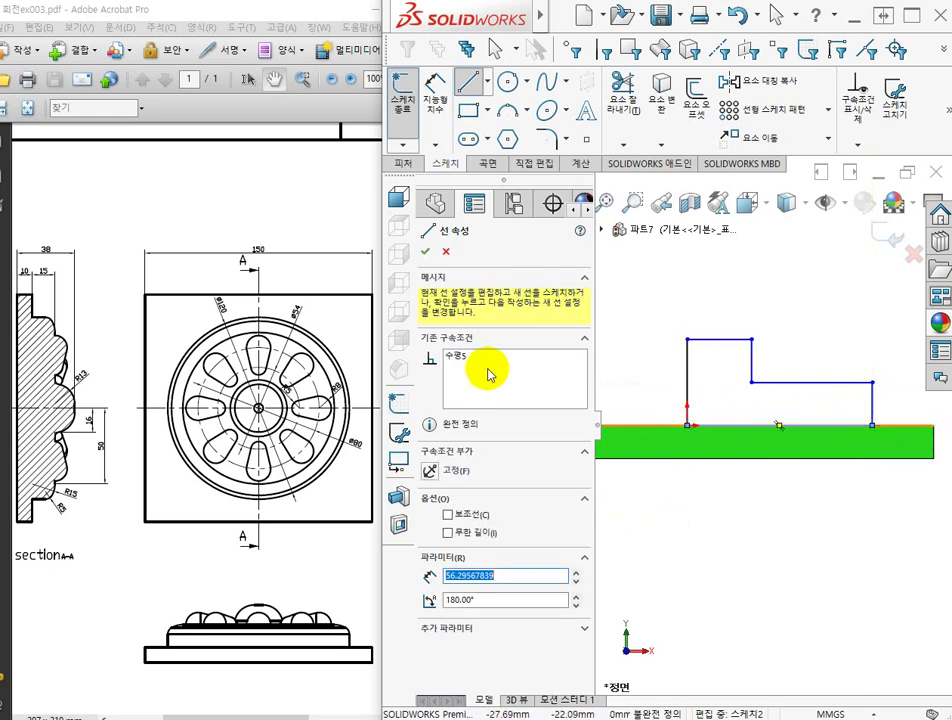
{"action": "left_click", "coordinate": [425, 253]}
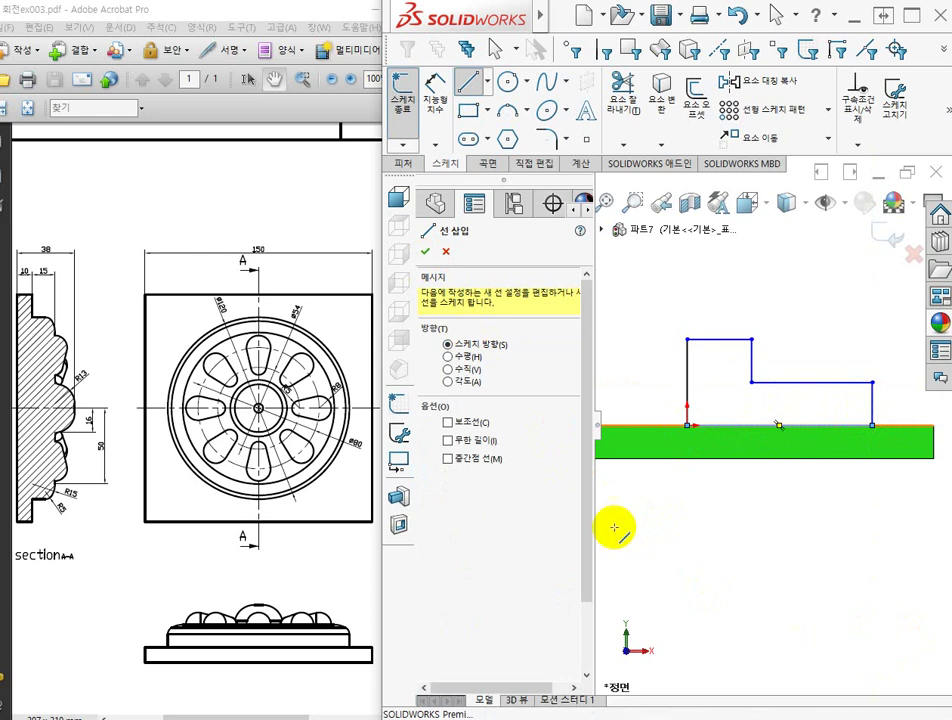
{"action": "left_click", "coordinate": [428, 253]}
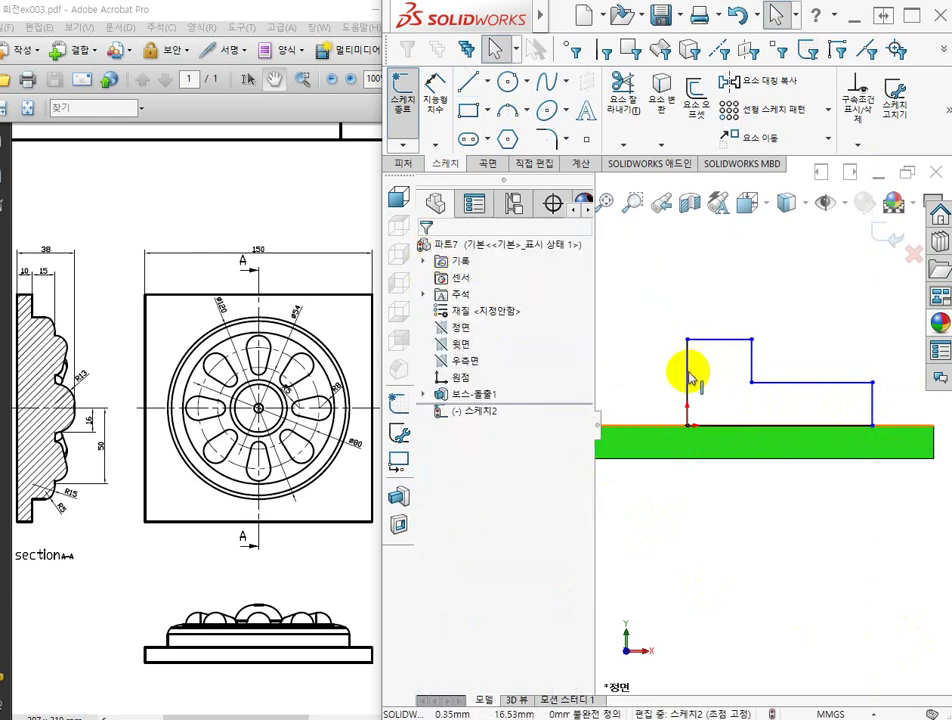
Step: Convert the profile's vertical line through the origin into construction geometry (보조선)
{"action": "left_click", "coordinate": [686, 405]}
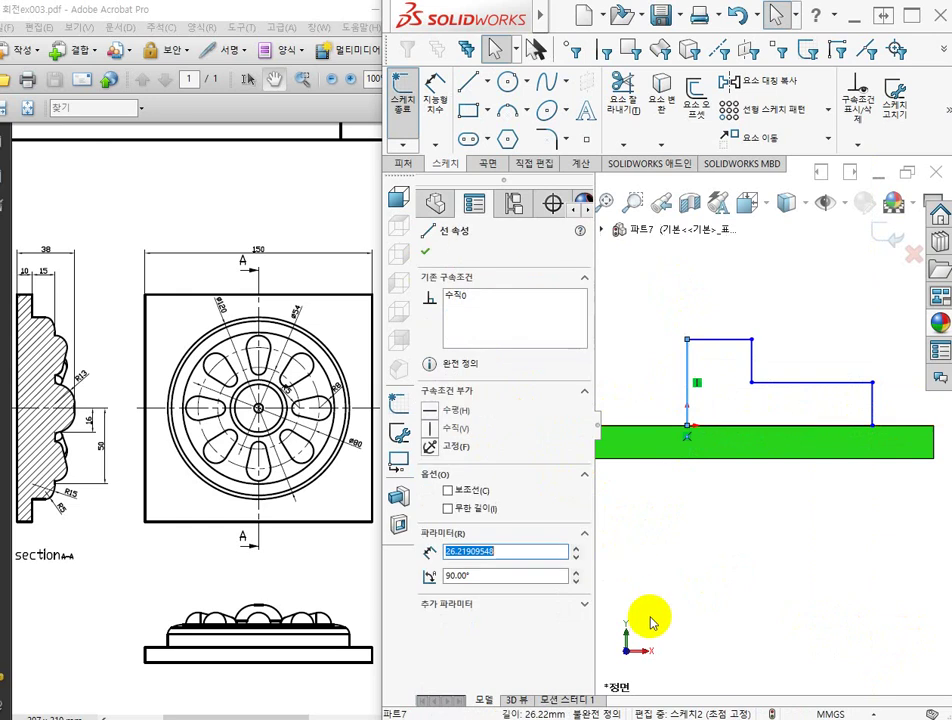
{"action": "left_click", "coordinate": [450, 490]}
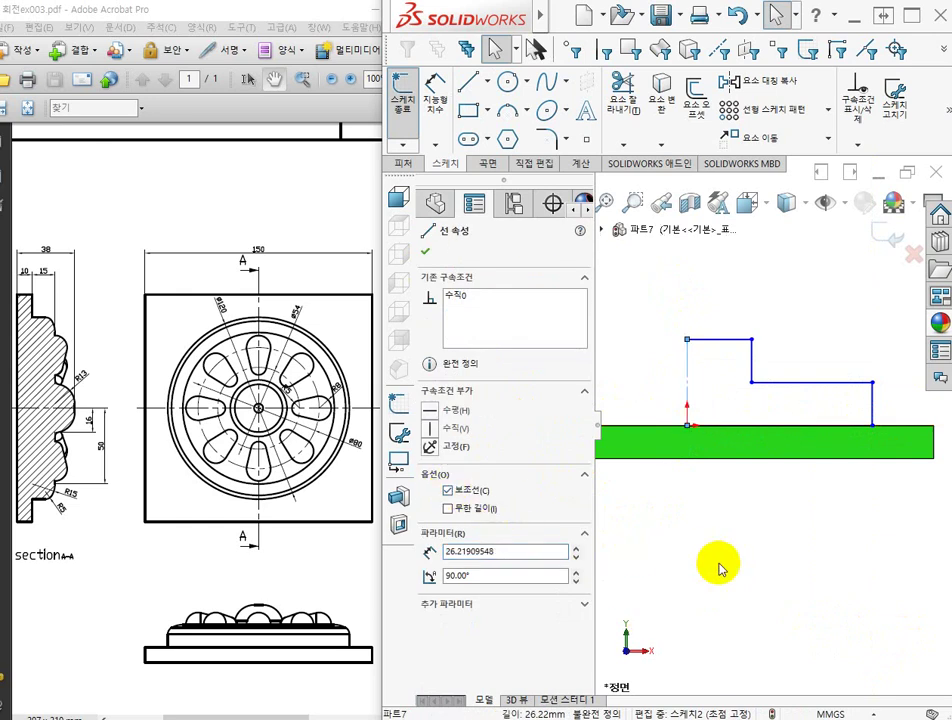
{"action": "left_click", "coordinate": [733, 572]}
{"action": "scroll", "coordinate": [775, 555], "scroll_direction": "up", "scroll_amount": 2}
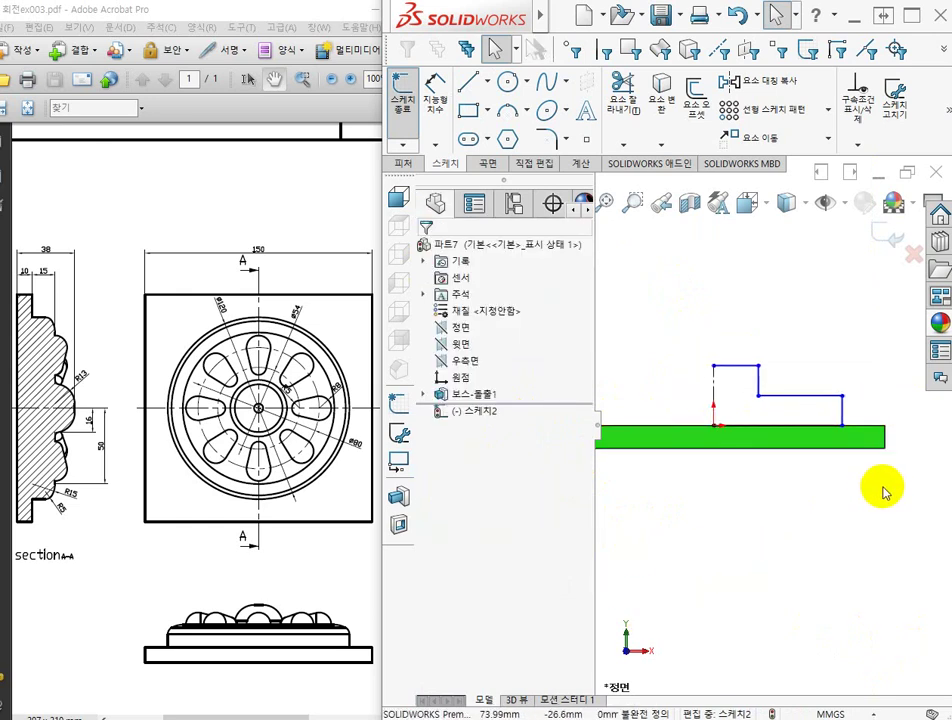
{"action": "scroll", "coordinate": [880, 491], "scroll_direction": "down", "scroll_amount": 2}
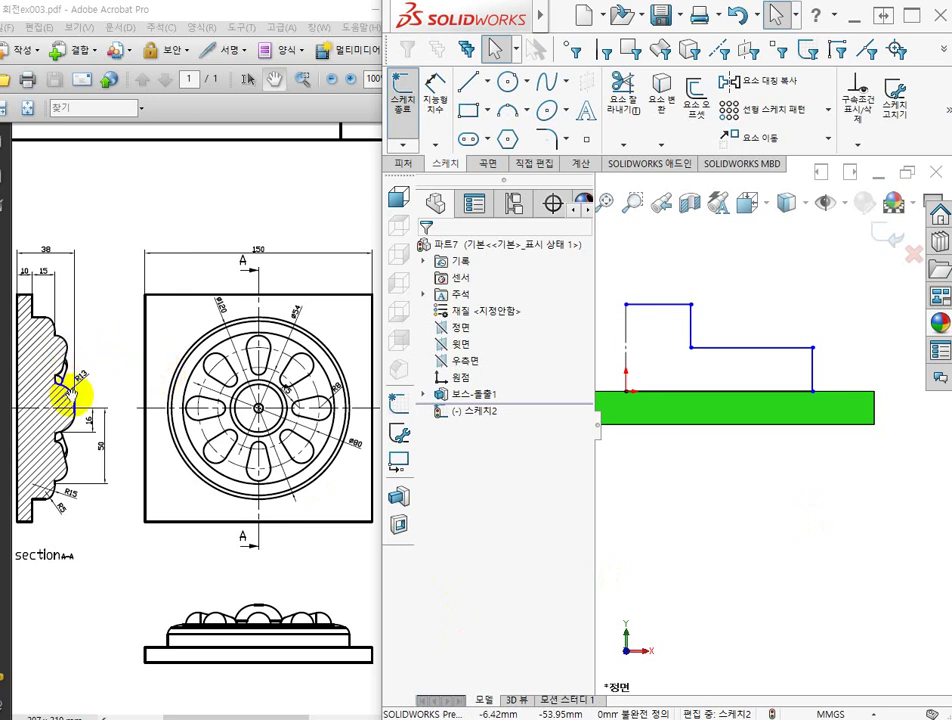
Step: Switch to the drawing in Acrobat and enlarge it to 300%, with the upper half of section A-A in view
{"action": "left_click", "coordinate": [48, 254]}
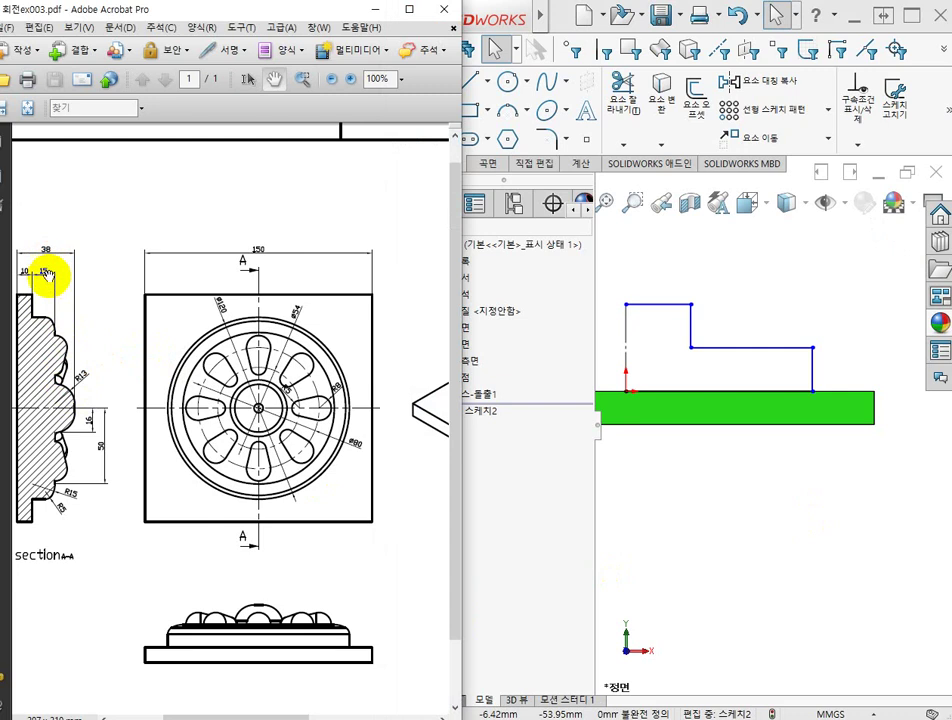
{"action": "scroll", "coordinate": [50, 280], "scroll_direction": "up", "scroll_amount": 6, "text": "ctrl"}
{"action": "mouse_move", "coordinate": [49, 283]}
{"action": "left_mouse_down"}
{"action": "mouse_move", "coordinate": [314, 321]}
{"action": "mouse_move", "coordinate": [187, 306]}
{"action": "left_mouse_up"}
{"action": "scroll", "coordinate": [309, 327], "scroll_direction": "down", "scroll_amount": 2, "text": "ctrl"}
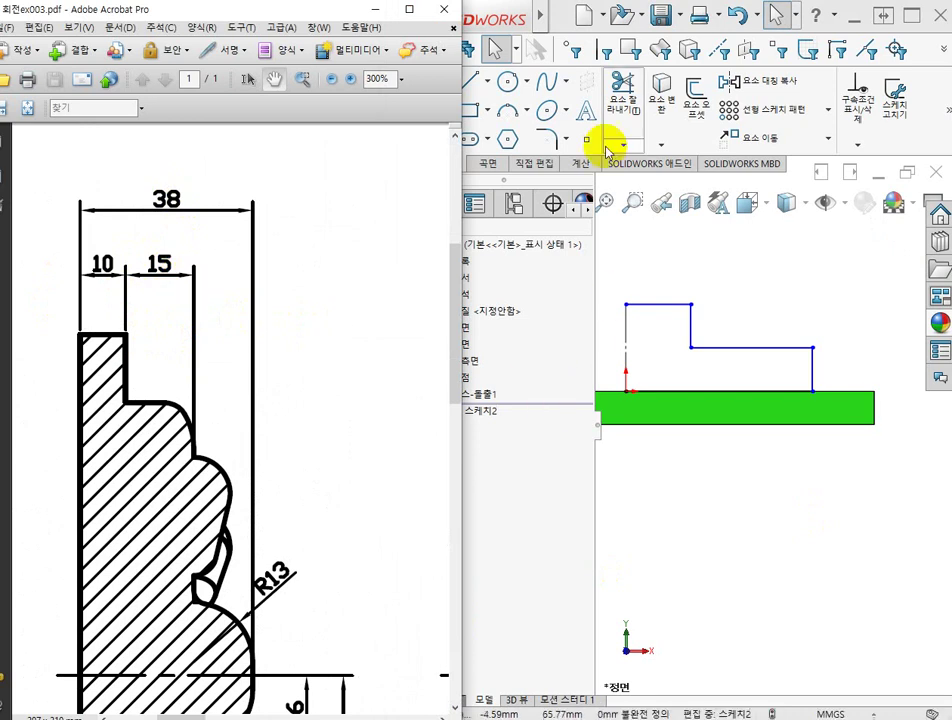
Step: Switch back to SOLIDWORKS and narrow the feature tree to widen the graphics area around the profile
{"action": "left_click", "coordinate": [673, 246]}
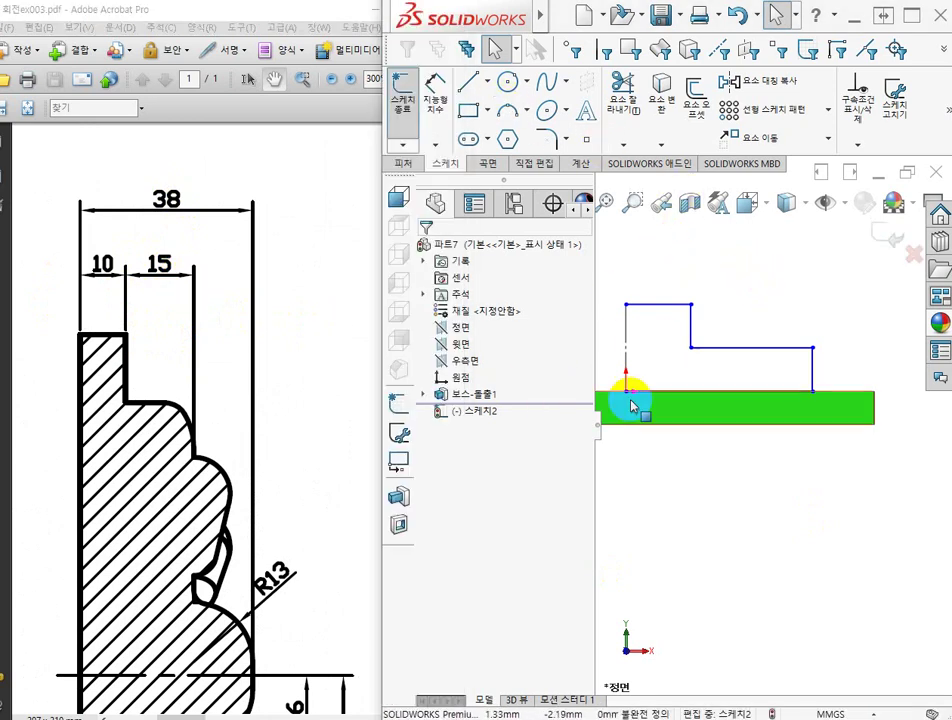
{"action": "left_click_drag", "start_coordinate": [601, 432], "coordinate": [513, 438]}
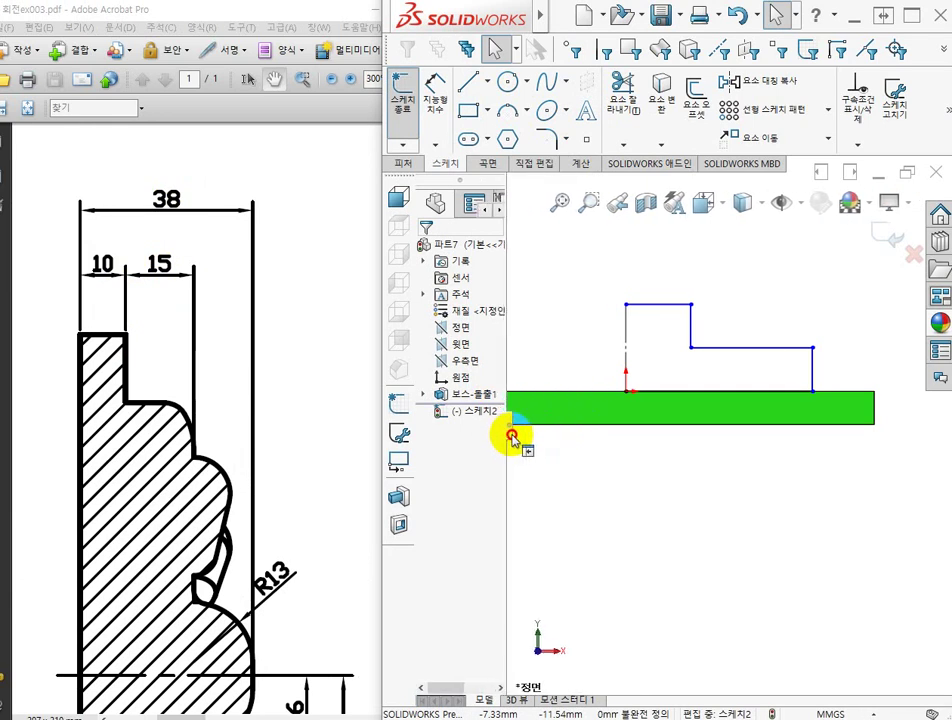
{"action": "middle_click_drag", "start_coordinate": [676, 482], "coordinate": [610, 531], "text": "ctrl"}
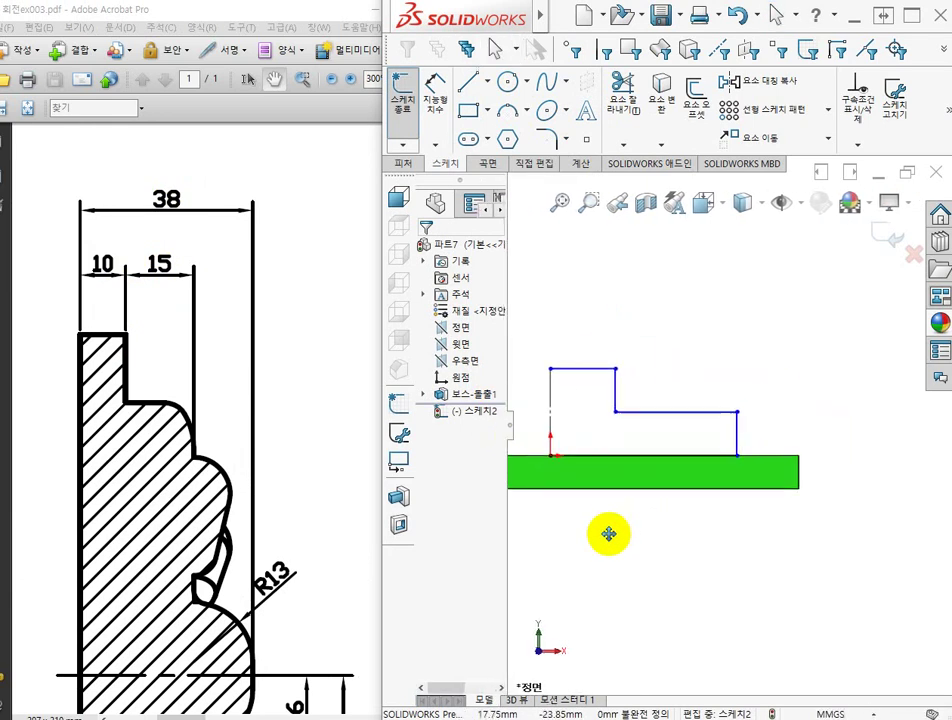
Step: Dimension the height from the plate's bottom edge to the profile's top line as 38 mm
{"action": "left_click", "coordinate": [435, 92]}
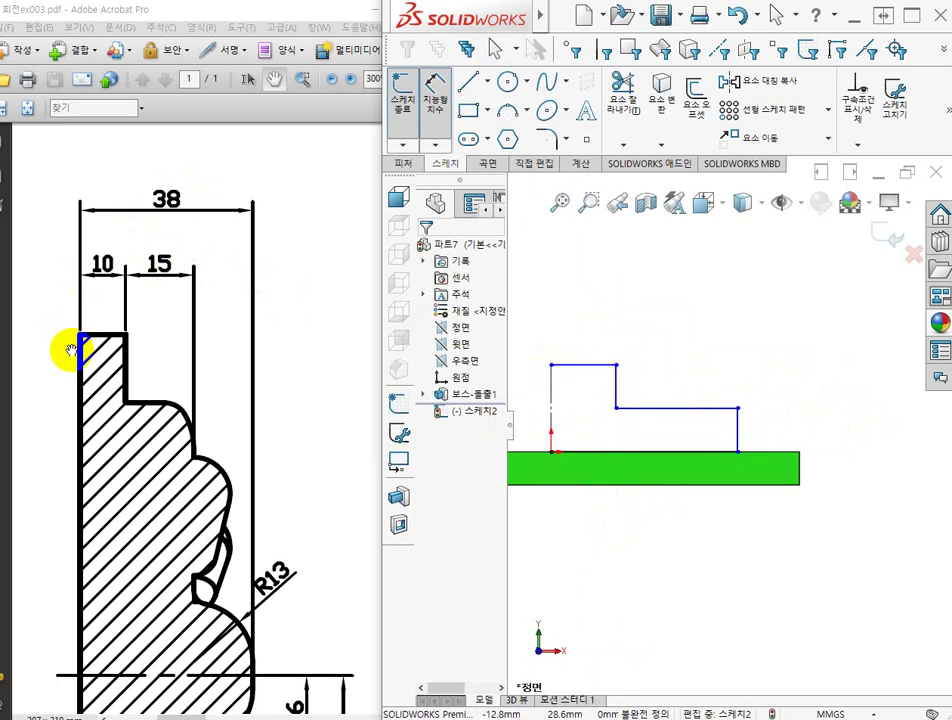
{"action": "left_click", "coordinate": [766, 492]}
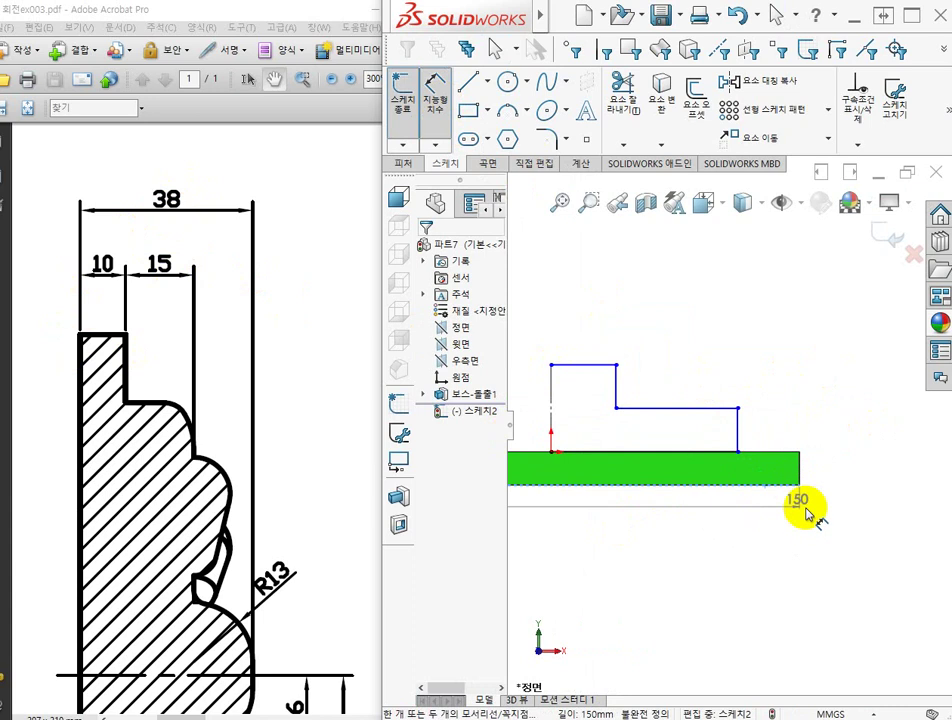
{"action": "left_click", "coordinate": [595, 368]}
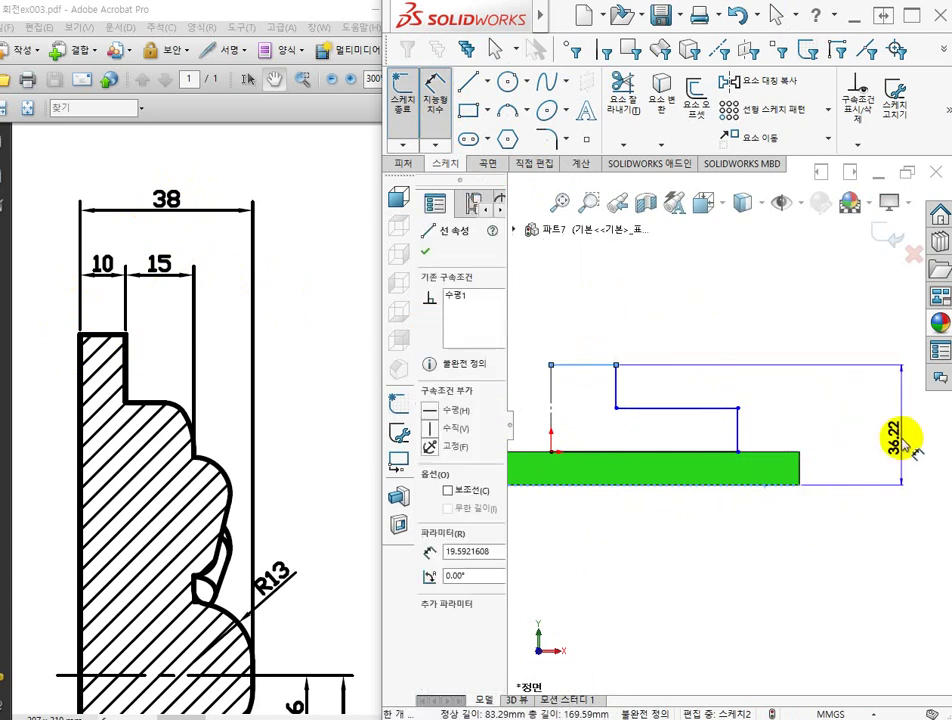
{"action": "left_click", "coordinate": [900, 440]}
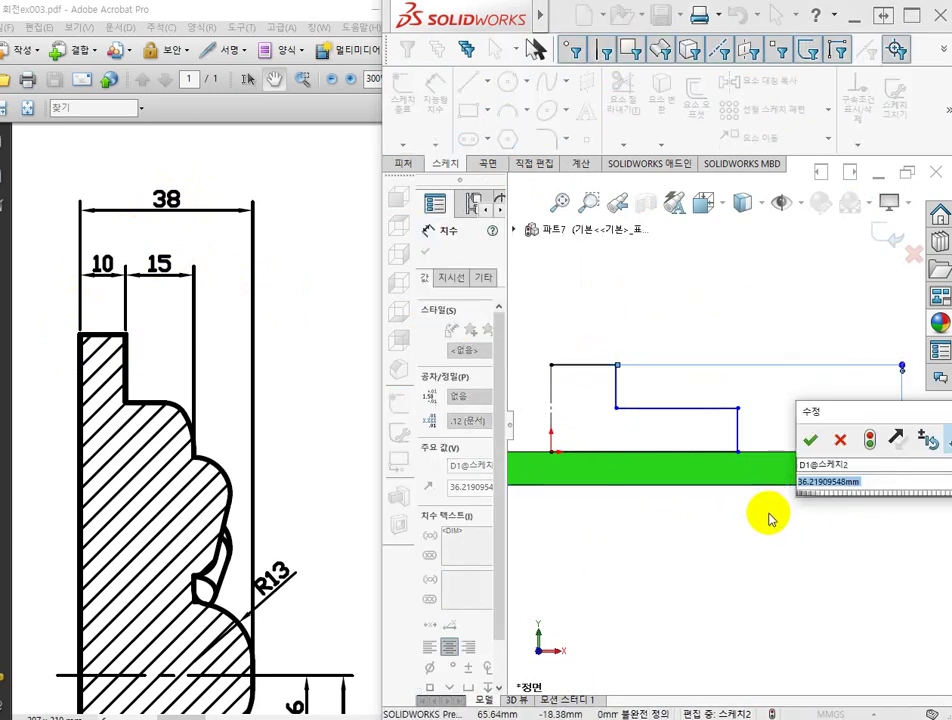
{"action": "type", "text": "ㅋ"}
{"action": "type", "text": "8"}
{"action": "key", "text": "Return"}
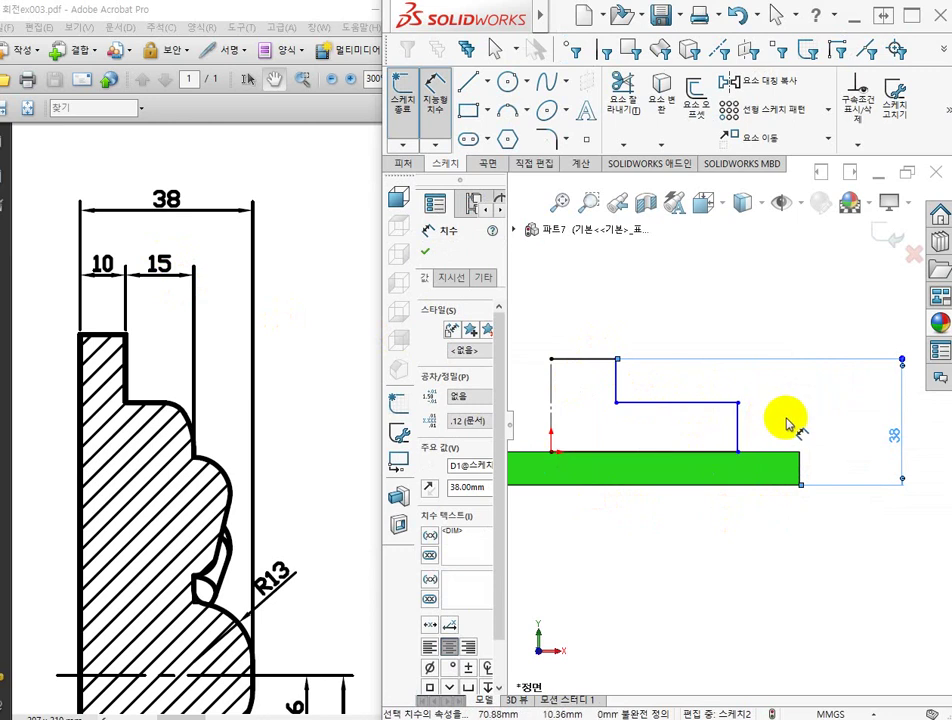
Step: Dimension the height from the profile's base line to the lower step's horizontal line as 15 mm
{"action": "left_click", "coordinate": [707, 406]}
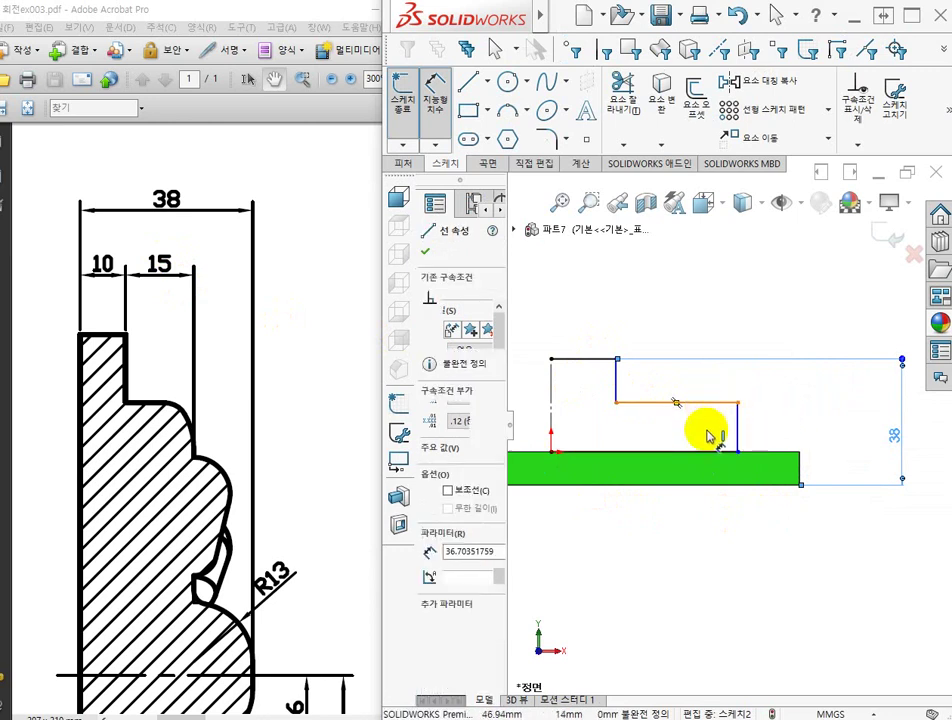
{"action": "left_click", "coordinate": [706, 451]}
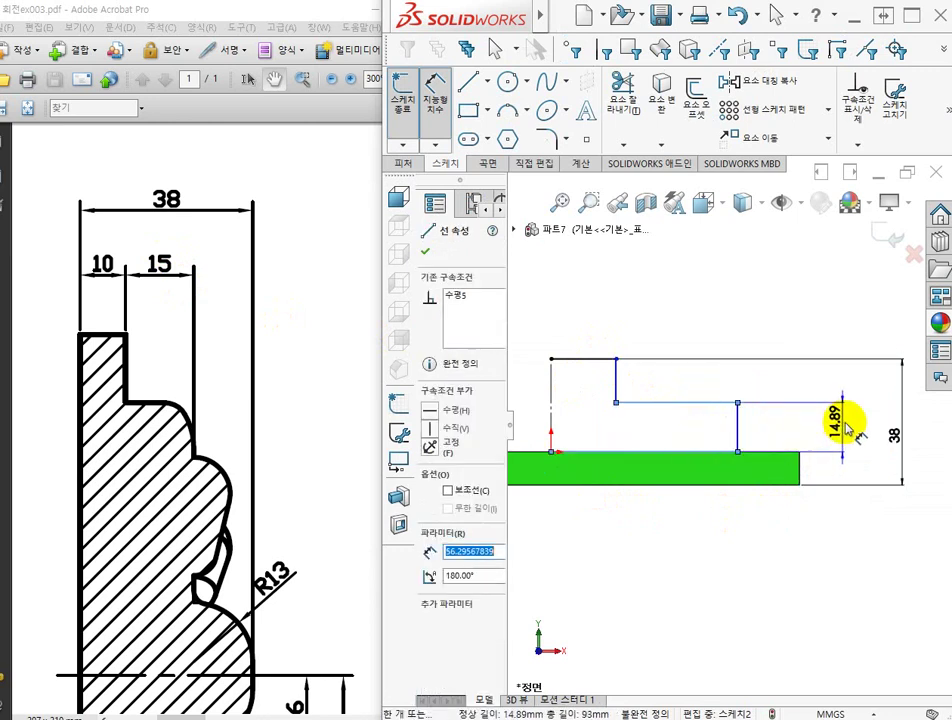
{"action": "left_click", "coordinate": [795, 420]}
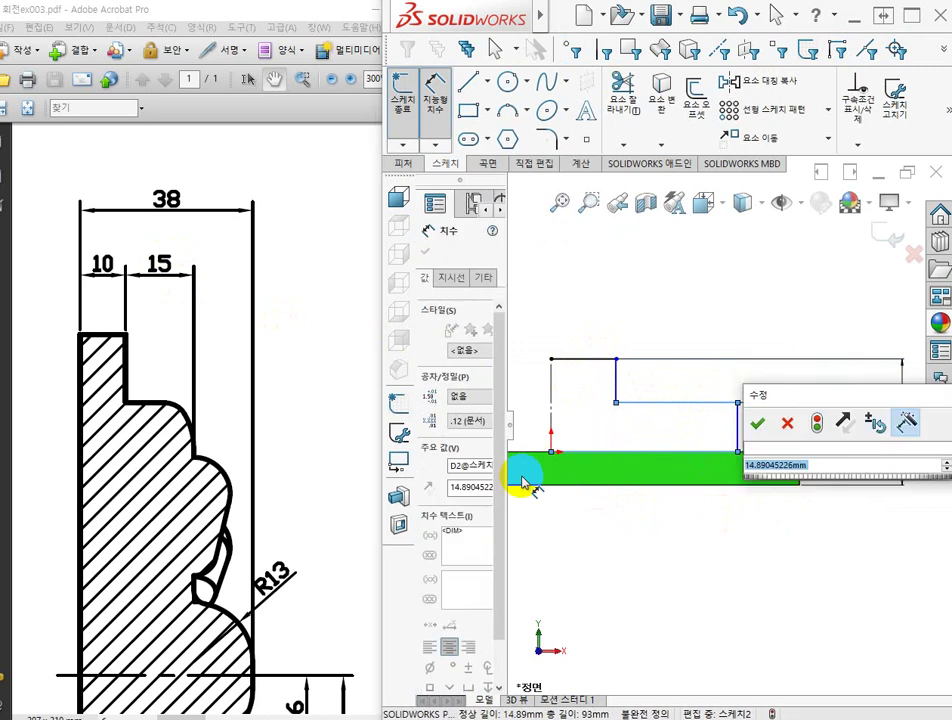
{"action": "type", "text": "1"}
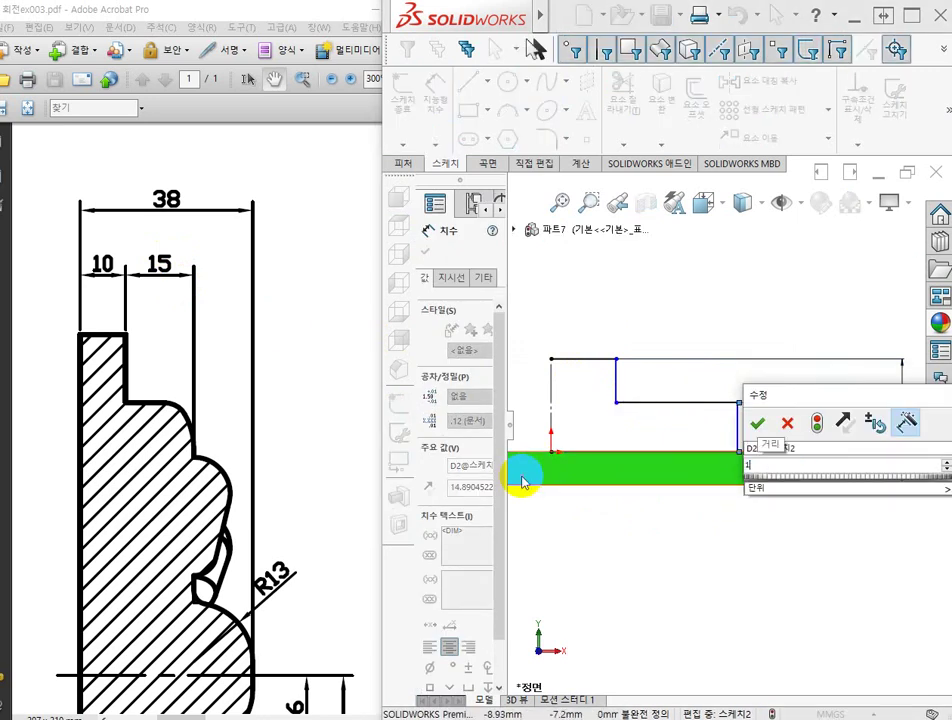
{"action": "type", "text": "5"}
{"action": "key", "text": "Return"}
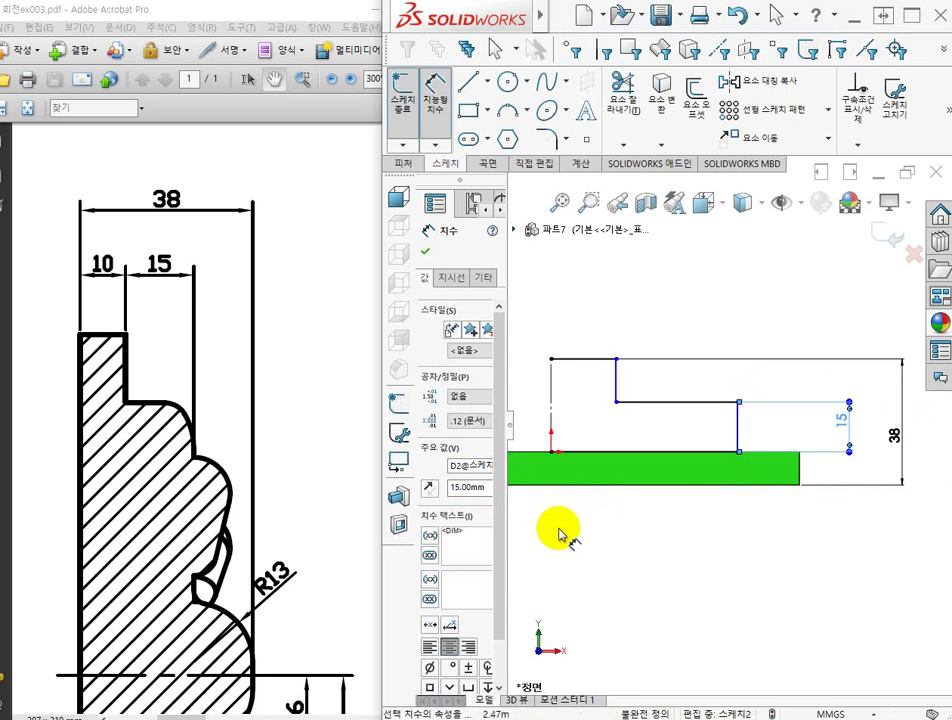
Step: Consult the lower half of section A-A in the drawing and dimension the upper step's vertical line 16 mm from the construction line
{"action": "left_click", "coordinate": [285, 476]}
{"action": "mouse_move", "coordinate": [278, 482]}
{"action": "left_mouse_down"}
{"action": "mouse_move", "coordinate": [257, 277]}
{"action": "mouse_move", "coordinate": [274, 387]}
{"action": "mouse_move", "coordinate": [259, 321]}
{"action": "mouse_move", "coordinate": [246, 342]}
{"action": "left_mouse_up"}
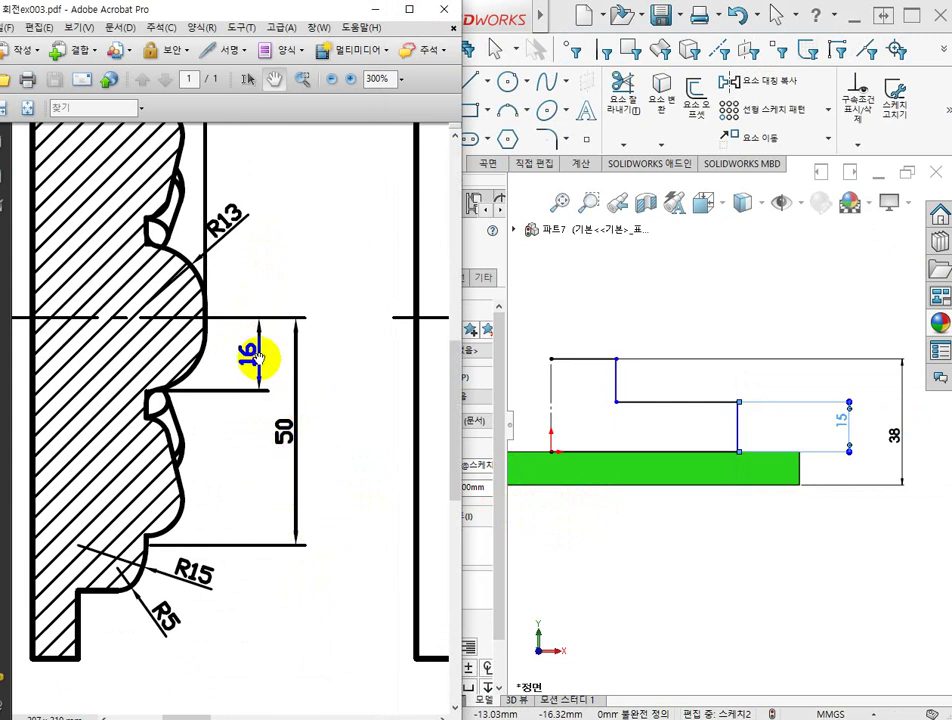
{"action": "left_click", "coordinate": [553, 385]}
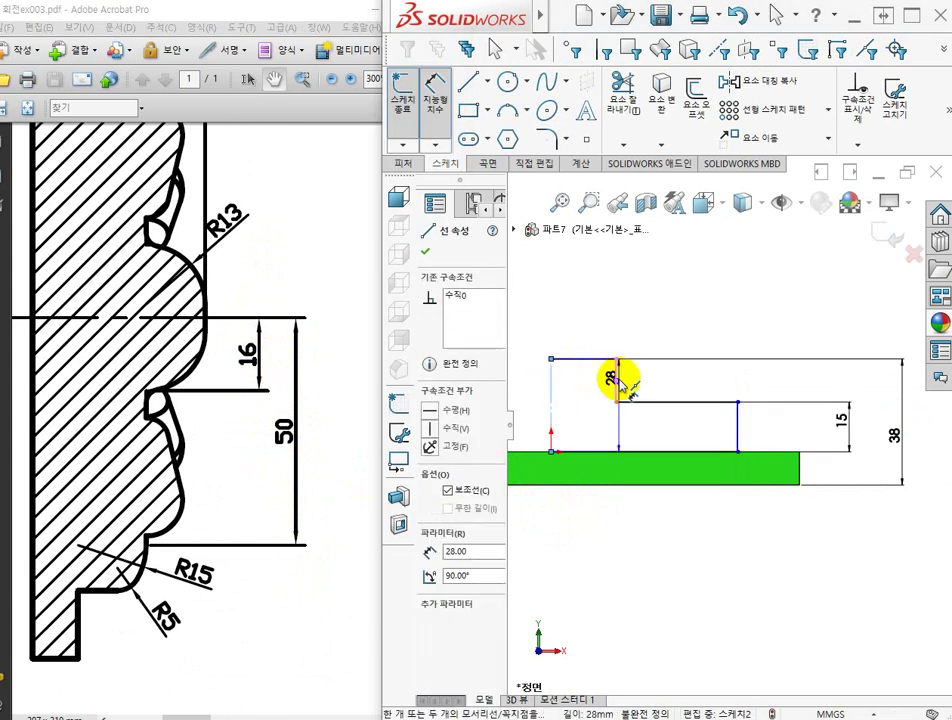
{"action": "left_click", "coordinate": [616, 385]}
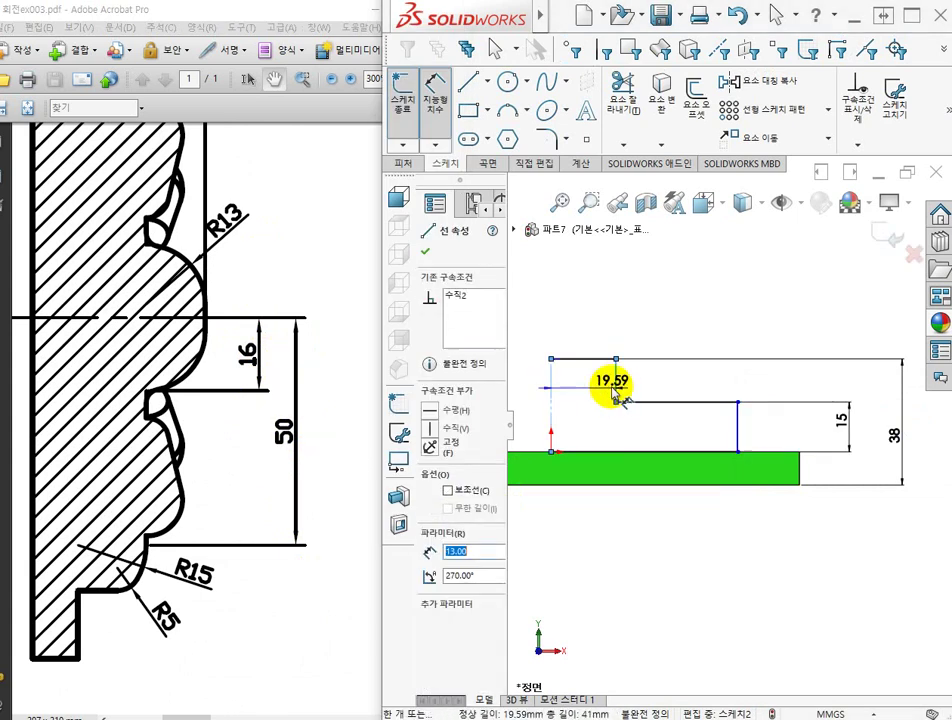
{"action": "left_click", "coordinate": [588, 312]}
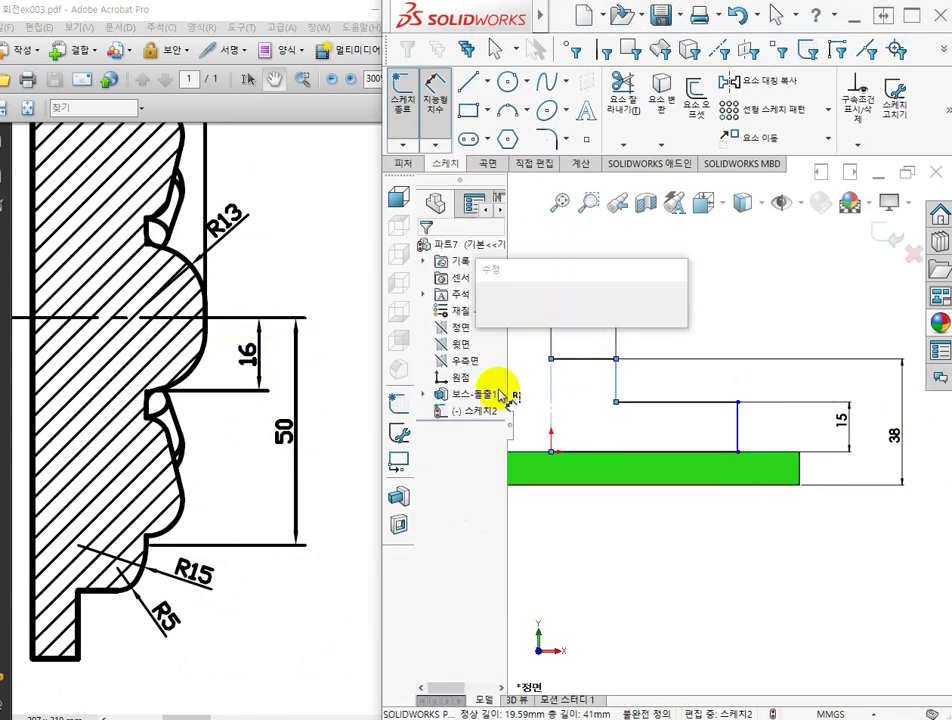
{"action": "type", "text": "16"}
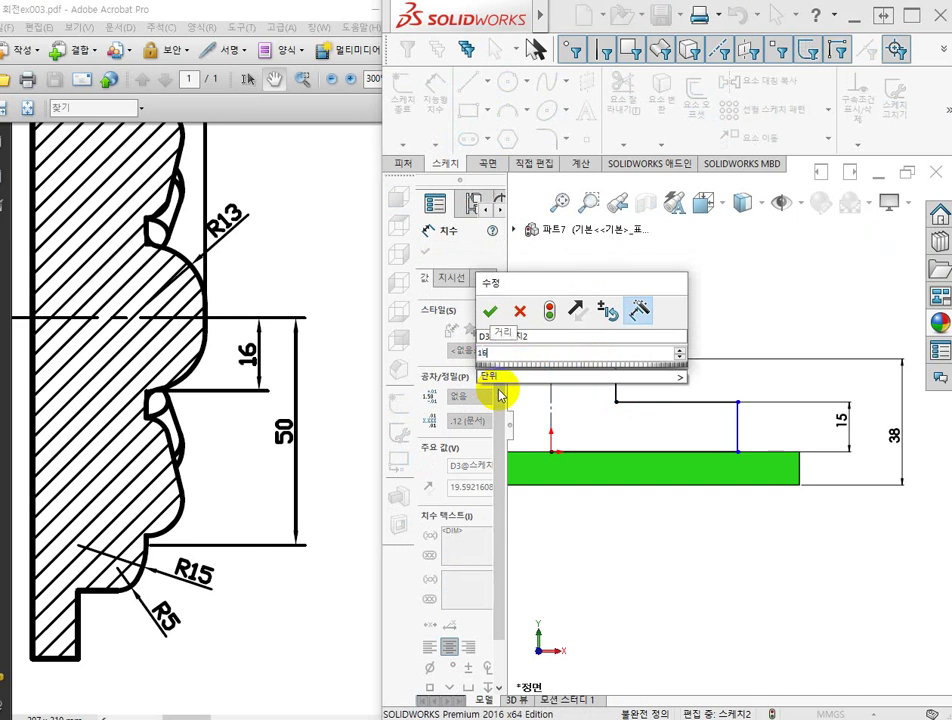
{"action": "key", "text": "Return"}
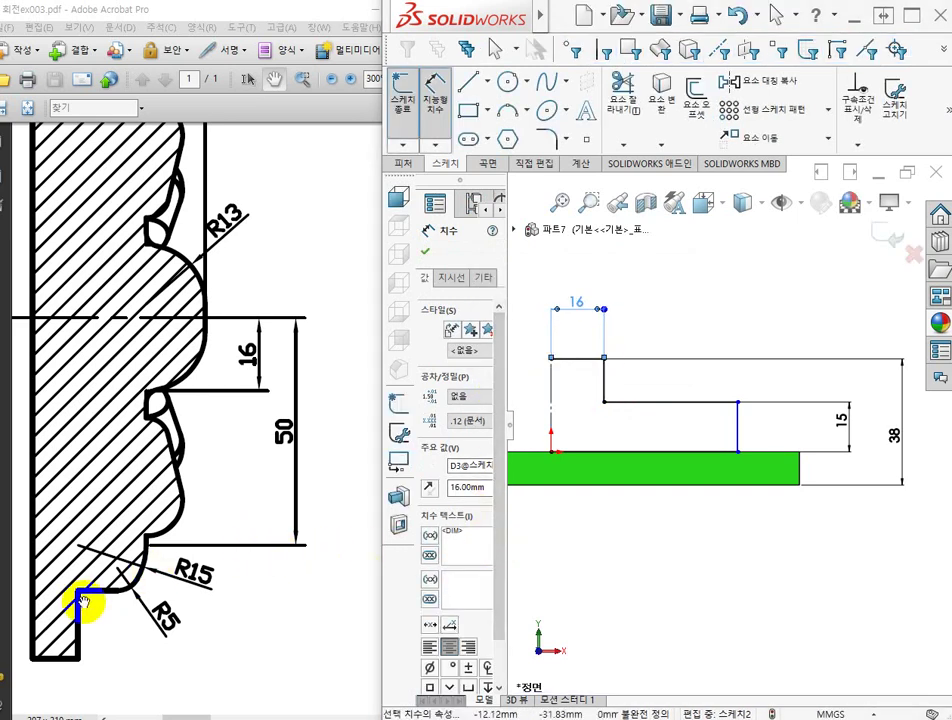
Step: Switch to the drawing in Acrobat and examine the diameter dimensions of the concentric circles in the front view
{"action": "left_click_drag", "start_coordinate": [198, 476], "coordinate": [68, 436]}
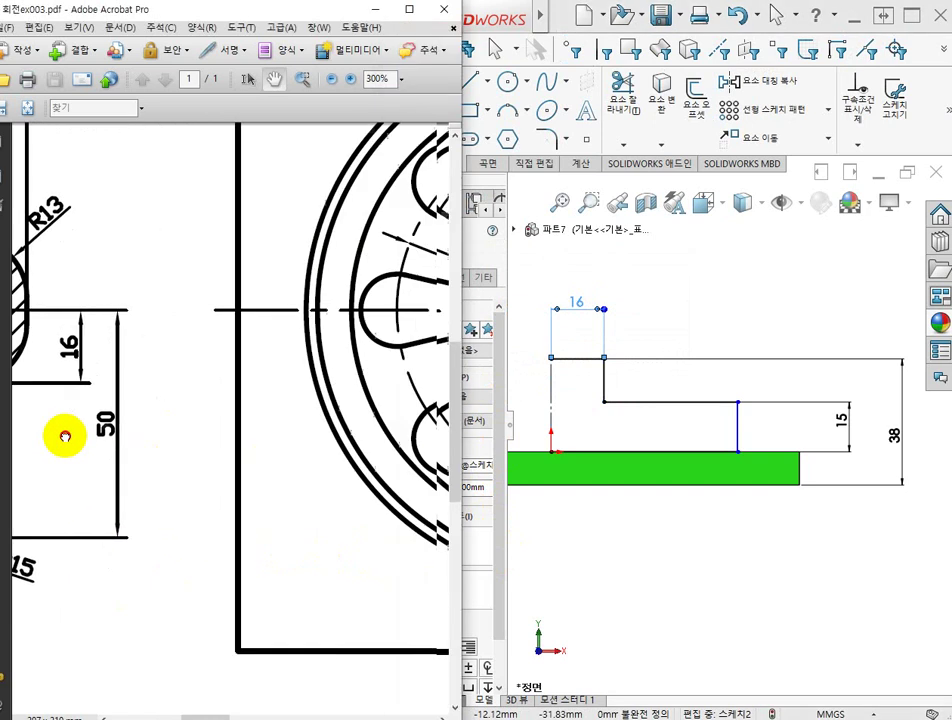
{"action": "mouse_move", "coordinate": [259, 463]}
{"action": "left_mouse_down"}
{"action": "mouse_move", "coordinate": [17, 525]}
{"action": "mouse_move", "coordinate": [24, 614]}
{"action": "left_mouse_up"}
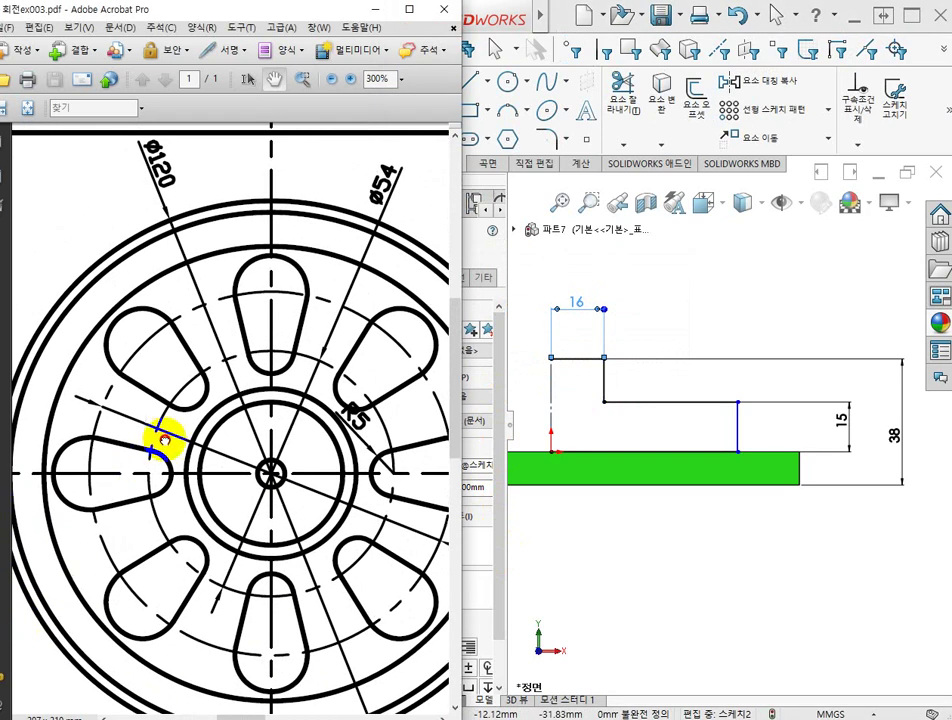
{"action": "mouse_move", "coordinate": [164, 440]}
{"action": "left_mouse_down"}
{"action": "mouse_move", "coordinate": [183, 504]}
{"action": "mouse_move", "coordinate": [155, 515]}
{"action": "mouse_move", "coordinate": [132, 495]}
{"action": "left_mouse_up"}
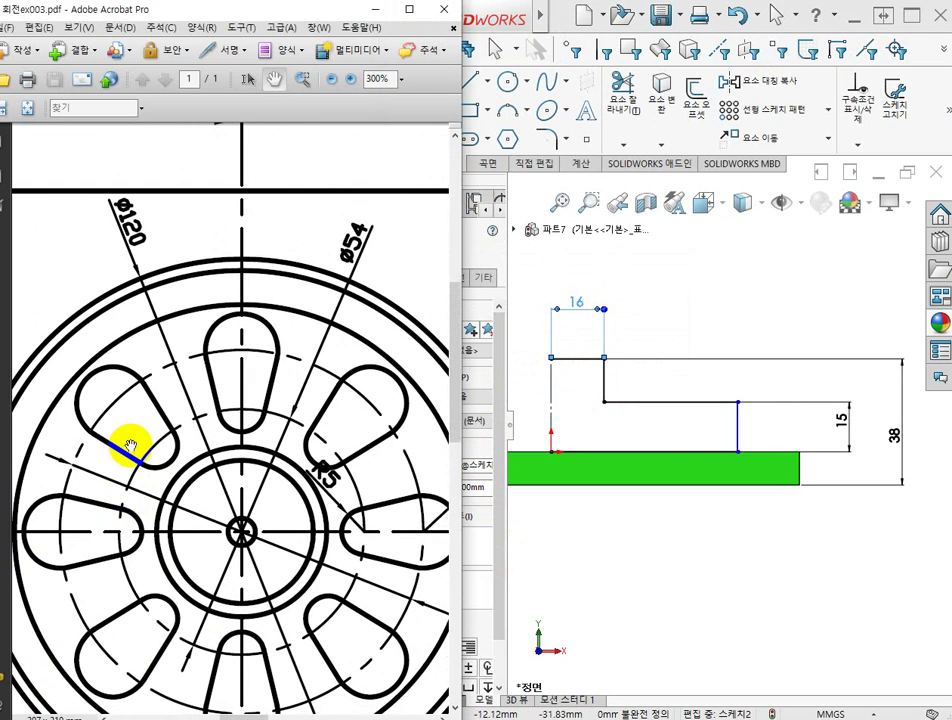
{"action": "mouse_move", "coordinate": [137, 258]}
{"action": "left_mouse_down"}
{"action": "mouse_move", "coordinate": [113, 212]}
{"action": "mouse_move", "coordinate": [159, 249]}
{"action": "mouse_move", "coordinate": [123, 210]}
{"action": "left_mouse_up"}
{"action": "left_click_drag", "start_coordinate": [170, 246], "coordinate": [307, 237]}
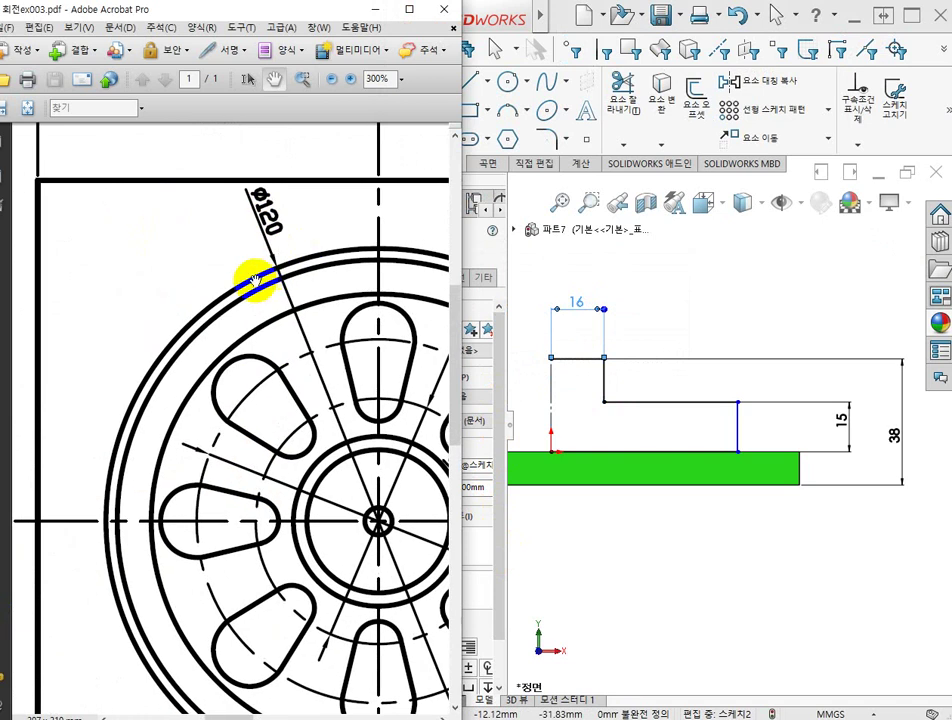
{"action": "left_click_drag", "start_coordinate": [237, 268], "coordinate": [214, 265]}
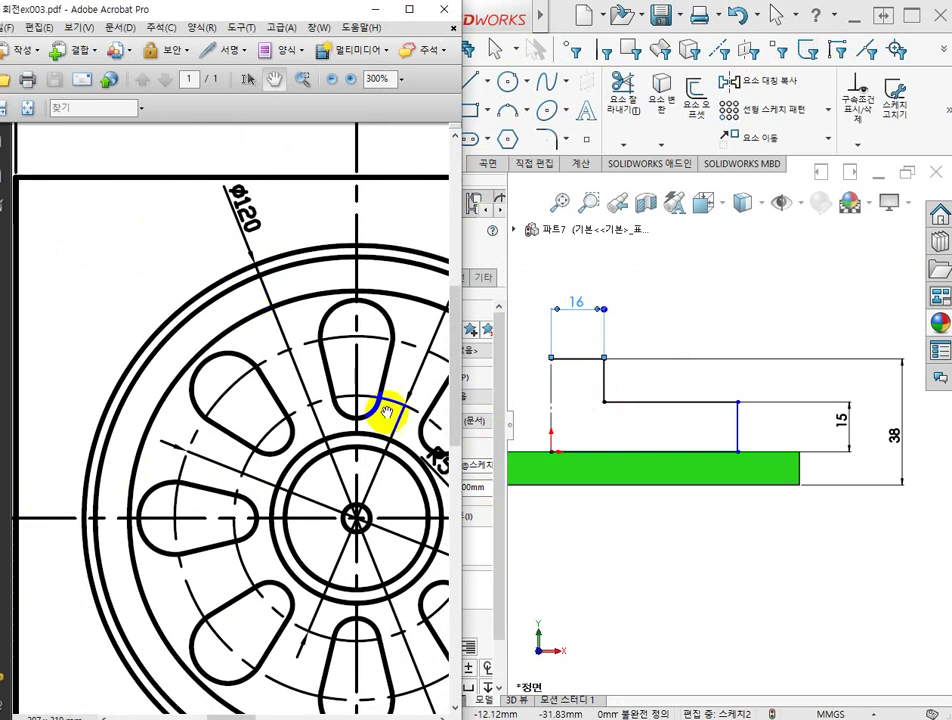
{"action": "left_click", "coordinate": [740, 418]}
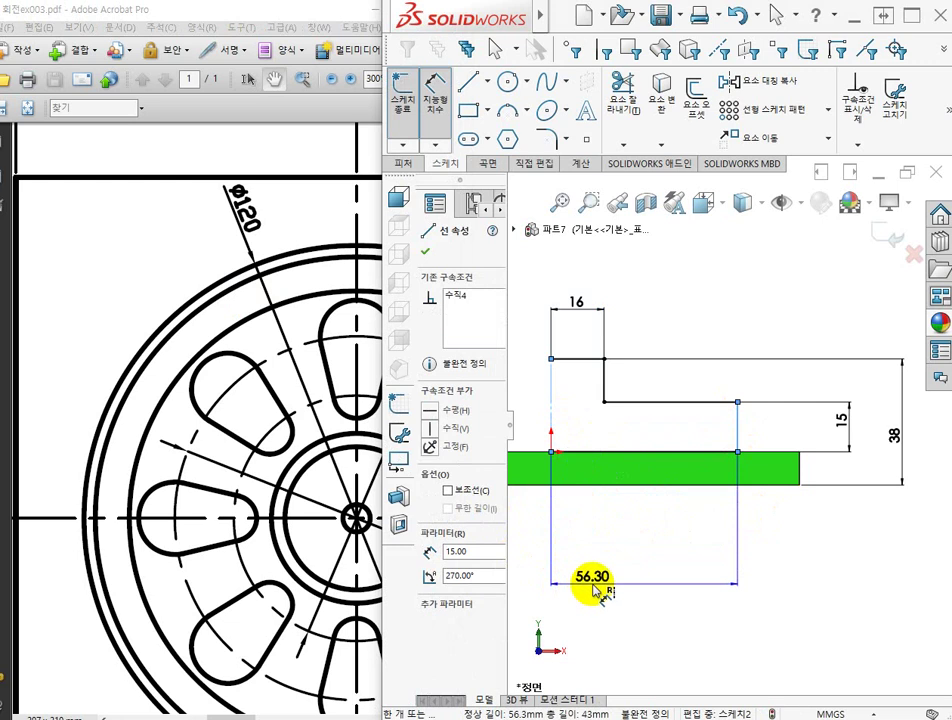
{"action": "middle_click_drag", "start_coordinate": [593, 590], "coordinate": [780, 573], "text": "shift"}
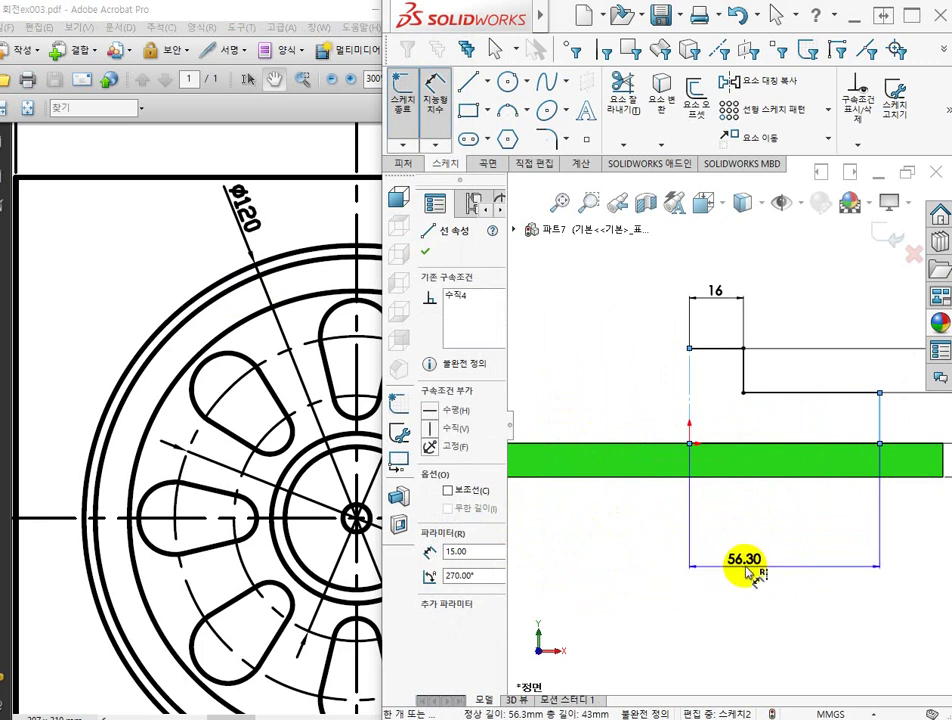
{"action": "key", "text": "Escape"}
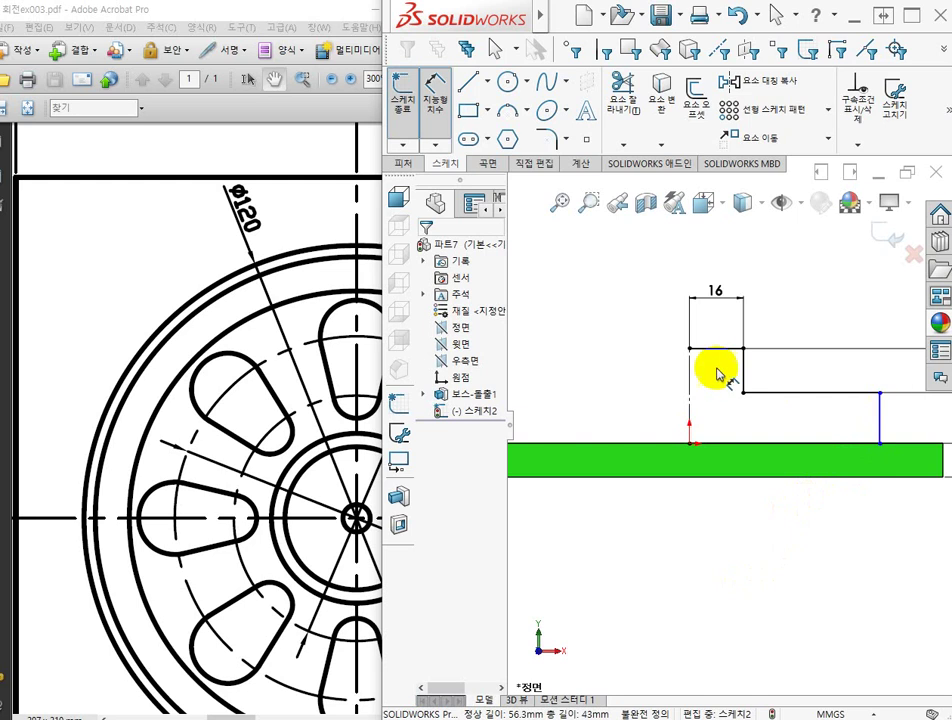
Step: Dimension the profile's outer vertical line as a diameter doubled across the construction line, with the value 1220 mm
{"action": "left_click", "coordinate": [690, 383]}
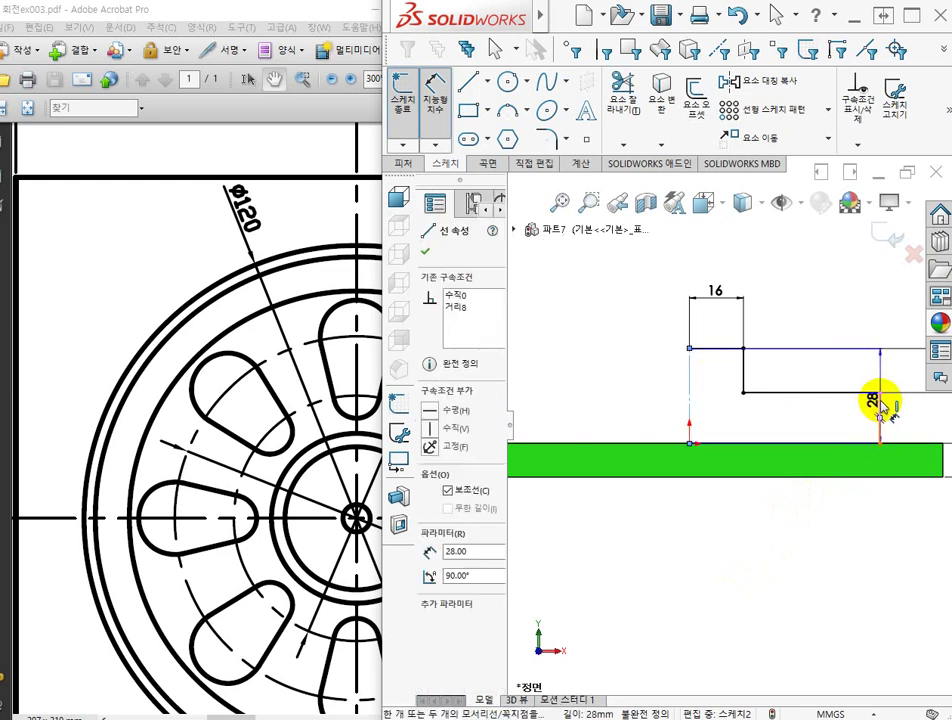
{"action": "left_click", "coordinate": [879, 547]}
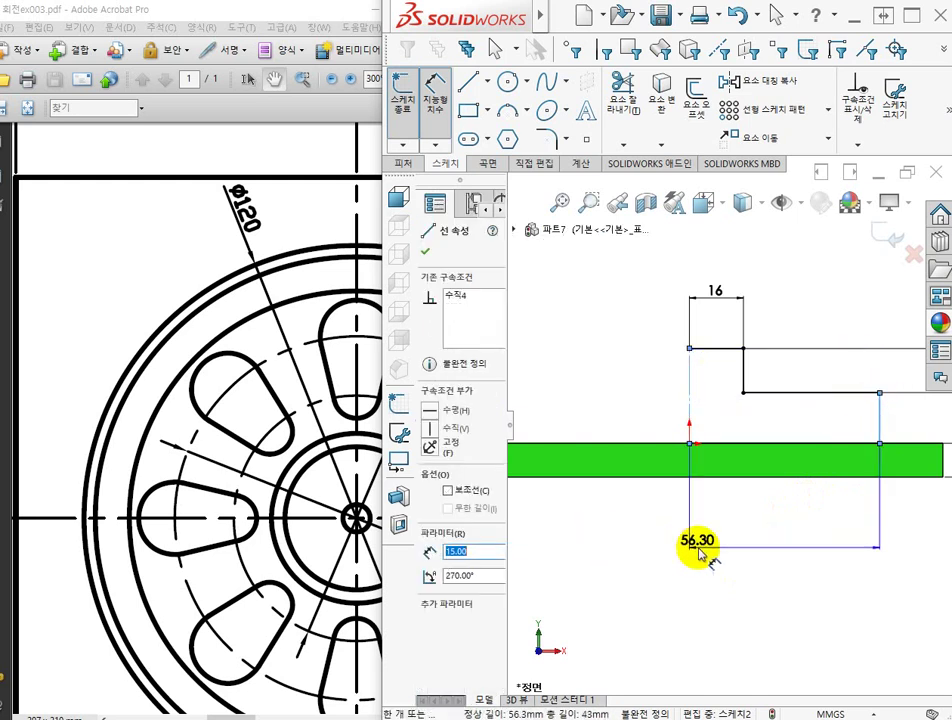
{"action": "left_click", "coordinate": [651, 586]}
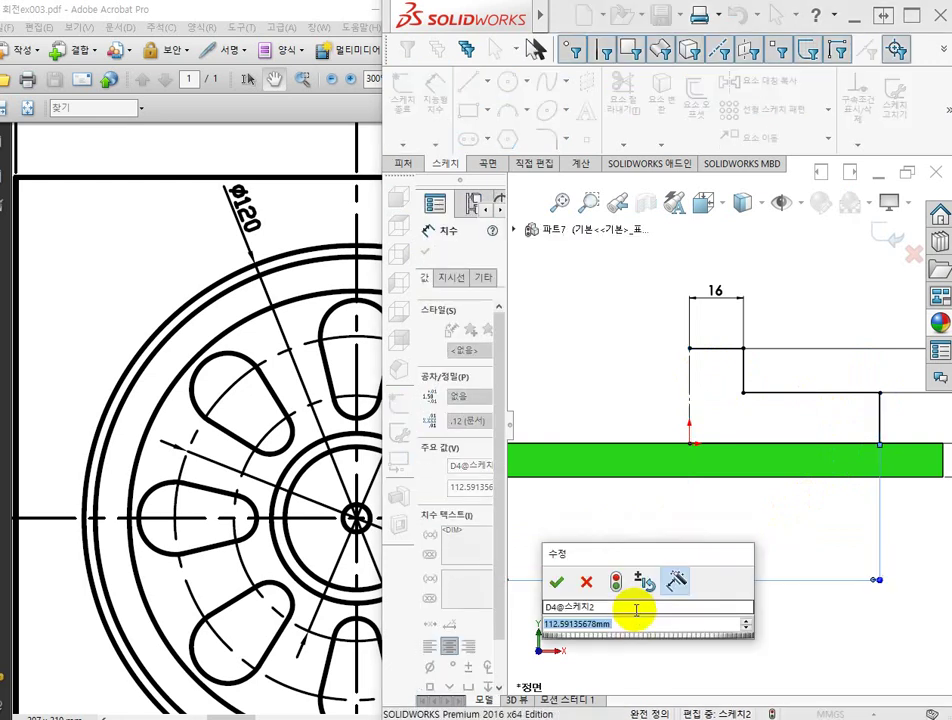
{"action": "type", "text": "122"}
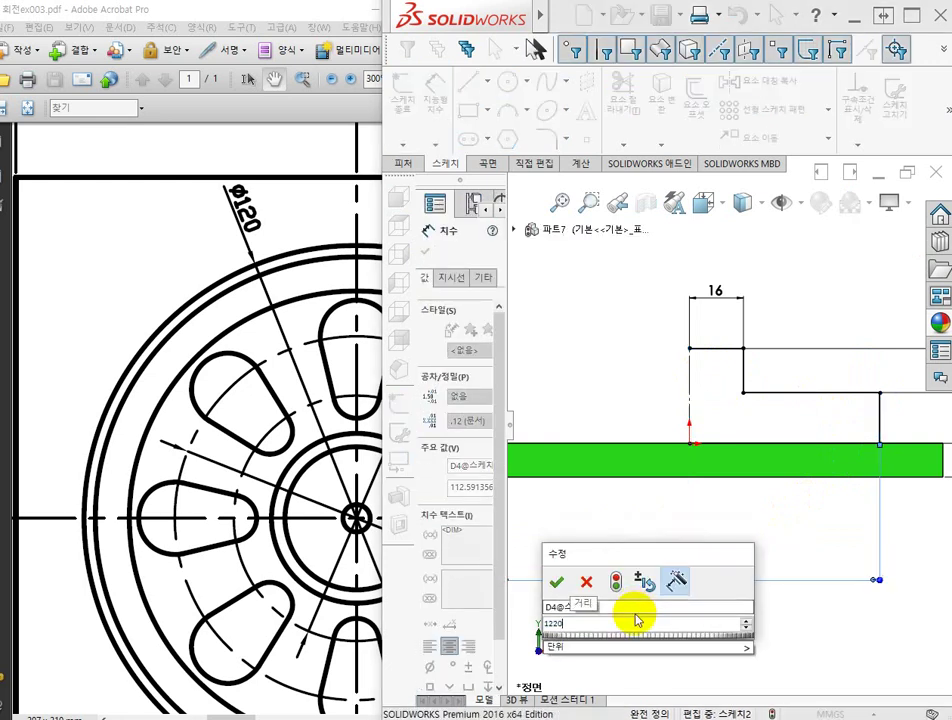
{"action": "type", "text": "0"}
{"action": "key", "text": "Return"}
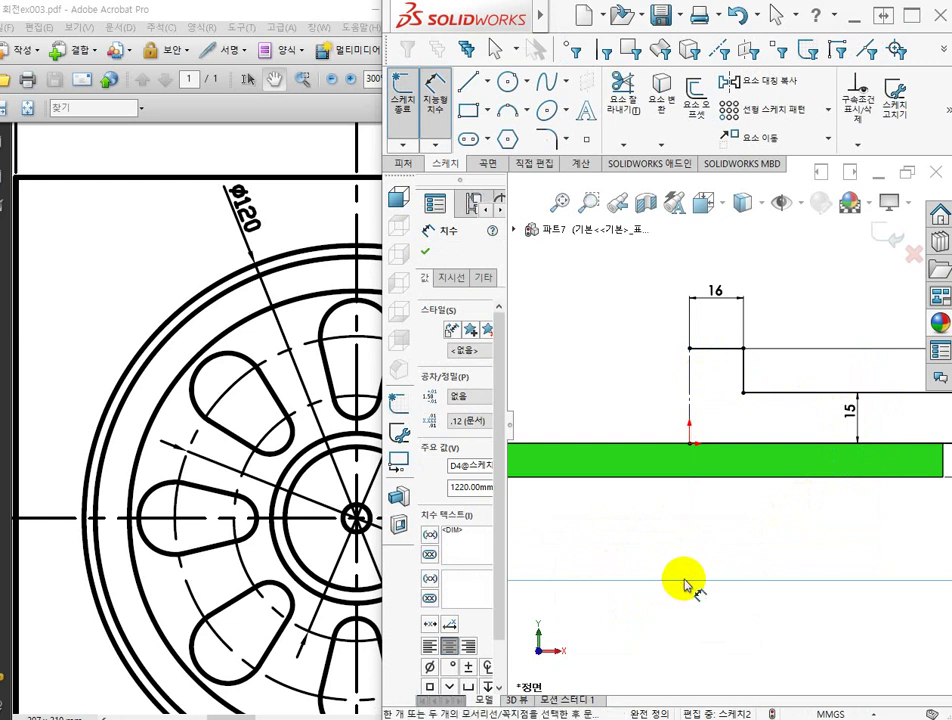
Step: Correct the doubled diameter dimension of the profile's outer vertical line to 120 mm
{"action": "scroll", "coordinate": [685, 581], "scroll_direction": "up", "scroll_amount": 5}
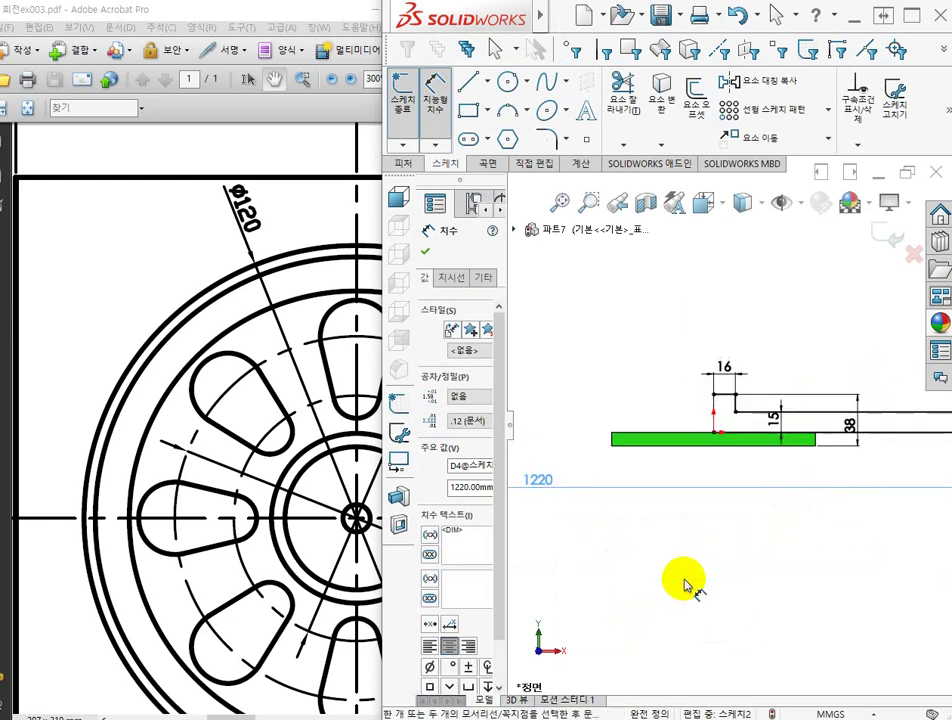
{"action": "double_click", "coordinate": [548, 482]}
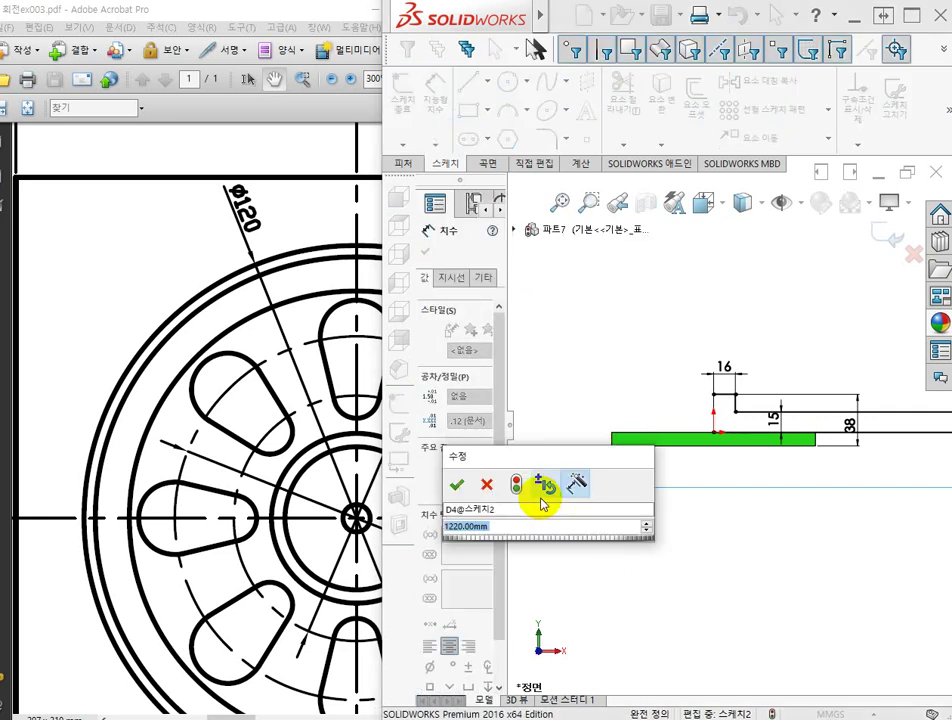
{"action": "type", "text": "120"}
{"action": "key", "text": "Return"}
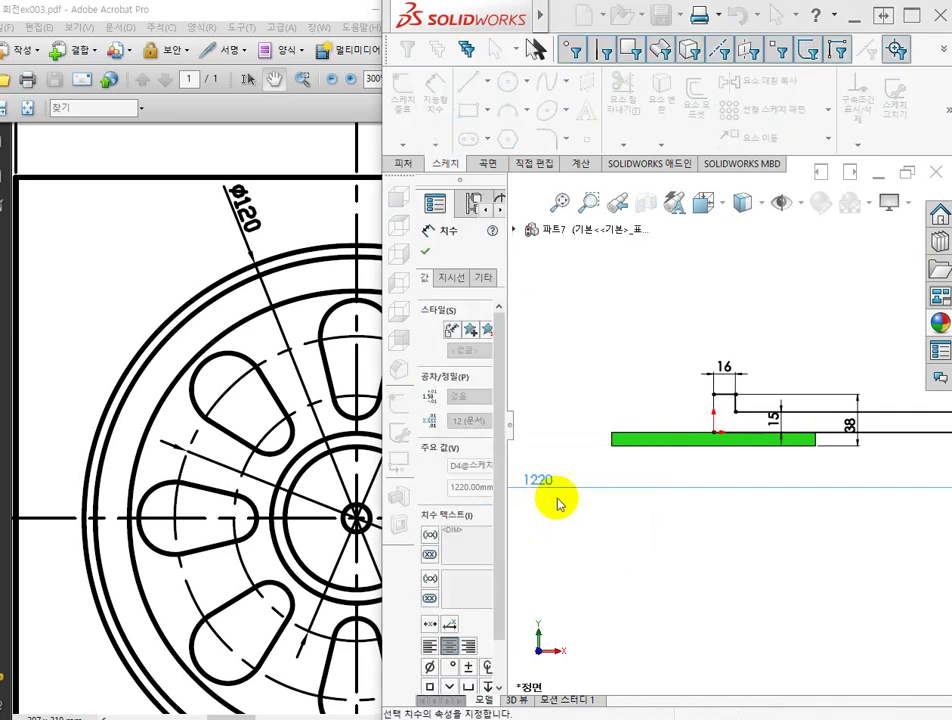
{"action": "scroll", "coordinate": [712, 533], "scroll_direction": "down", "scroll_amount": 3}
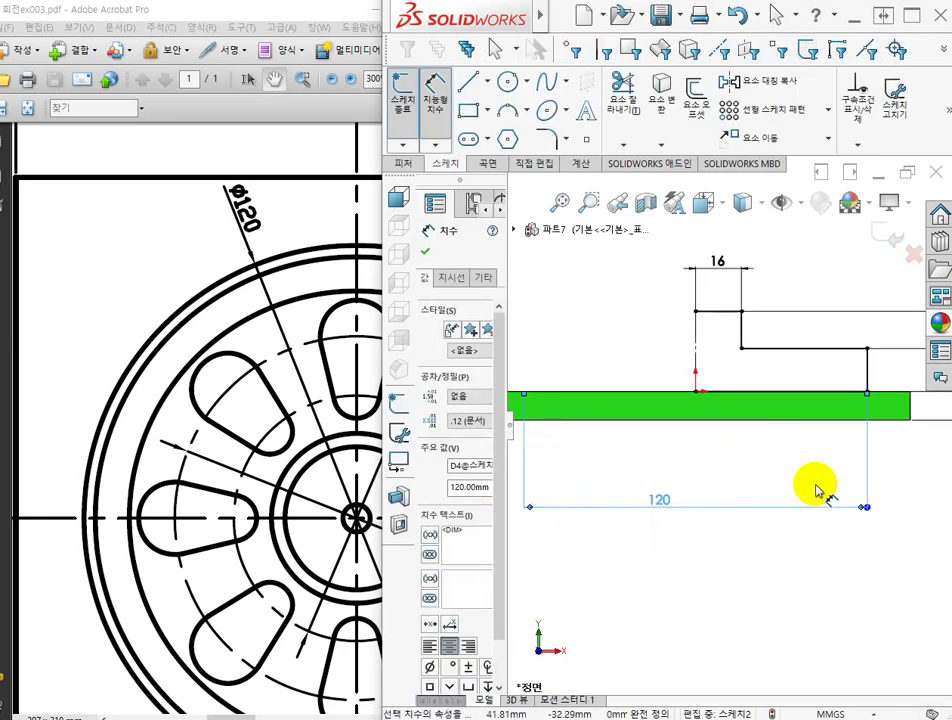
{"action": "scroll", "coordinate": [818, 490], "scroll_direction": "up", "scroll_amount": 2}
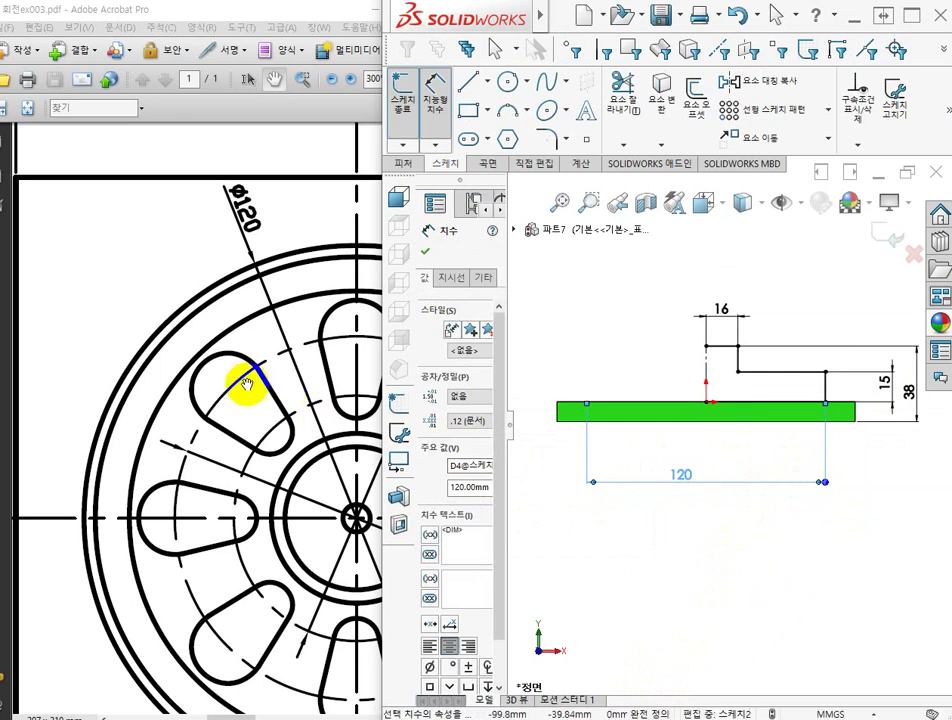
Step: Switch to the drawing in Acrobat and examine the arc radii in section A-A
{"action": "left_click_drag", "start_coordinate": [74, 401], "coordinate": [276, 410]}
{"action": "left_click_drag", "start_coordinate": [209, 411], "coordinate": [447, 373]}
{"action": "left_click_drag", "start_coordinate": [280, 430], "coordinate": [345, 352]}
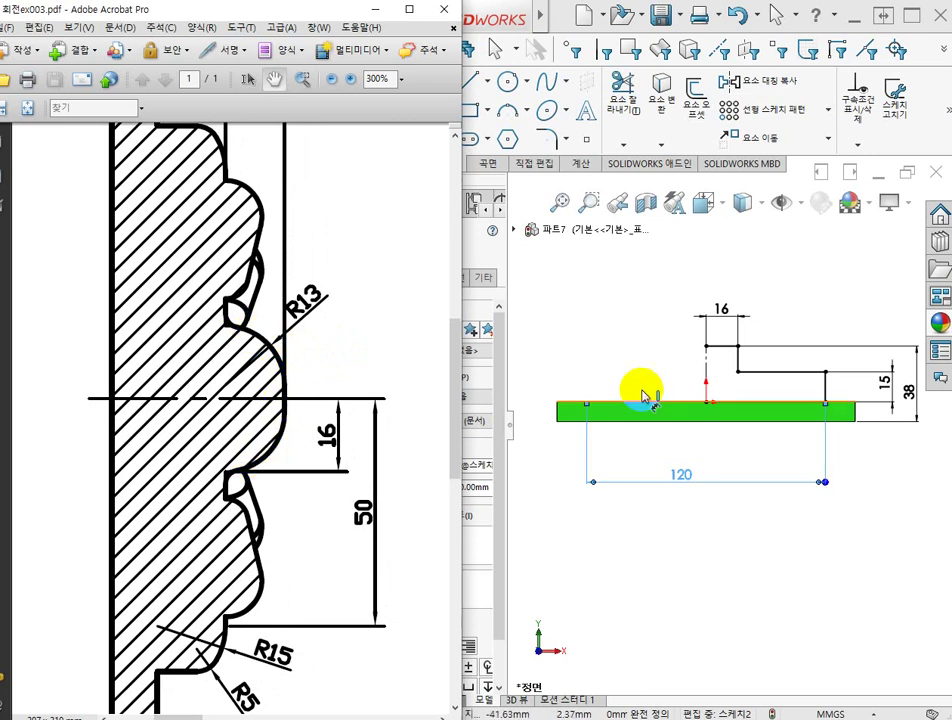
Step: Try to round the corner between the profile's uppermost horizontal line and the short vertical line with a 13 mm sketch fillet
{"action": "scroll", "coordinate": [744, 320], "scroll_direction": "down", "scroll_amount": 5}
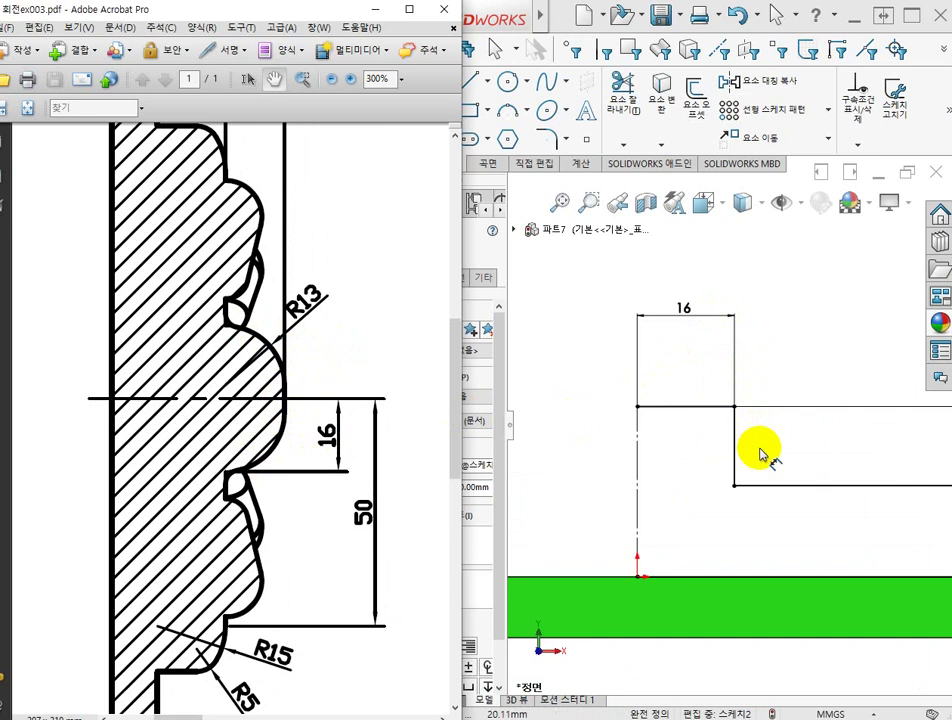
{"action": "left_click", "coordinate": [553, 265]}
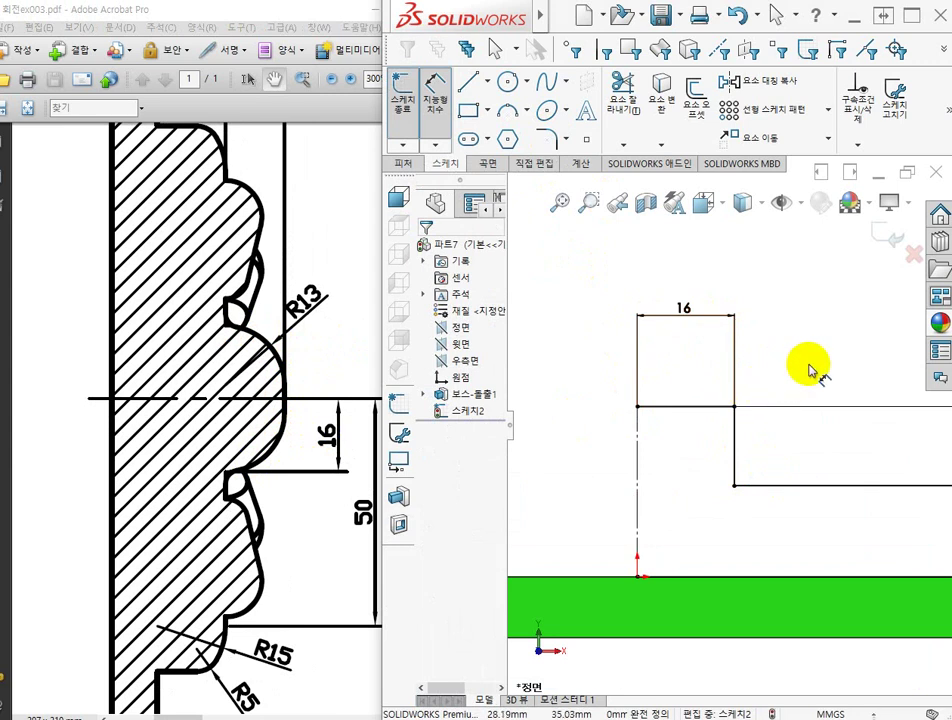
{"action": "key", "text": "Escape"}
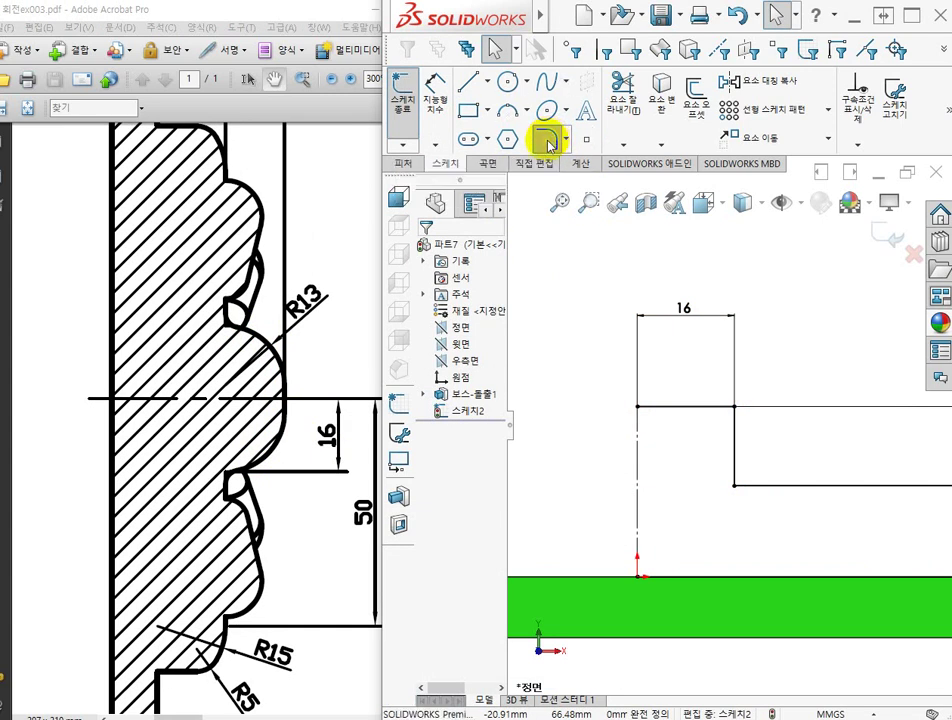
{"action": "left_click", "coordinate": [549, 142]}
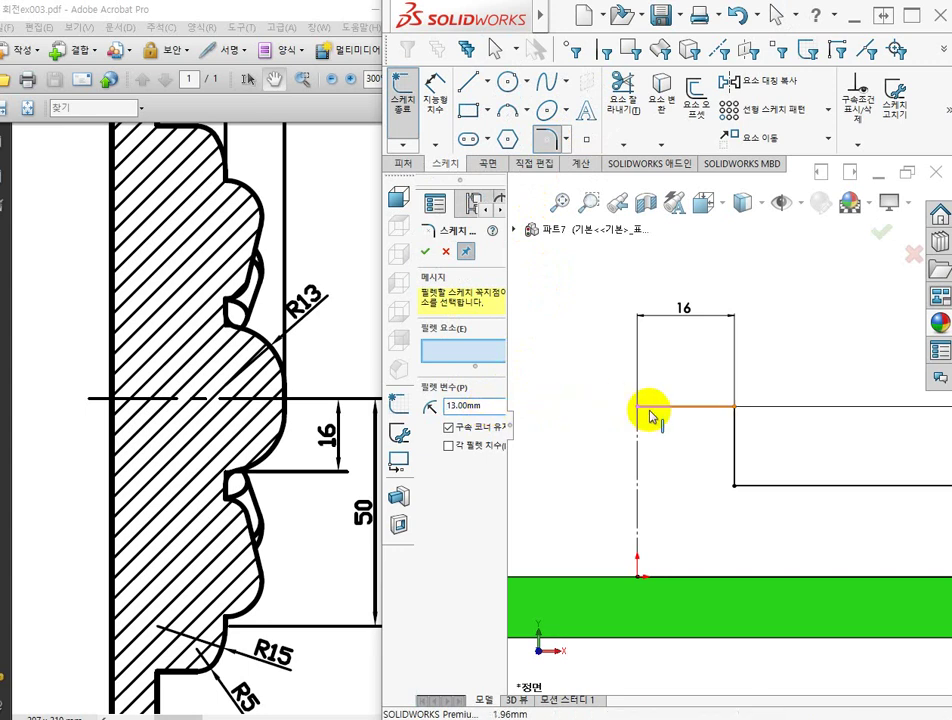
{"action": "left_click", "coordinate": [736, 428]}
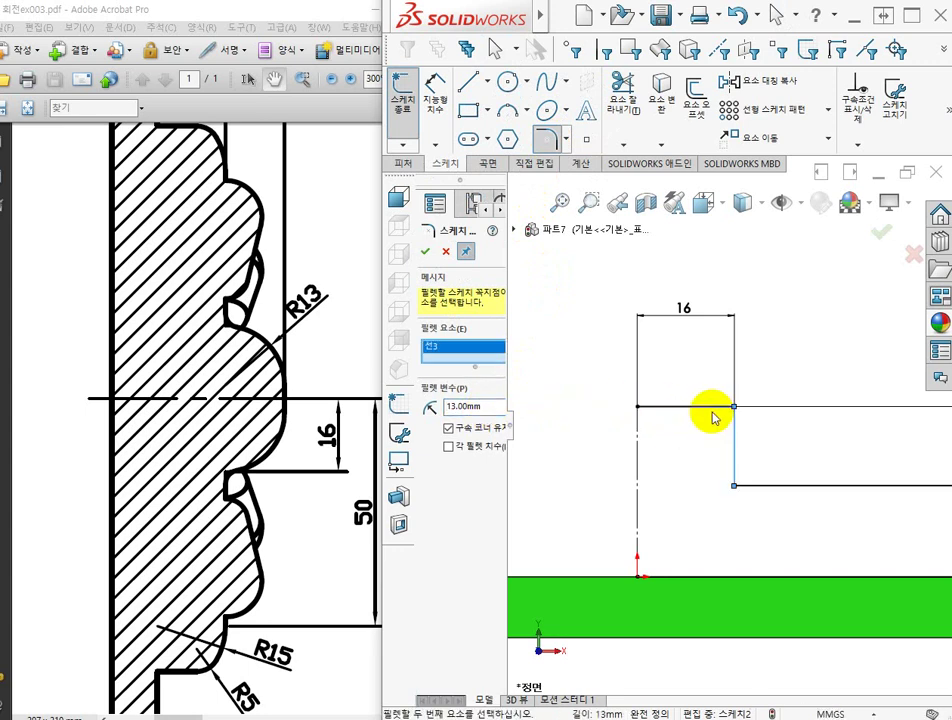
{"action": "left_click", "coordinate": [712, 406]}
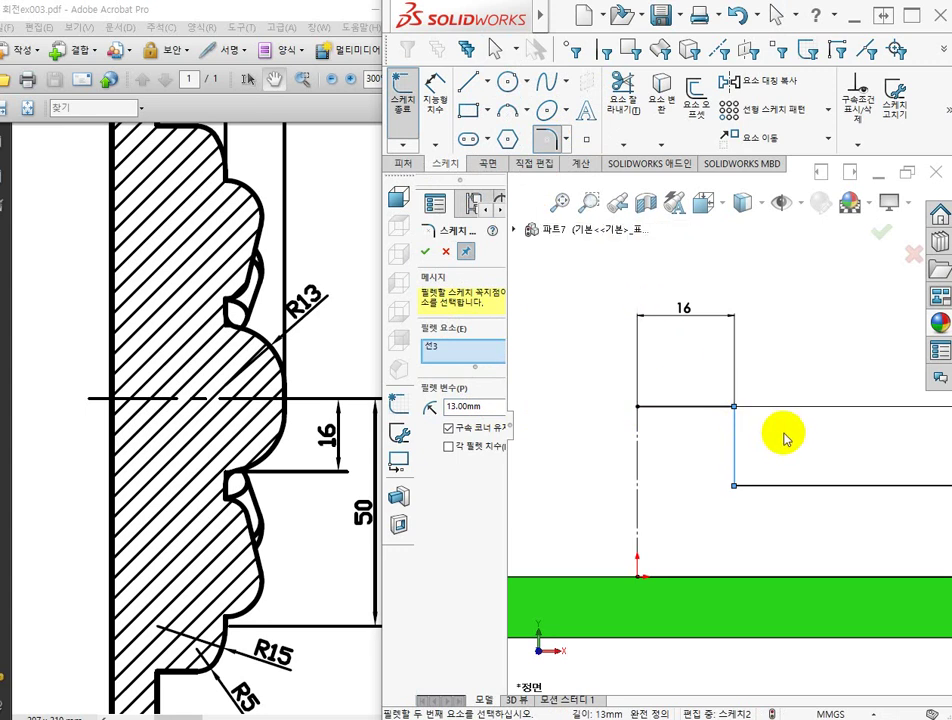
{"action": "key", "text": "Escape"}
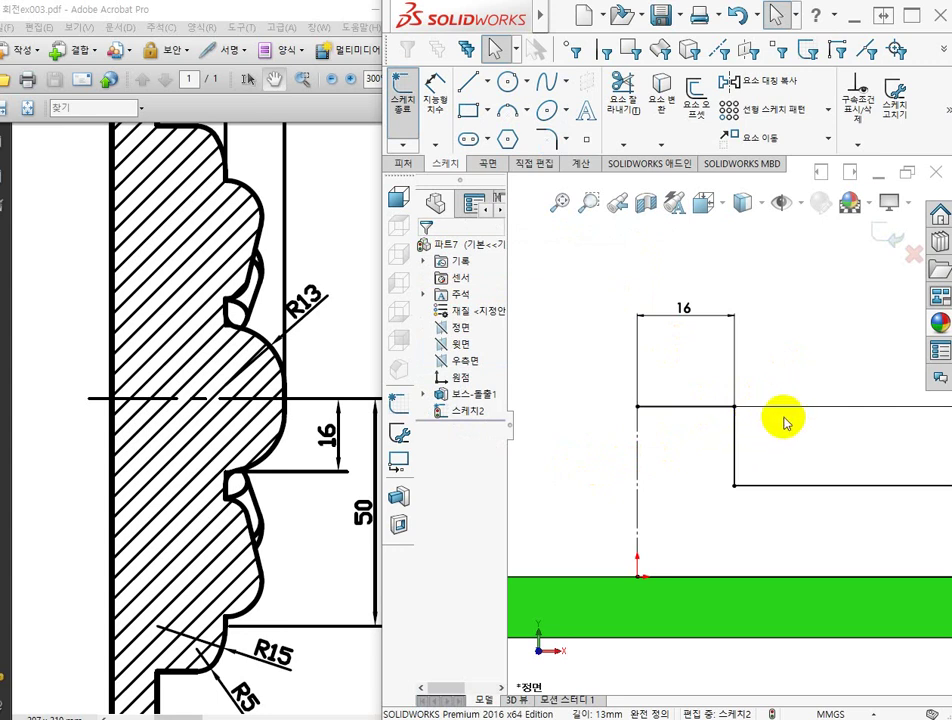
Step: Try a 10 mm sketch fillet on the profile's upper corner and discard it
{"action": "scroll", "coordinate": [786, 423], "scroll_direction": "up", "scroll_amount": 2}
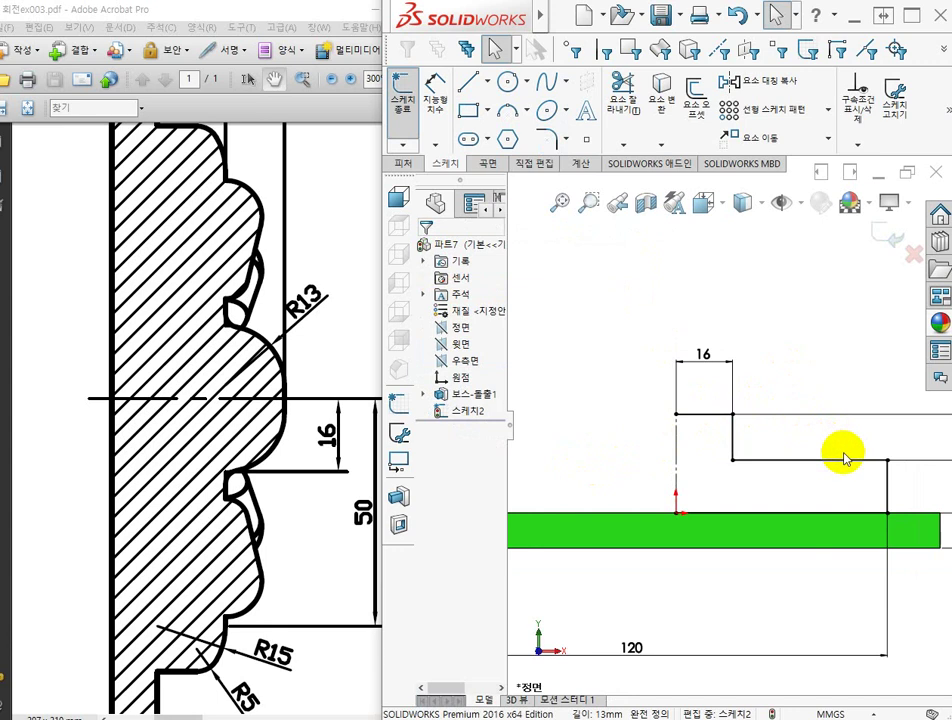
{"action": "mouse_move", "coordinate": [843, 458]}
{"action": "middle_mouse_down", "text": "ctrl"}
{"action": "mouse_move", "coordinate": [693, 463]}
{"action": "mouse_move", "coordinate": [719, 462]}
{"action": "middle_mouse_up", "text": "ctrl"}
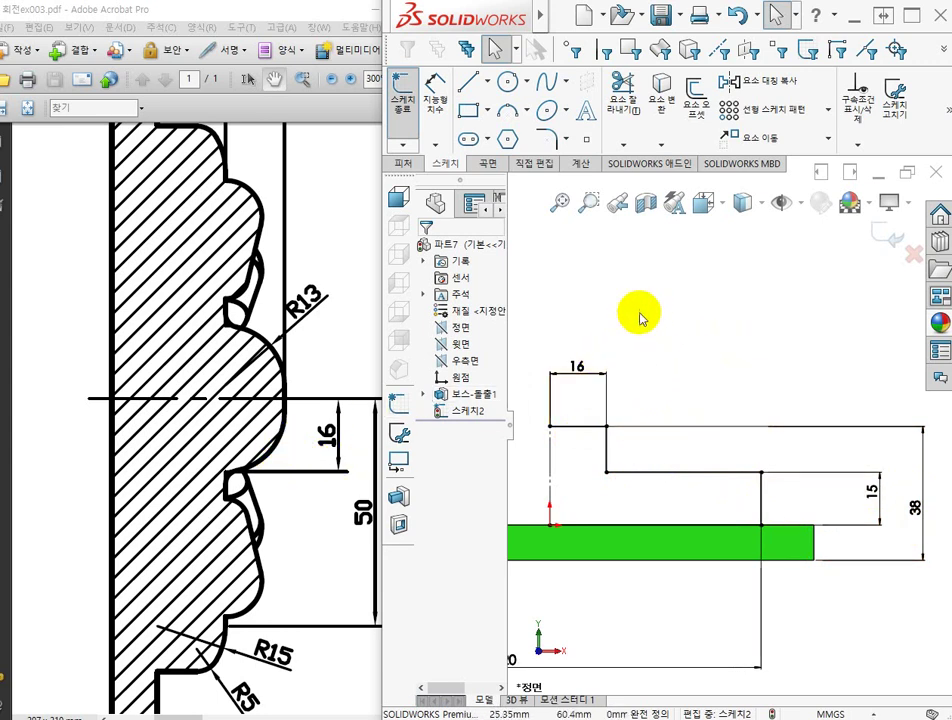
{"action": "left_click", "coordinate": [546, 139]}
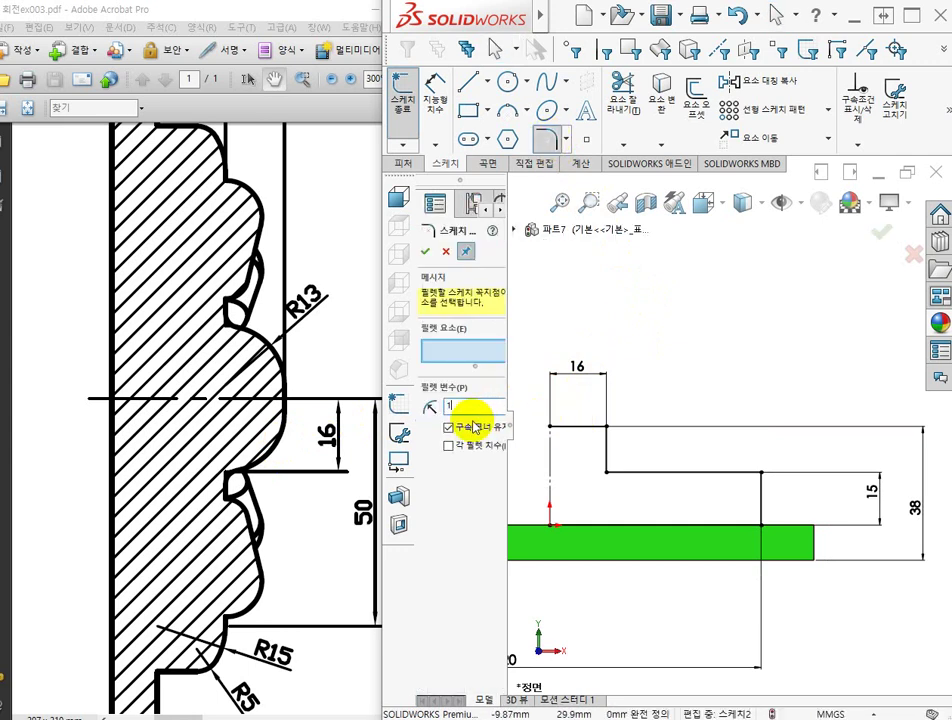
{"action": "left_click", "coordinate": [607, 440]}
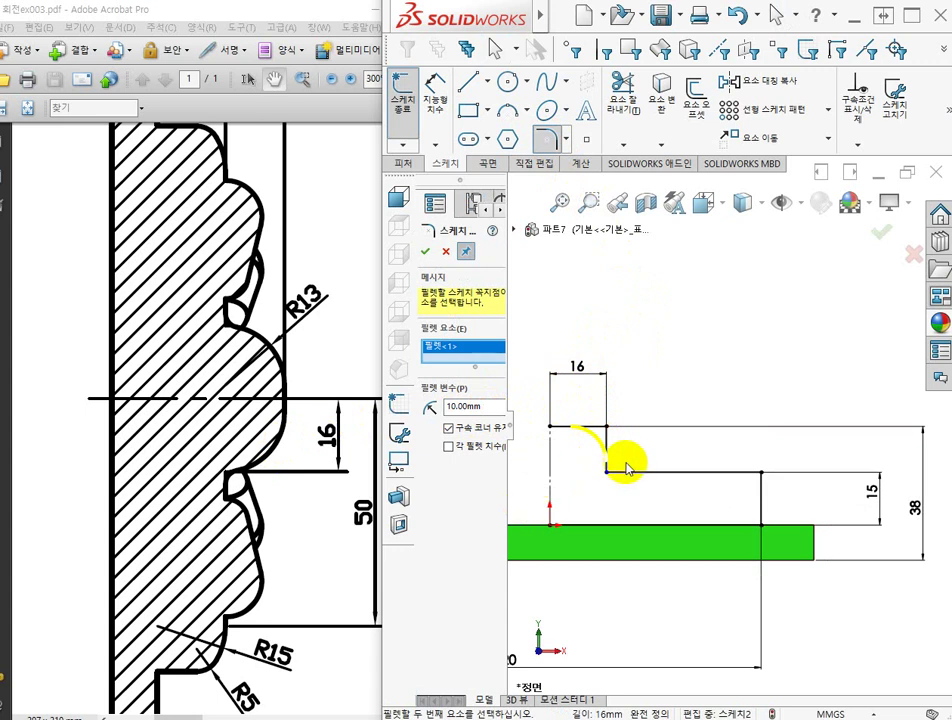
{"action": "left_click", "coordinate": [446, 258]}
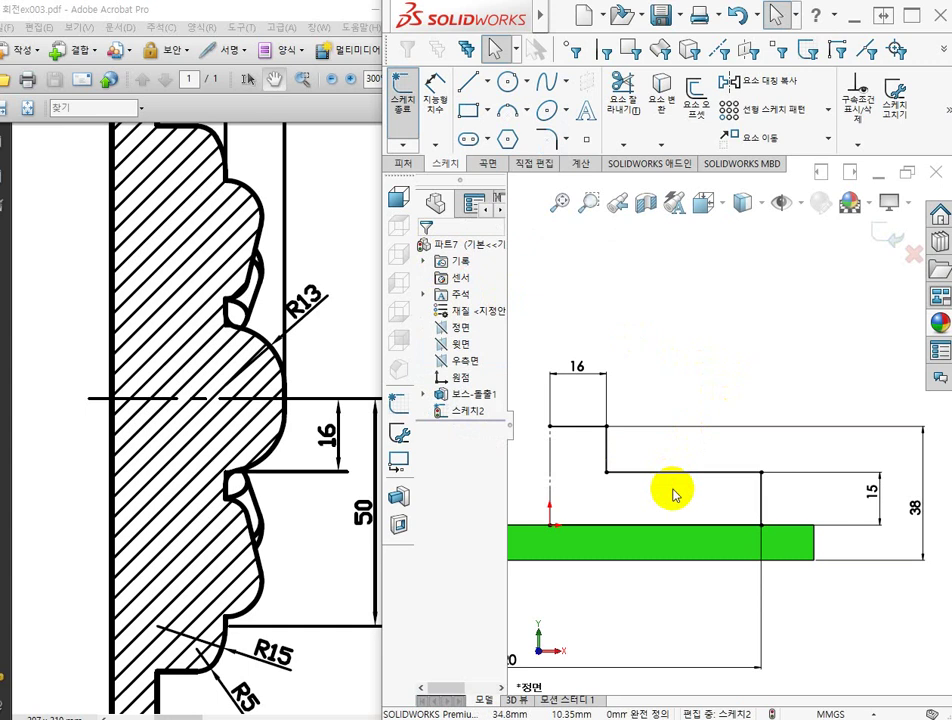
Step: Convert the short vertical line between the profile's top and its step into construction geometry
{"action": "scroll", "coordinate": [621, 476], "scroll_direction": "down", "scroll_amount": 5}
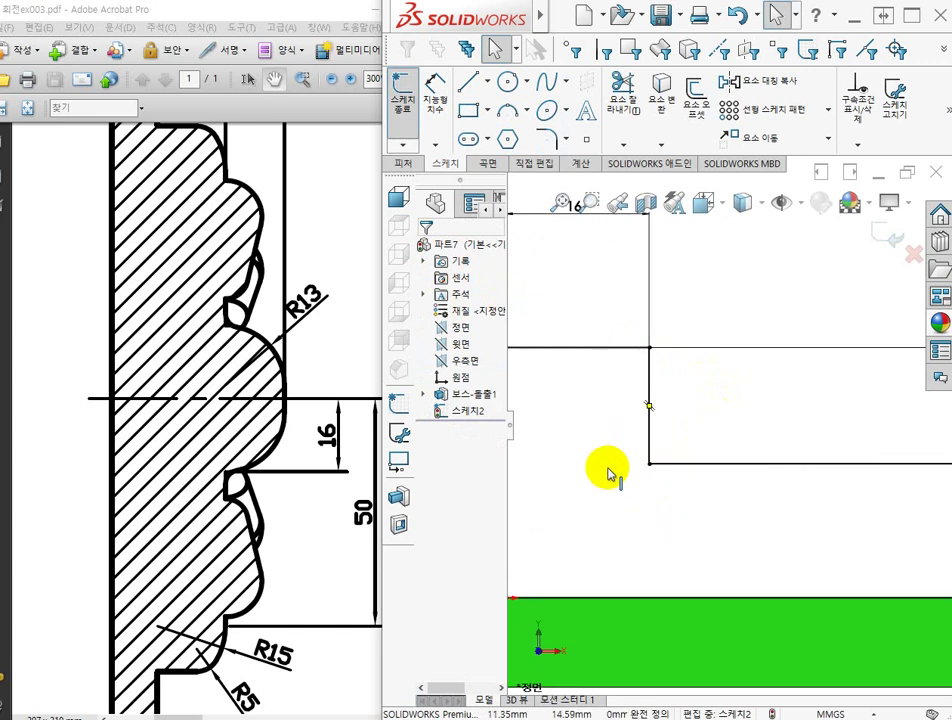
{"action": "left_click", "coordinate": [650, 372]}
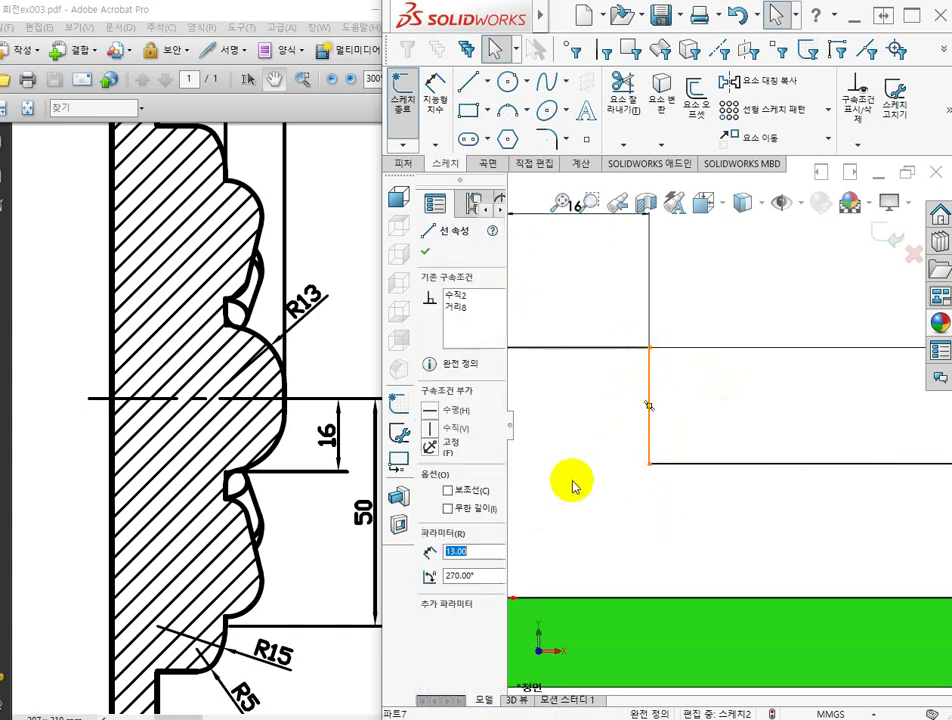
{"action": "left_click", "coordinate": [447, 491]}
{"action": "left_click", "coordinate": [648, 318]}
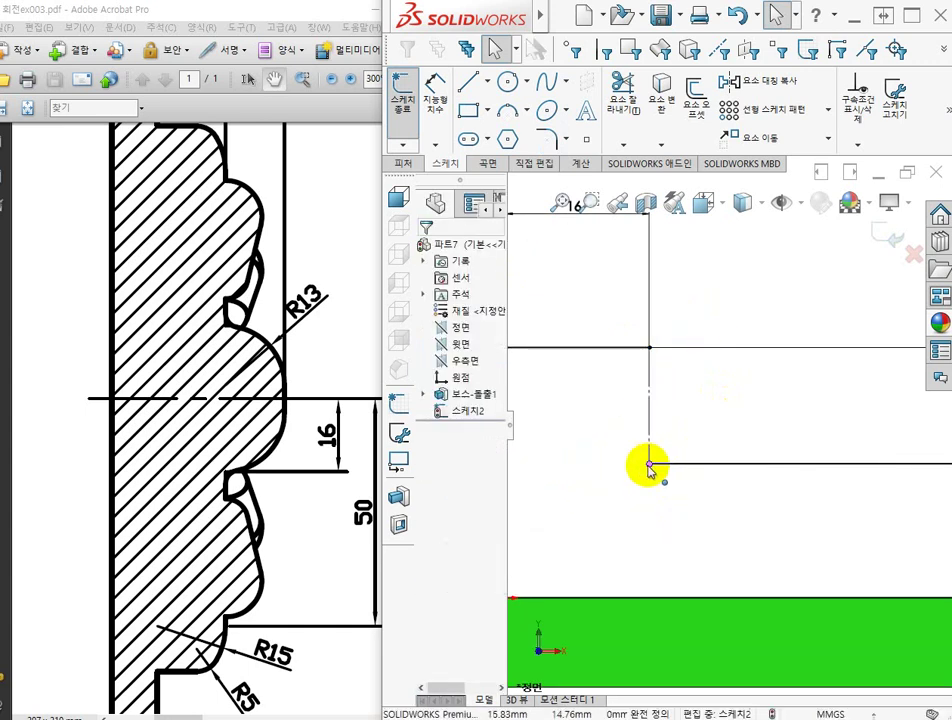
{"action": "scroll", "coordinate": [740, 436], "scroll_direction": "up", "scroll_amount": 3}
{"action": "scroll", "coordinate": [740, 436], "scroll_direction": "down", "scroll_amount": 2}
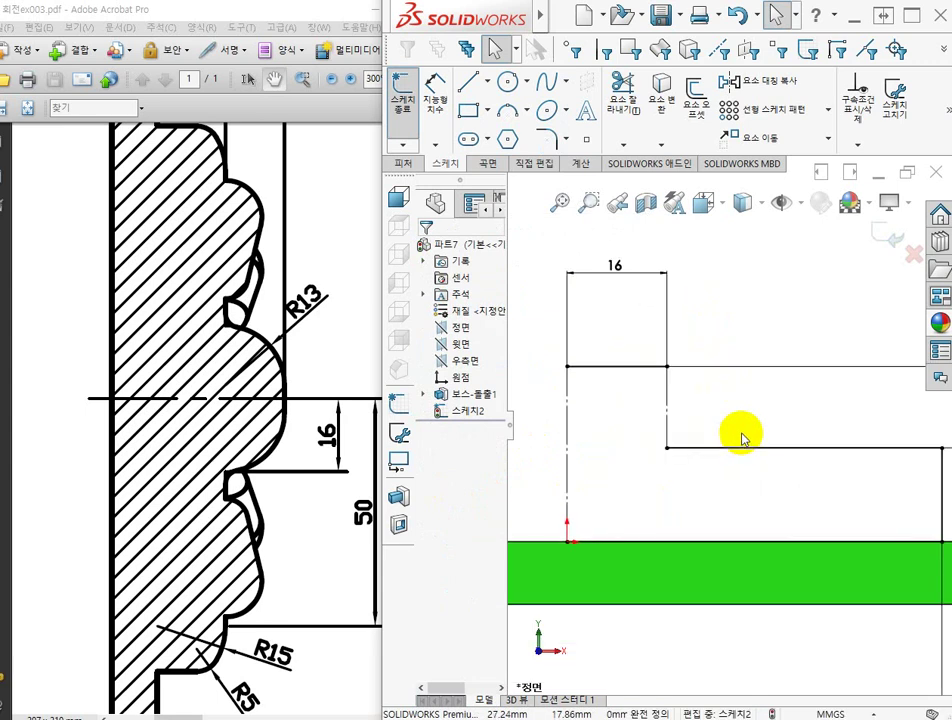
Step: Draw a three-point arc of about 12.65 mm radius from the construction line's lower end to the profile's uppermost horizontal line
{"action": "left_click", "coordinate": [507, 112]}
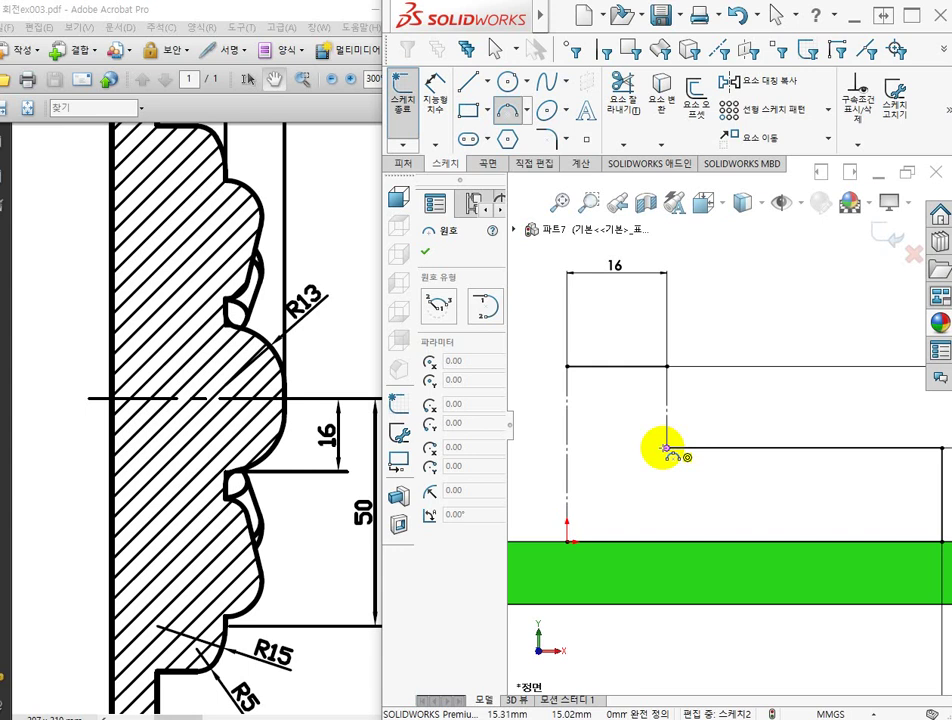
{"action": "left_click_drag", "start_coordinate": [509, 419], "coordinate": [548, 421]}
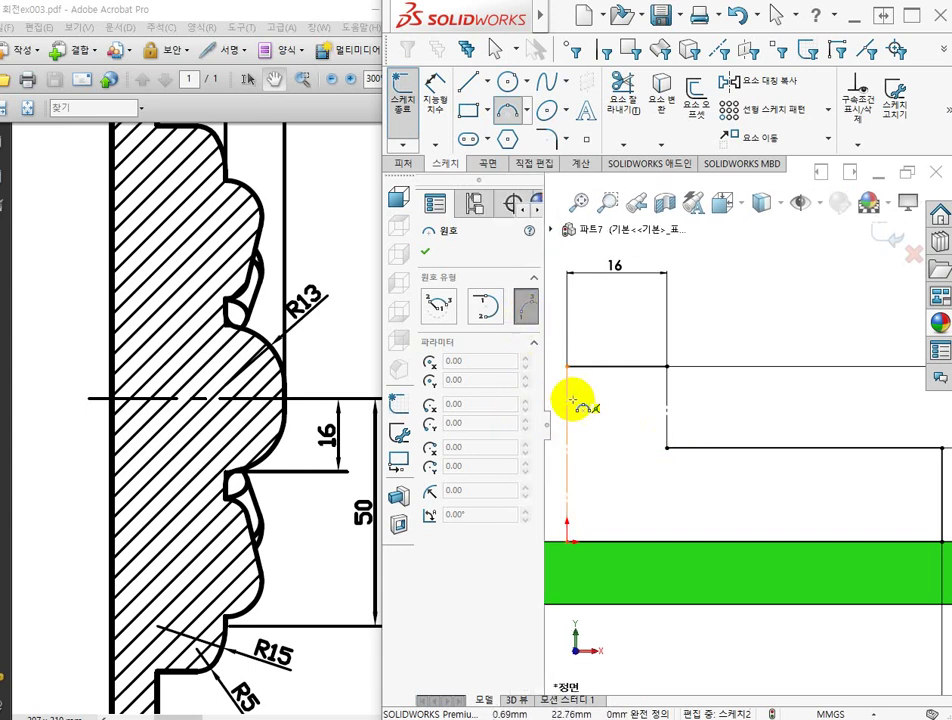
{"action": "left_click_drag", "start_coordinate": [548, 430], "coordinate": [565, 421]}
{"action": "middle_click_drag", "start_coordinate": [637, 477], "coordinate": [735, 459], "text": "ctrl"}
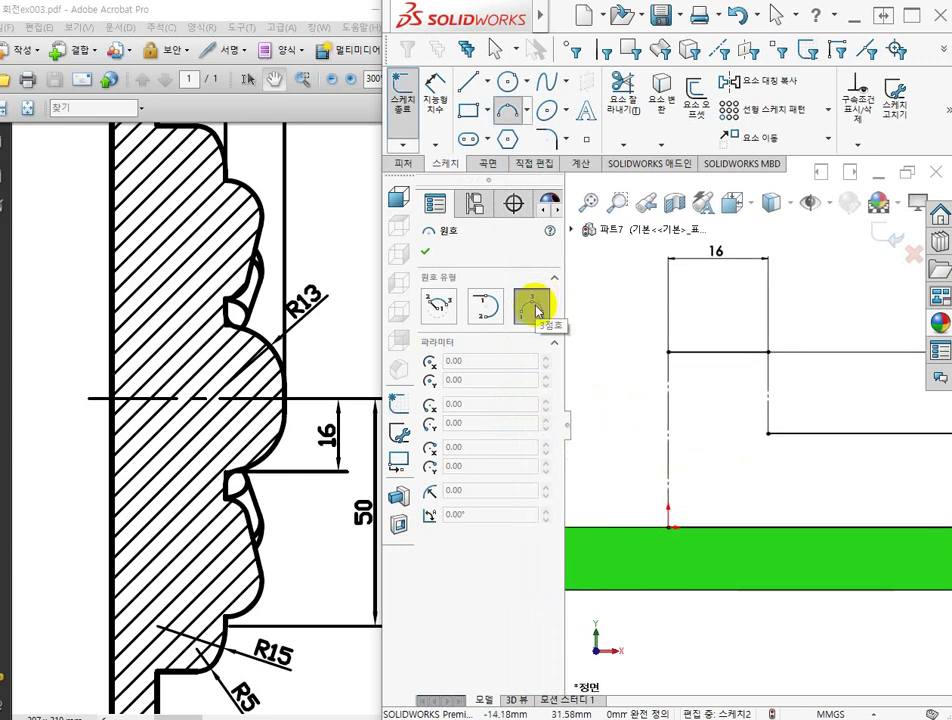
{"action": "left_click", "coordinate": [768, 433]}
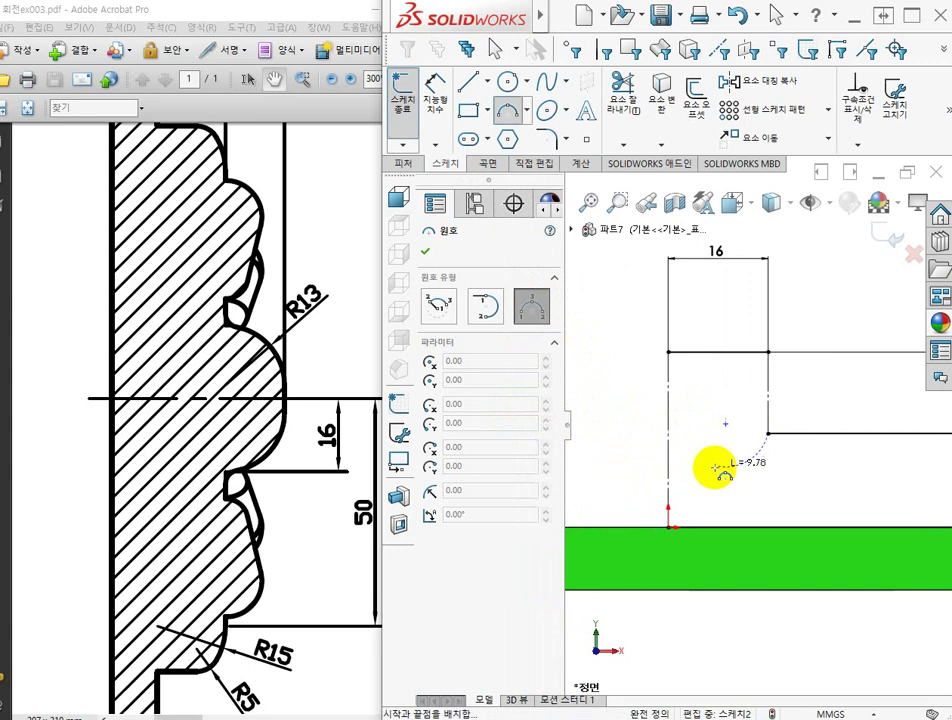
{"action": "left_click", "coordinate": [691, 351]}
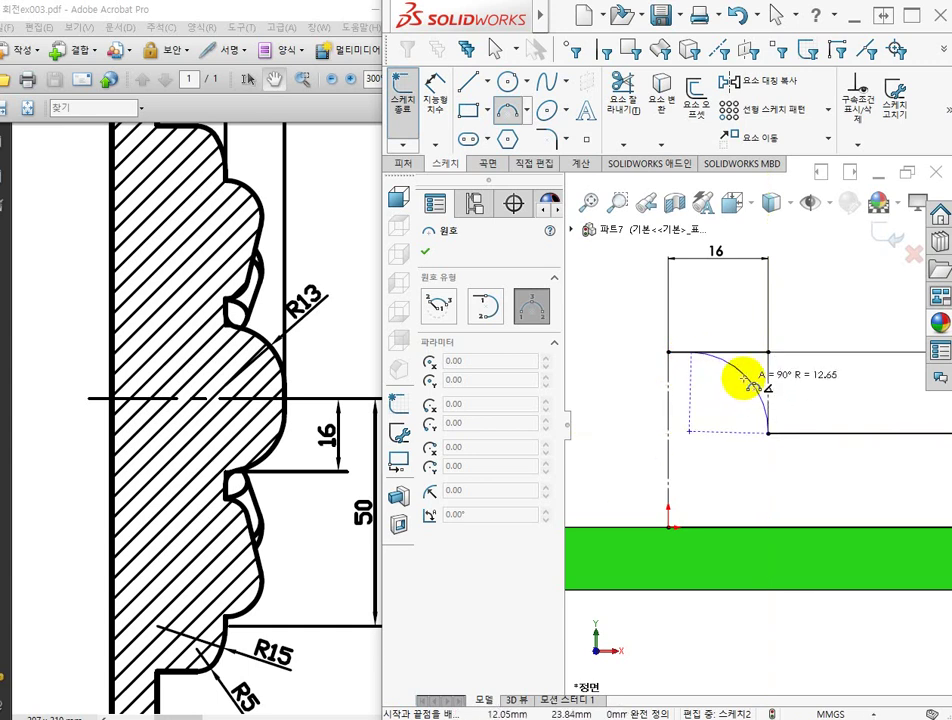
{"action": "left_click", "coordinate": [745, 380]}
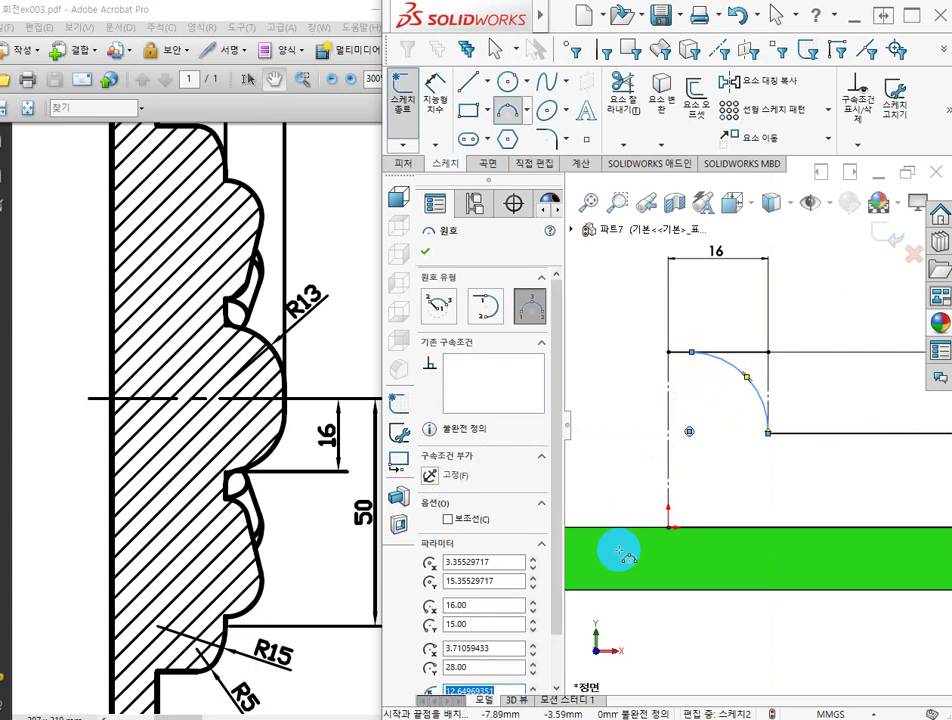
{"action": "key", "text": "Escape"}
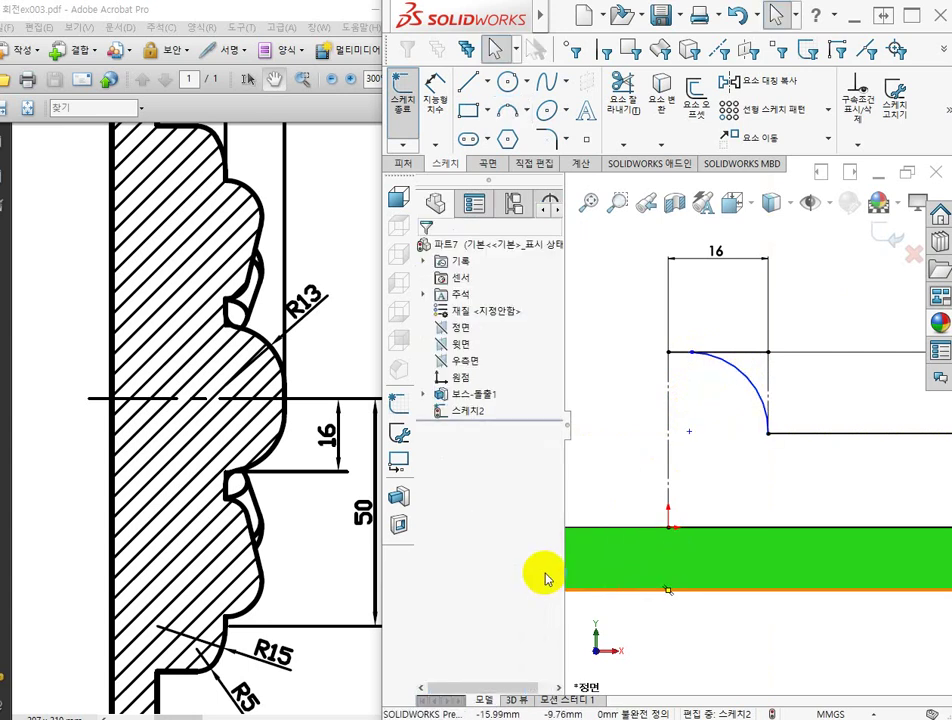
Step: Make the arc tangent to the profile's uppermost horizontal line and show the sketch relations in the graphics area
{"action": "left_click", "coordinate": [740, 376]}
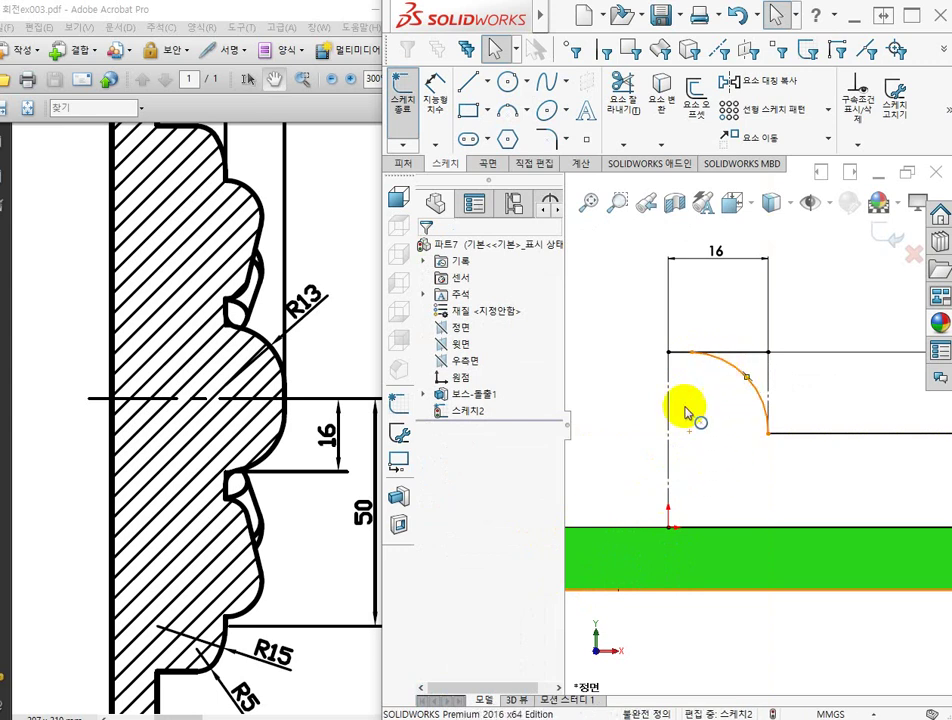
{"action": "left_click", "coordinate": [703, 352], "text": "ctrl"}
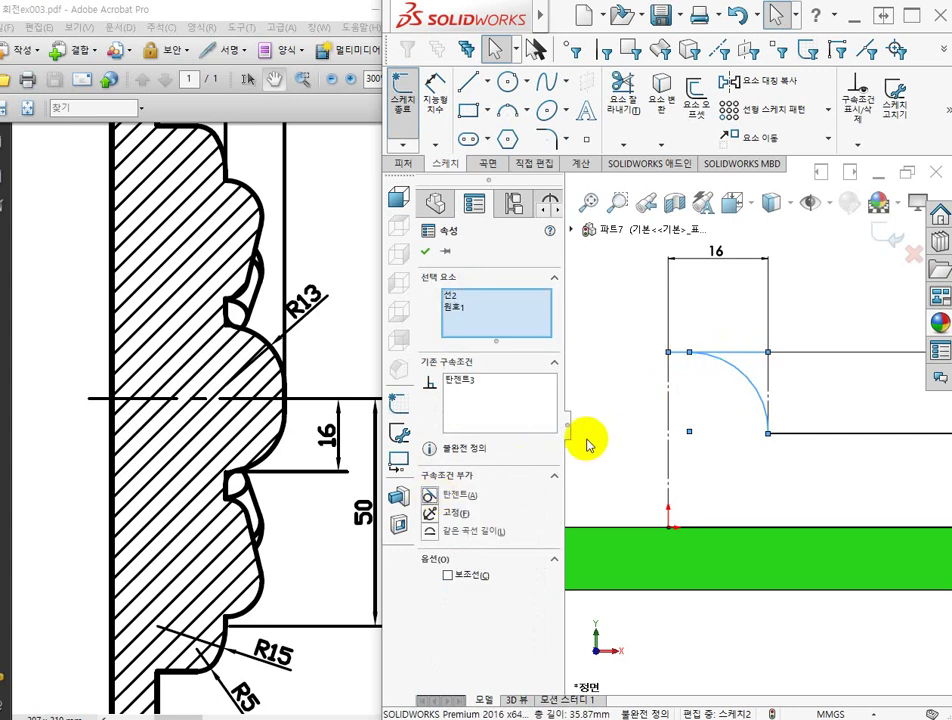
{"action": "left_click", "coordinate": [818, 208]}
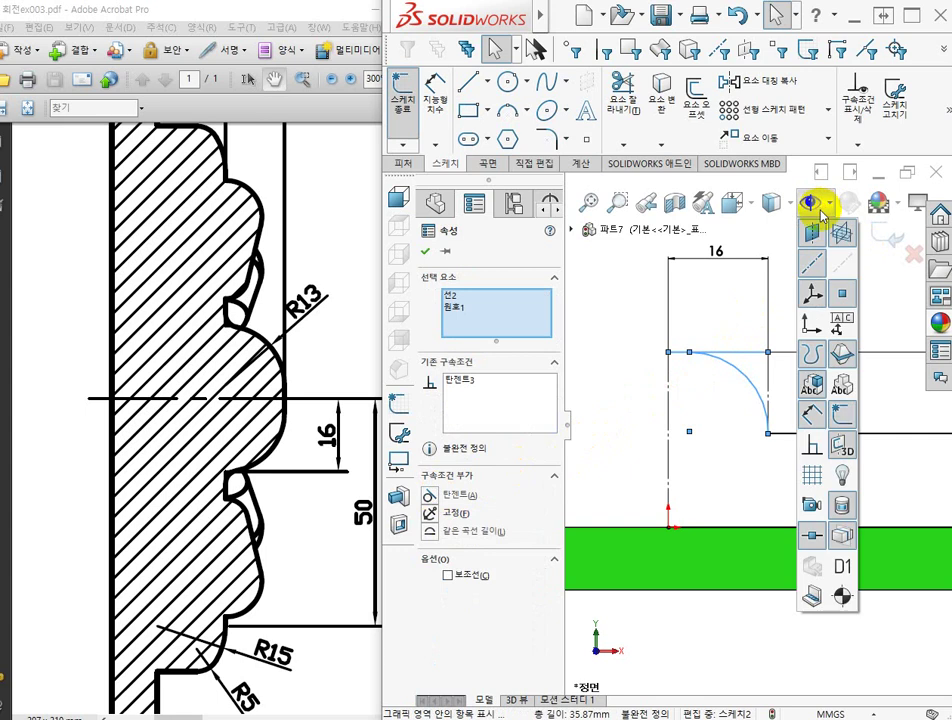
{"action": "left_click", "coordinate": [812, 445]}
{"action": "left_click", "coordinate": [818, 444]}
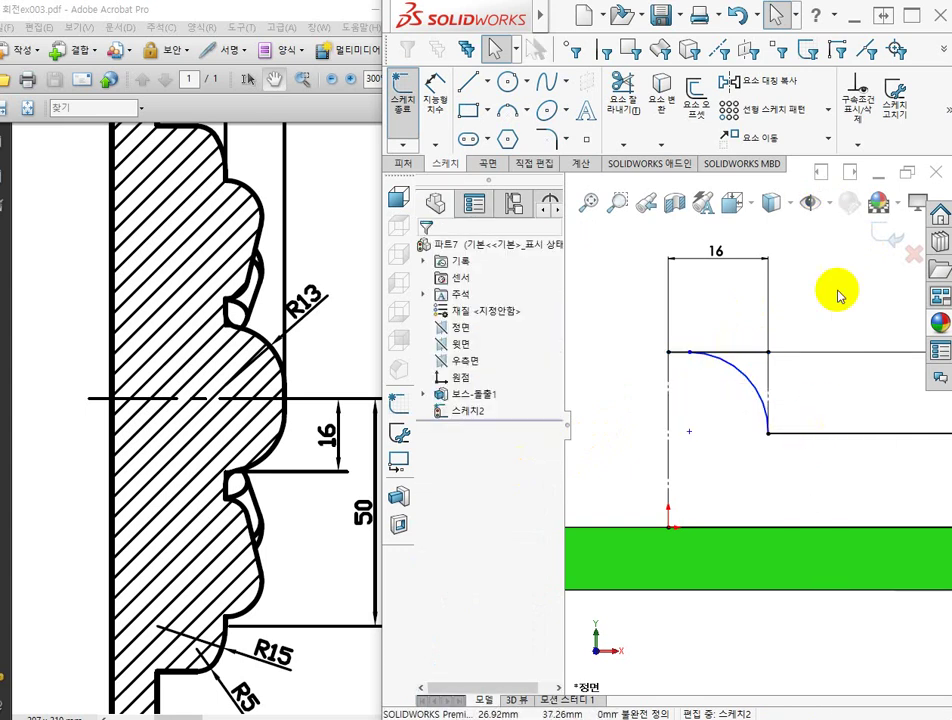
{"action": "left_click", "coordinate": [814, 204]}
{"action": "left_click", "coordinate": [812, 446]}
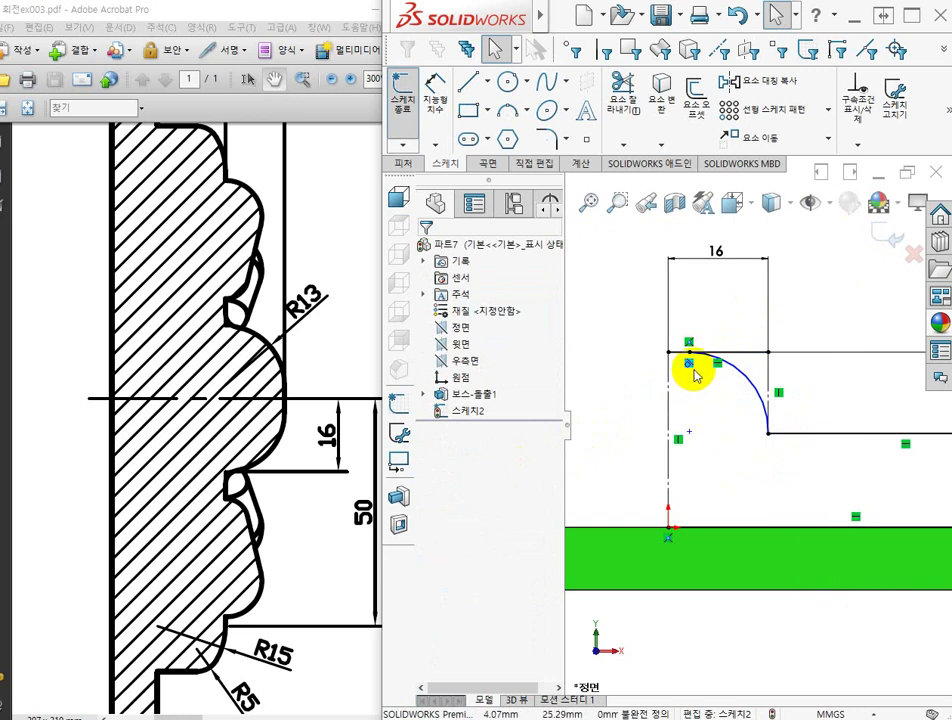
Step: Make the arc tangent to the short vertical construction line and delete that tangent relation again
{"action": "left_click", "coordinate": [772, 390]}
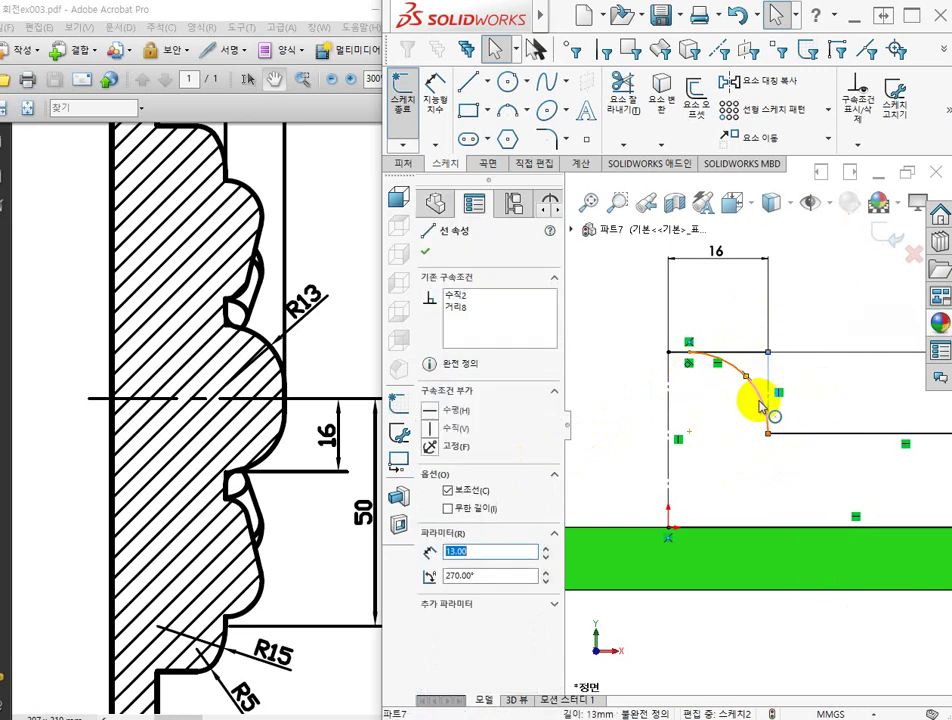
{"action": "left_click", "coordinate": [621, 525], "text": "ctrl"}
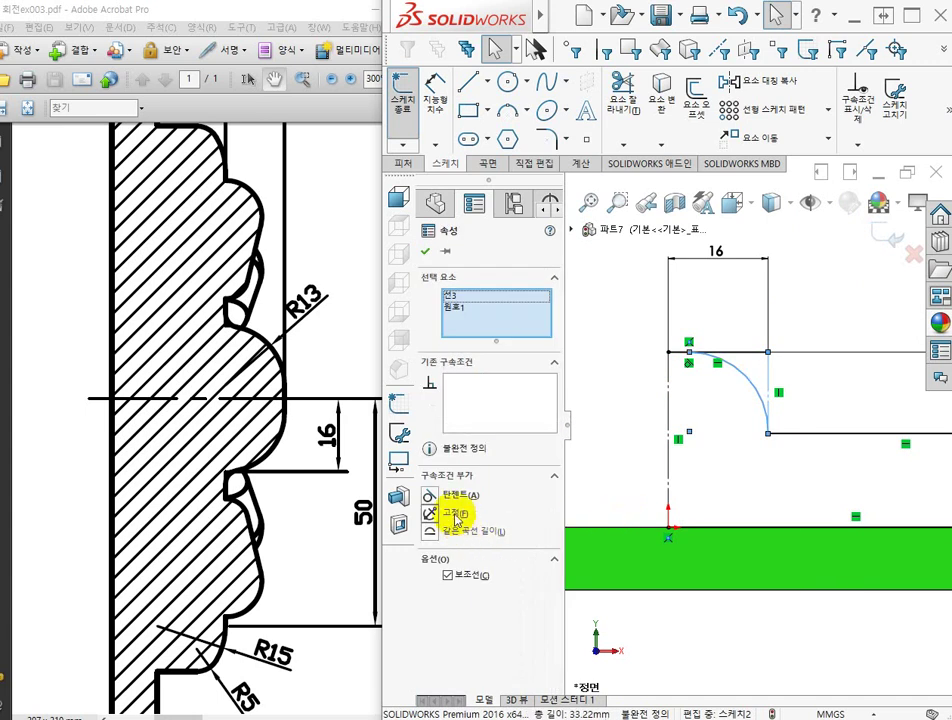
{"action": "left_click", "coordinate": [430, 496]}
{"action": "left_click", "coordinate": [705, 498]}
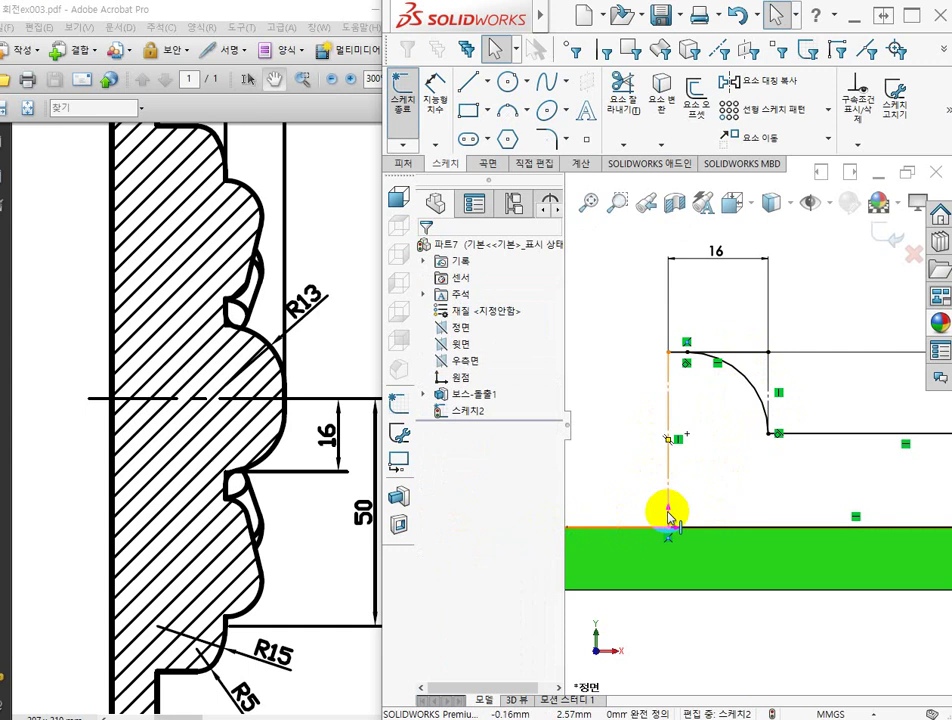
{"action": "left_click", "coordinate": [778, 434]}
{"action": "key", "text": "Delete"}
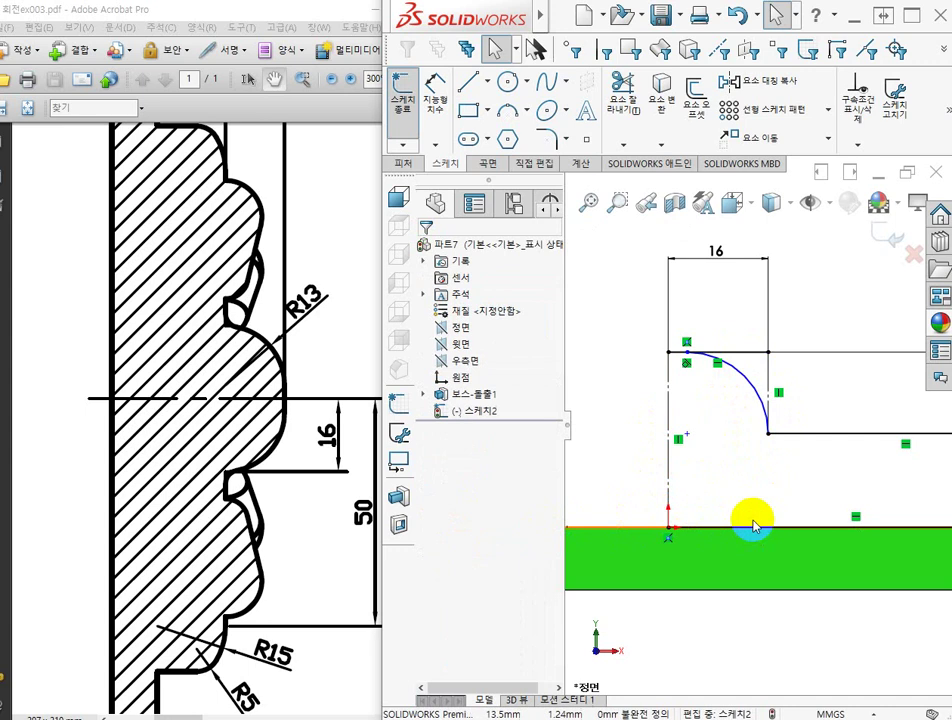
Step: Dimension the arc with a radius of 13 mm
{"action": "left_click", "coordinate": [438, 92]}
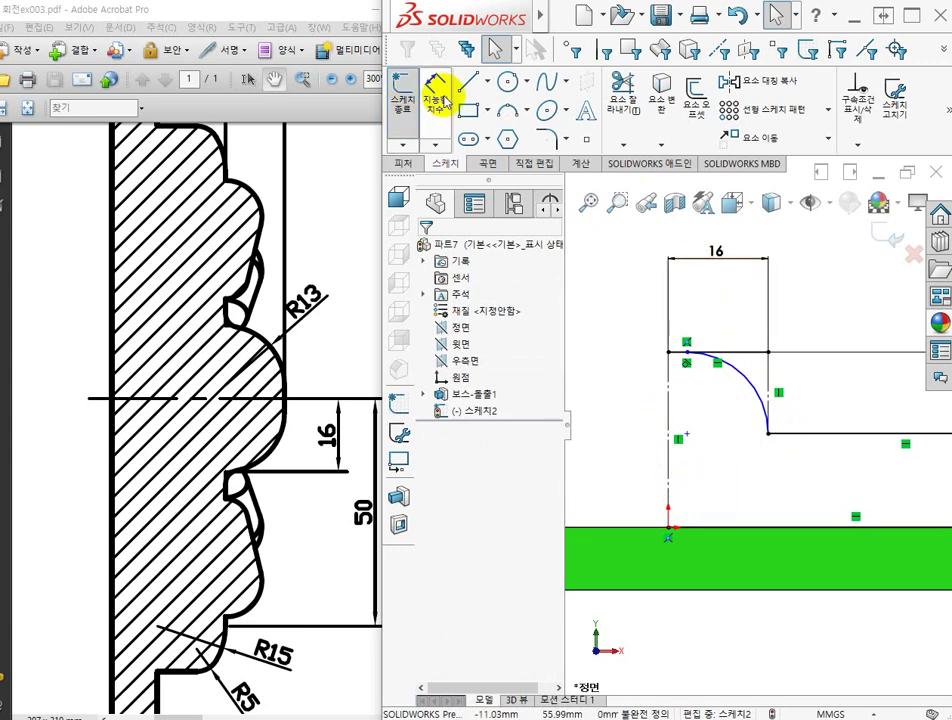
{"action": "left_click", "coordinate": [752, 388]}
{"action": "left_click", "coordinate": [818, 402]}
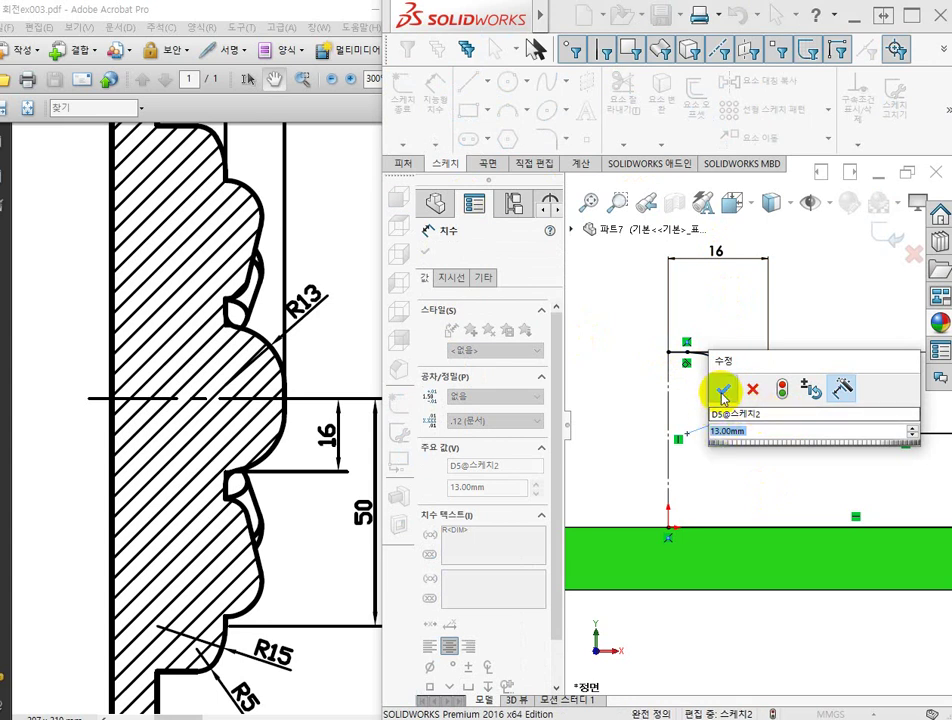
{"action": "left_click", "coordinate": [724, 391]}
{"action": "scroll", "coordinate": [745, 355], "scroll_direction": "down", "scroll_amount": 1}
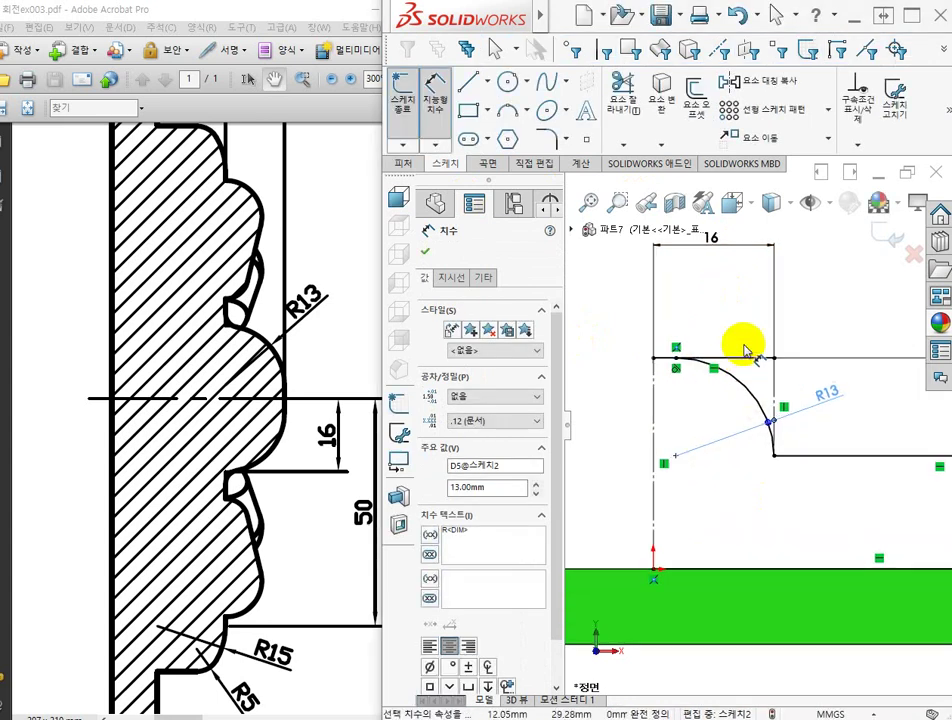
Step: Trim away the part of the uppermost horizontal line that overhangs the R13 arc, using Trim to closest
{"action": "scroll", "coordinate": [745, 352], "scroll_direction": "down", "scroll_amount": 1}
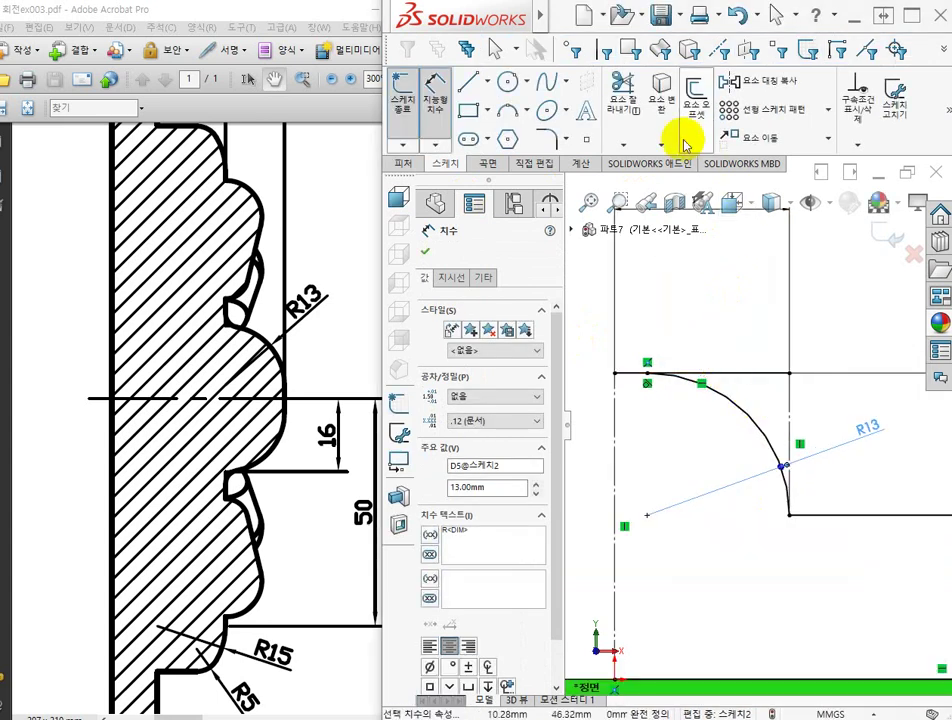
{"action": "left_click", "coordinate": [620, 95]}
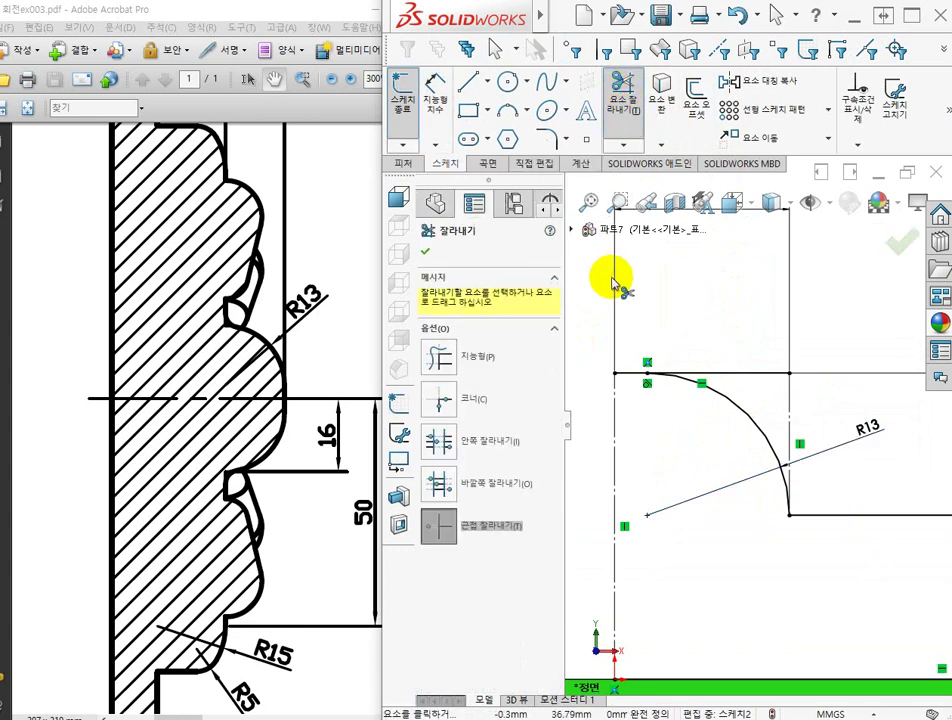
{"action": "left_click", "coordinate": [439, 356]}
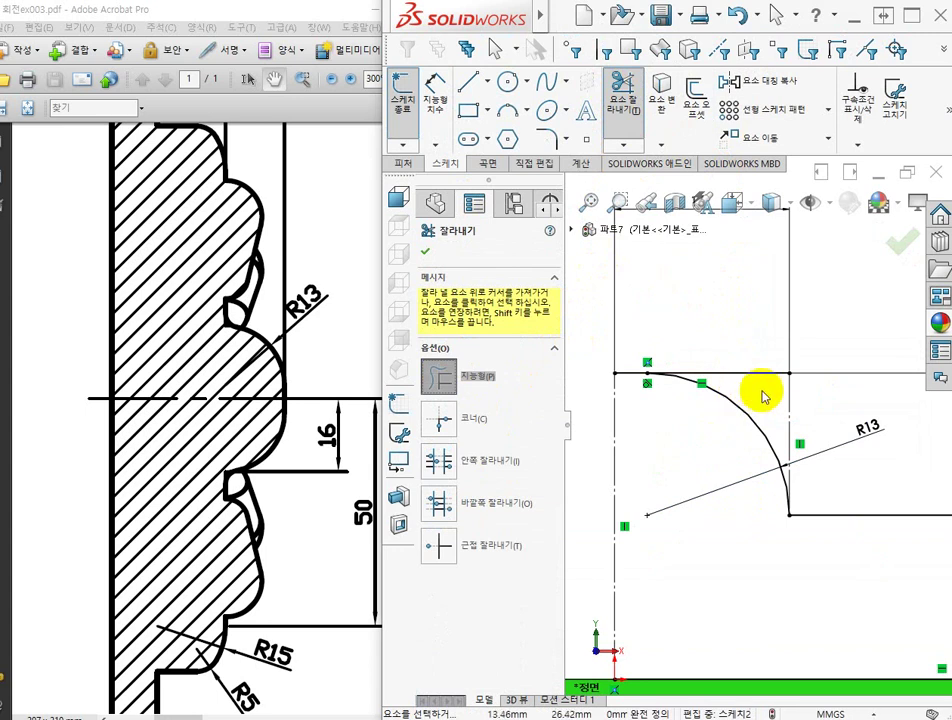
{"action": "left_click", "coordinate": [440, 550]}
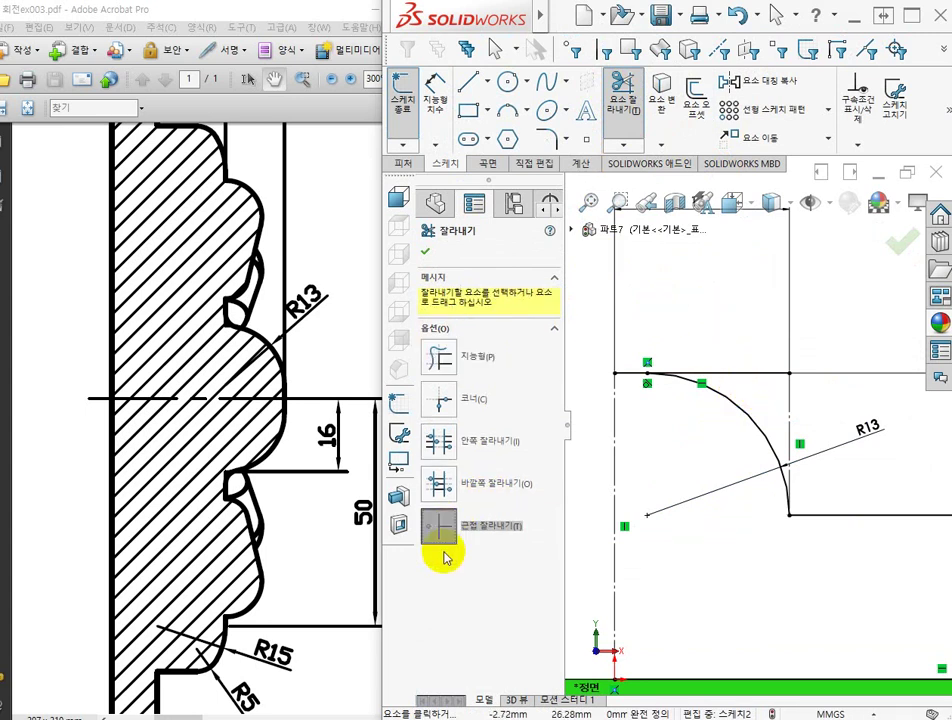
{"action": "left_click", "coordinate": [753, 372]}
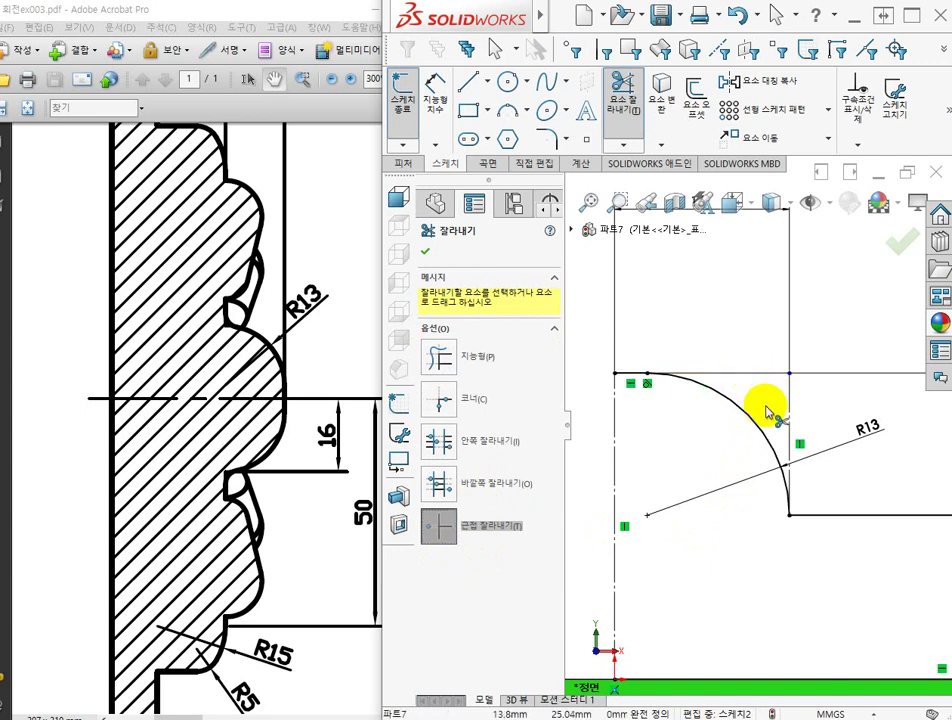
{"action": "scroll", "coordinate": [836, 476], "scroll_direction": "up", "scroll_amount": 3}
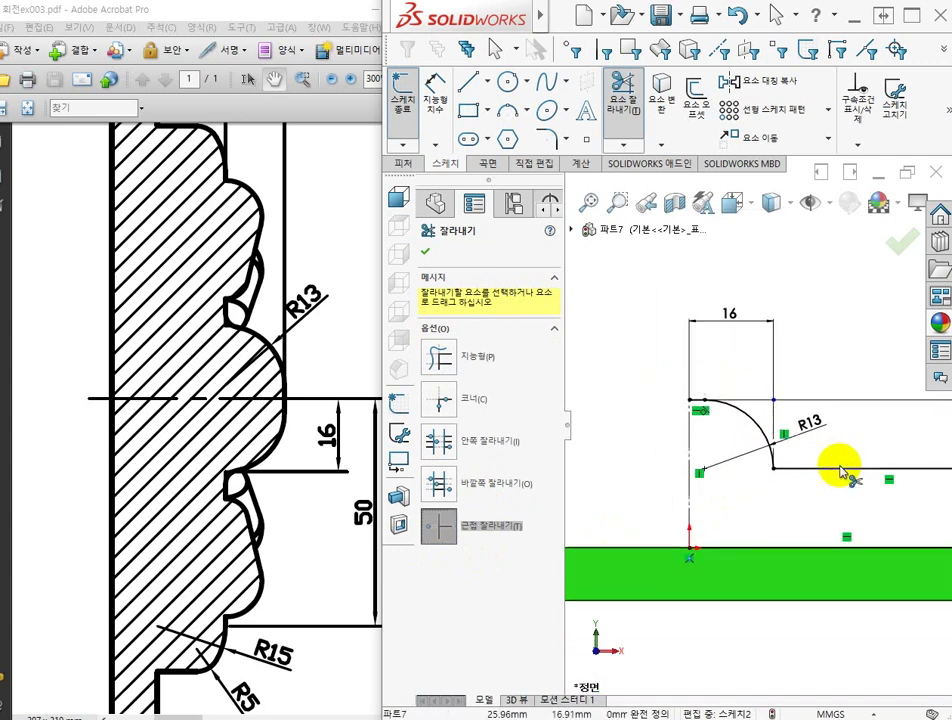
{"action": "key", "text": "Escape"}
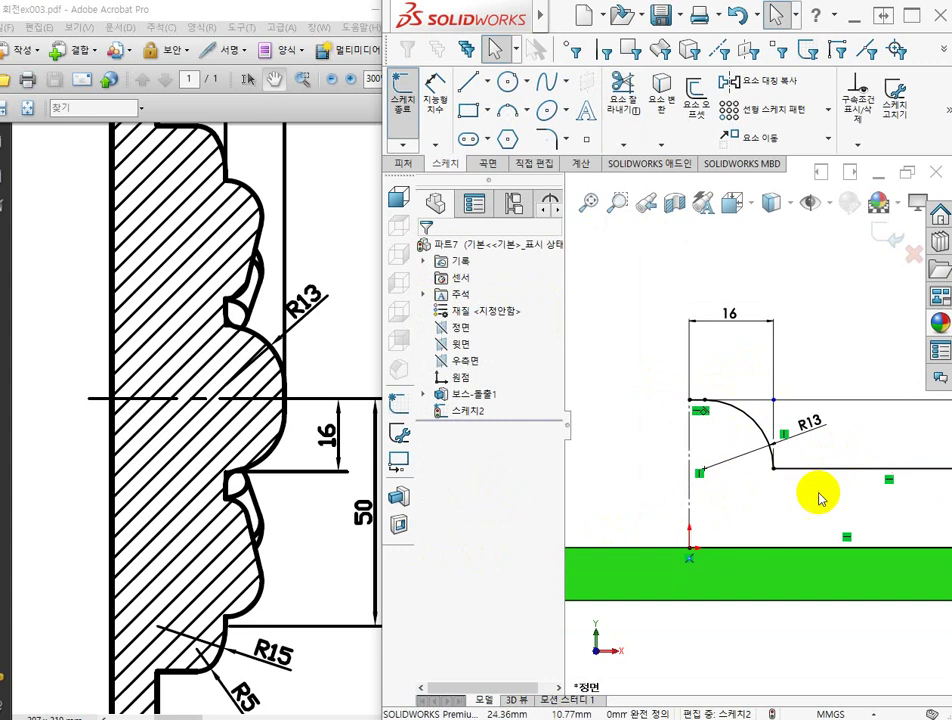
Step: Draw a three-point arc of about 22.2 mm radius from the lower step's horizontal line to the profile's outer vertical line, consulting the section A-A drawing
{"action": "left_click", "coordinate": [267, 570]}
{"action": "left_click_drag", "start_coordinate": [267, 570], "coordinate": [287, 366]}
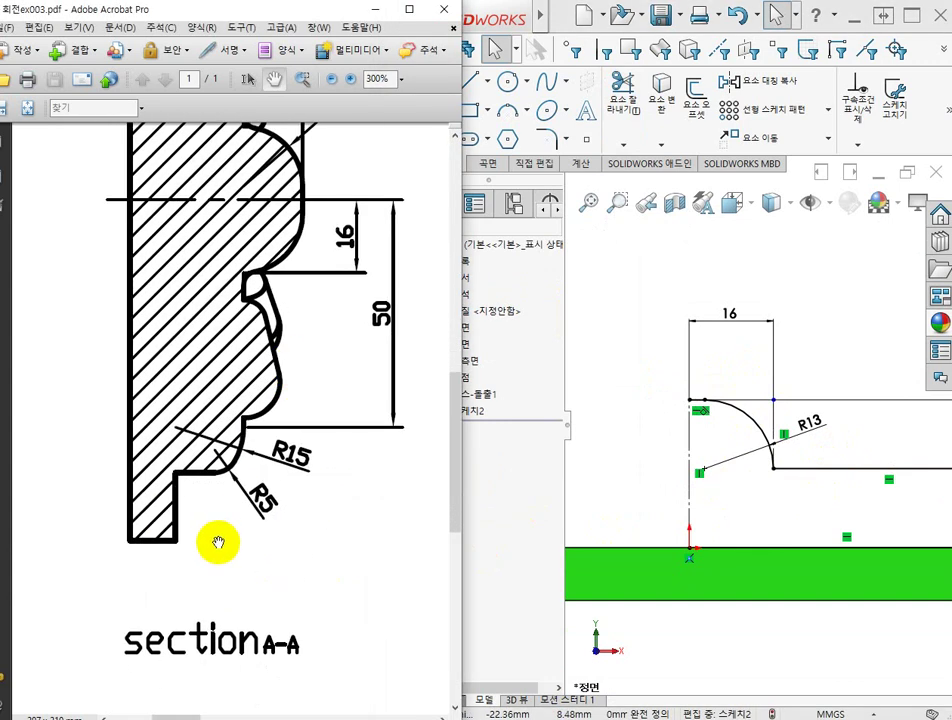
{"action": "mouse_move", "coordinate": [219, 544]}
{"action": "left_mouse_down"}
{"action": "mouse_move", "coordinate": [181, 525]}
{"action": "mouse_move", "coordinate": [157, 574]}
{"action": "left_mouse_up"}
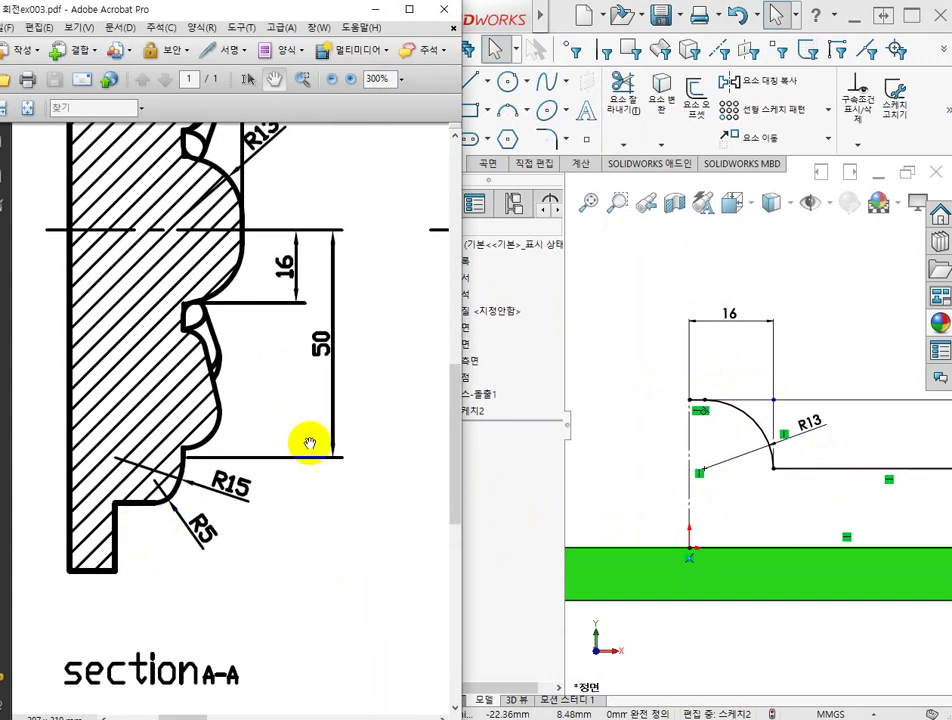
{"action": "left_click", "coordinate": [803, 325]}
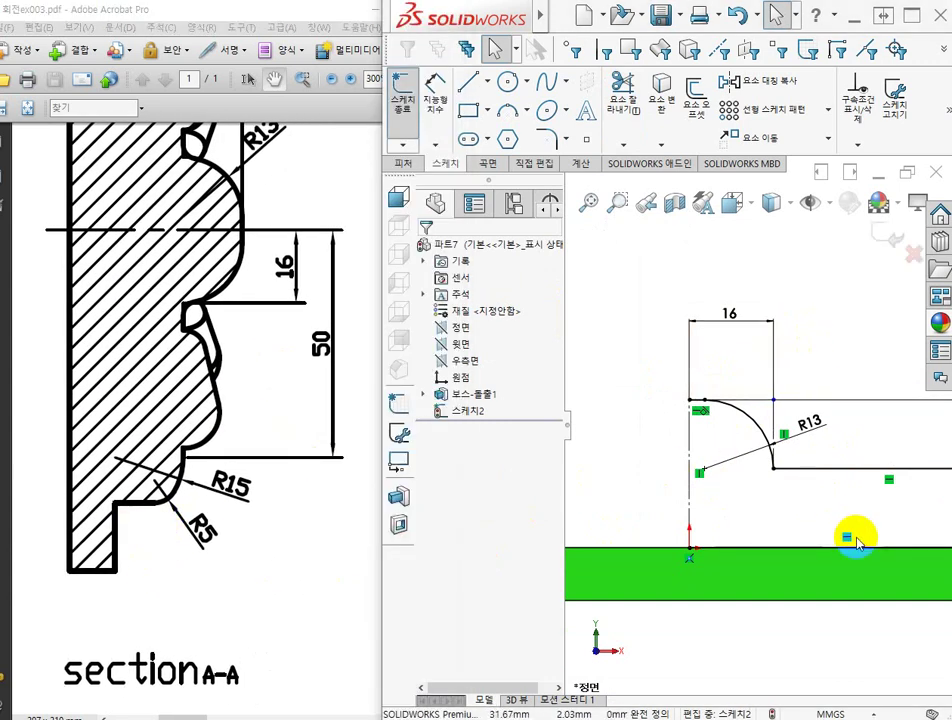
{"action": "mouse_move", "coordinate": [864, 508]}
{"action": "middle_mouse_down", "text": "ctrl"}
{"action": "mouse_move", "coordinate": [725, 506]}
{"action": "mouse_move", "coordinate": [810, 529]}
{"action": "mouse_move", "coordinate": [865, 495]}
{"action": "mouse_move", "coordinate": [870, 477]}
{"action": "middle_mouse_up", "text": "ctrl"}
{"action": "left_click", "coordinate": [740, 538]}
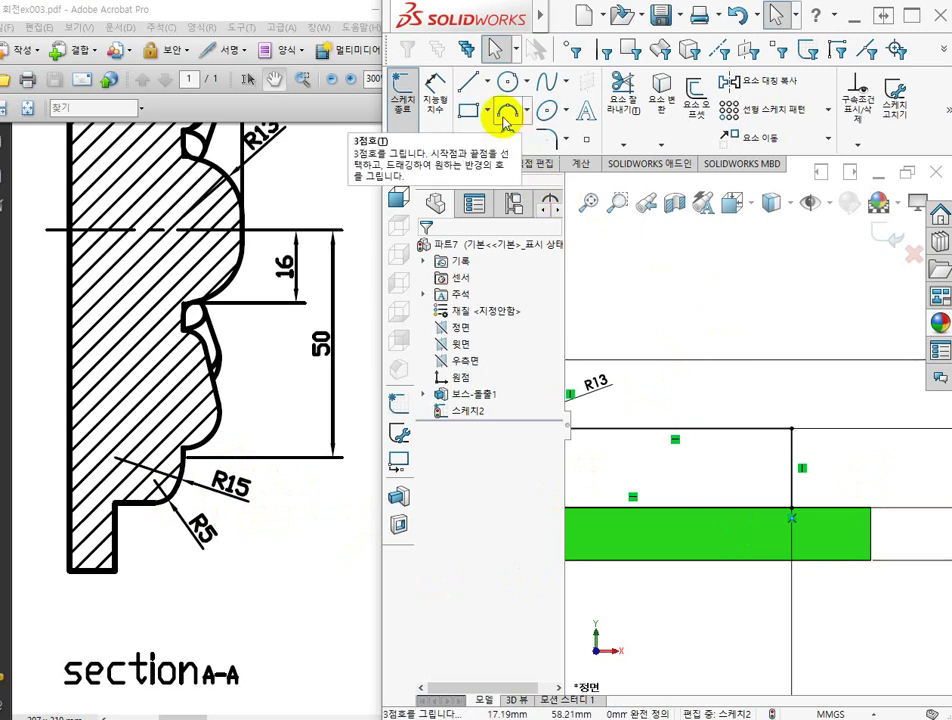
{"action": "left_click", "coordinate": [506, 116]}
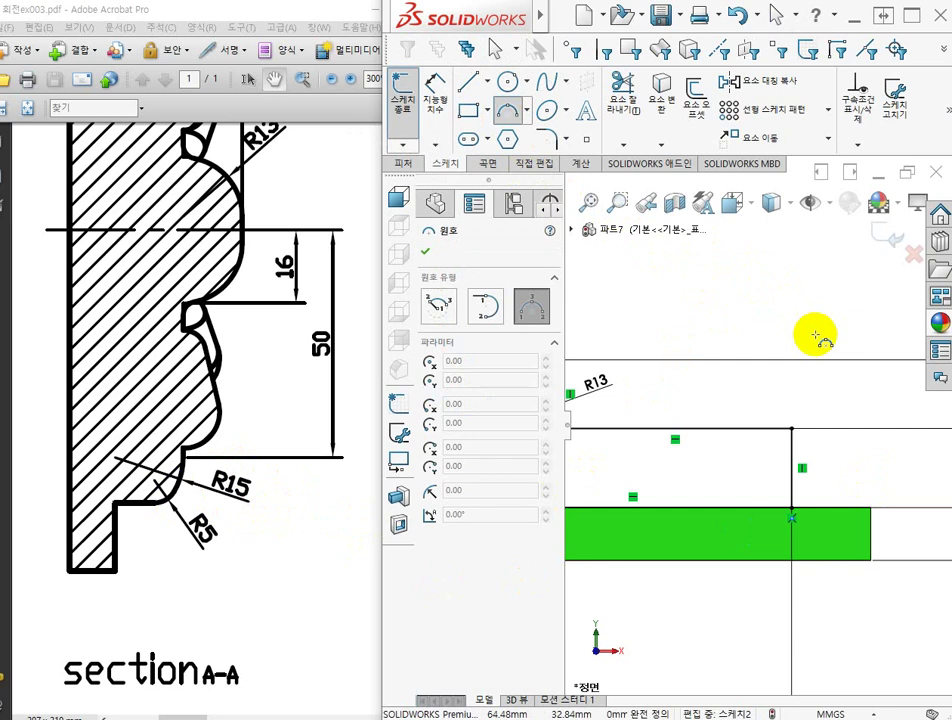
{"action": "left_click", "coordinate": [674, 429]}
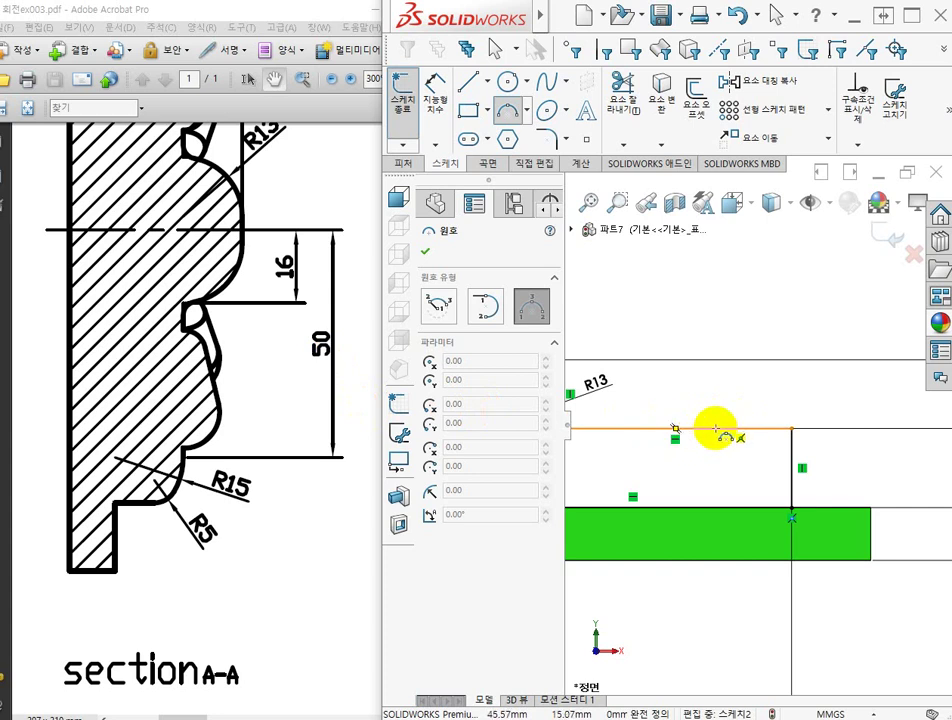
{"action": "left_click", "coordinate": [718, 430]}
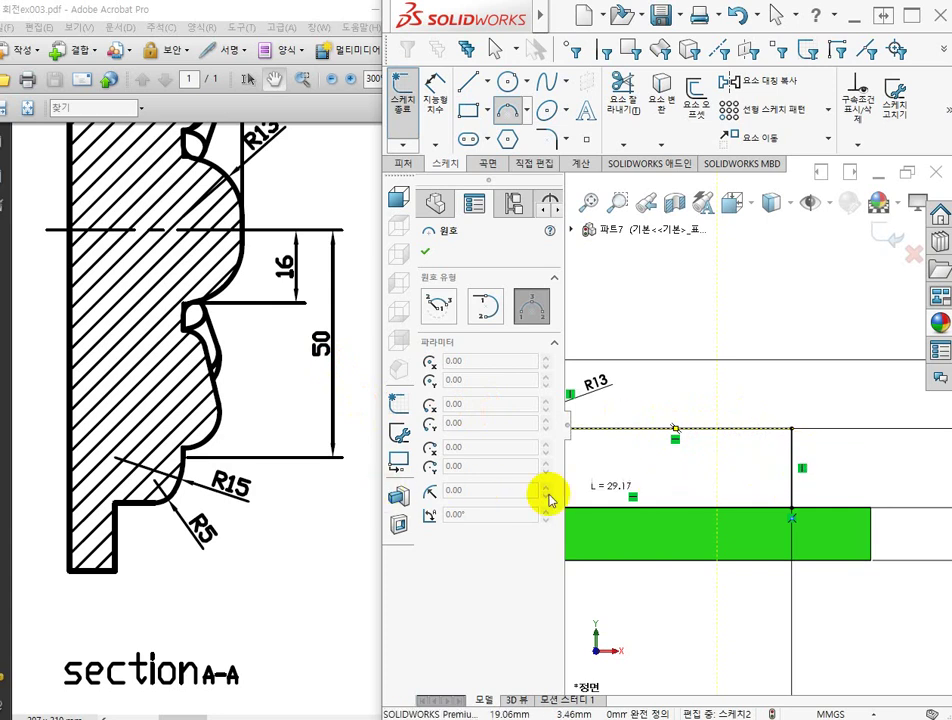
{"action": "left_click", "coordinate": [792, 467]}
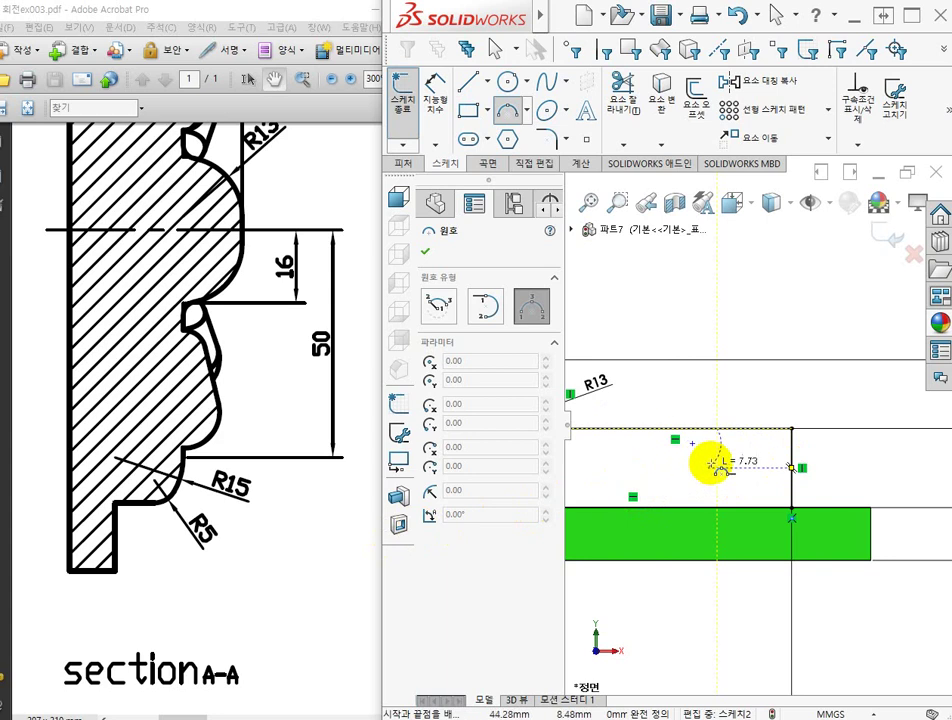
{"action": "left_click", "coordinate": [790, 449]}
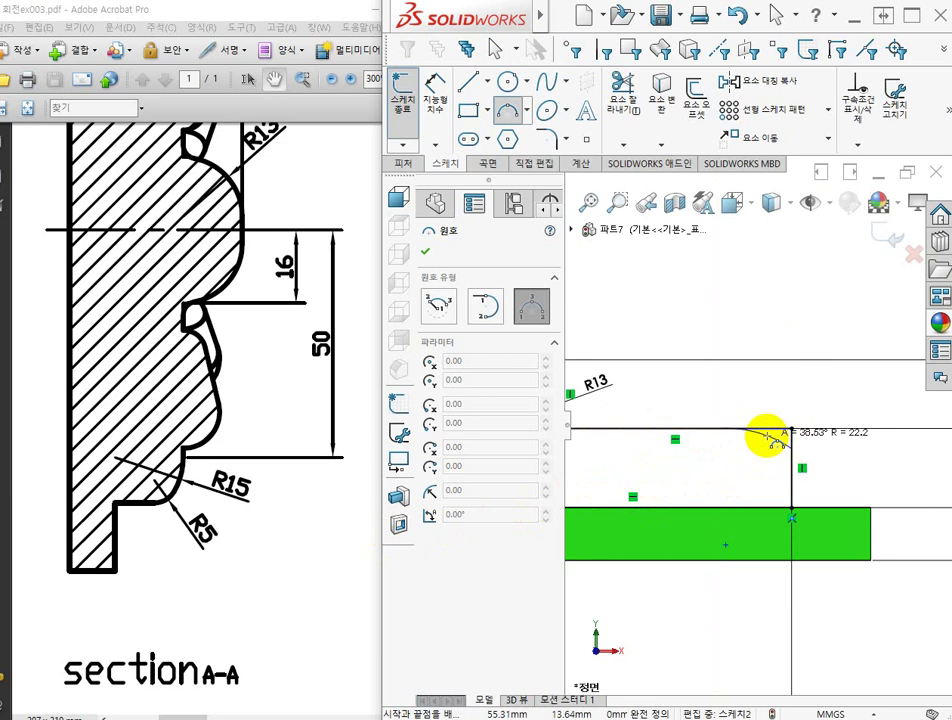
{"action": "left_click", "coordinate": [766, 436]}
{"action": "key", "text": "Escape"}
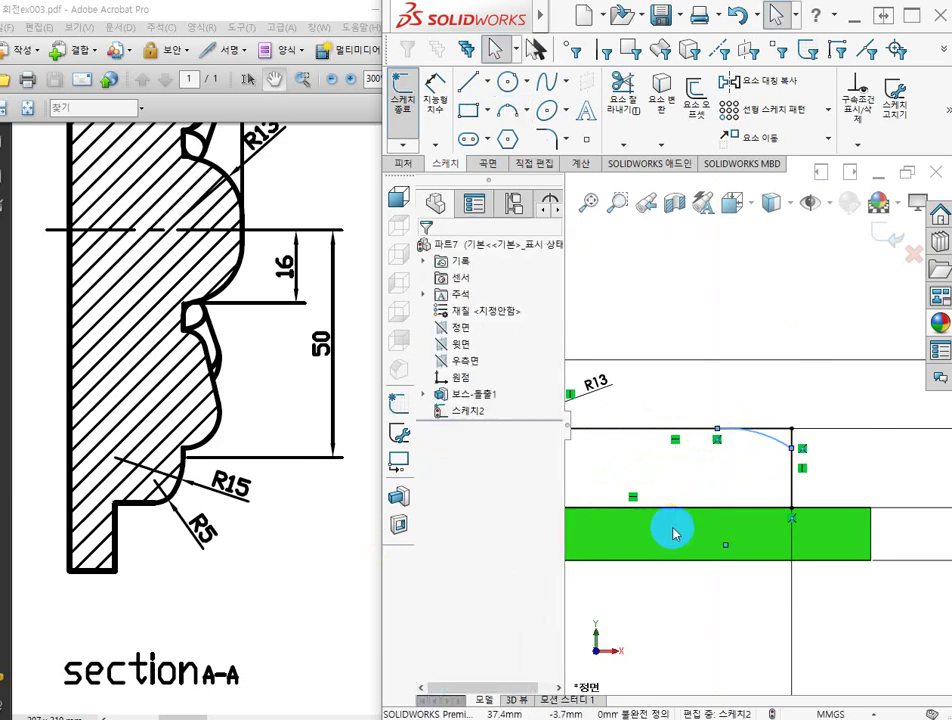
Step: Make the new arc tangent to the horizontal line of the profile's lower step
{"action": "scroll", "coordinate": [803, 450], "scroll_direction": "down", "scroll_amount": 4}
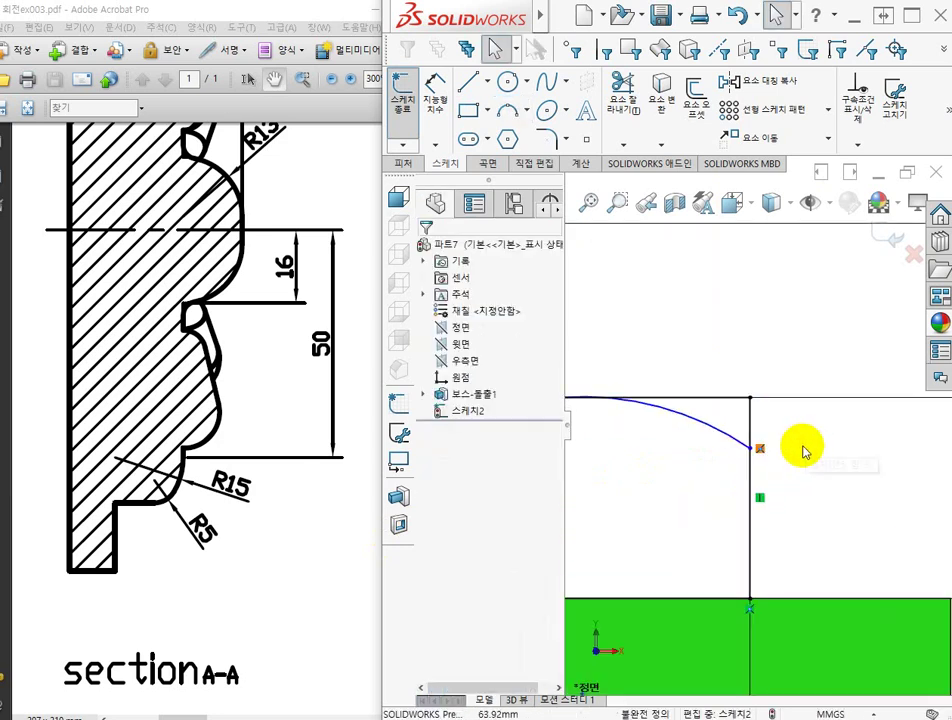
{"action": "scroll", "coordinate": [798, 455], "scroll_direction": "up", "scroll_amount": 2}
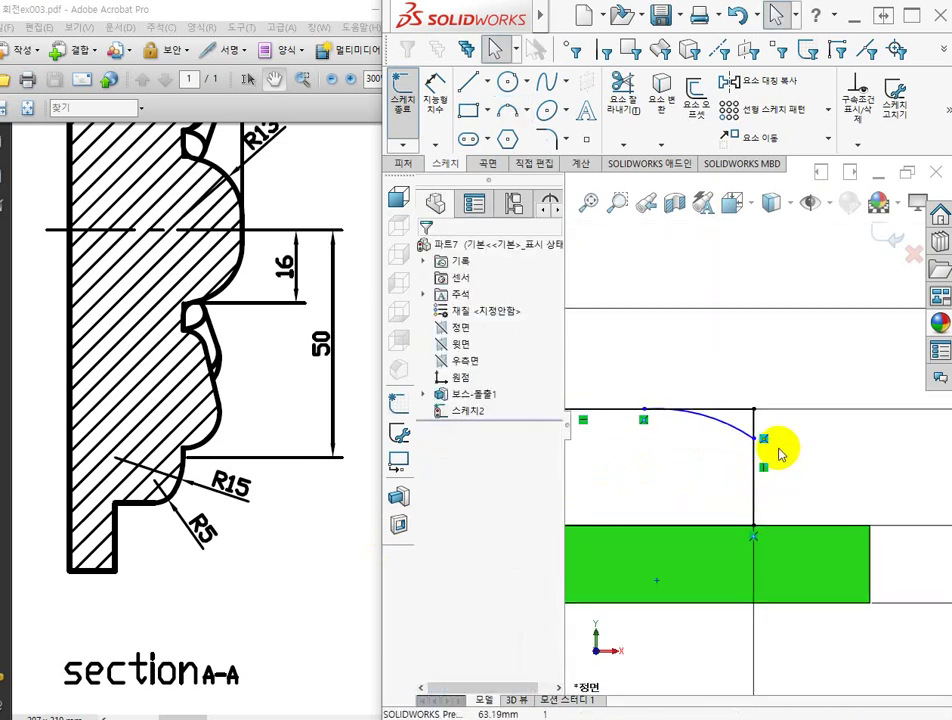
{"action": "left_click", "coordinate": [727, 425]}
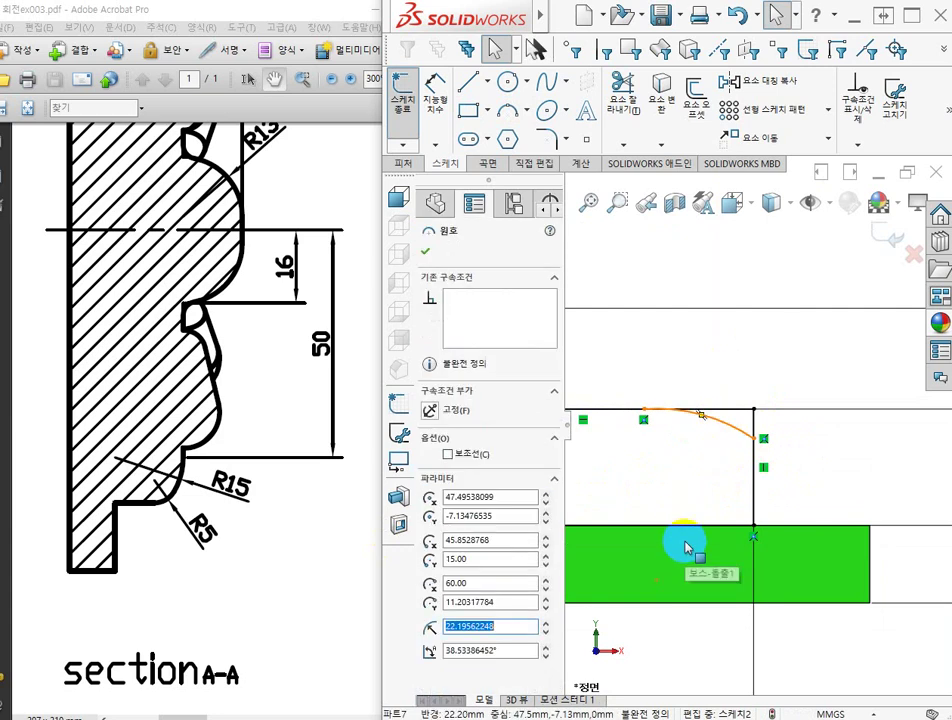
{"action": "left_click", "coordinate": [648, 518], "text": "ctrl"}
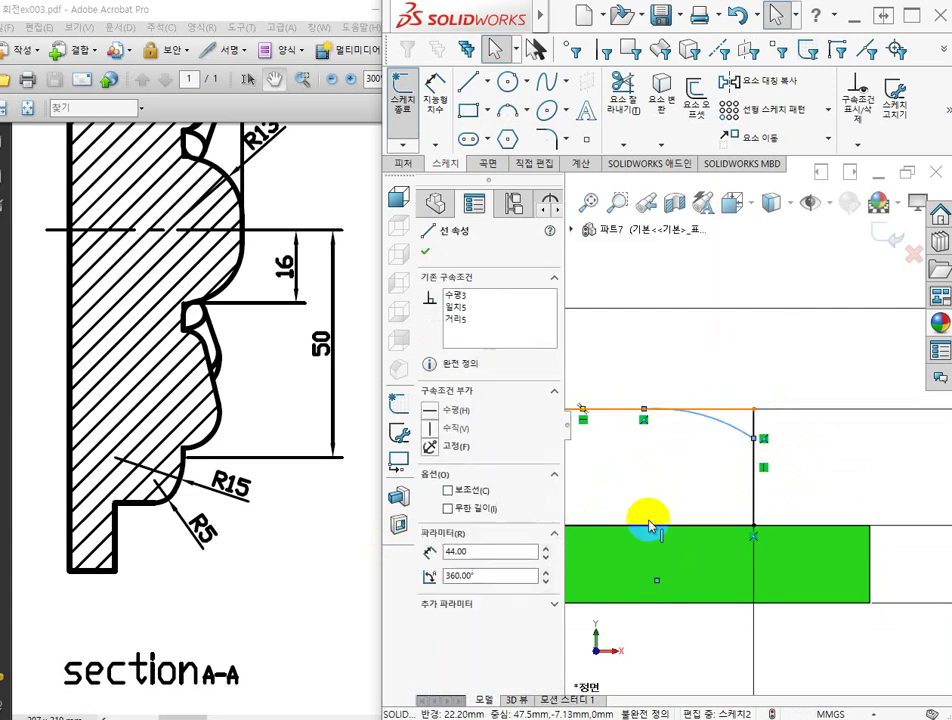
{"action": "left_click", "coordinate": [430, 496]}
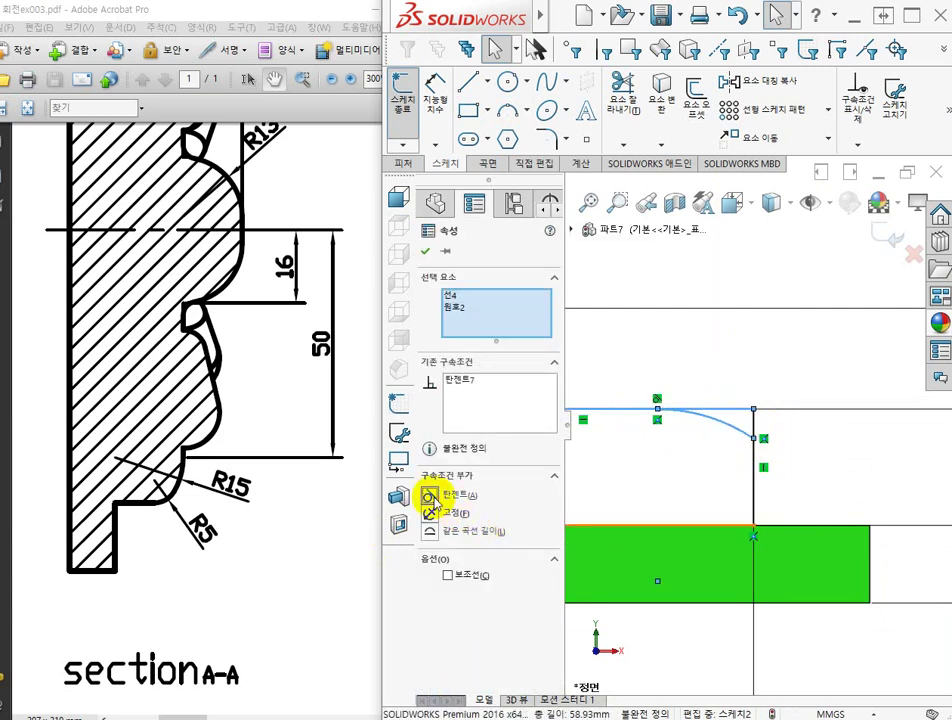
{"action": "left_click", "coordinate": [616, 510]}
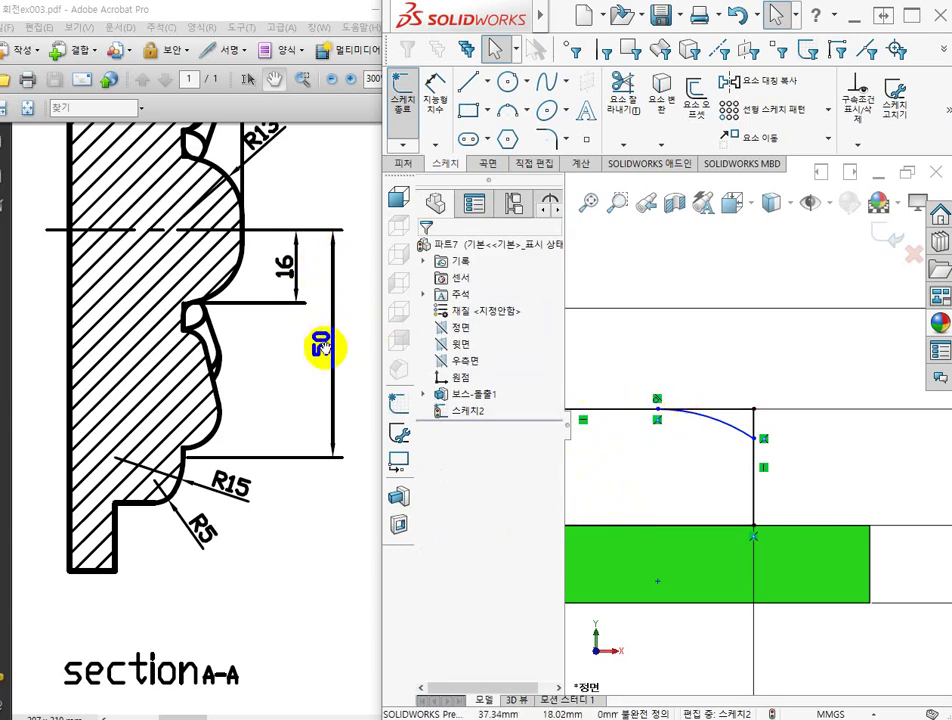
Step: Dimension the horizontal distance from the vertical centreline to the new arc's start point as 50 mm
{"action": "scroll", "coordinate": [630, 465], "scroll_direction": "down", "scroll_amount": 5}
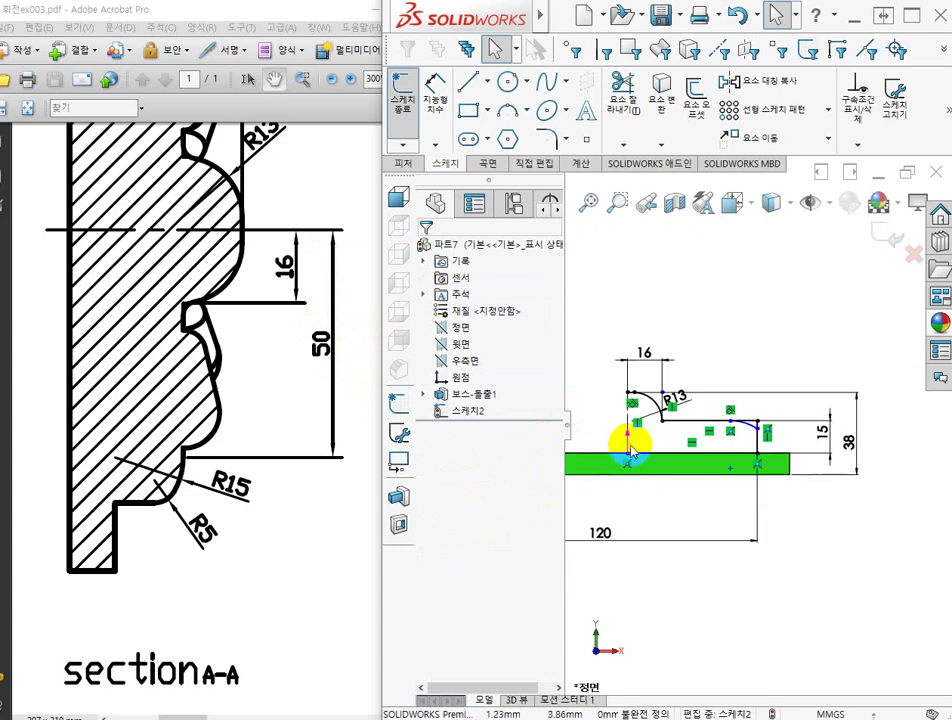
{"action": "scroll", "coordinate": [625, 415], "scroll_direction": "up", "scroll_amount": 1}
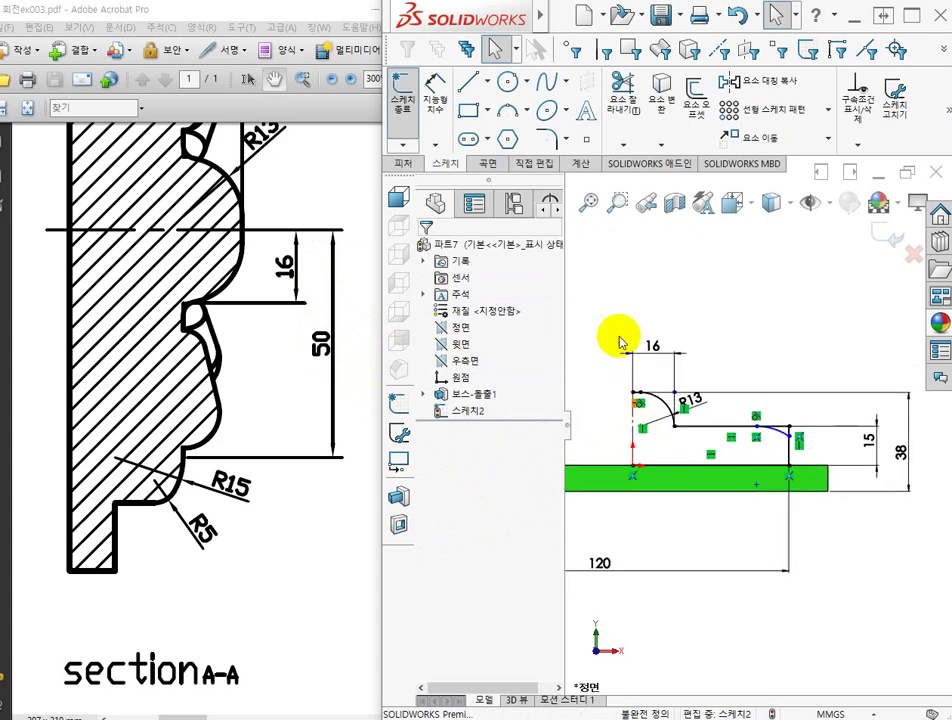
{"action": "left_click", "coordinate": [435, 105]}
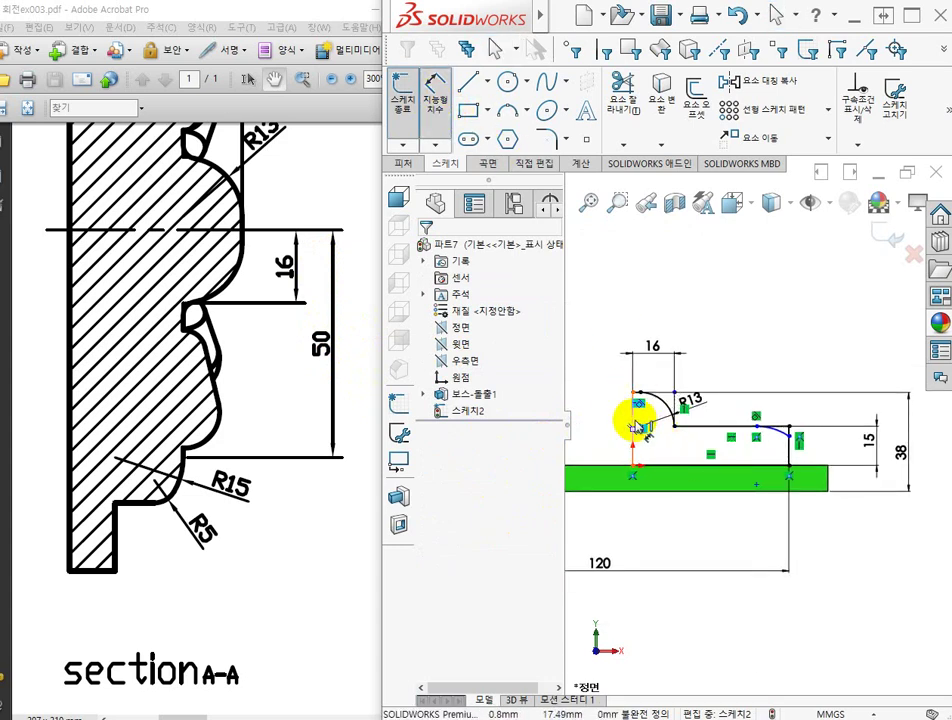
{"action": "left_click", "coordinate": [640, 424]}
{"action": "scroll", "coordinate": [750, 430], "scroll_direction": "up", "scroll_amount": 3}
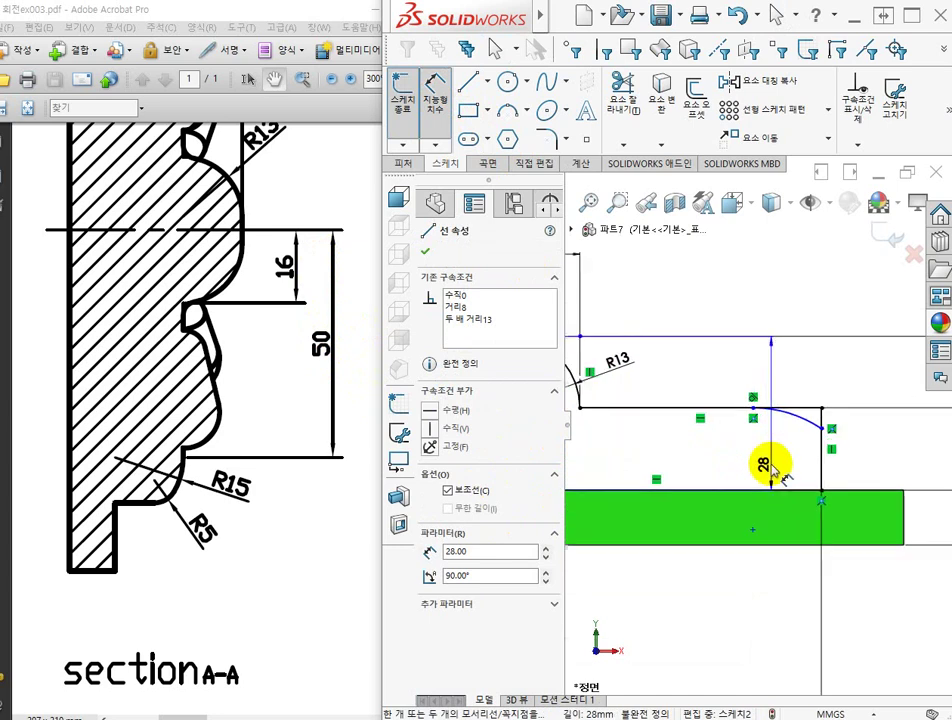
{"action": "left_click", "coordinate": [749, 395]}
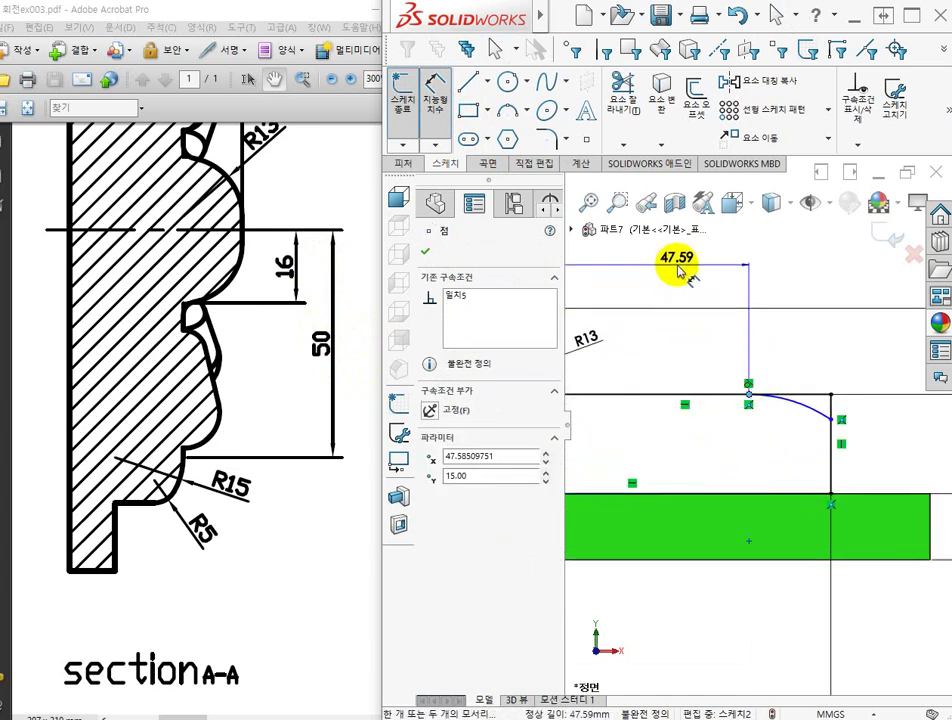
{"action": "left_click", "coordinate": [676, 271]}
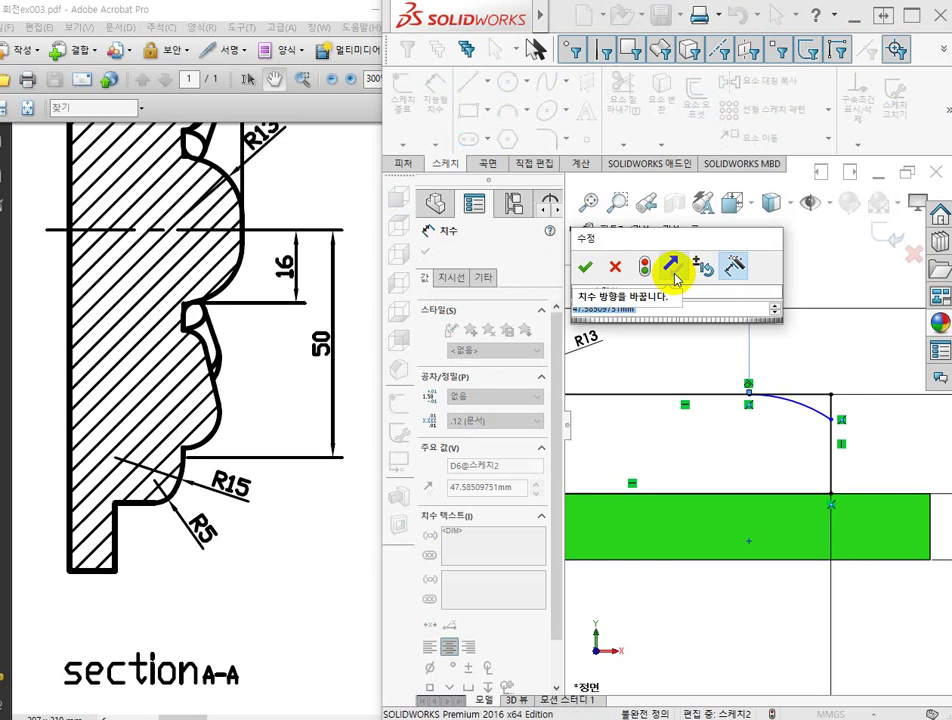
{"action": "type", "text": "50"}
{"action": "key", "text": "Return"}
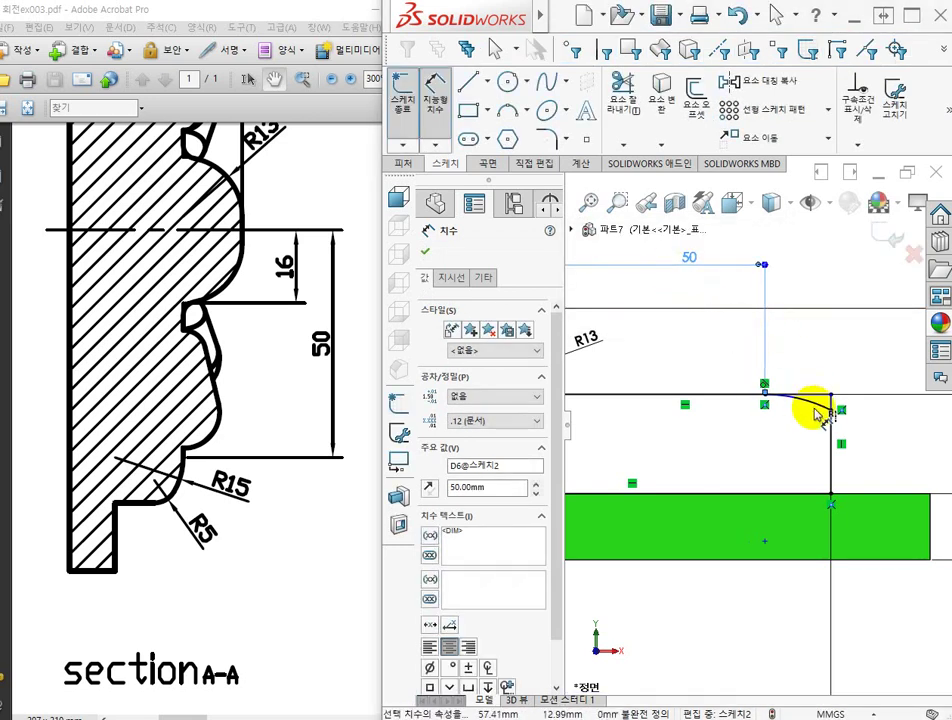
Step: Dimension the outer arc with a radius of 15 mm
{"action": "left_click", "coordinate": [828, 408]}
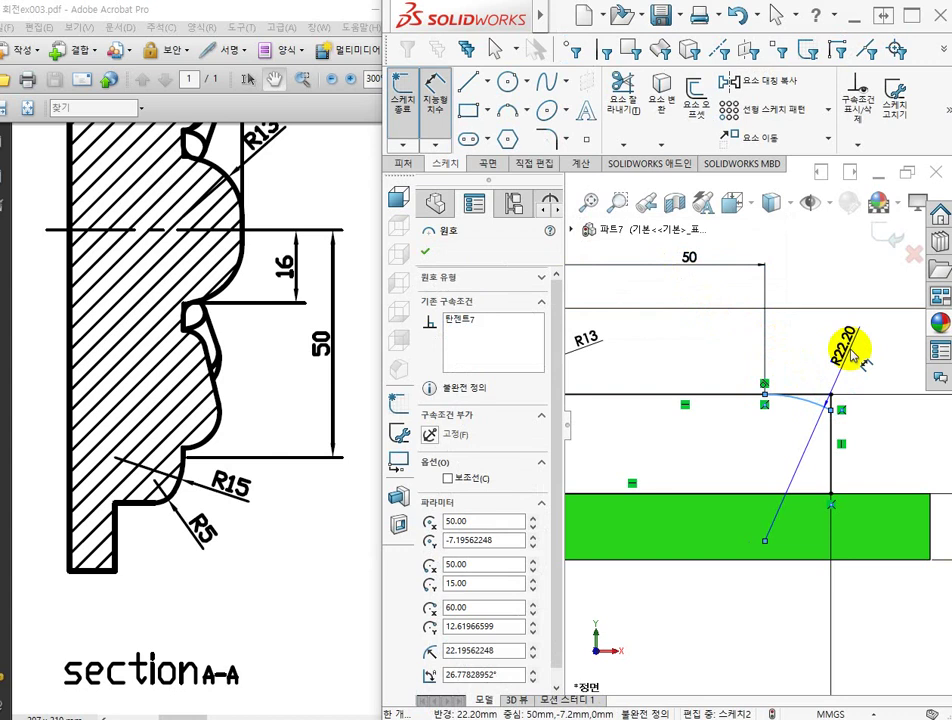
{"action": "left_click", "coordinate": [847, 350]}
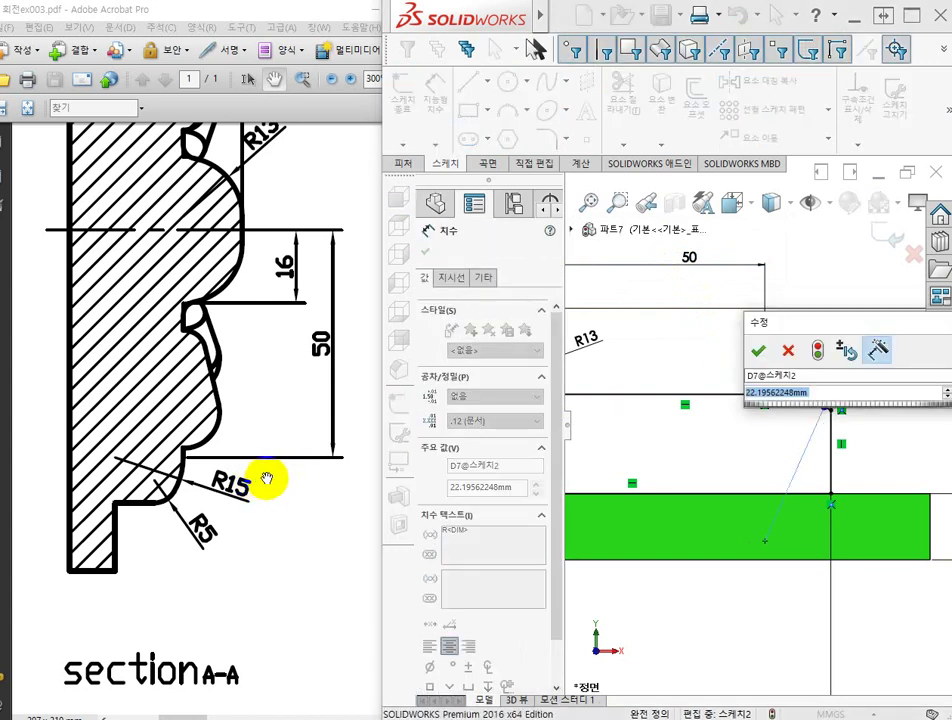
{"action": "type", "text": "15"}
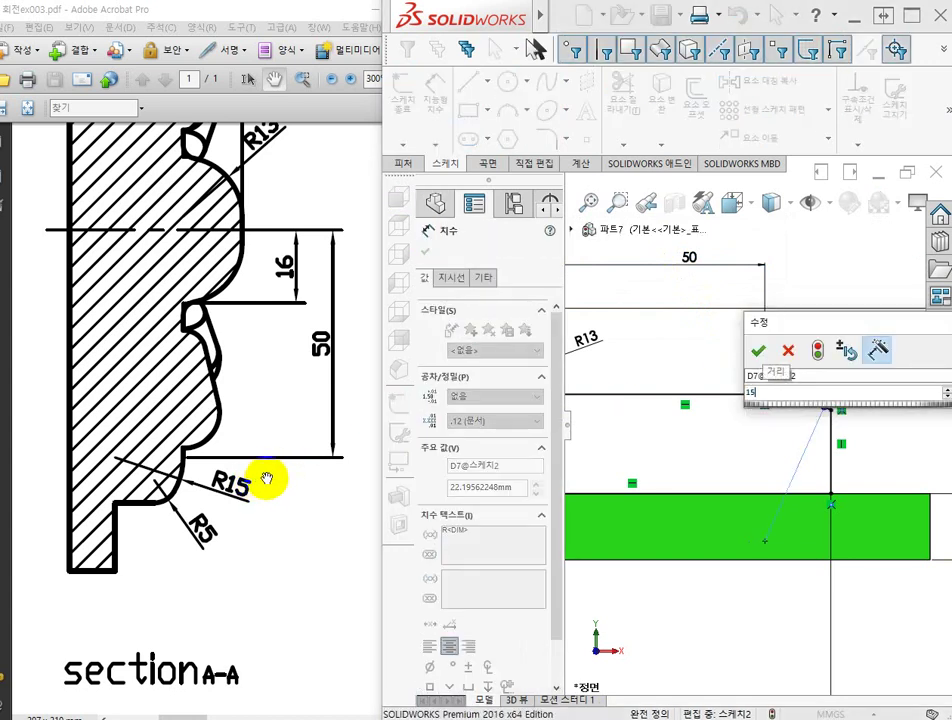
{"action": "key", "text": "Return"}
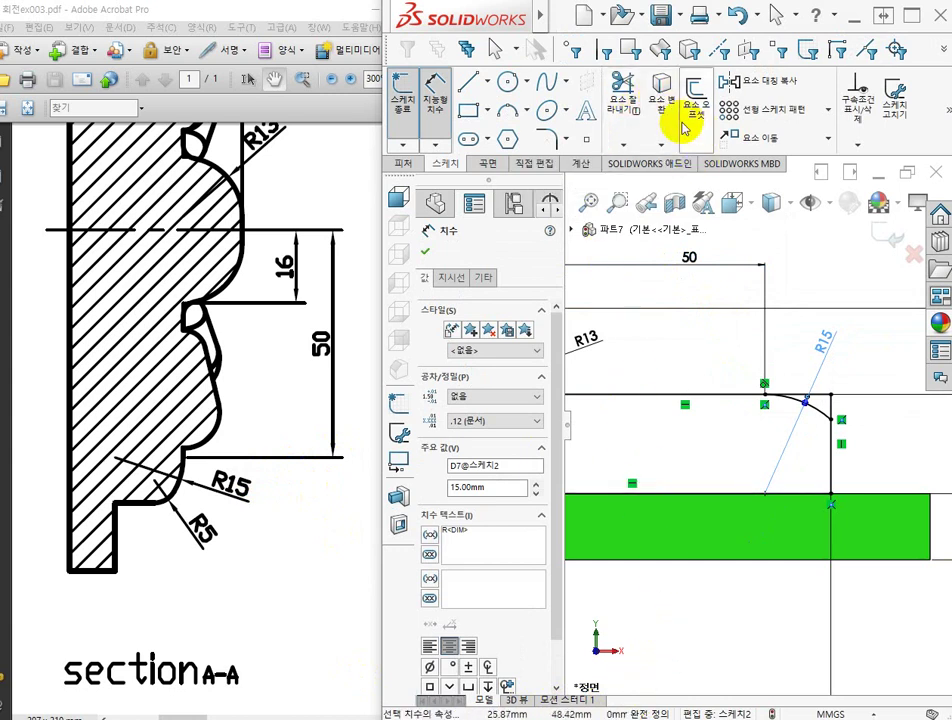
Step: Power trim the horizontal and vertical line ends that form the corner outside the R15 arc
{"action": "left_click", "coordinate": [622, 90]}
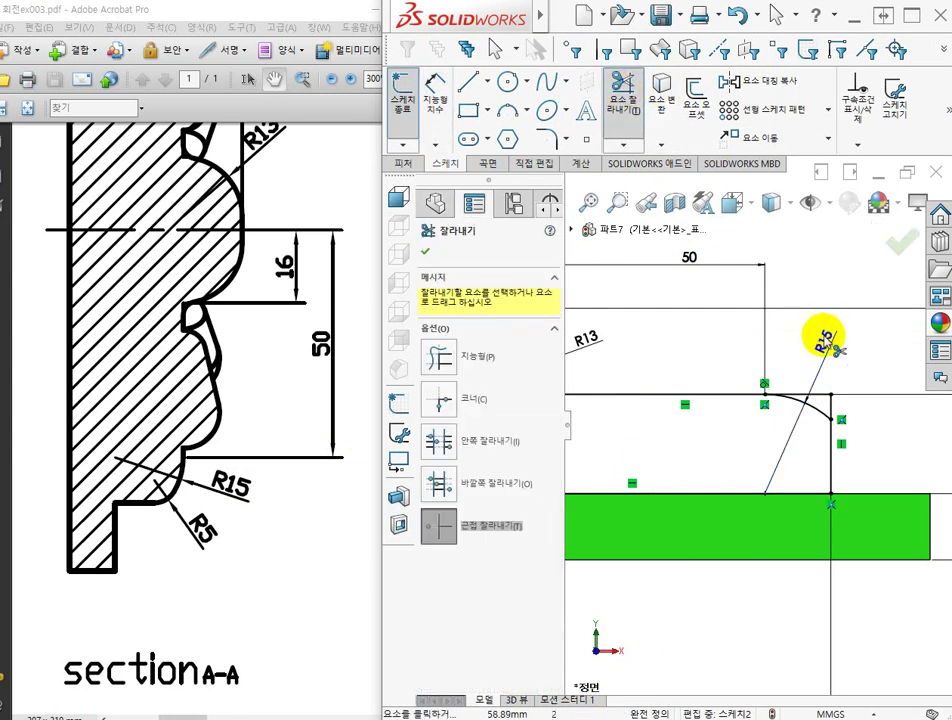
{"action": "scroll", "coordinate": [854, 399], "scroll_direction": "down", "scroll_amount": 3}
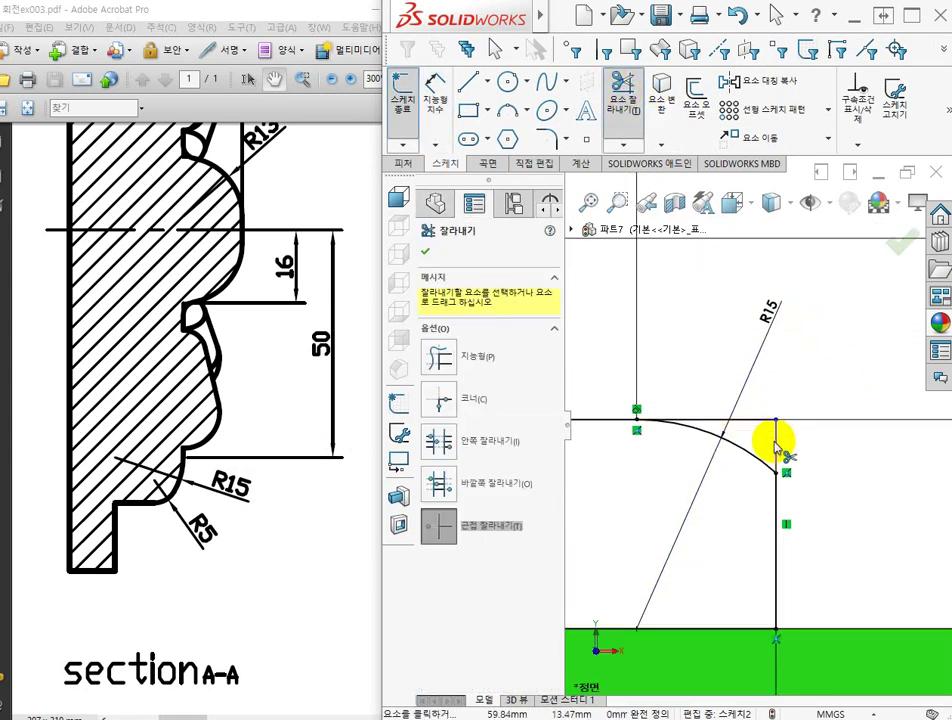
{"action": "left_click", "coordinate": [440, 357]}
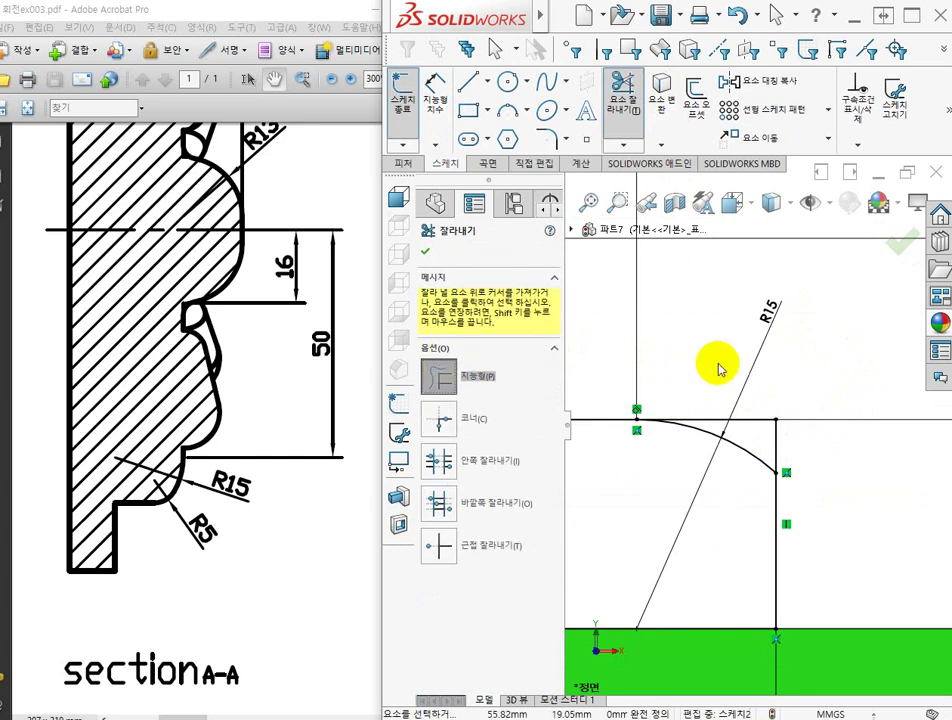
{"action": "mouse_move", "coordinate": [717, 372]}
{"action": "left_mouse_down"}
{"action": "mouse_move", "coordinate": [757, 427]}
{"action": "mouse_move", "coordinate": [841, 459]}
{"action": "left_mouse_up"}
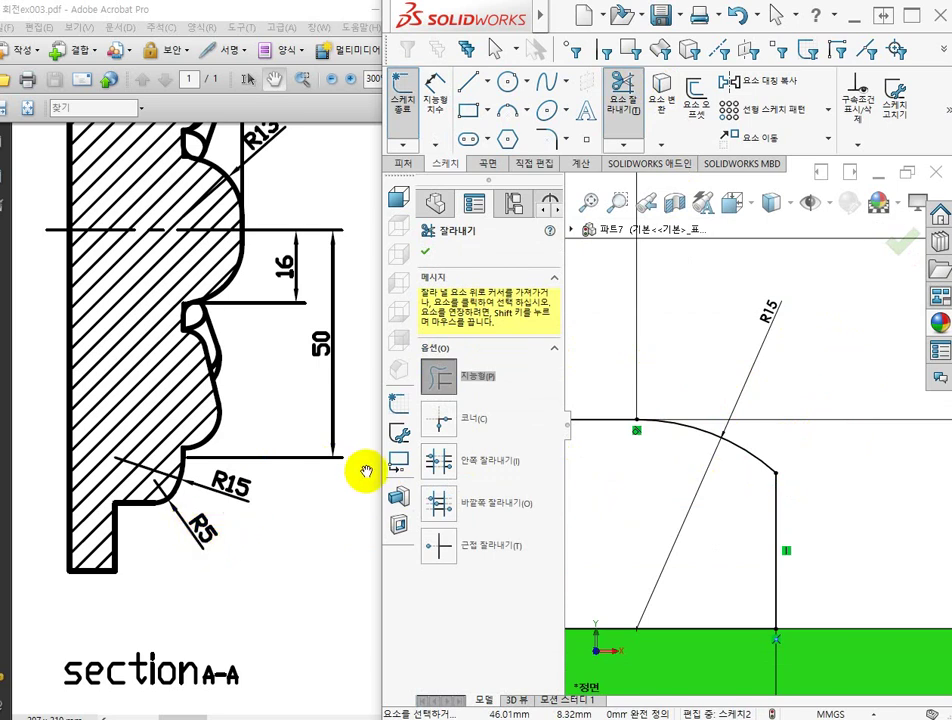
Step: Add a 5 mm sketch fillet between the R15 arc and the outer vertical line, and exit the sketch
{"action": "left_click", "coordinate": [545, 141]}
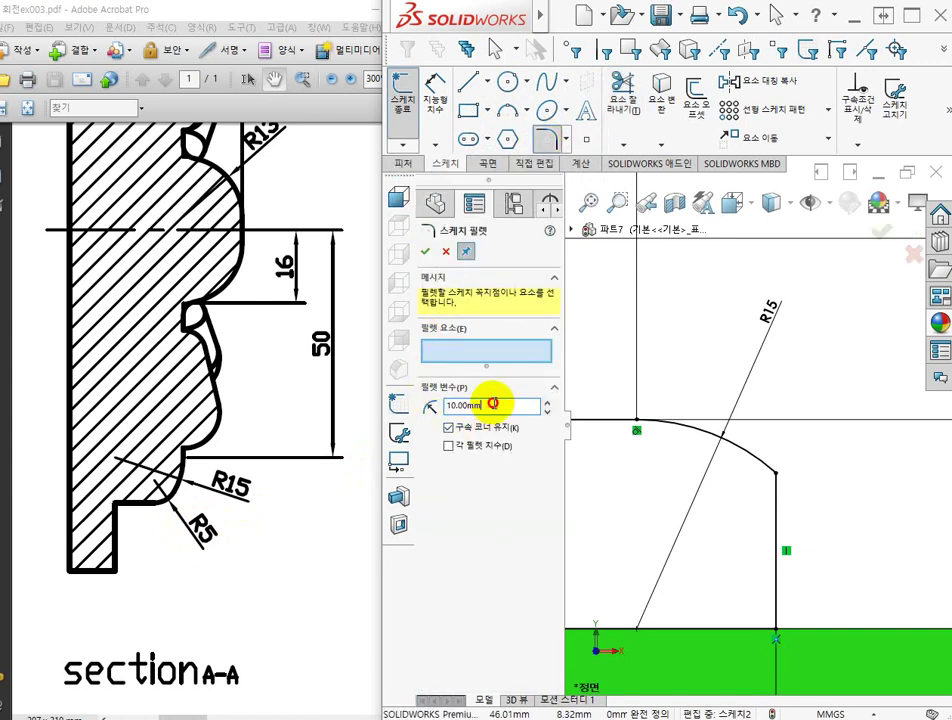
{"action": "double_click", "coordinate": [493, 403]}
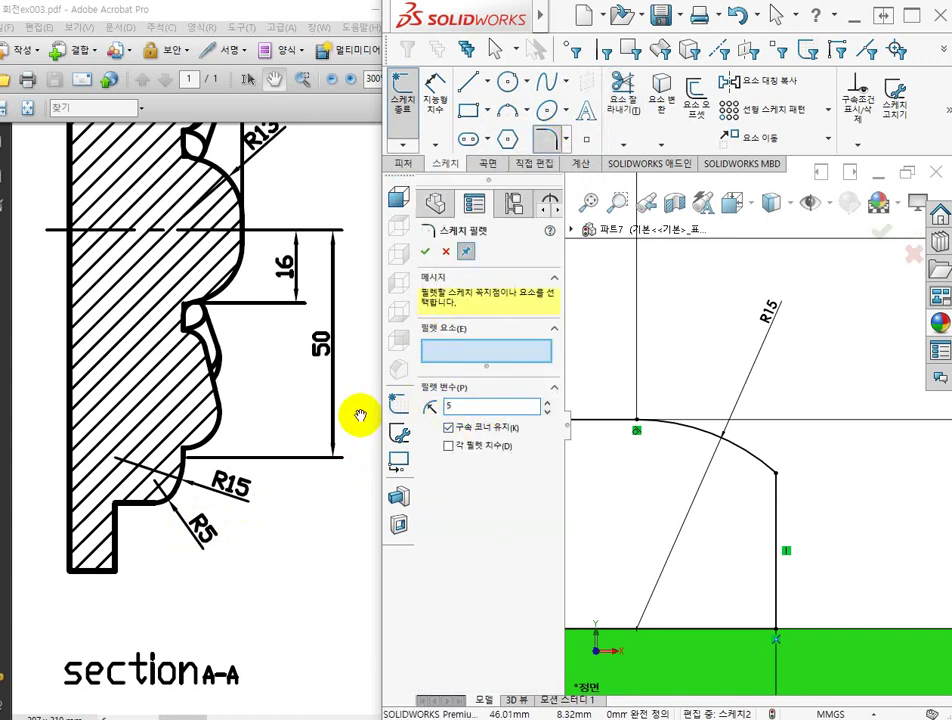
{"action": "key", "text": "Return"}
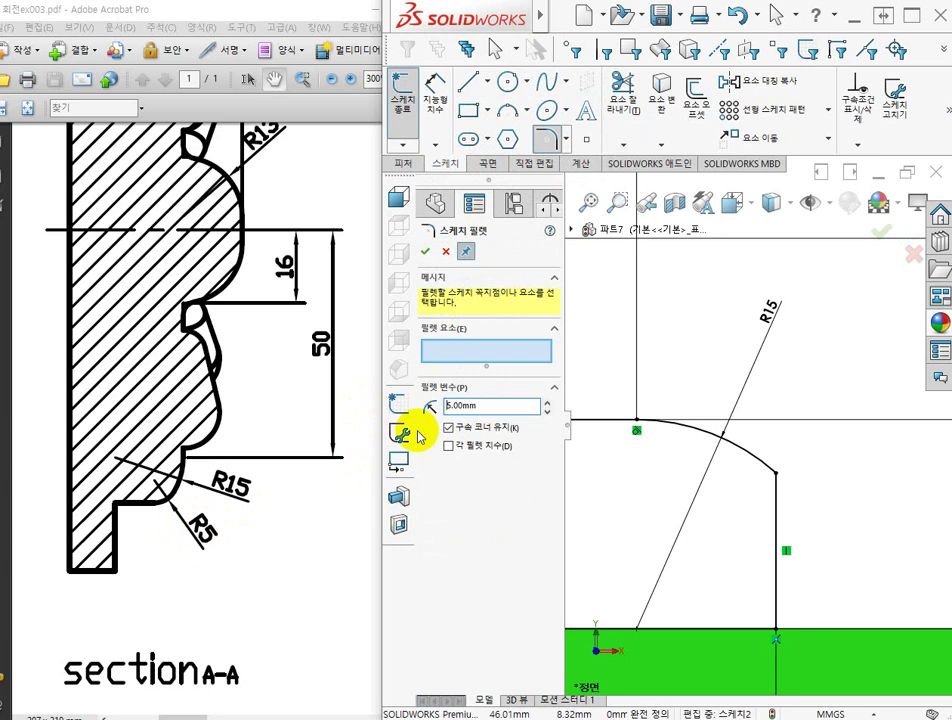
{"action": "left_click", "coordinate": [777, 474]}
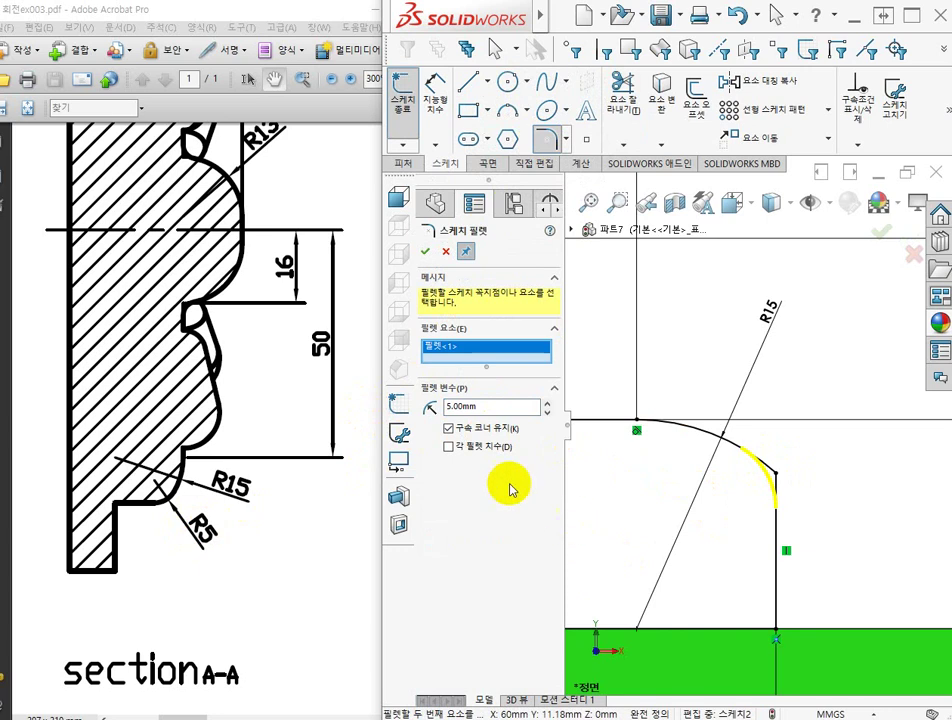
{"action": "left_click", "coordinate": [426, 252]}
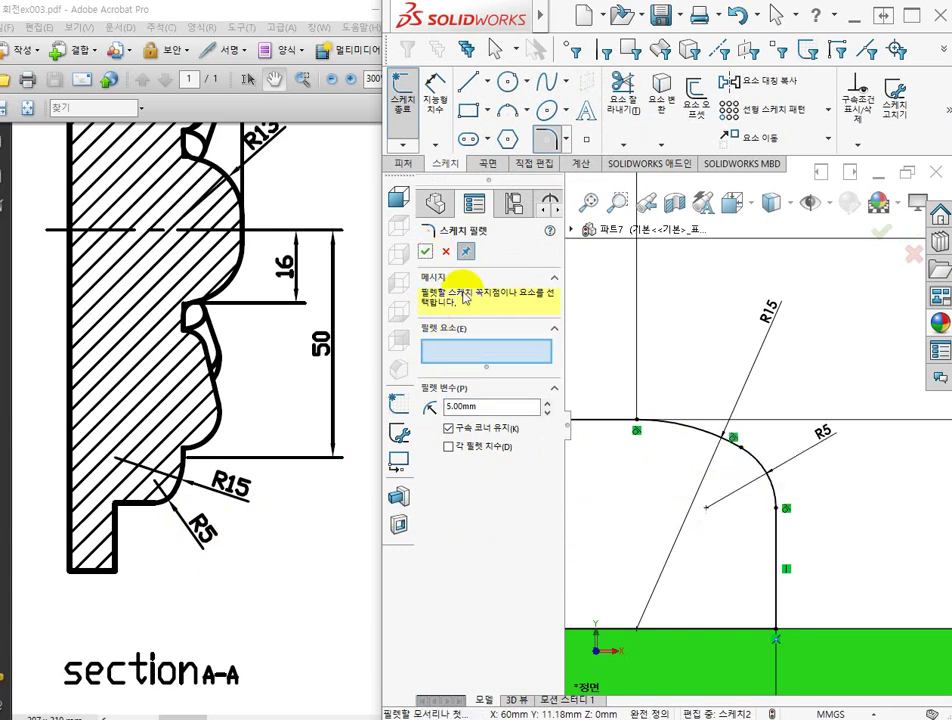
{"action": "scroll", "coordinate": [838, 560], "scroll_direction": "up", "scroll_amount": 2}
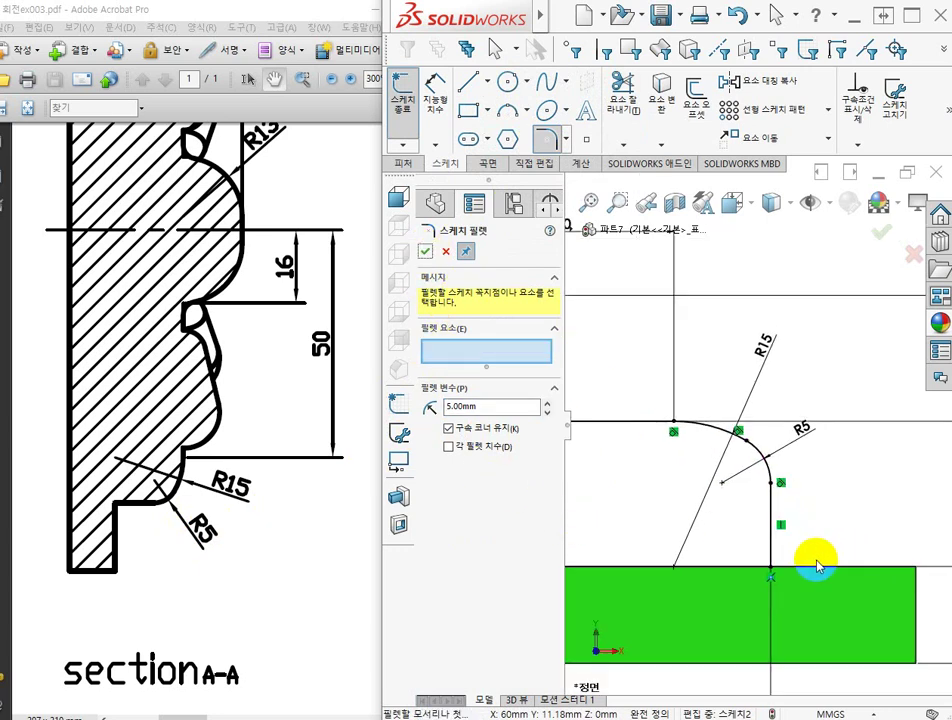
{"action": "scroll", "coordinate": [797, 563], "scroll_direction": "up", "scroll_amount": 2}
{"action": "scroll", "coordinate": [650, 680], "scroll_direction": "up", "scroll_amount": 3}
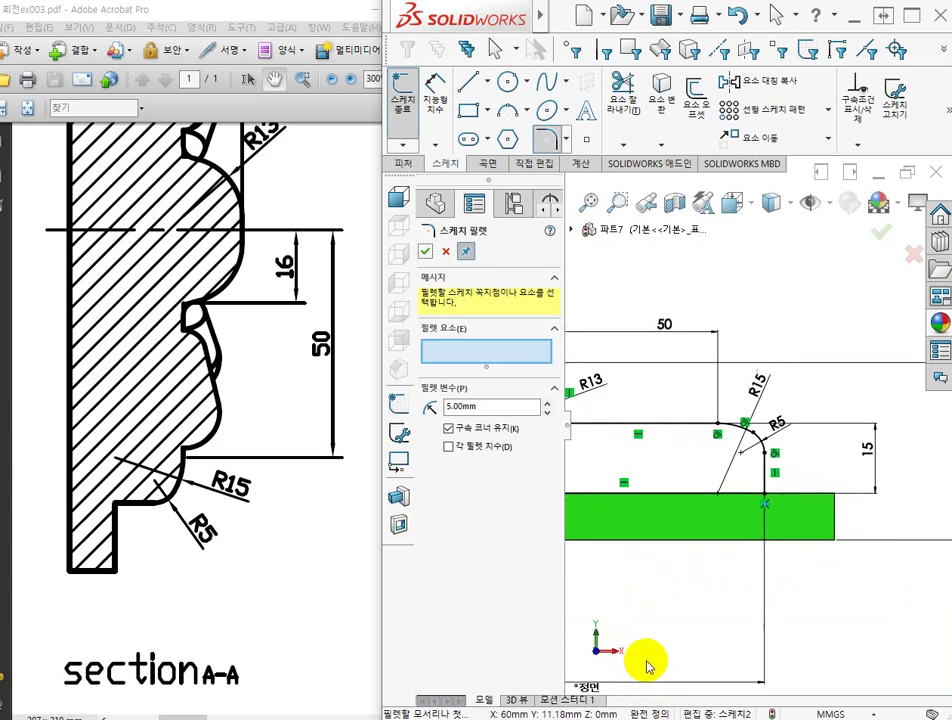
{"action": "scroll", "coordinate": [688, 488], "scroll_direction": "down", "scroll_amount": 1}
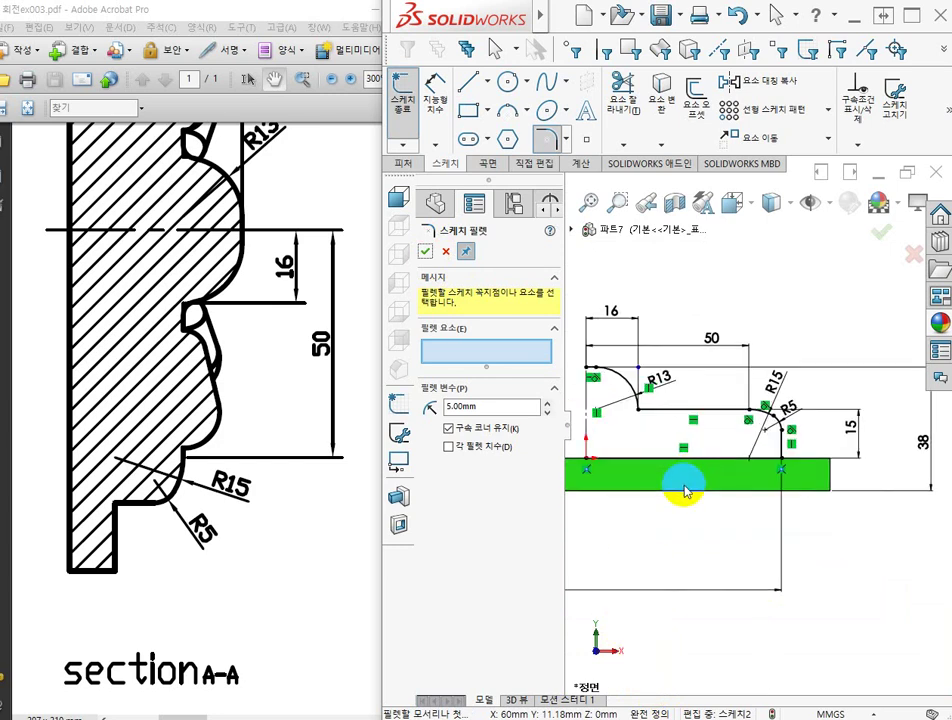
{"action": "scroll", "coordinate": [693, 527], "scroll_direction": "up", "scroll_amount": 1}
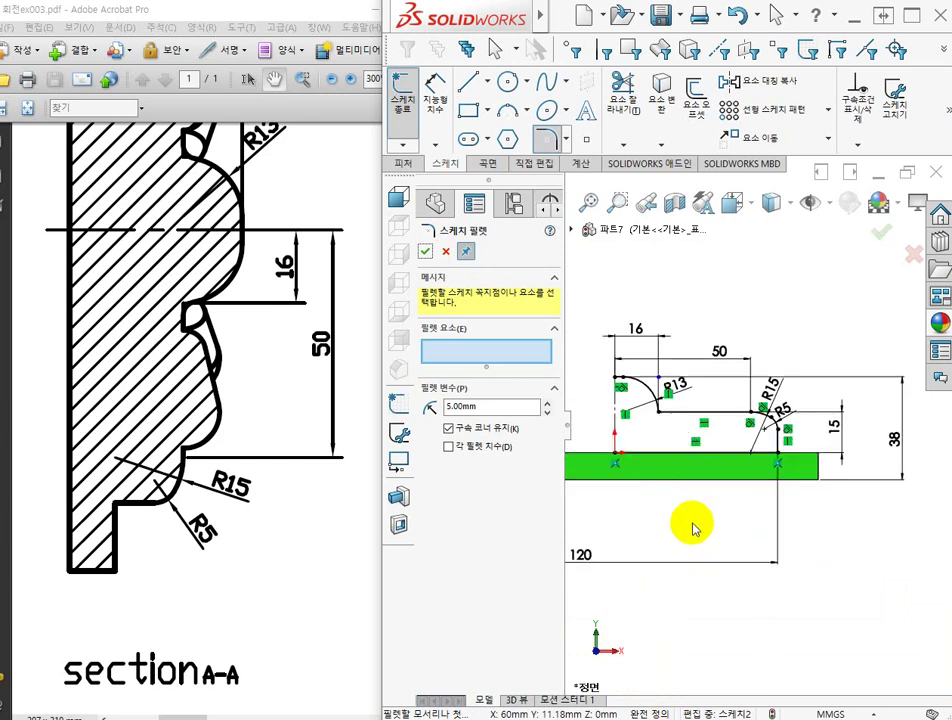
{"action": "left_click", "coordinate": [425, 251]}
{"action": "left_click", "coordinate": [404, 108]}
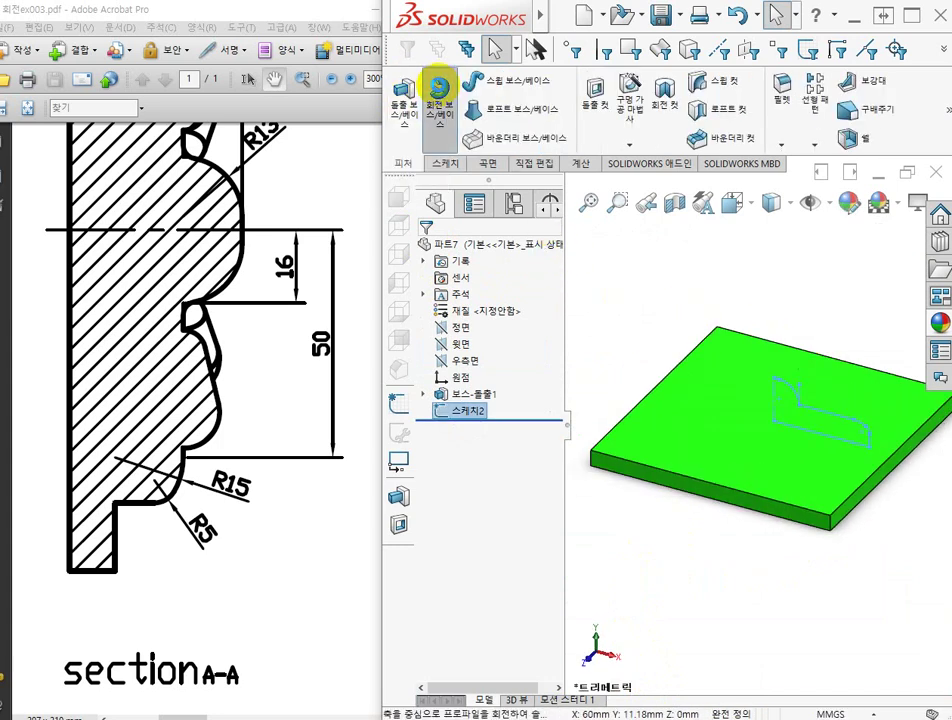
Step: Revolve the profile sketch 360 degrees about its vertical centreline, letting the open sketch be closed automatically and merging it with the base plate
{"action": "left_click", "coordinate": [440, 88]}
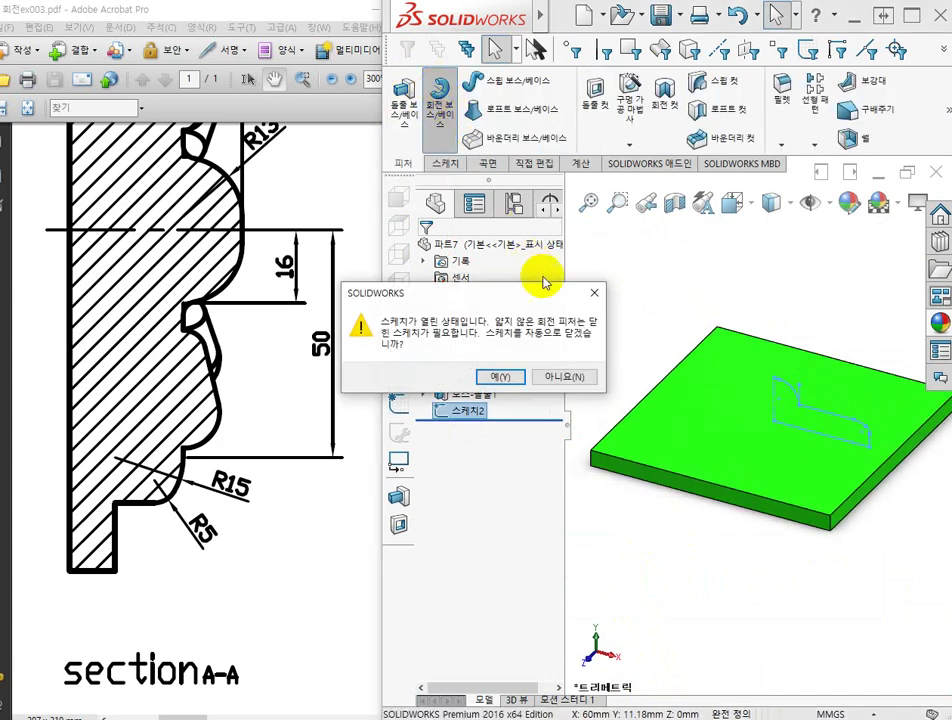
{"action": "left_click", "coordinate": [503, 377]}
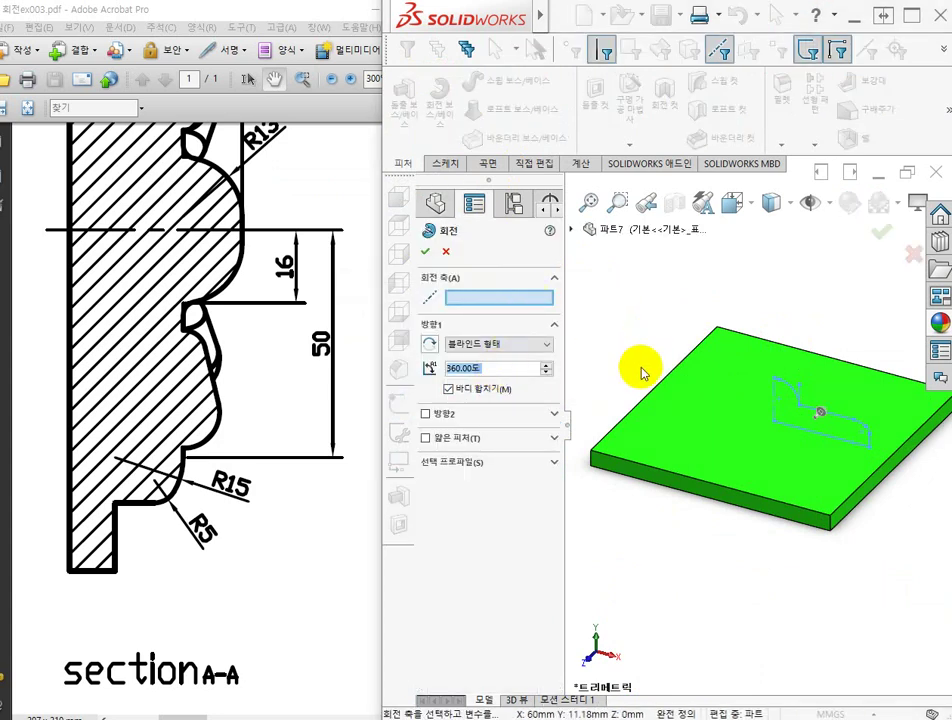
{"action": "scroll", "coordinate": [812, 424], "scroll_direction": "up", "scroll_amount": 3}
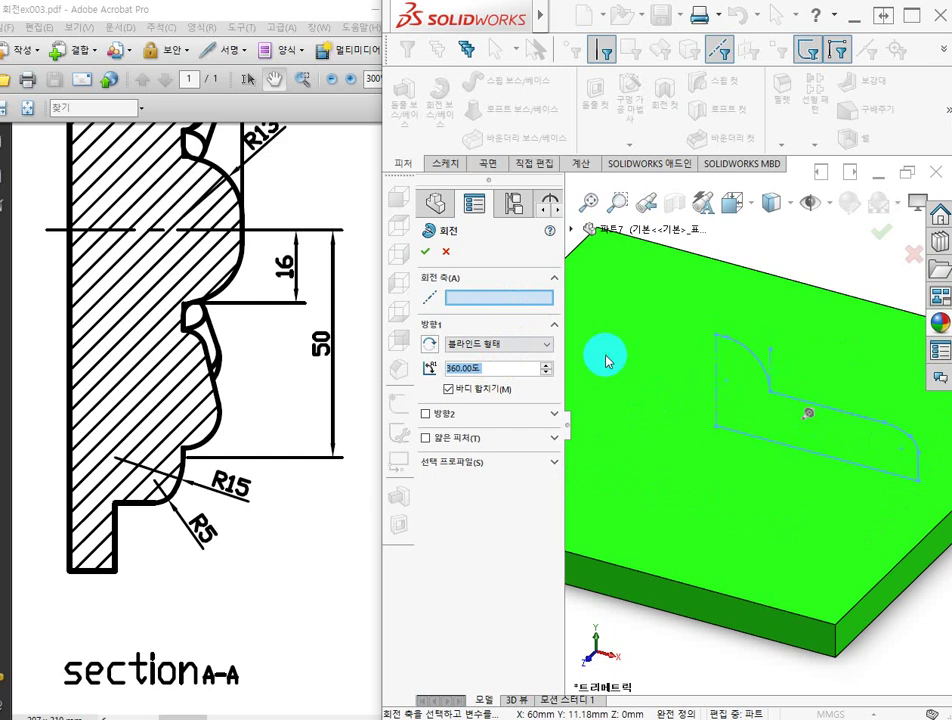
{"action": "mouse_move", "coordinate": [497, 318]}
{"action": "left_mouse_down"}
{"action": "mouse_move", "coordinate": [730, 368]}
{"action": "mouse_move", "coordinate": [756, 313]}
{"action": "mouse_move", "coordinate": [563, 331]}
{"action": "mouse_move", "coordinate": [524, 305]}
{"action": "left_mouse_up"}
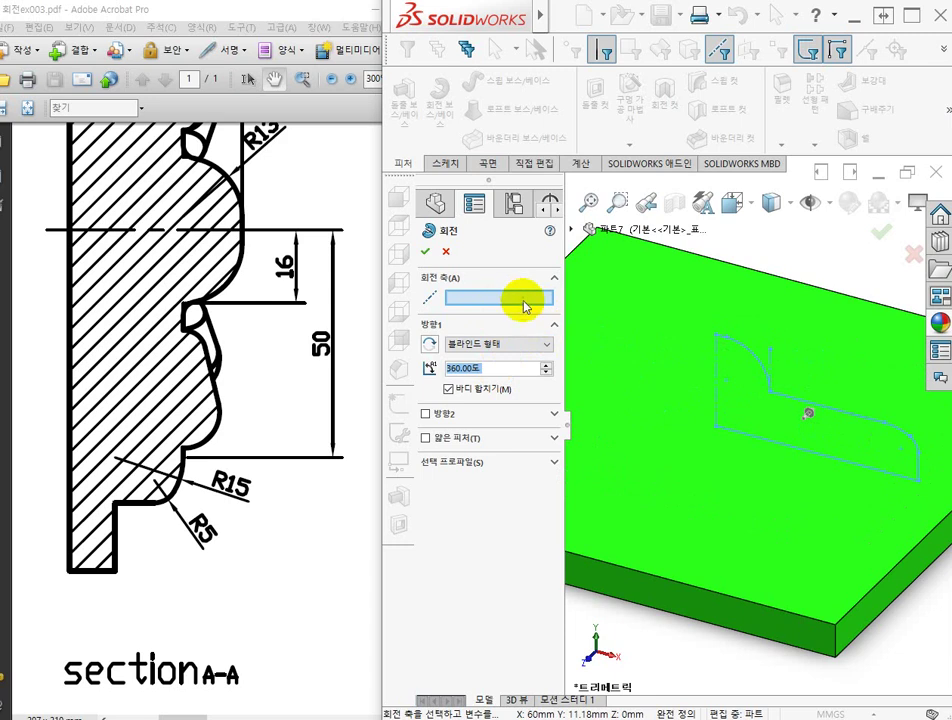
{"action": "left_click", "coordinate": [718, 369]}
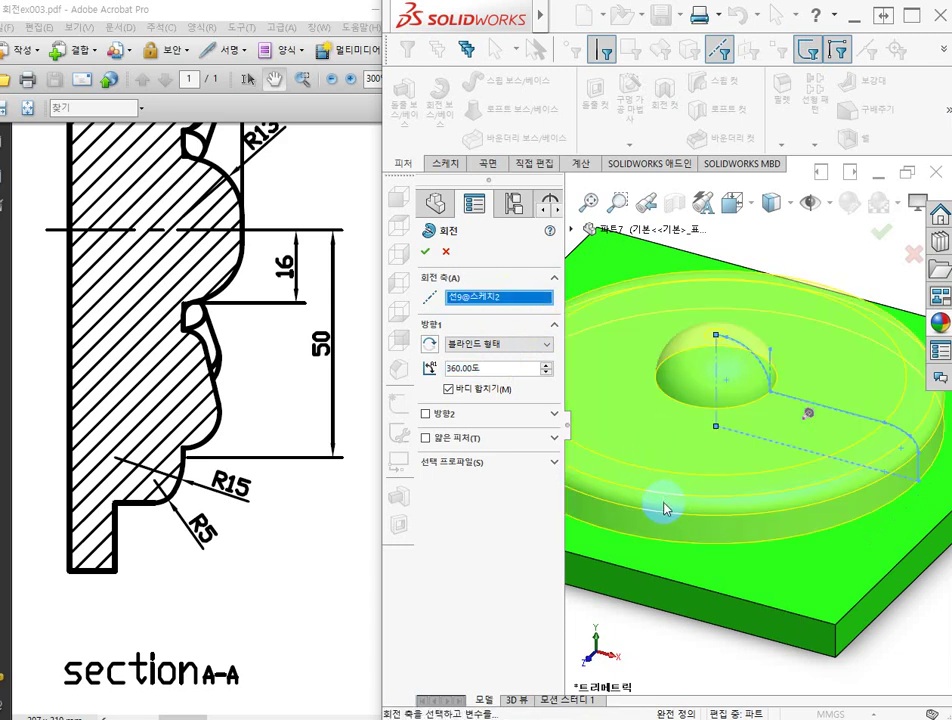
{"action": "scroll", "coordinate": [658, 516], "scroll_direction": "up", "scroll_amount": 3}
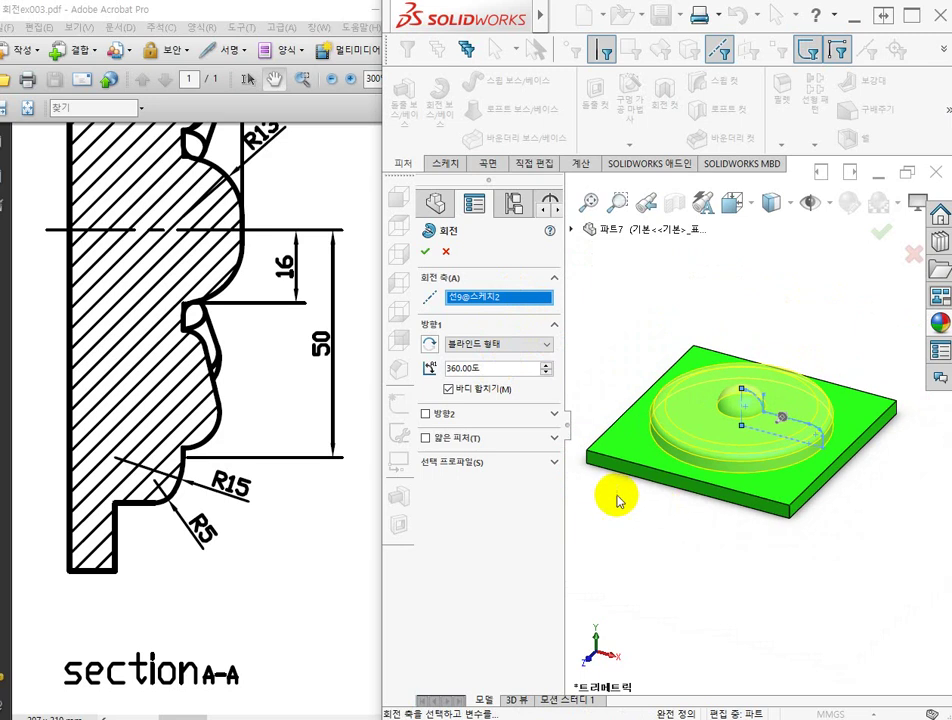
{"action": "left_click", "coordinate": [424, 253]}
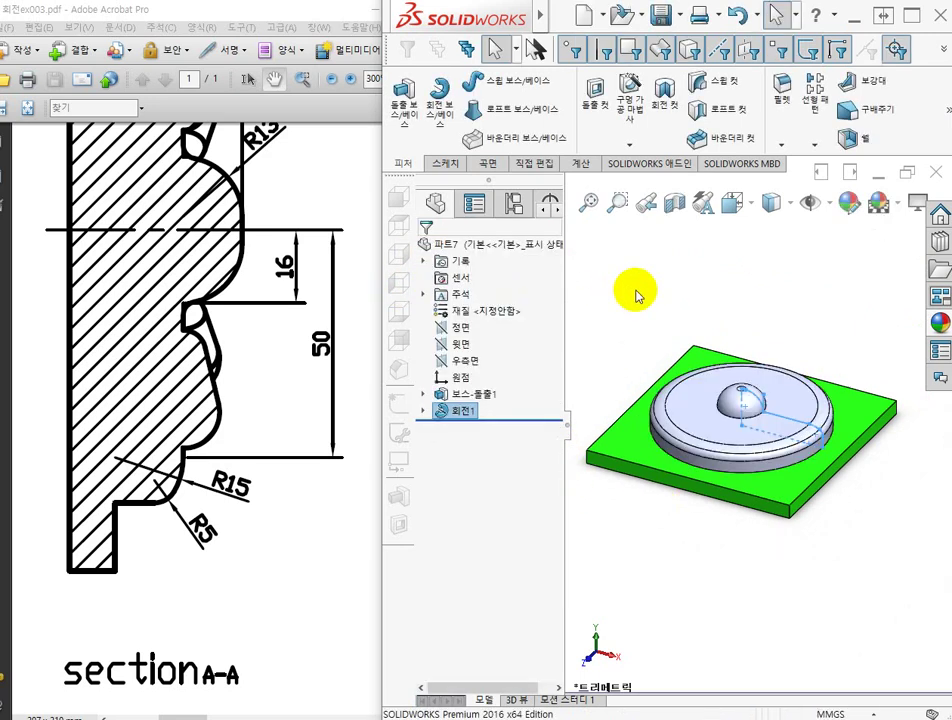
Step: Colour the revolved feature cyan
{"action": "left_click", "coordinate": [479, 413]}
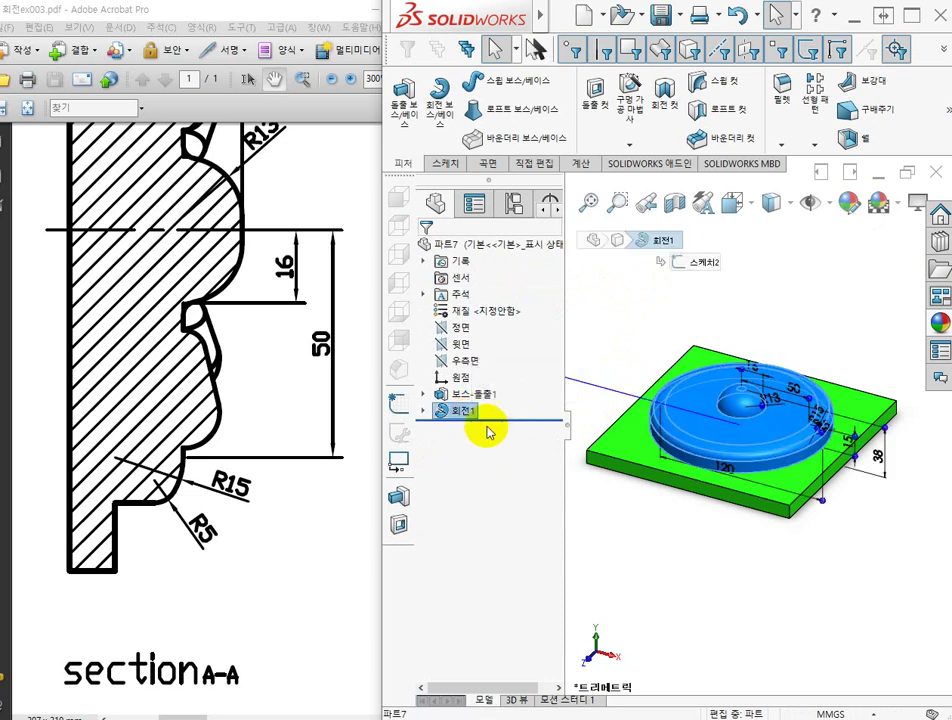
{"action": "left_click", "coordinate": [455, 412]}
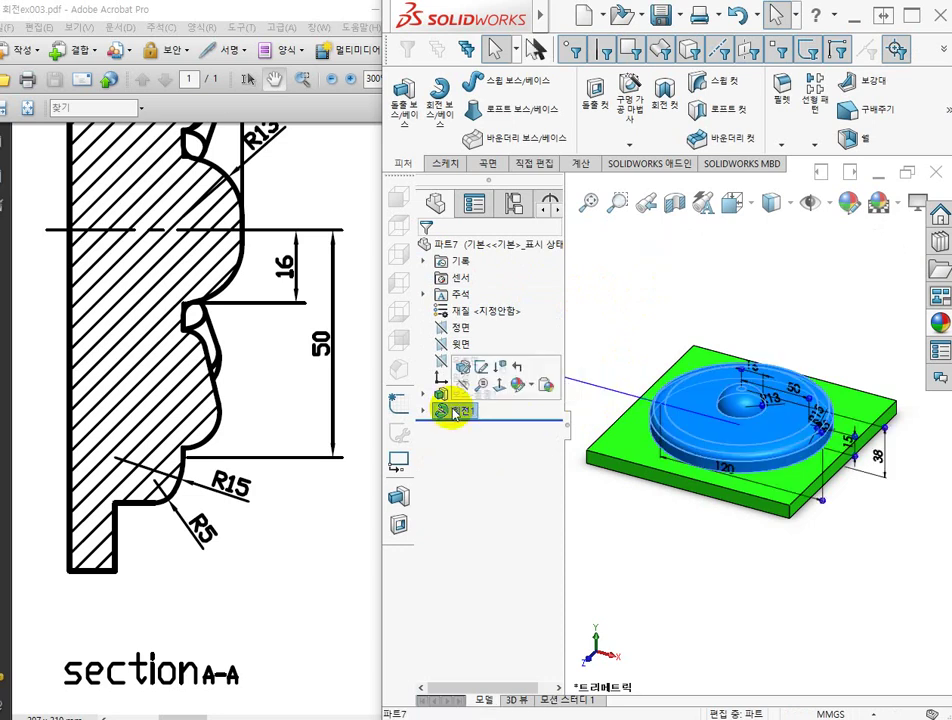
{"action": "left_click", "coordinate": [518, 388]}
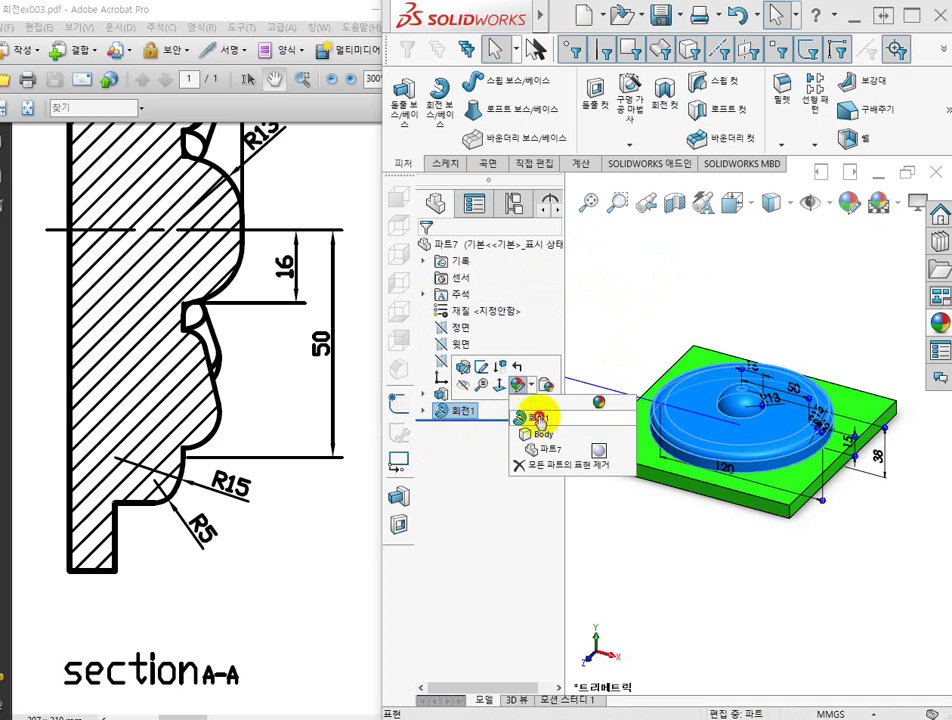
{"action": "left_click", "coordinate": [539, 418]}
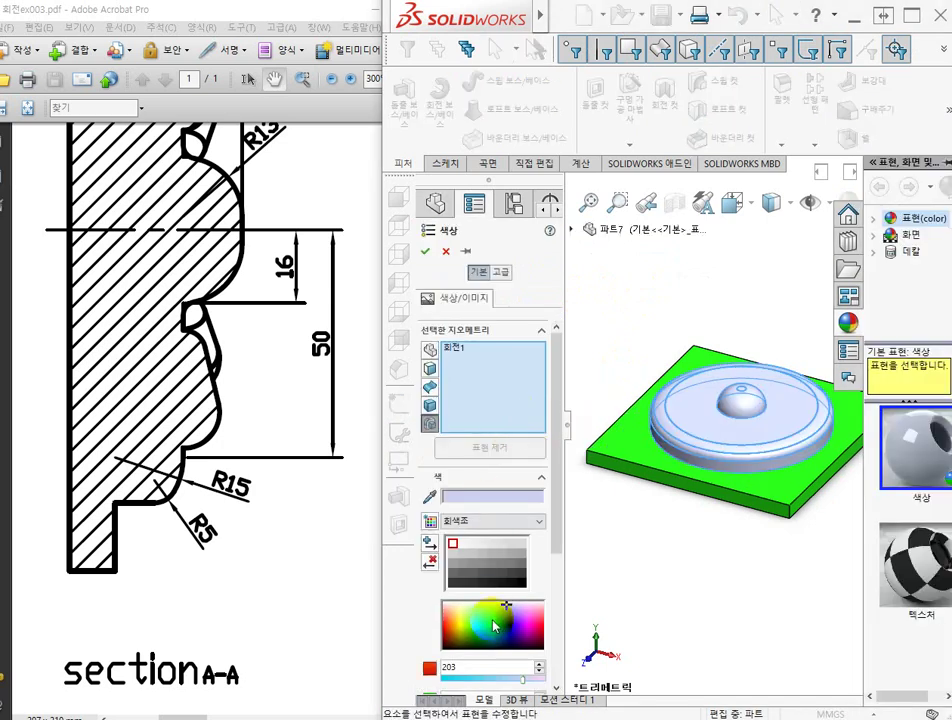
{"action": "left_click", "coordinate": [495, 625]}
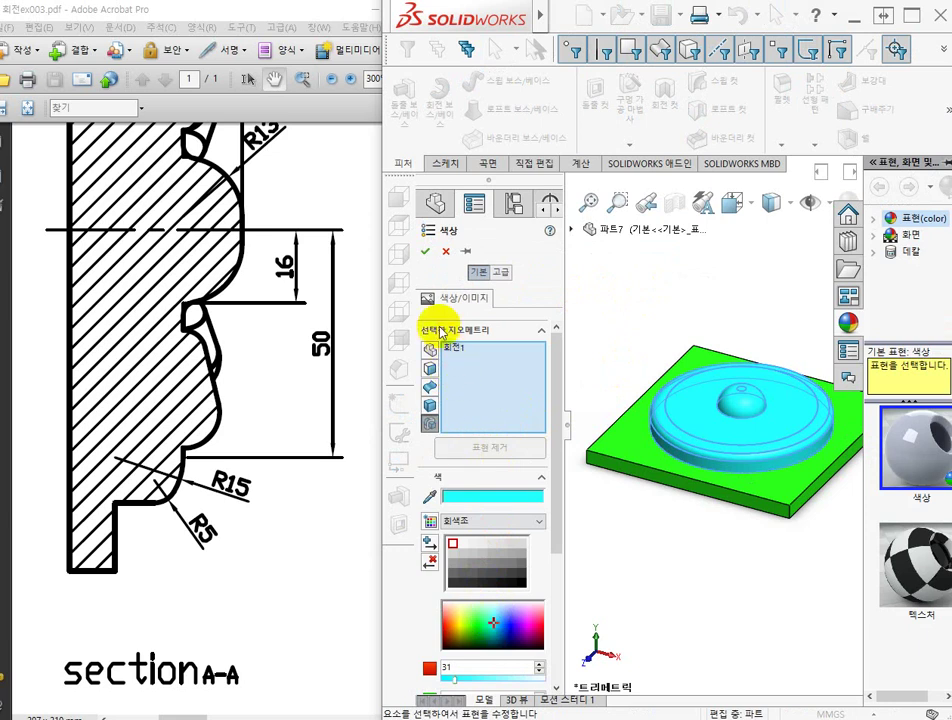
{"action": "left_click", "coordinate": [425, 256]}
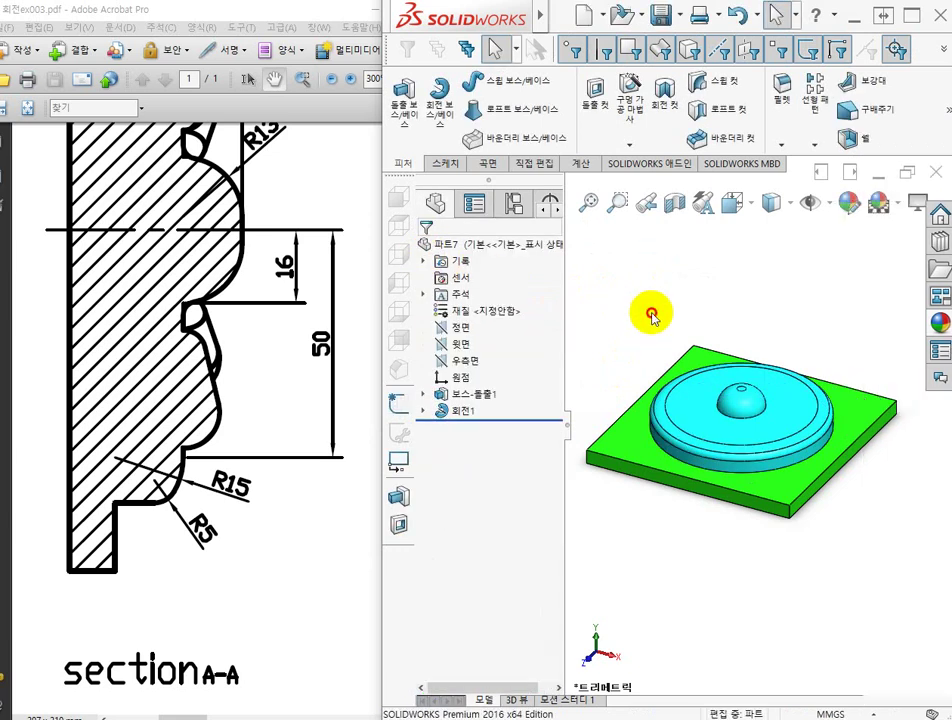
Step: Examine the teardrop-shaped features around the hub in the plan and isometric views of the 회전ex003 drawing in Adobe Acrobat
{"action": "middle_click_drag", "start_coordinate": [810, 440], "coordinate": [686, 430]}
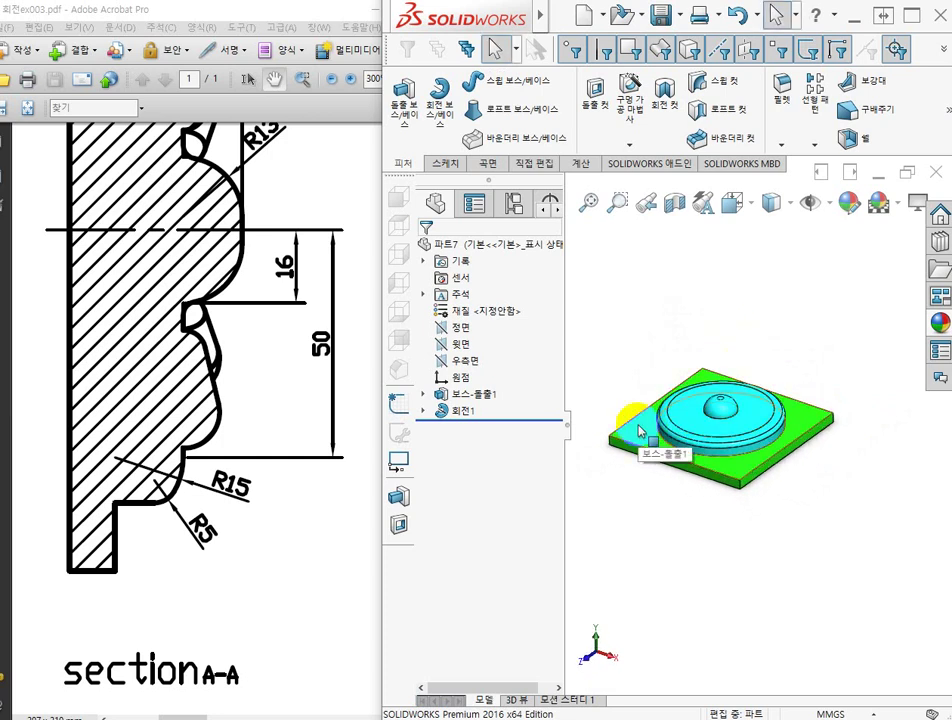
{"action": "left_click", "coordinate": [311, 389]}
{"action": "mouse_move", "coordinate": [311, 389]}
{"action": "left_mouse_down"}
{"action": "mouse_move", "coordinate": [270, 423]}
{"action": "mouse_move", "coordinate": [187, 548]}
{"action": "mouse_move", "coordinate": [221, 491]}
{"action": "mouse_move", "coordinate": [62, 568]}
{"action": "left_mouse_up"}
{"action": "mouse_move", "coordinate": [285, 533]}
{"action": "left_mouse_down"}
{"action": "mouse_move", "coordinate": [140, 508]}
{"action": "mouse_move", "coordinate": [208, 514]}
{"action": "left_mouse_up"}
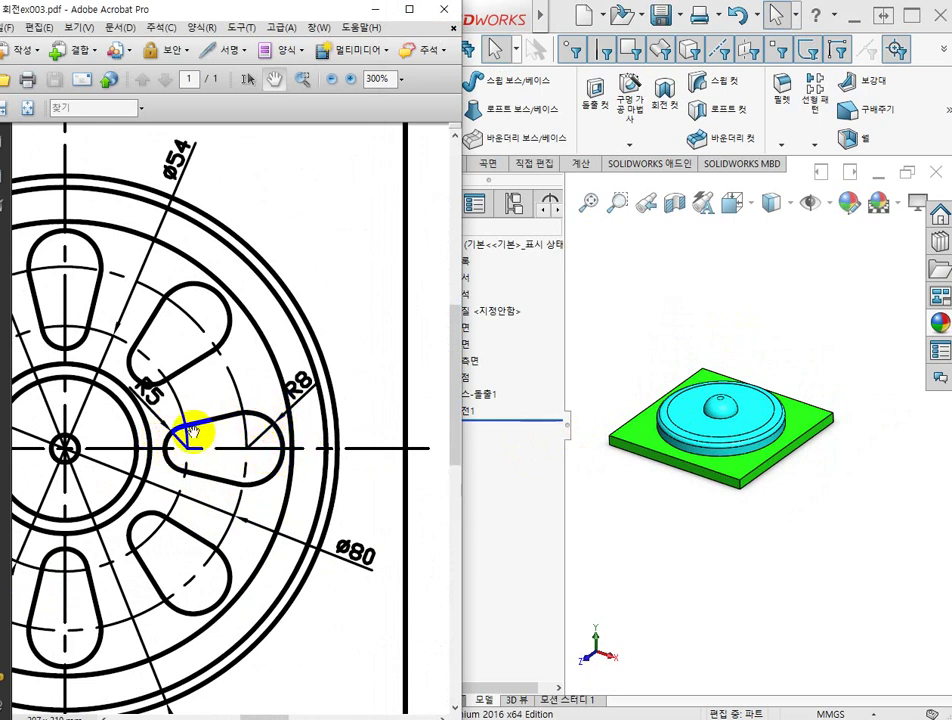
{"action": "scroll", "coordinate": [222, 484], "scroll_direction": "up", "scroll_amount": 3}
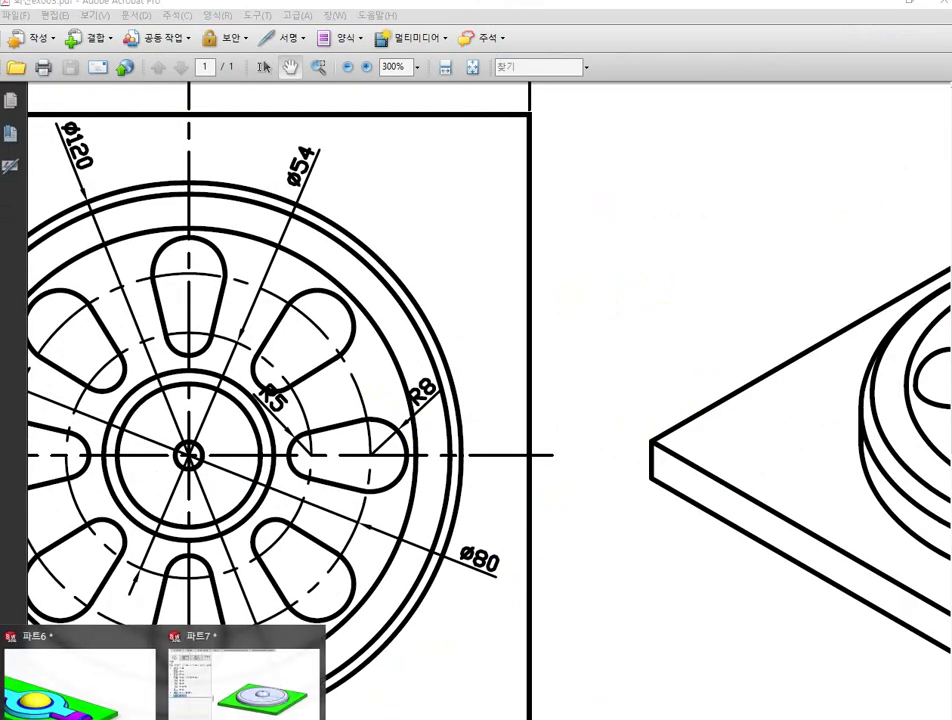
{"action": "left_click", "coordinate": [285, 637]}
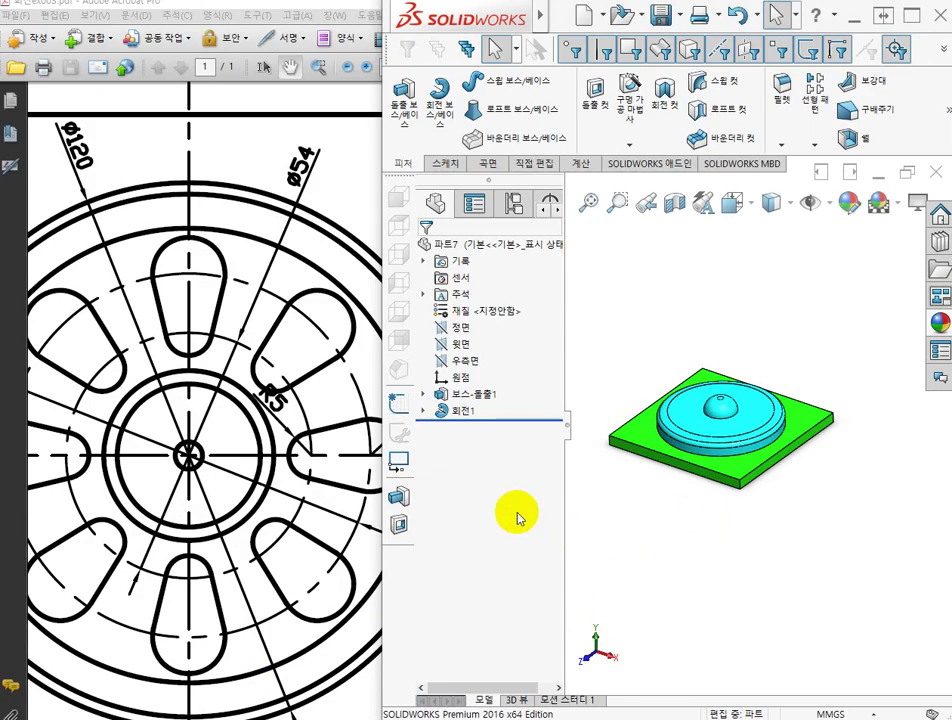
{"action": "left_click_drag", "start_coordinate": [280, 429], "coordinate": [201, 447]}
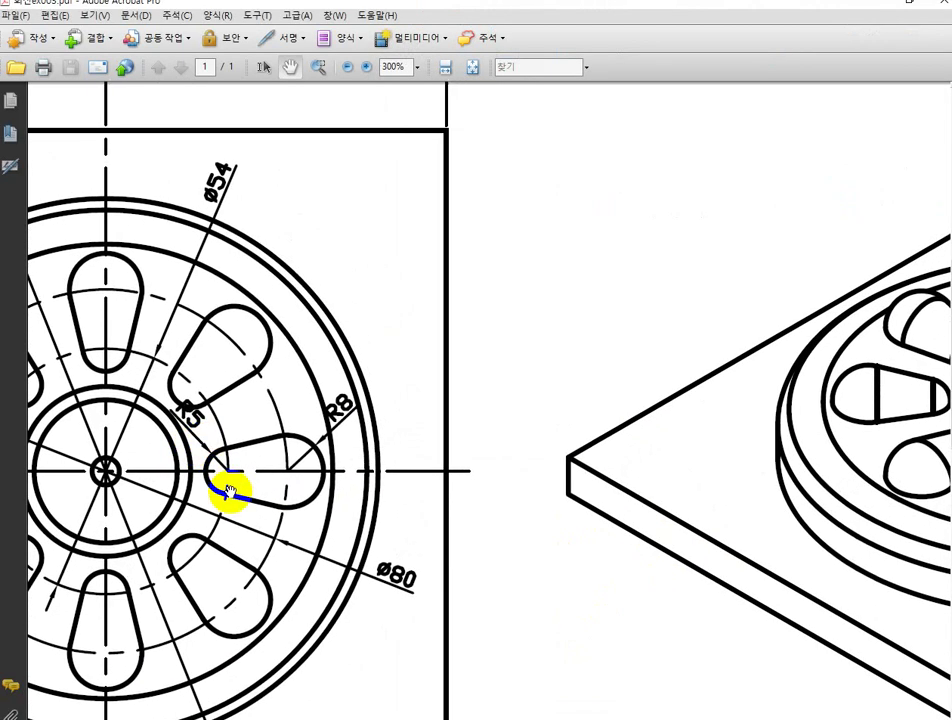
{"action": "left_click_drag", "start_coordinate": [255, 478], "coordinate": [144, 499]}
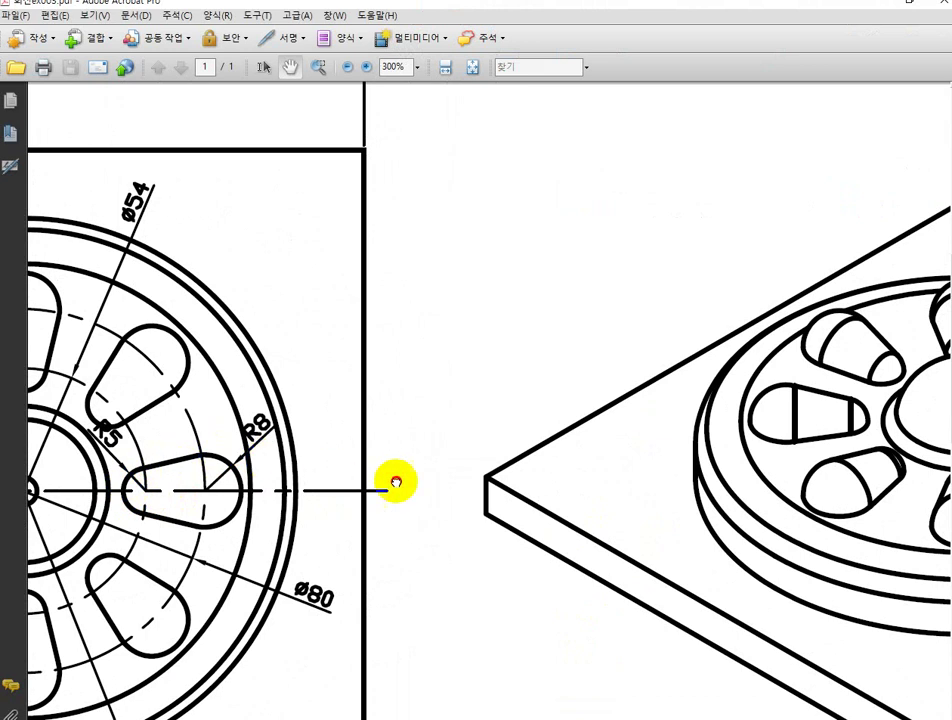
{"action": "left_click_drag", "start_coordinate": [630, 507], "coordinate": [263, 497]}
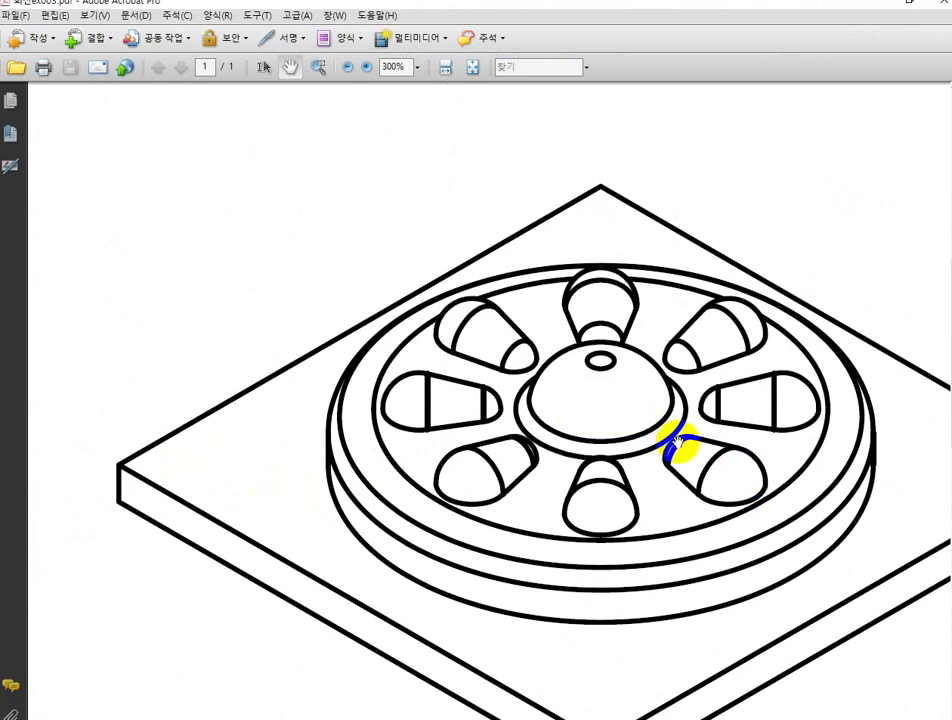
{"action": "mouse_move", "coordinate": [380, 440]}
{"action": "left_mouse_down"}
{"action": "mouse_move", "coordinate": [455, 446]}
{"action": "mouse_move", "coordinate": [700, 422]}
{"action": "left_mouse_up"}
{"action": "left_click_drag", "start_coordinate": [272, 488], "coordinate": [388, 499]}
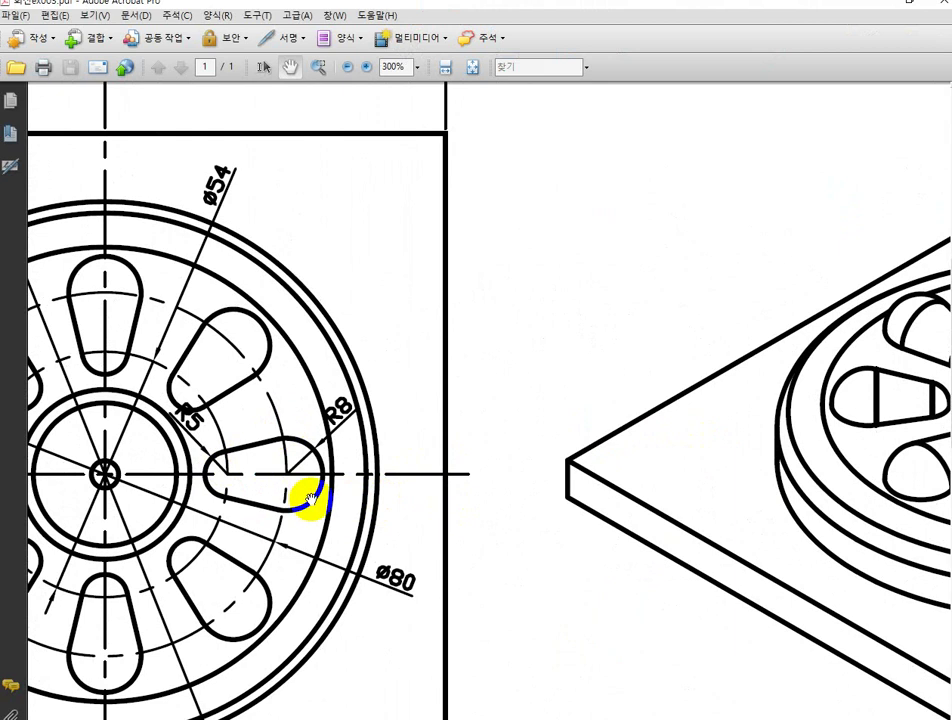
Step: Switch from the drawing to SOLIDWORKS and start a sketch on the flat top face of the cyan revolved disc
{"action": "mouse_move", "coordinate": [313, 505]}
{"action": "left_mouse_down"}
{"action": "mouse_move", "coordinate": [340, 527]}
{"action": "mouse_move", "coordinate": [378, 531]}
{"action": "mouse_move", "coordinate": [227, 527]}
{"action": "mouse_move", "coordinate": [234, 531]}
{"action": "left_mouse_up"}
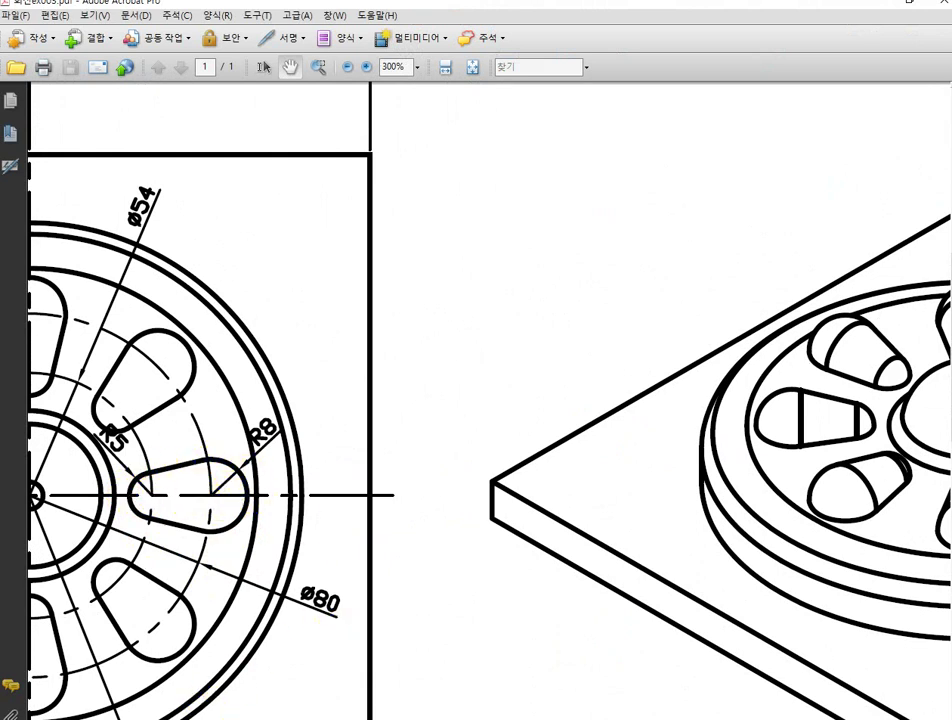
{"action": "left_click", "coordinate": [300, 676]}
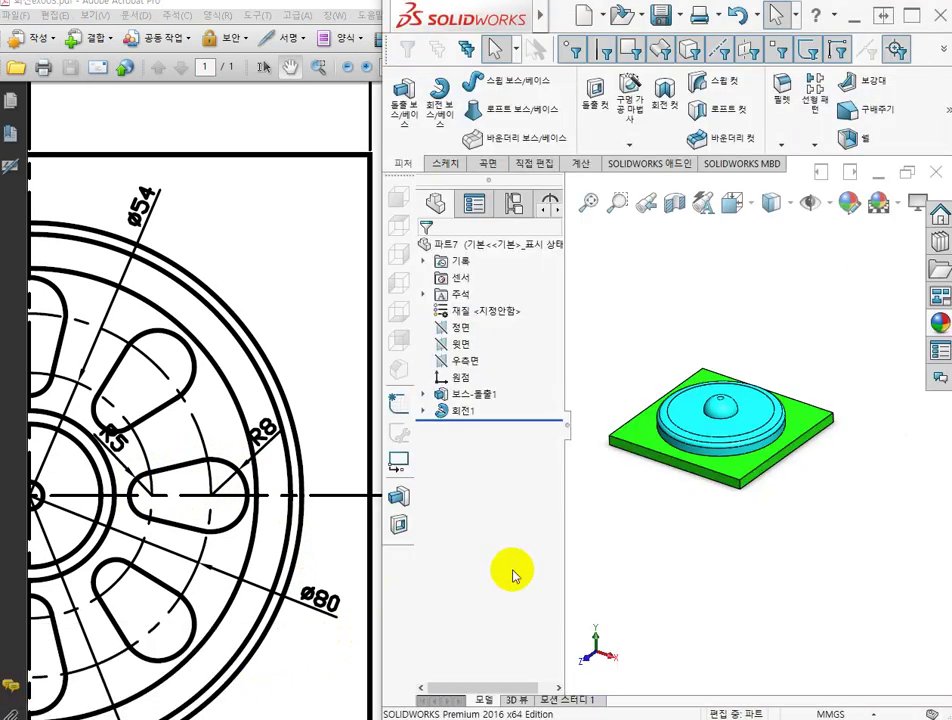
{"action": "scroll", "coordinate": [724, 470], "scroll_direction": "down", "scroll_amount": 3}
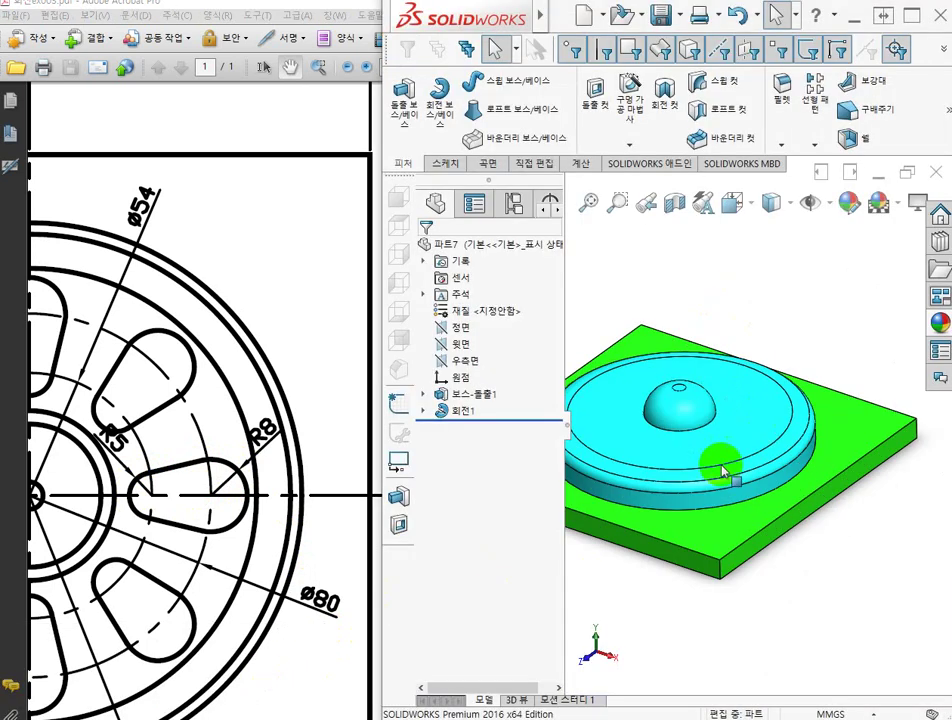
{"action": "double_click", "coordinate": [752, 418]}
{"action": "left_click", "coordinate": [806, 304]}
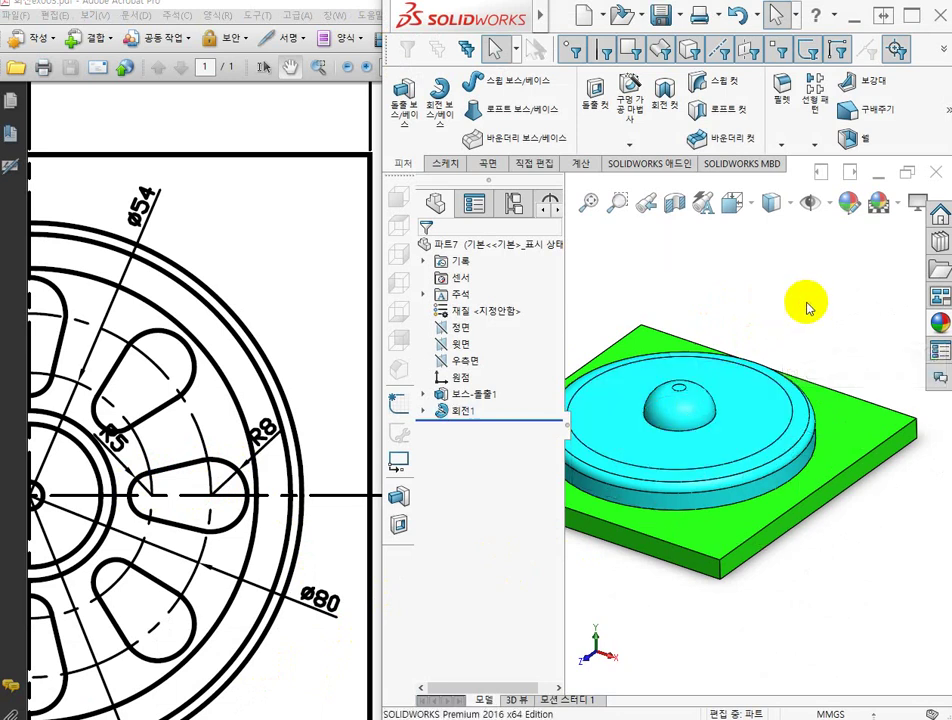
{"action": "left_click", "coordinate": [734, 426]}
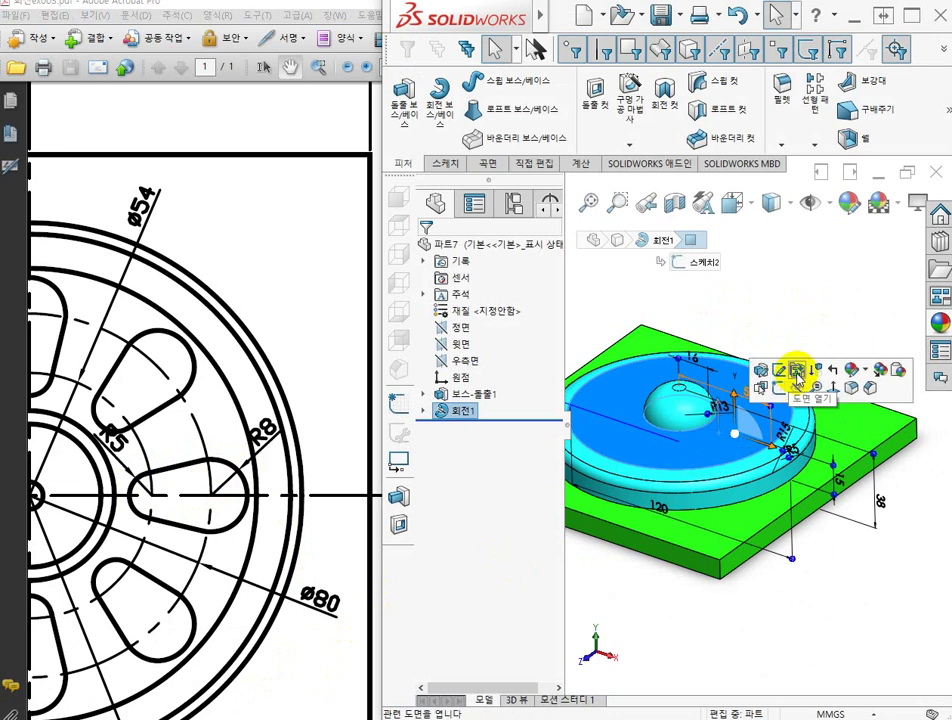
{"action": "left_click", "coordinate": [780, 390]}
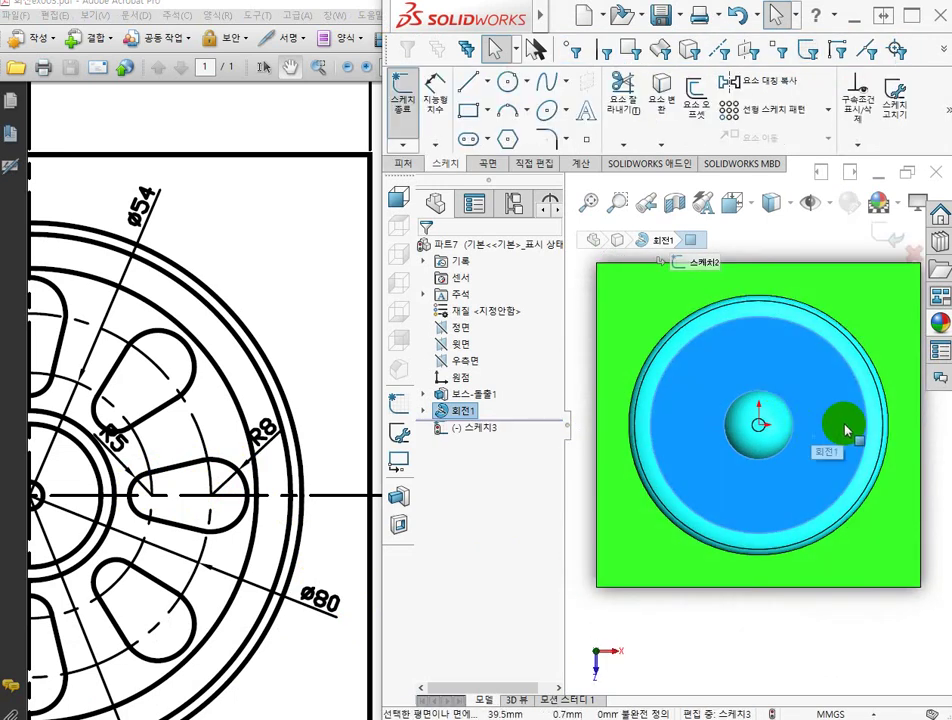
Step: Sketch a closed half teardrop: horizontal base line, outer arc about R8.8, slanted line about 12 mm long and inner arc about R5.2
{"action": "scroll", "coordinate": [846, 355], "scroll_direction": "down", "scroll_amount": 5}
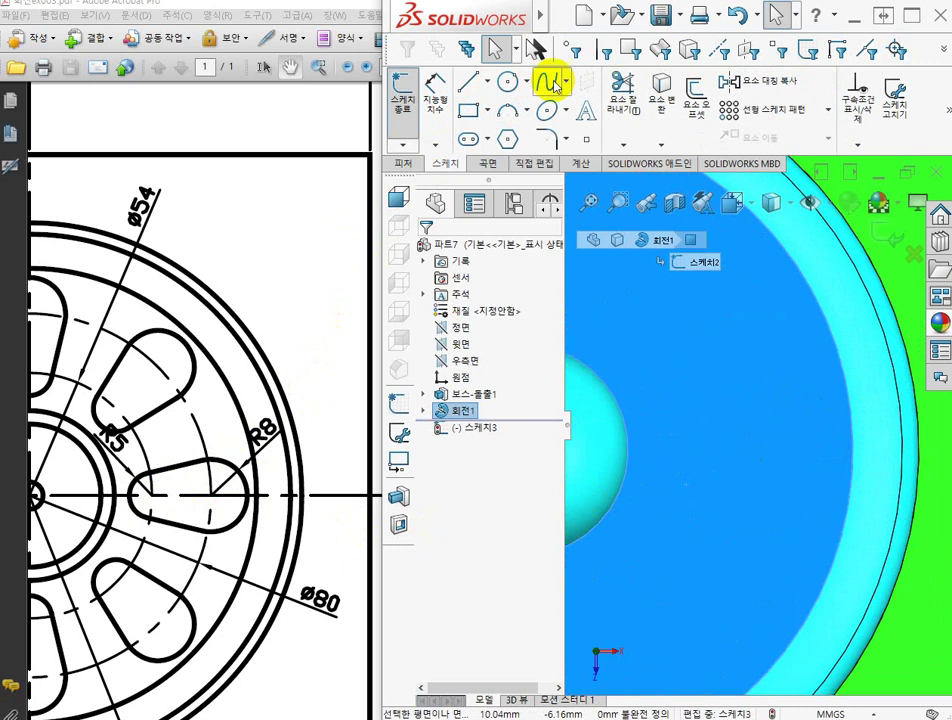
{"action": "left_click", "coordinate": [466, 83]}
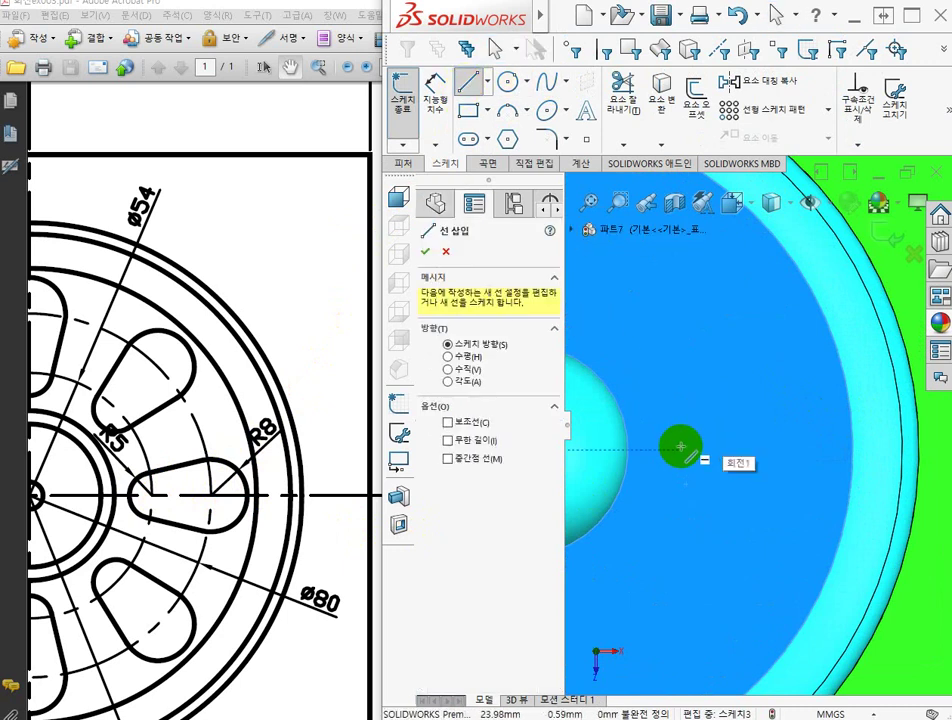
{"action": "left_click", "coordinate": [680, 447]}
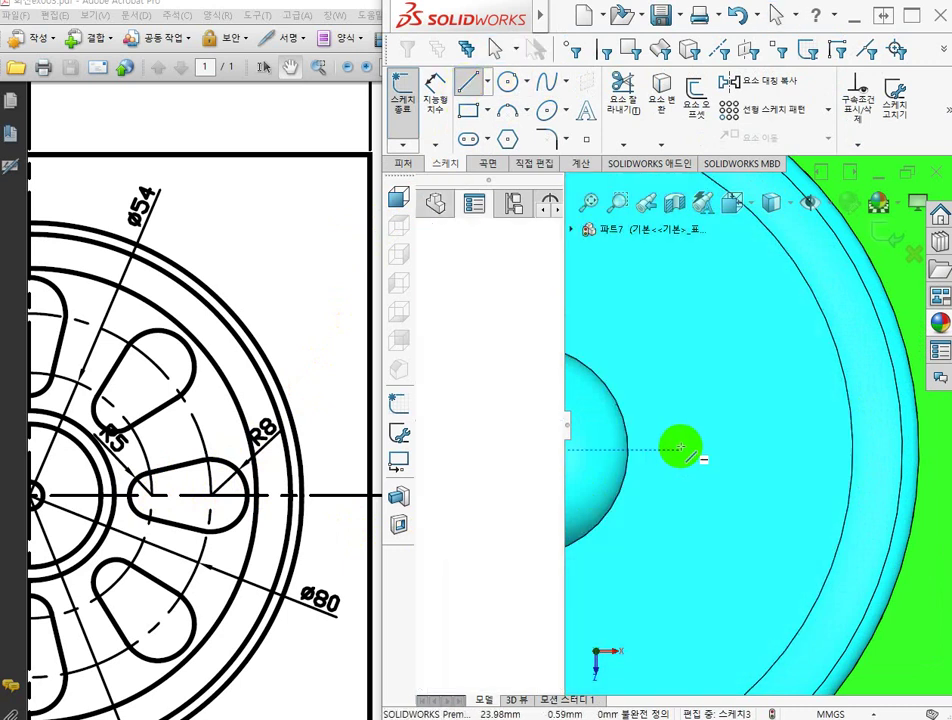
{"action": "left_click", "coordinate": [817, 450]}
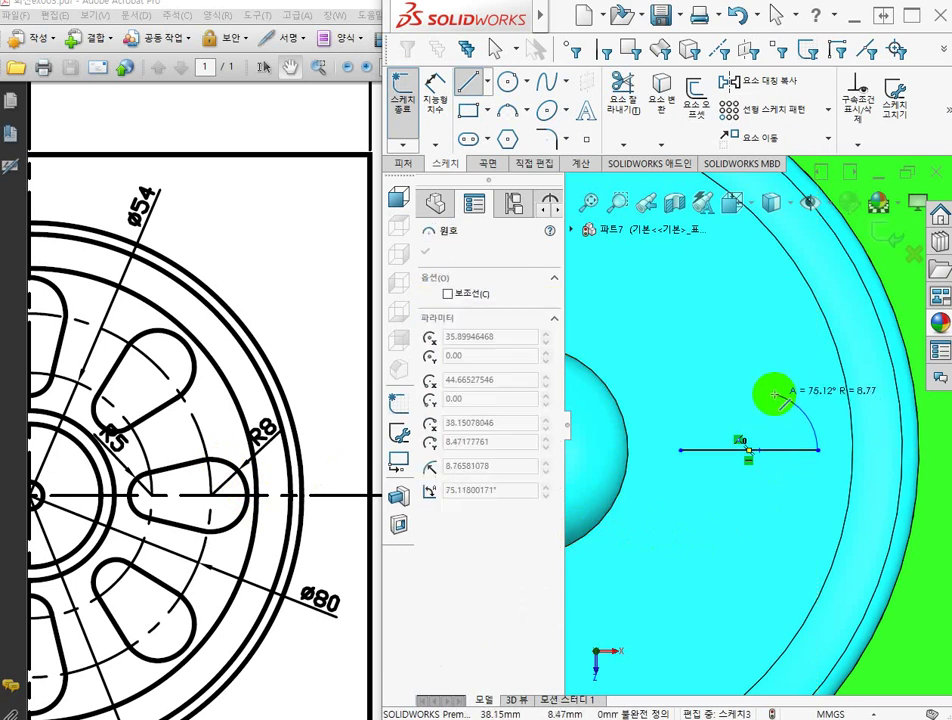
{"action": "left_click", "coordinate": [775, 395]}
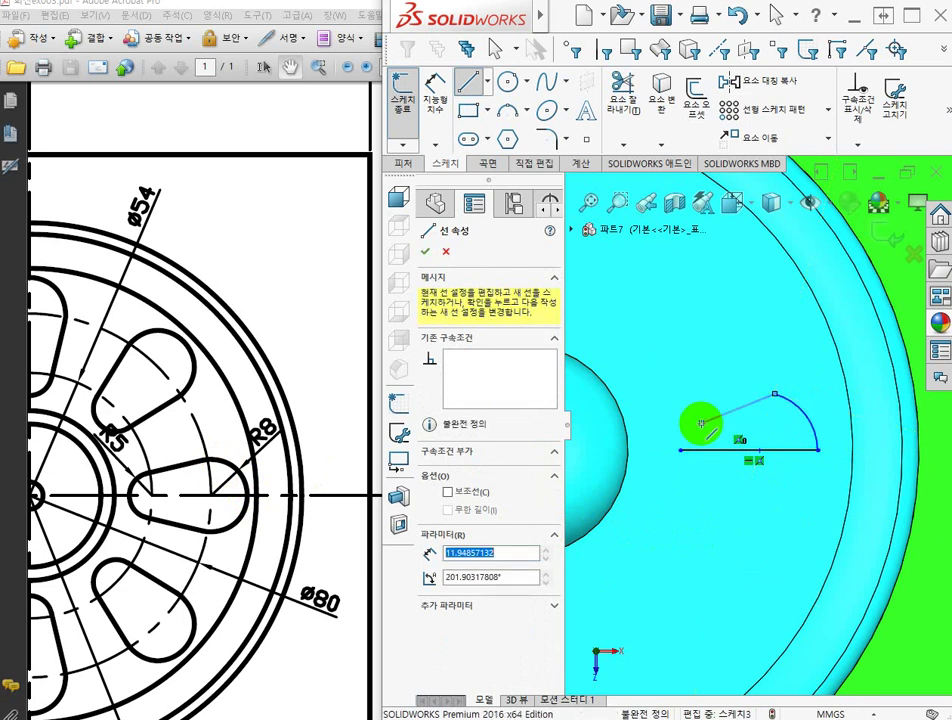
{"action": "left_click", "coordinate": [701, 424]}
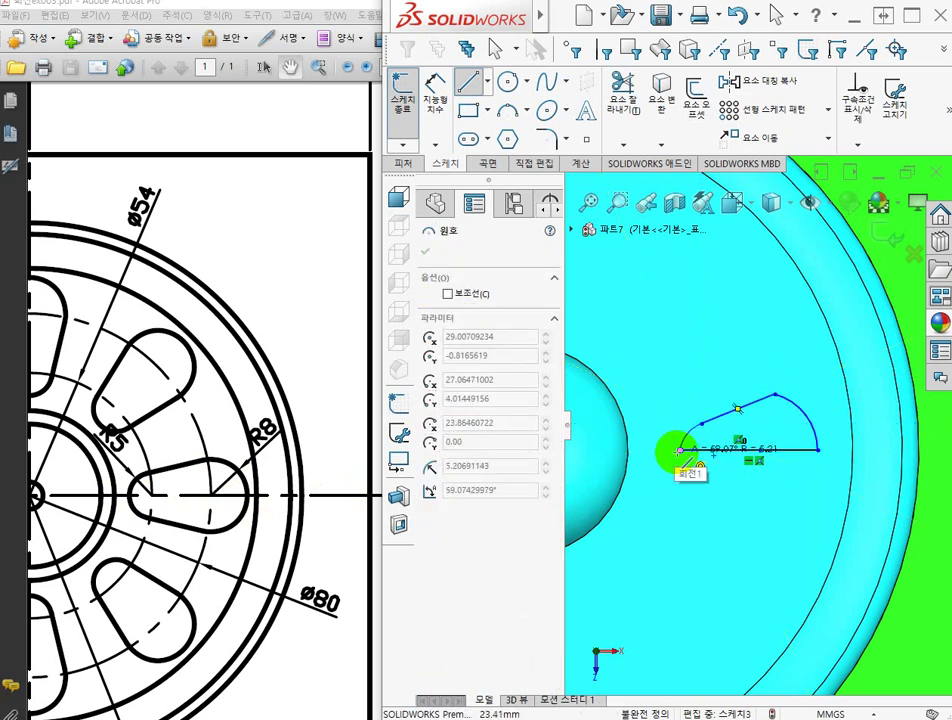
{"action": "left_click", "coordinate": [680, 450]}
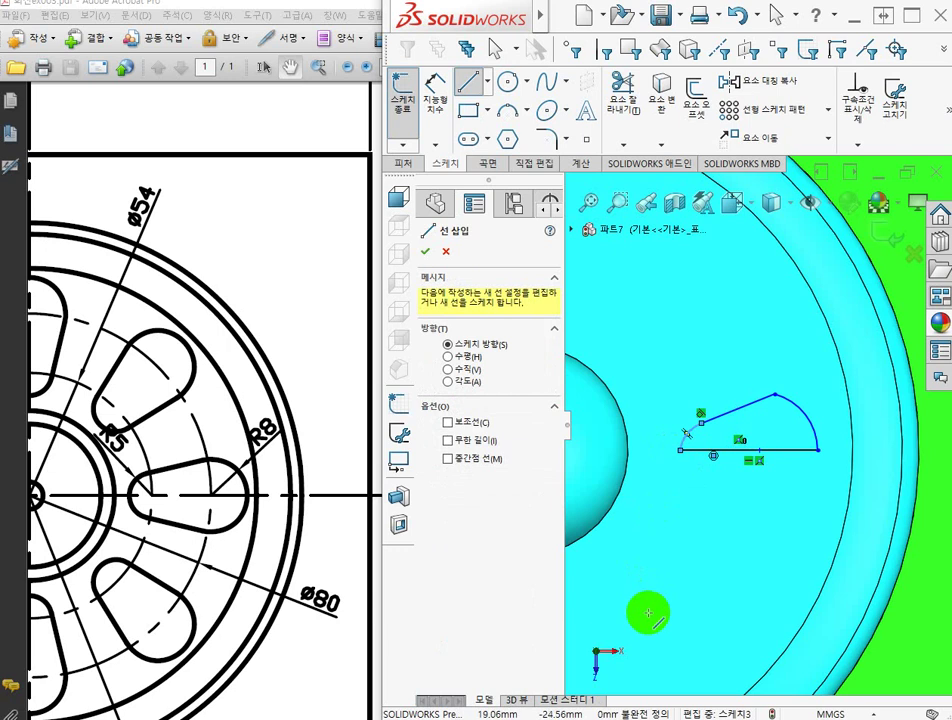
{"action": "left_click", "coordinate": [425, 253]}
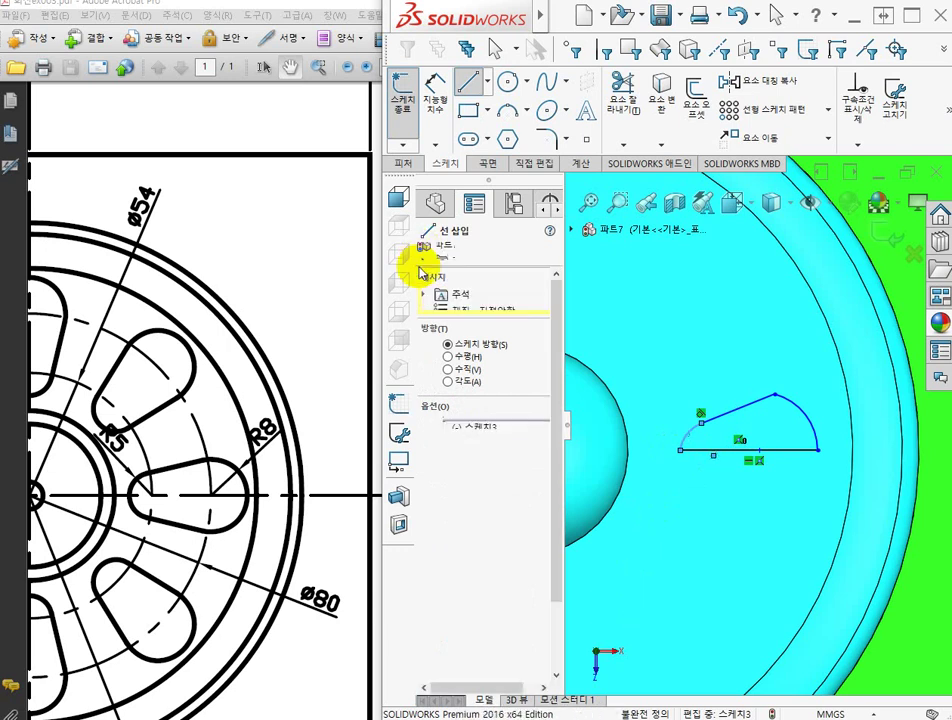
{"action": "left_click", "coordinate": [422, 253]}
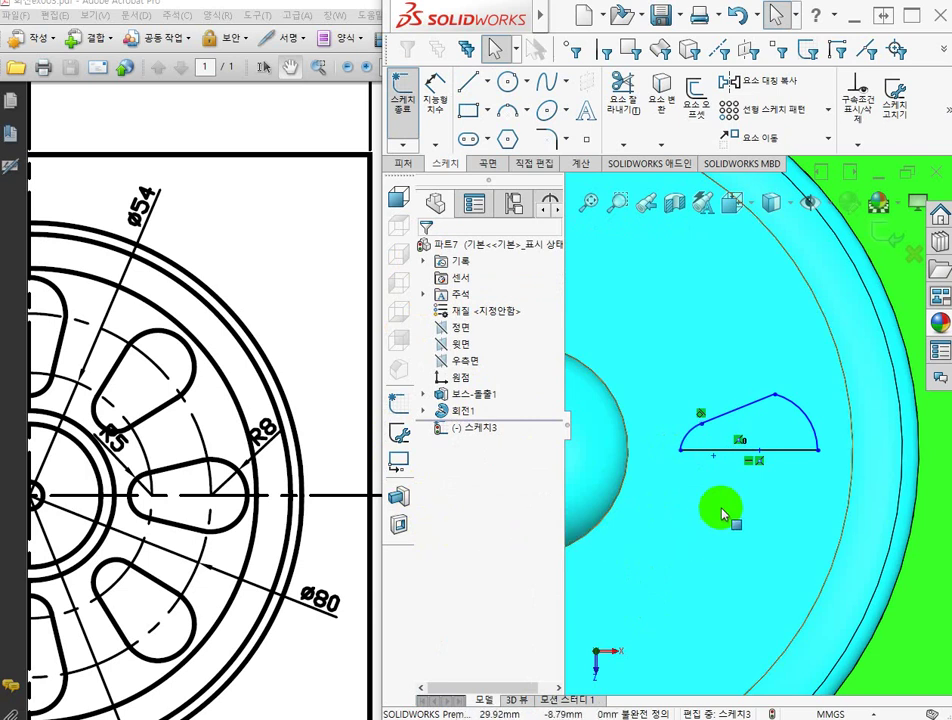
Step: Make the slanted line tangent to the larger outer arc of the half teardrop
{"action": "left_click", "coordinate": [806, 414]}
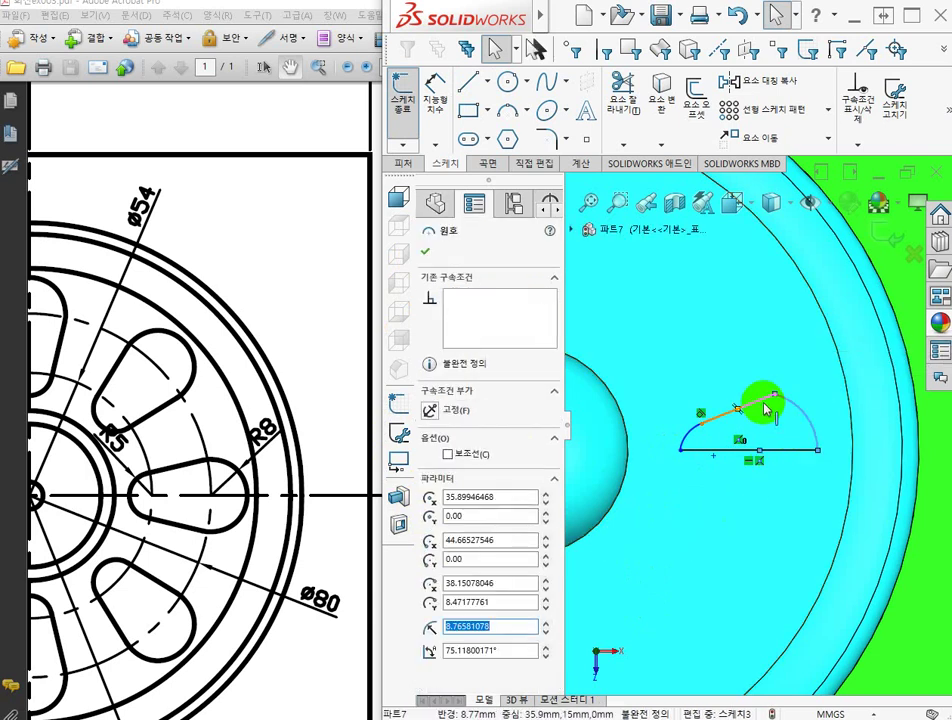
{"action": "left_click", "coordinate": [767, 404]}
{"action": "left_click", "coordinate": [772, 398], "text": "ctrl"}
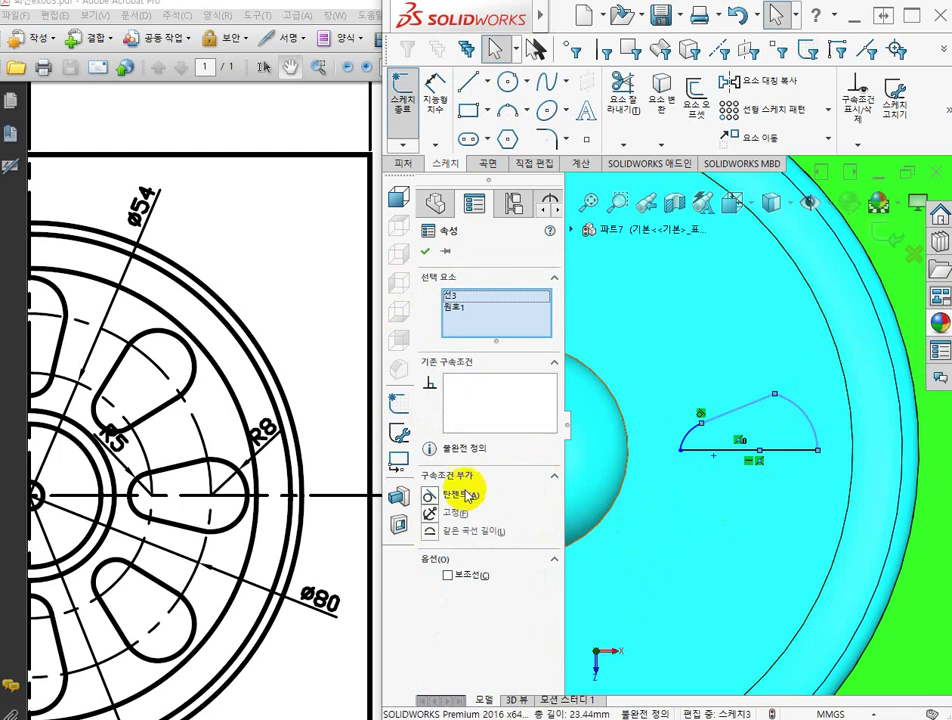
{"action": "left_click", "coordinate": [433, 497]}
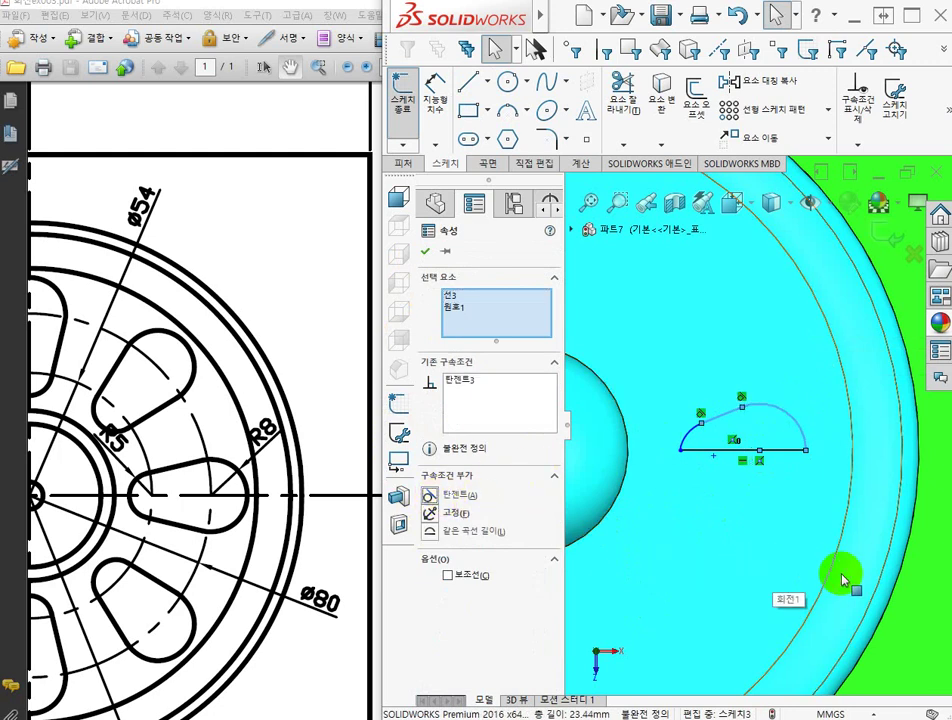
{"action": "scroll", "coordinate": [730, 480], "scroll_direction": "down", "scroll_amount": 3}
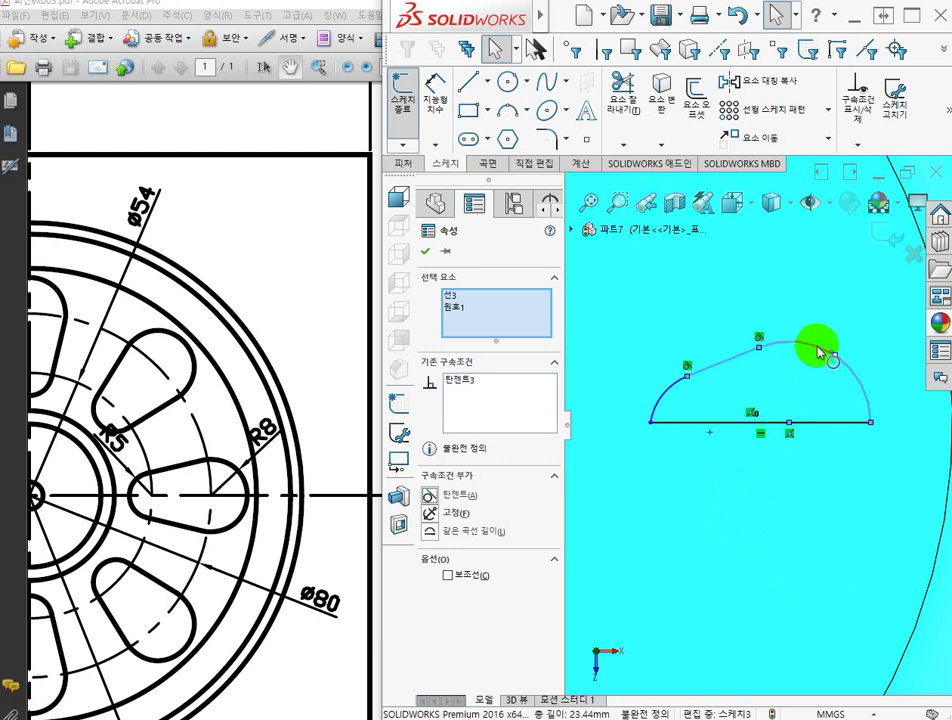
{"action": "left_click", "coordinate": [812, 459]}
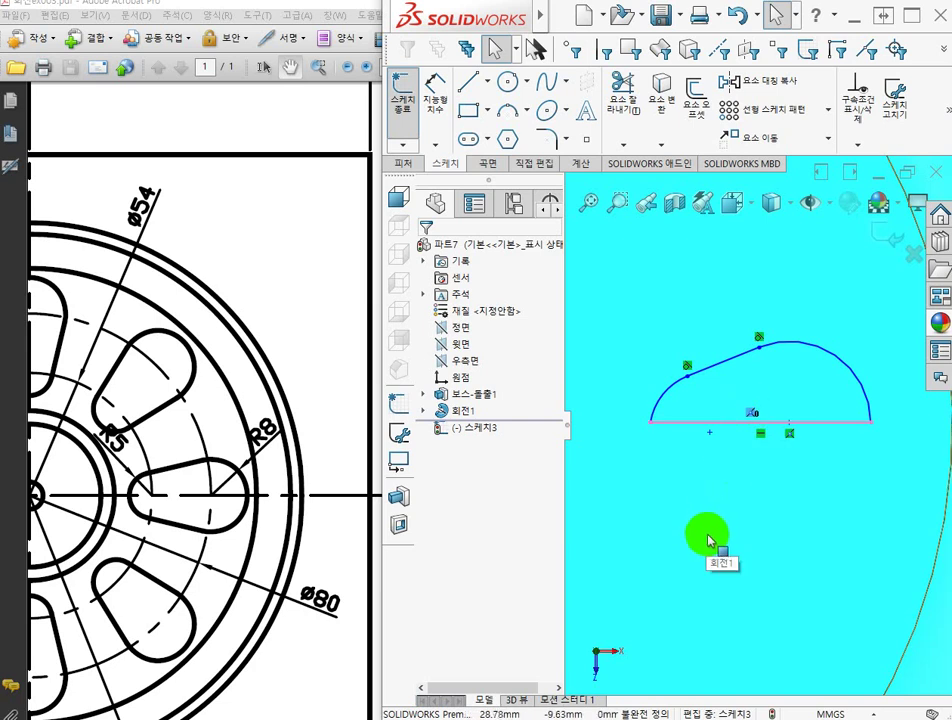
{"action": "key", "text": "Escape"}
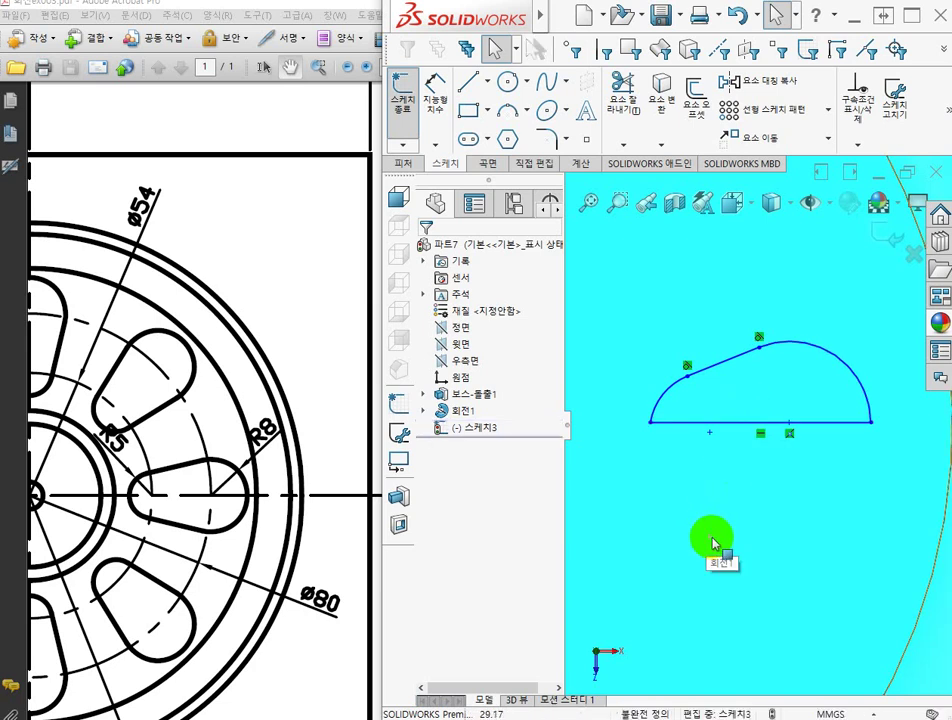
{"action": "left_click", "coordinate": [818, 423]}
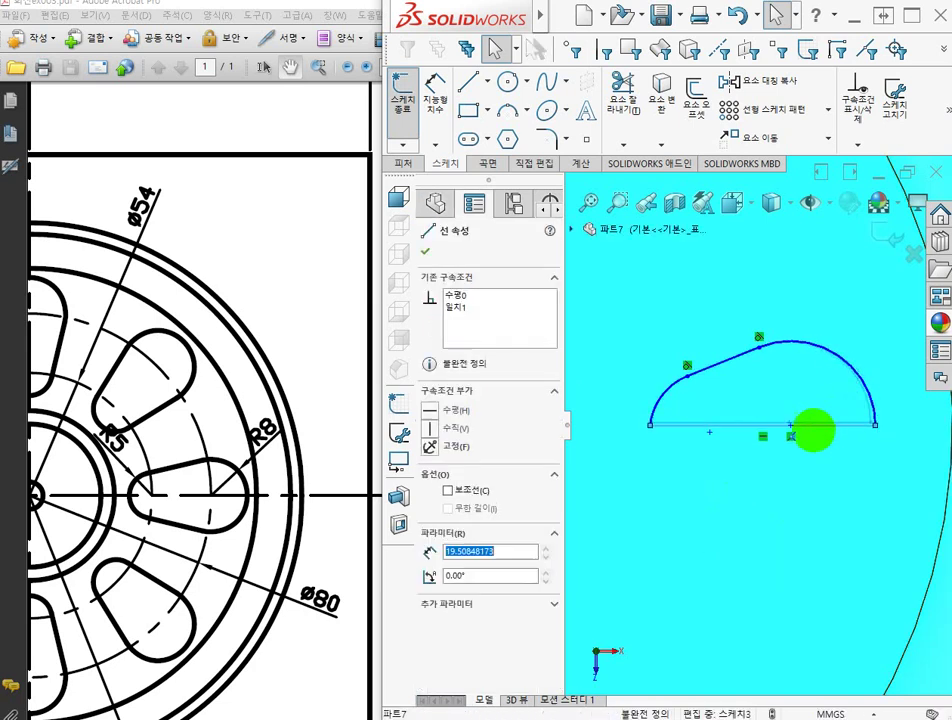
{"action": "scroll", "coordinate": [650, 549], "scroll_direction": "up", "scroll_amount": 3}
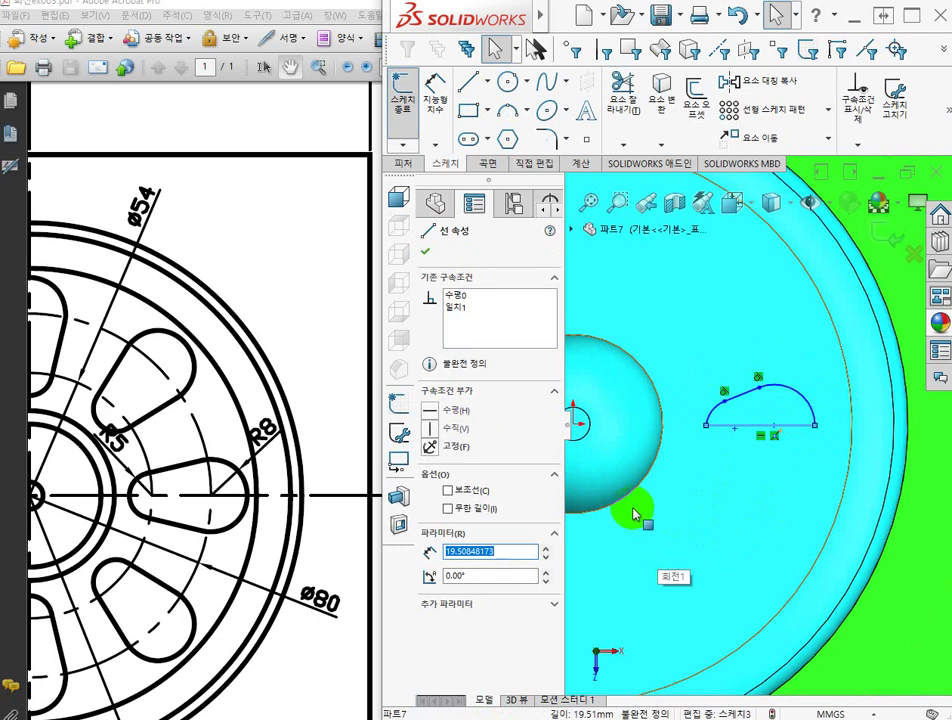
{"action": "scroll", "coordinate": [634, 514], "scroll_direction": "up", "scroll_amount": 2}
{"action": "scroll", "coordinate": [620, 470], "scroll_direction": "down", "scroll_amount": 4}
{"action": "scroll", "coordinate": [680, 480], "scroll_direction": "up", "scroll_amount": 2}
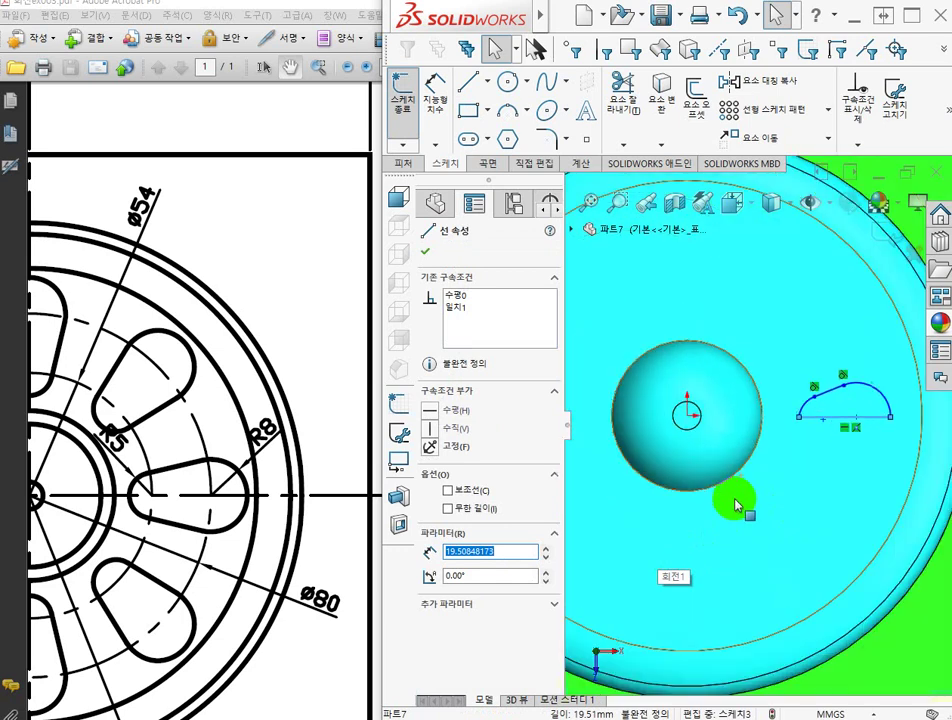
{"action": "scroll", "coordinate": [740, 500], "scroll_direction": "up", "scroll_amount": 1}
{"action": "scroll", "coordinate": [828, 440], "scroll_direction": "down", "scroll_amount": 1}
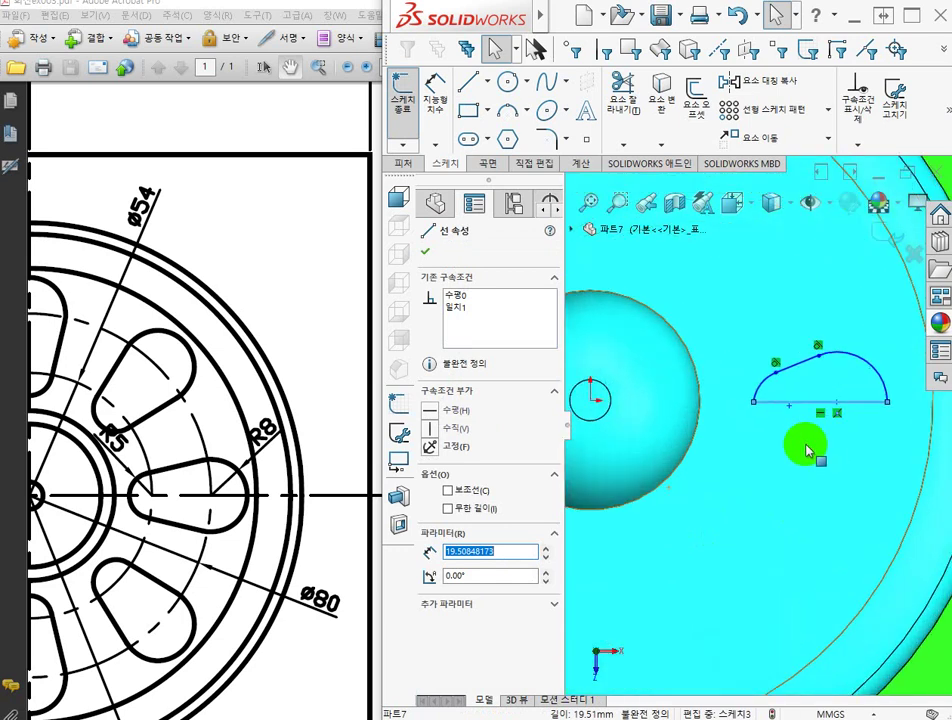
{"action": "scroll", "coordinate": [814, 440], "scroll_direction": "down", "scroll_amount": 2}
{"action": "left_click", "coordinate": [812, 448]}
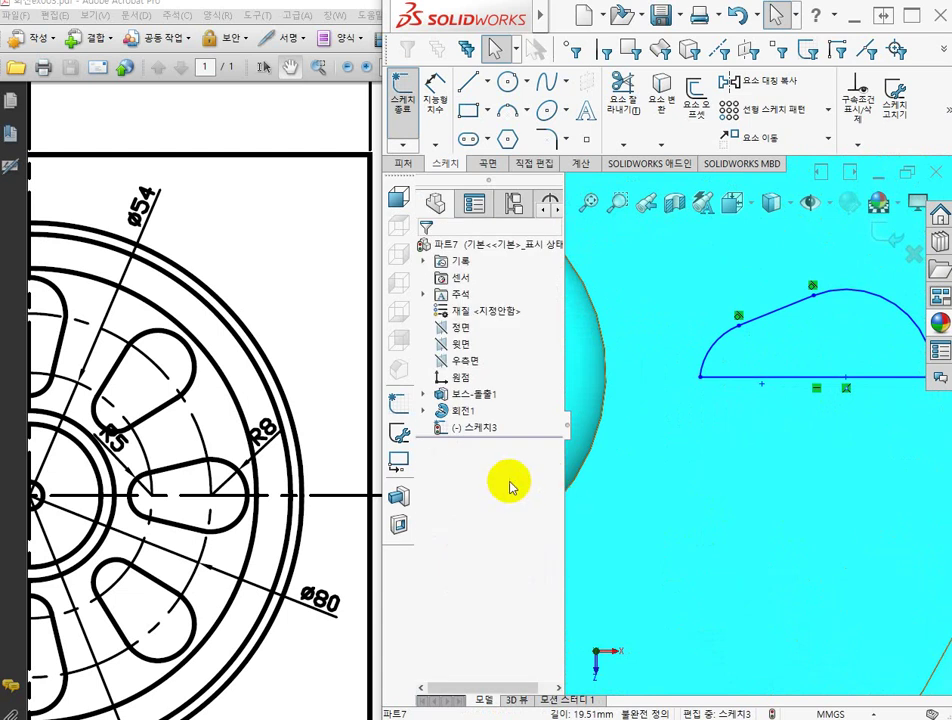
Step: Delete the coincident relation between the larger arc's centre point and the horizontal base line
{"action": "left_click", "coordinate": [700, 426]}
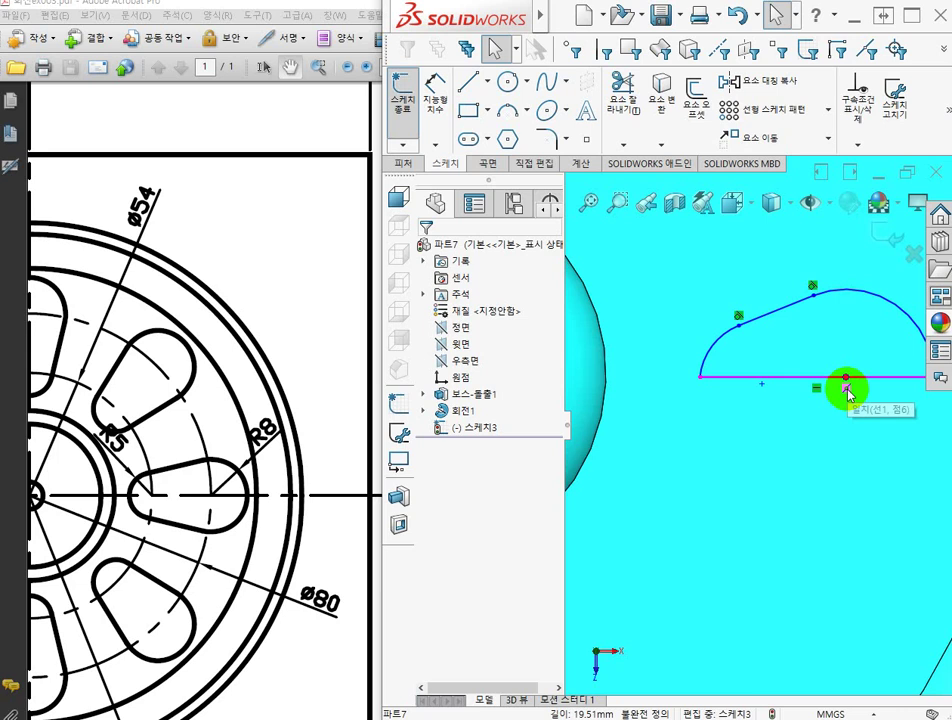
{"action": "scroll", "coordinate": [825, 450], "scroll_direction": "up", "scroll_amount": 3}
{"action": "scroll", "coordinate": [839, 436], "scroll_direction": "down", "scroll_amount": 2}
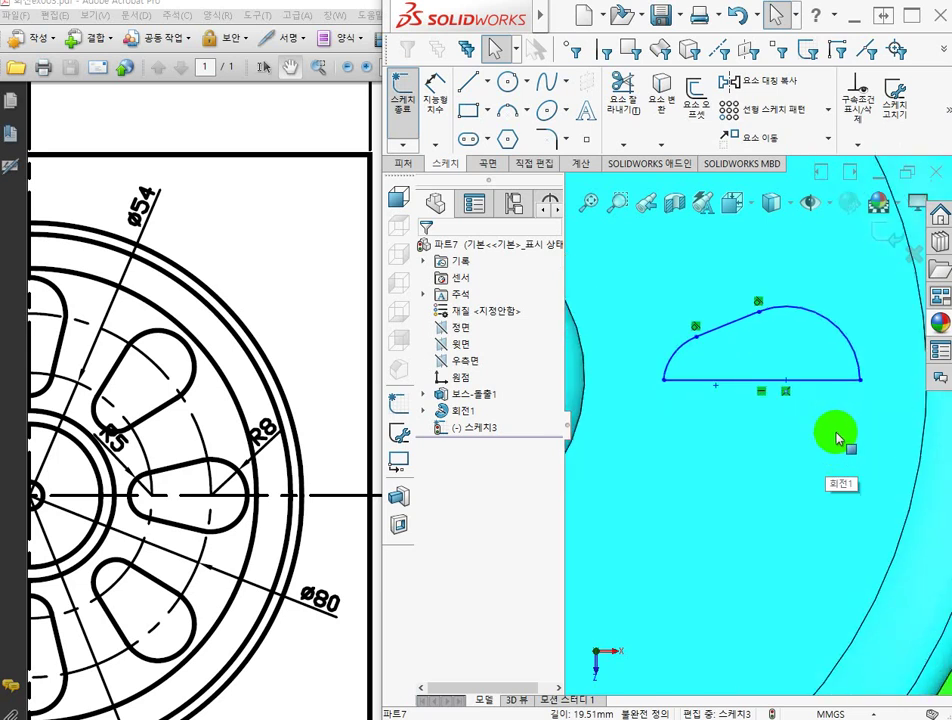
{"action": "left_click", "coordinate": [785, 389]}
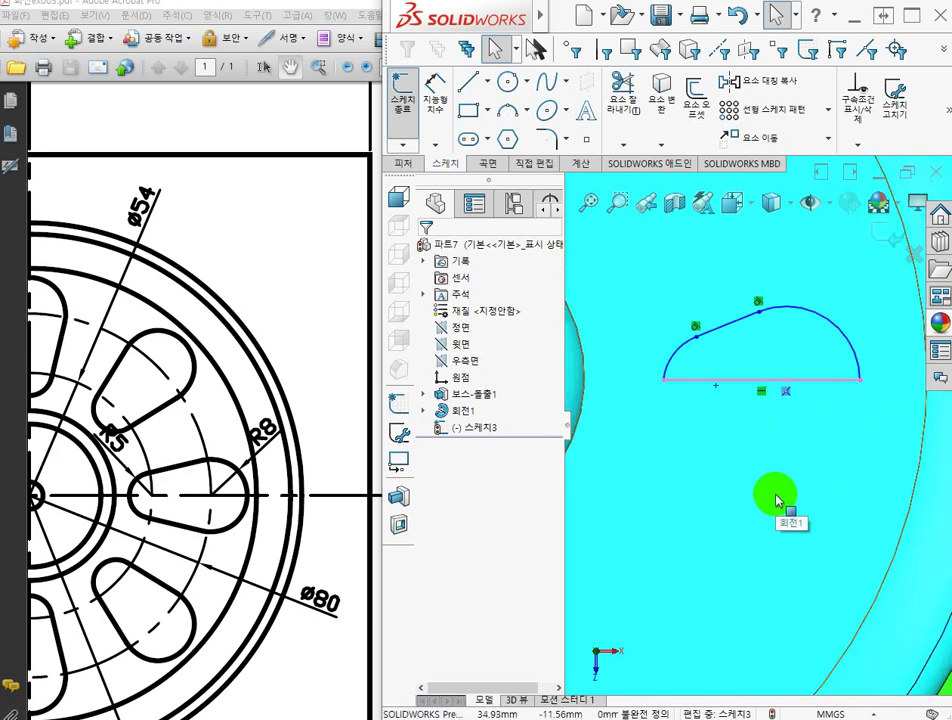
{"action": "left_click", "coordinate": [776, 499]}
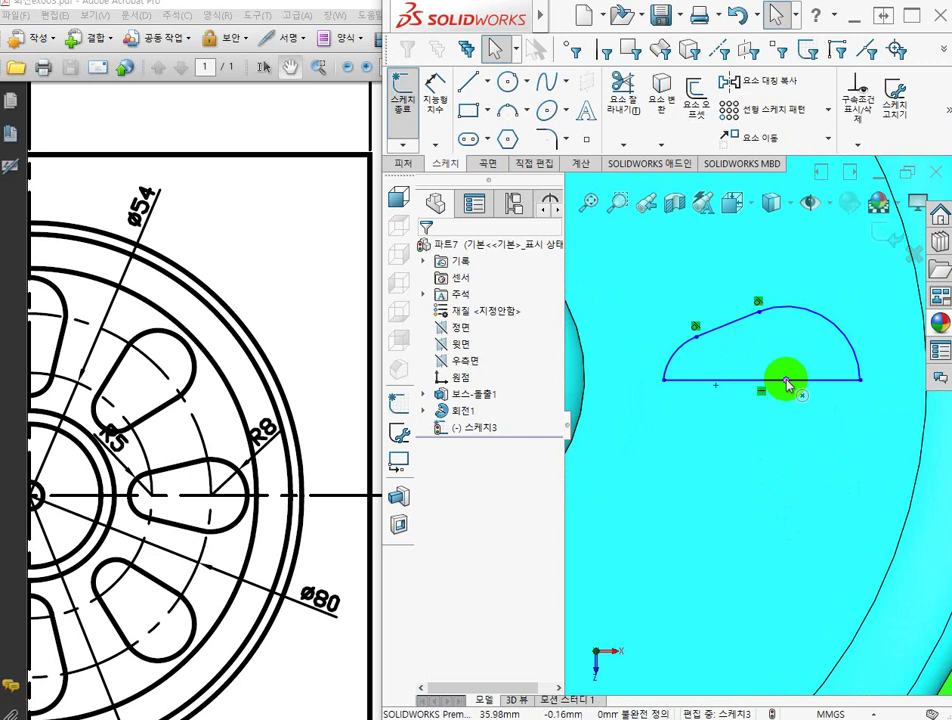
{"action": "mouse_move", "coordinate": [786, 389]}
{"action": "left_mouse_down"}
{"action": "mouse_move", "coordinate": [788, 400]}
{"action": "mouse_move", "coordinate": [787, 392]}
{"action": "left_mouse_up"}
{"action": "left_click", "coordinate": [787, 450]}
{"action": "left_click", "coordinate": [786, 403]}
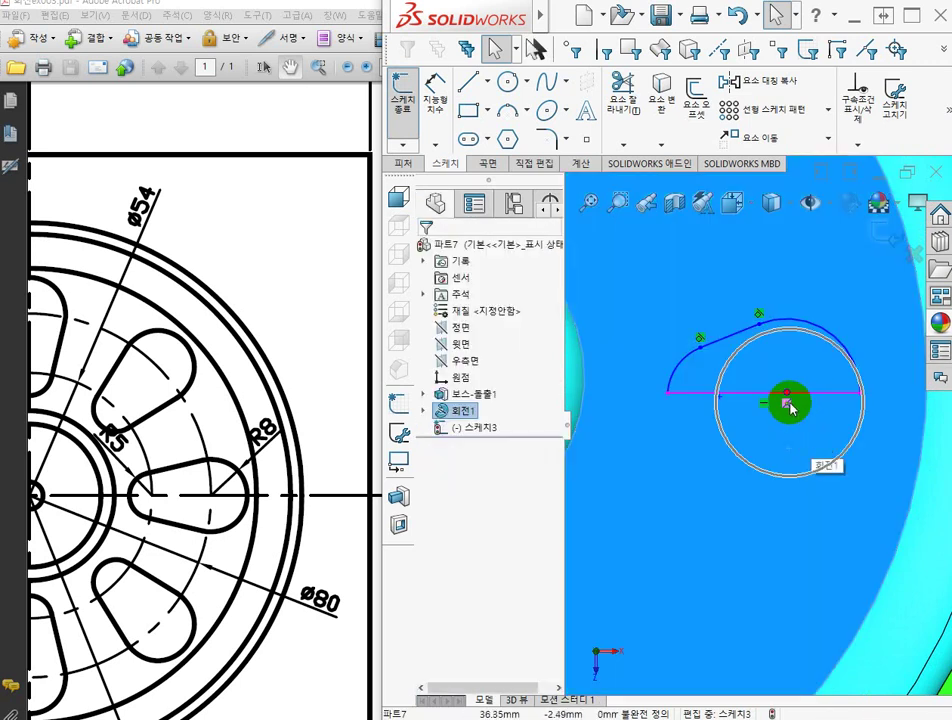
{"action": "key", "text": "Delete"}
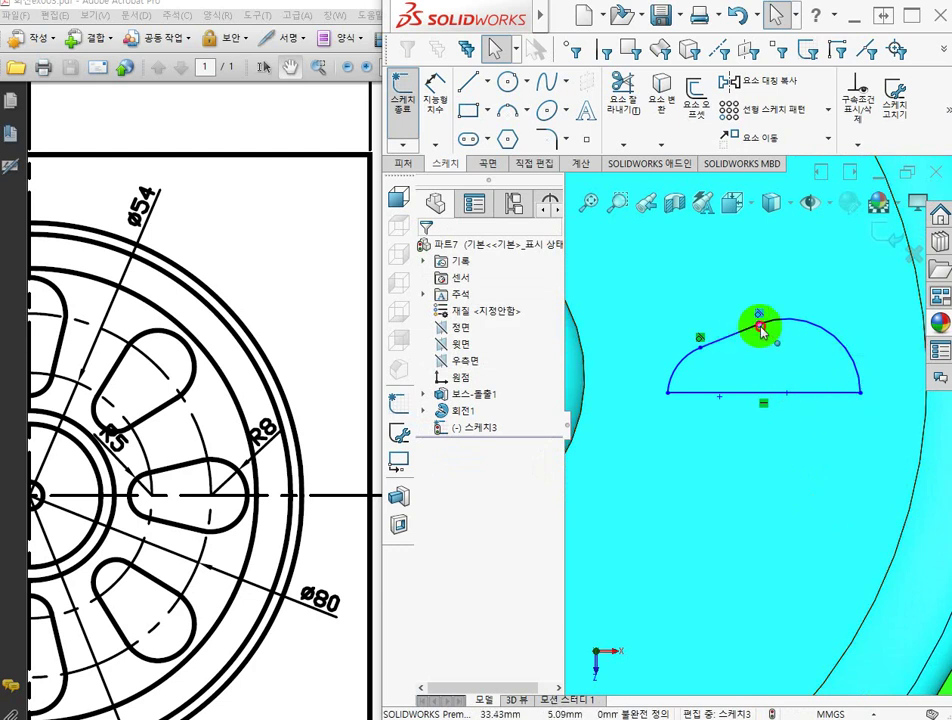
Step: Flatten the slanted line by moving its outer end down slightly and make the smaller arc's centre coincident with the horizontal base line
{"action": "mouse_move", "coordinate": [760, 328]}
{"action": "left_mouse_down"}
{"action": "mouse_move", "coordinate": [748, 352]}
{"action": "mouse_move", "coordinate": [771, 334]}
{"action": "left_mouse_up"}
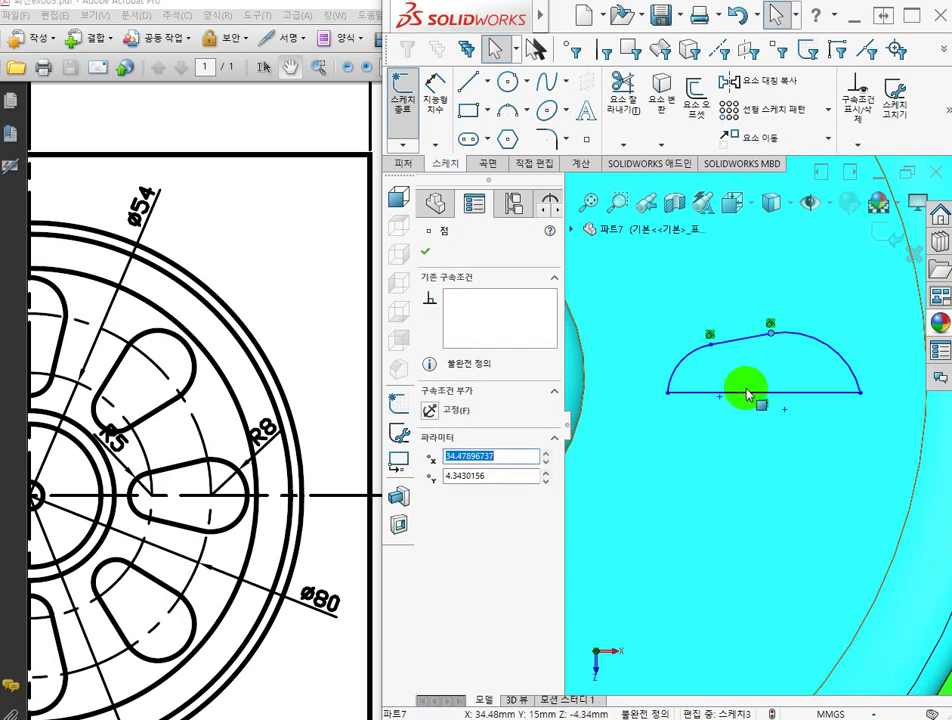
{"action": "left_click", "coordinate": [800, 537]}
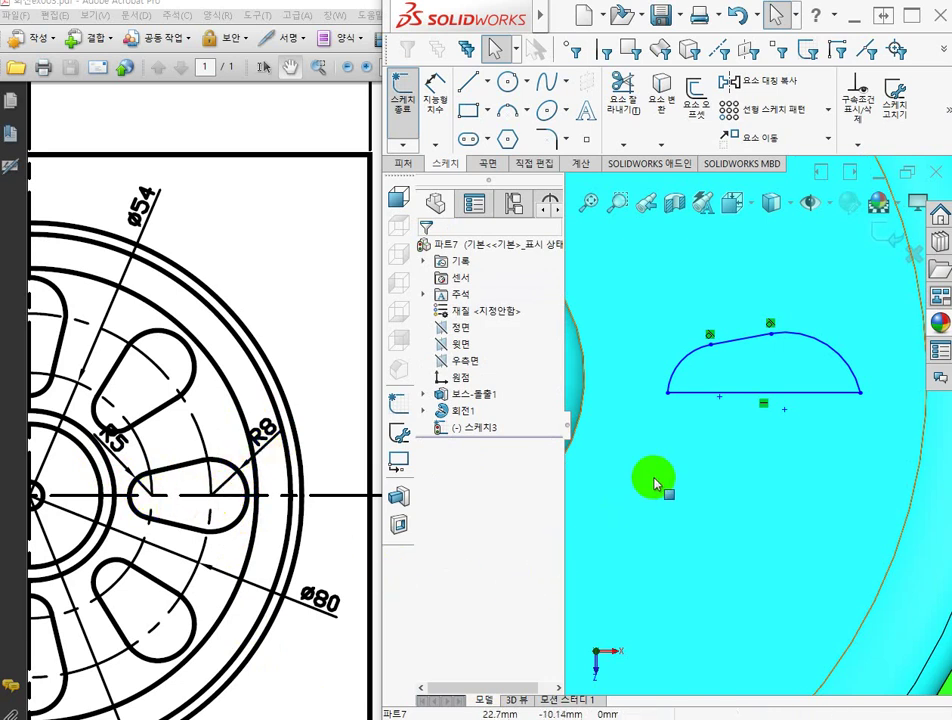
{"action": "left_click", "coordinate": [720, 397]}
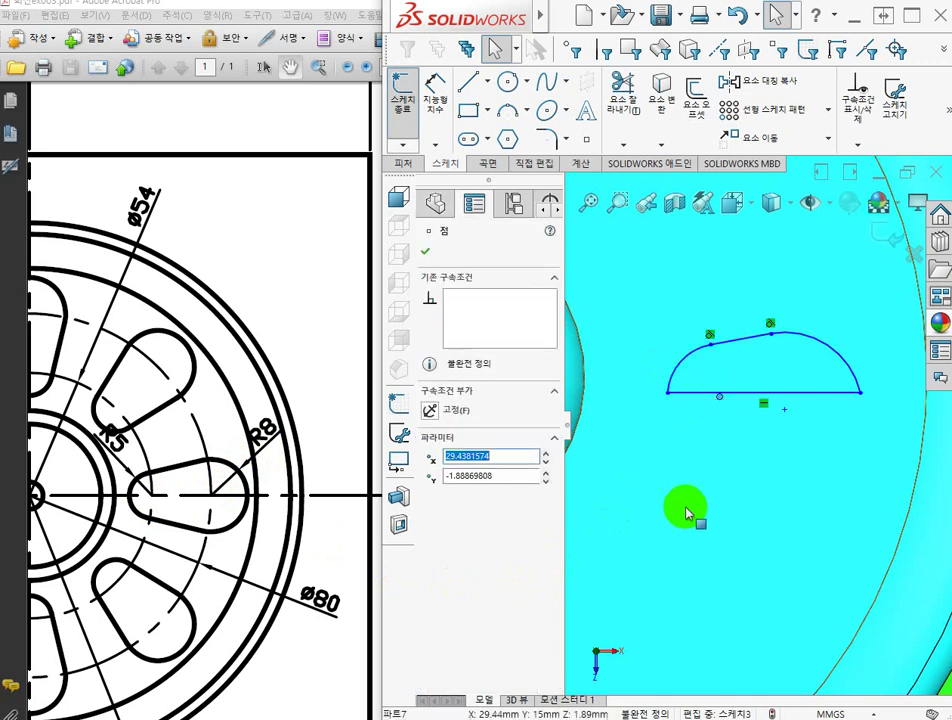
{"action": "left_click", "coordinate": [697, 397], "text": "ctrl"}
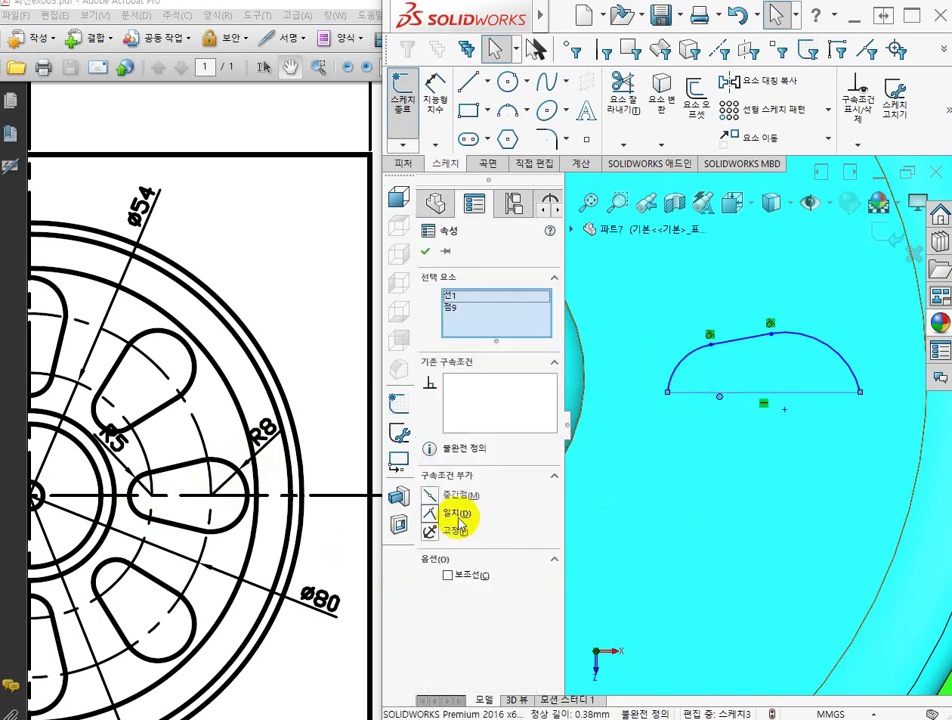
{"action": "left_click", "coordinate": [438, 515]}
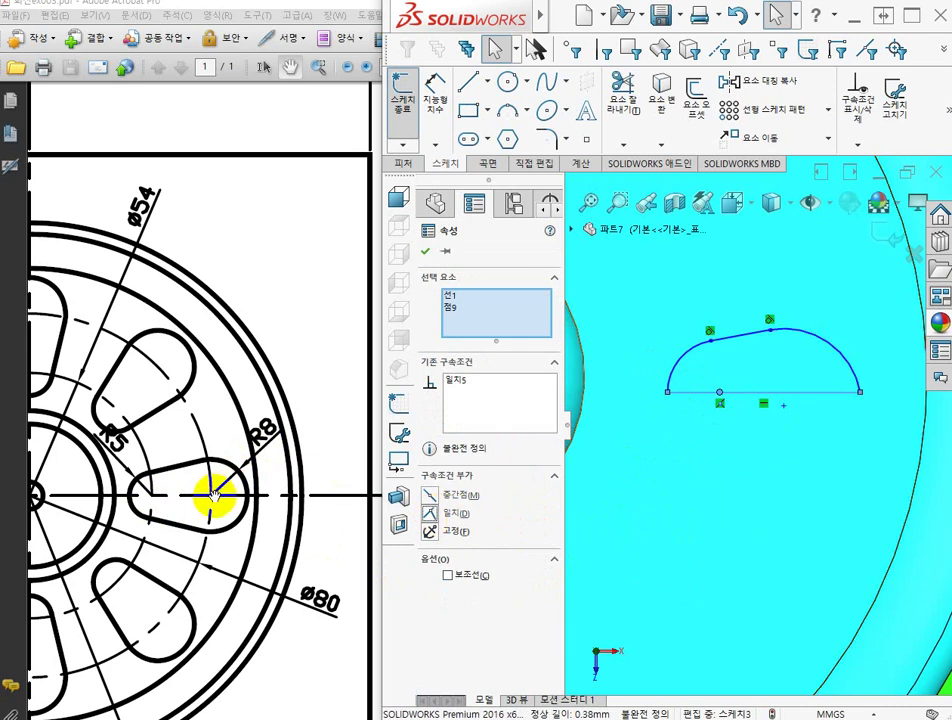
Step: Make the larger outer arc's centre point coincident with the half teardrop's horizontal base line
{"action": "left_click", "coordinate": [784, 407]}
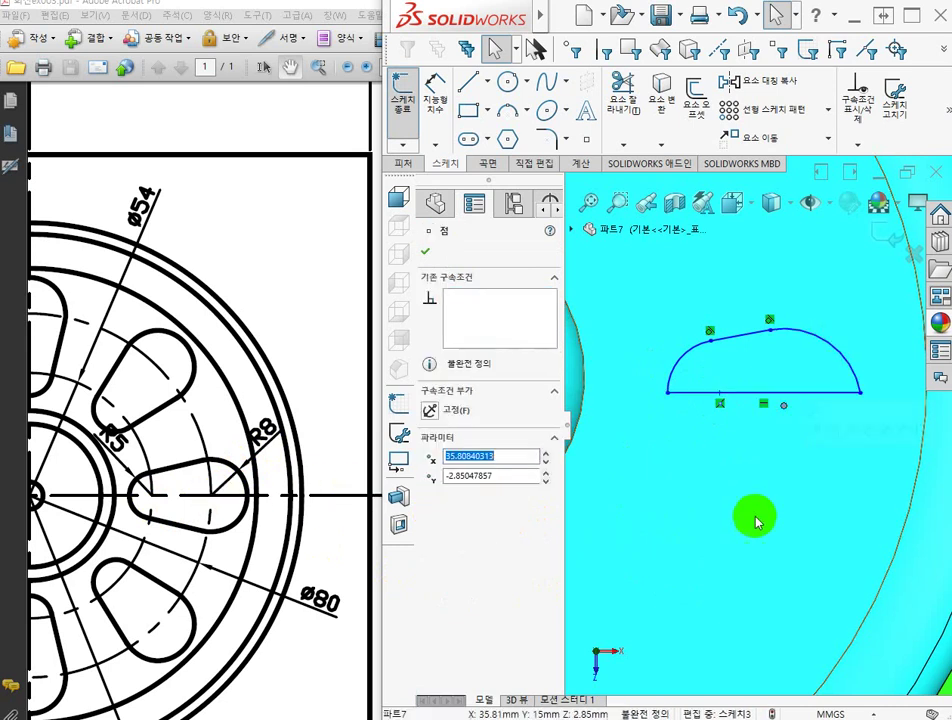
{"action": "left_click", "coordinate": [803, 392], "text": "ctrl"}
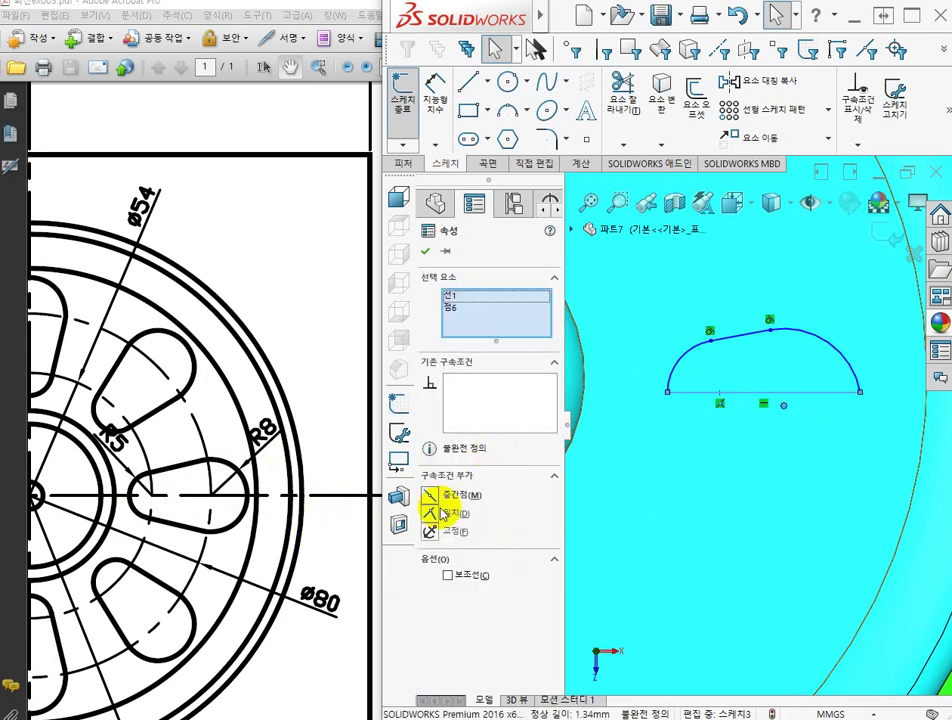
{"action": "left_click", "coordinate": [430, 513]}
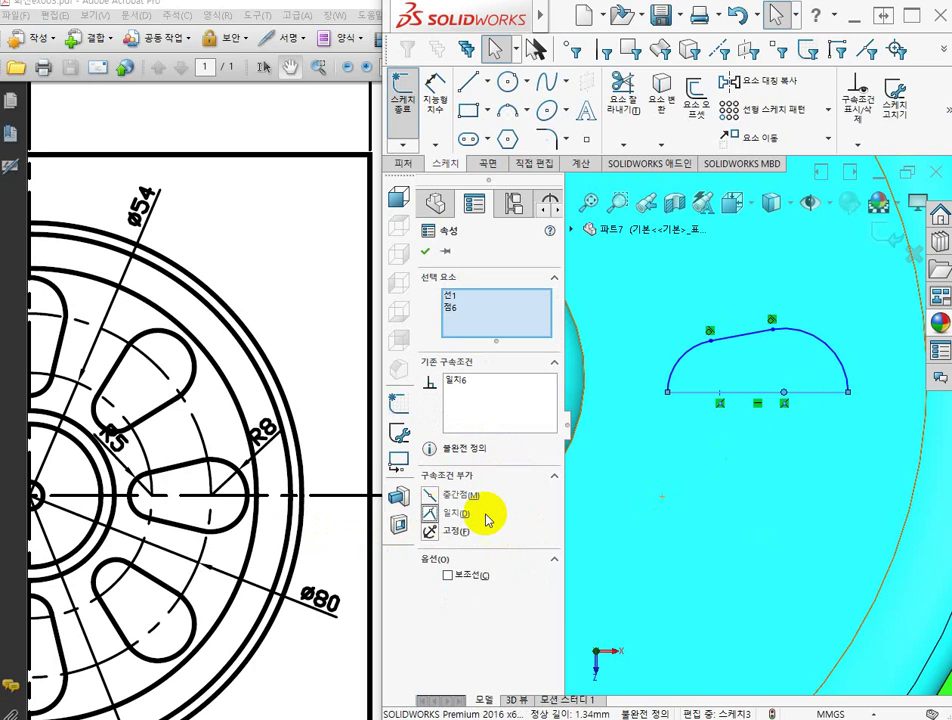
{"action": "left_click", "coordinate": [643, 527]}
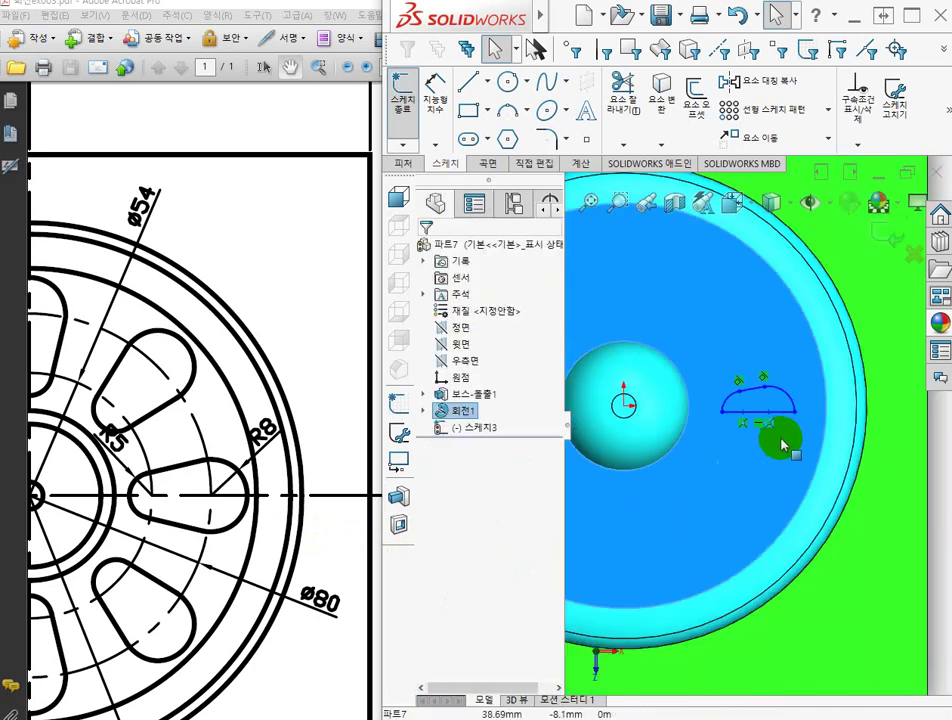
Step: Make the half teardrop's horizontal base line coincident with the origin at the disc's centre
{"action": "scroll", "coordinate": [785, 430], "scroll_direction": "down", "scroll_amount": 3}
{"action": "left_click", "coordinate": [787, 401]}
{"action": "scroll", "coordinate": [697, 499], "scroll_direction": "up", "scroll_amount": 4}
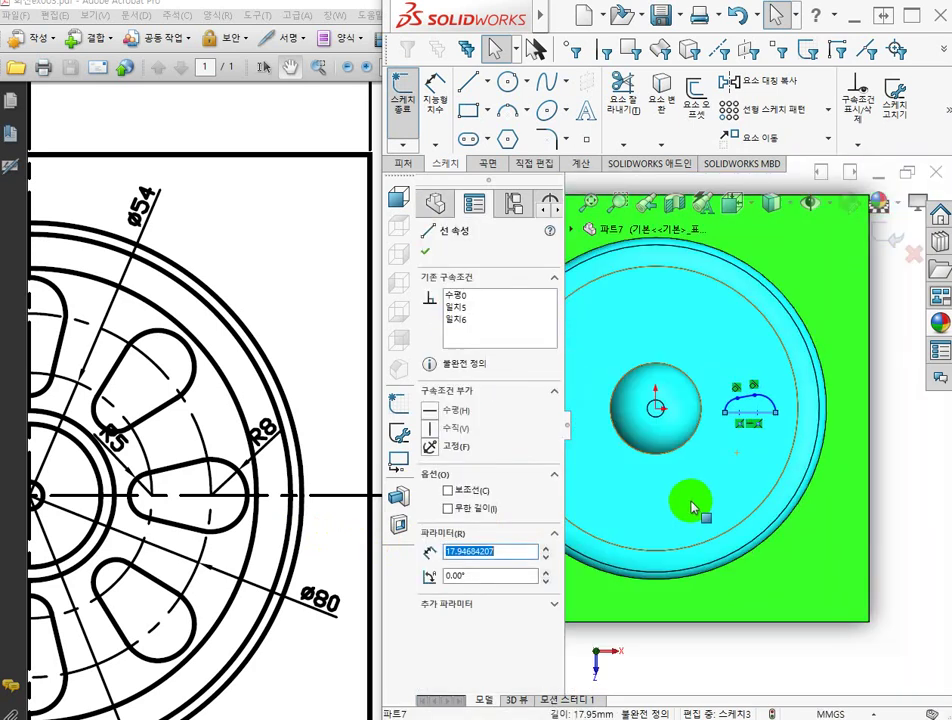
{"action": "scroll", "coordinate": [684, 501], "scroll_direction": "down", "scroll_amount": 4}
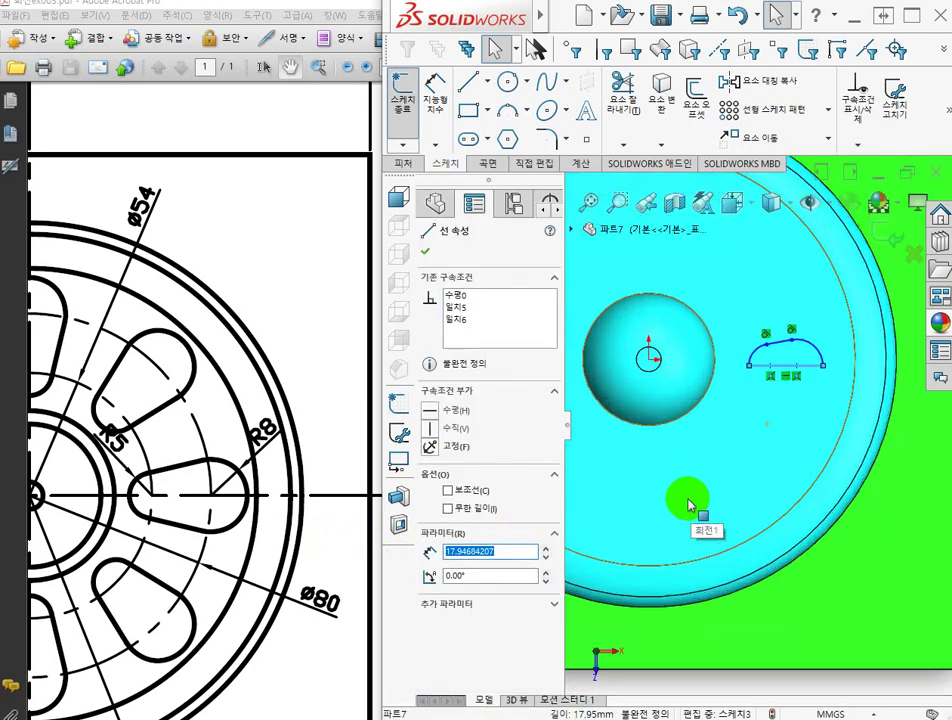
{"action": "left_click", "coordinate": [649, 366], "text": "ctrl"}
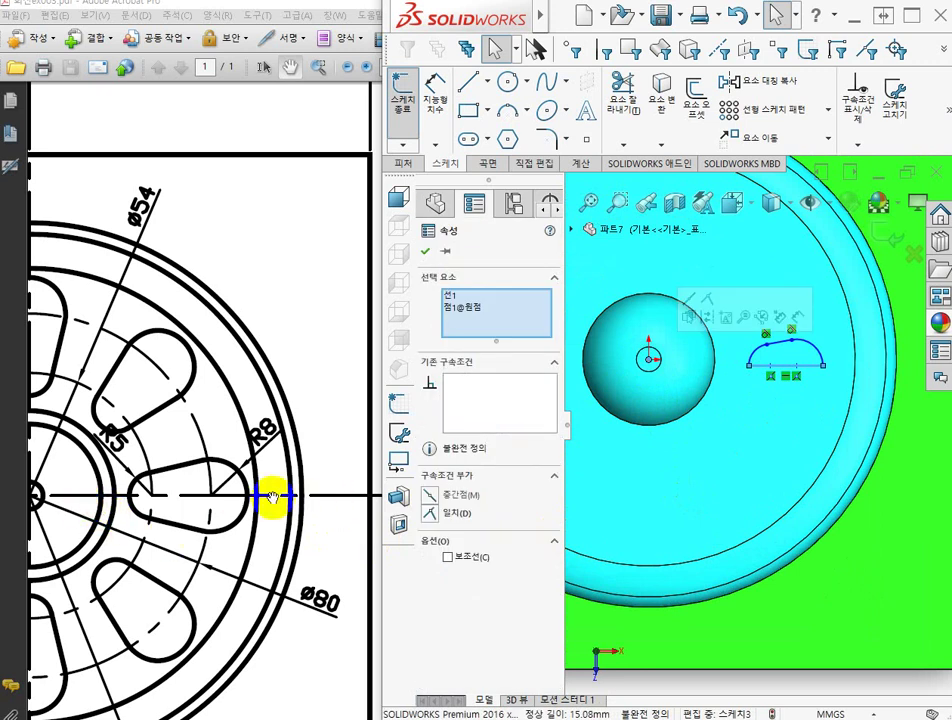
{"action": "left_click", "coordinate": [430, 513]}
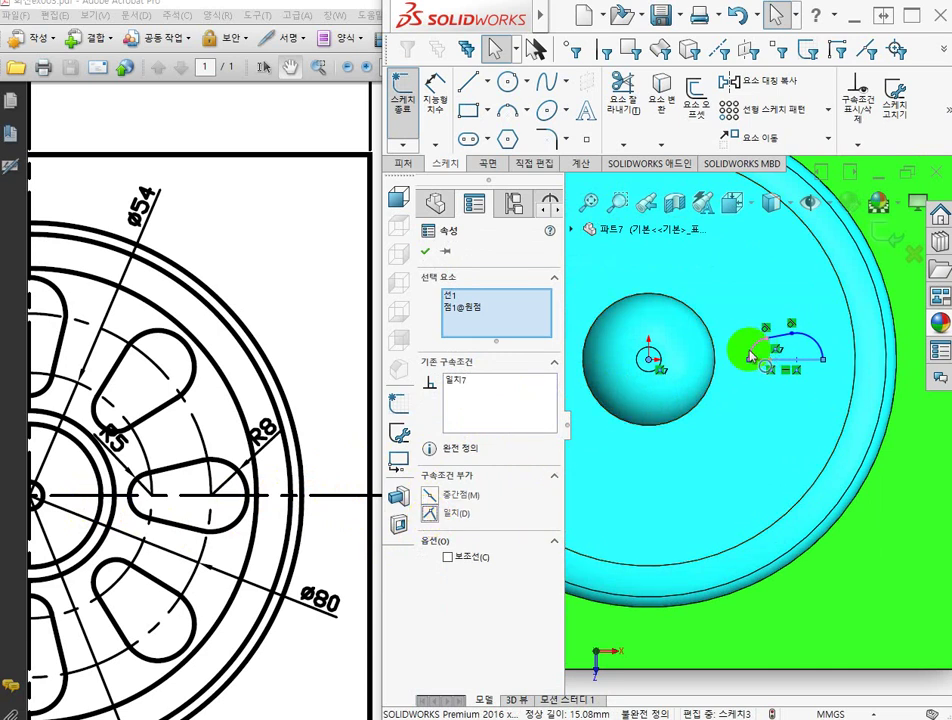
Step: Dimension the smaller inner arc of the half teardrop with a radius of 8 mm
{"action": "scroll", "coordinate": [745, 355], "scroll_direction": "down", "scroll_amount": 5}
{"action": "scroll", "coordinate": [698, 398], "scroll_direction": "up", "scroll_amount": 3}
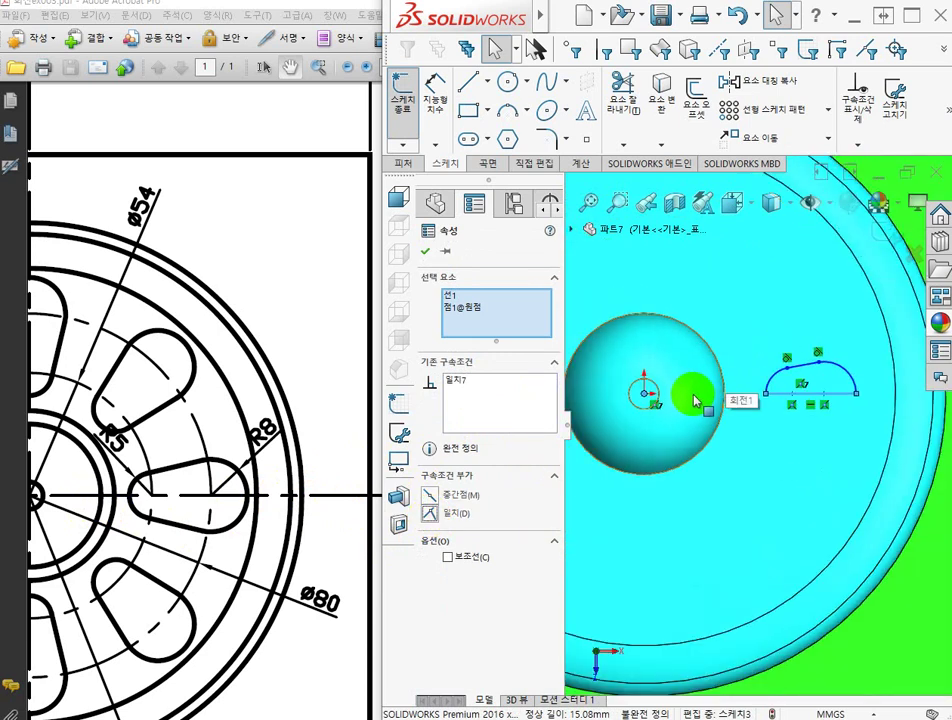
{"action": "left_click", "coordinate": [448, 108]}
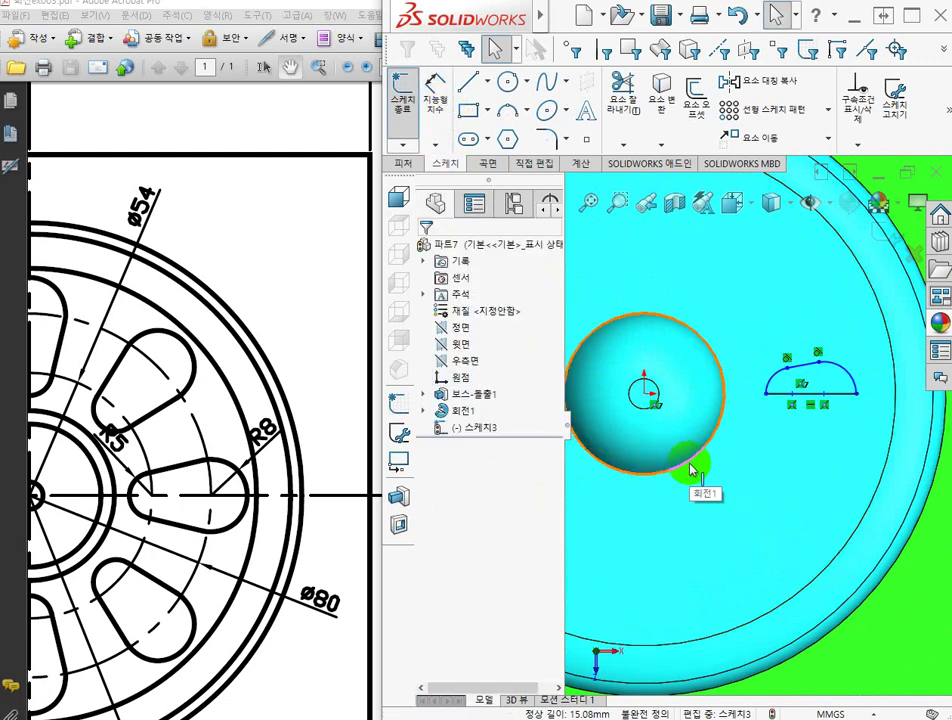
{"action": "left_click", "coordinate": [778, 374]}
{"action": "scroll", "coordinate": [760, 365], "scroll_direction": "down", "scroll_amount": 3}
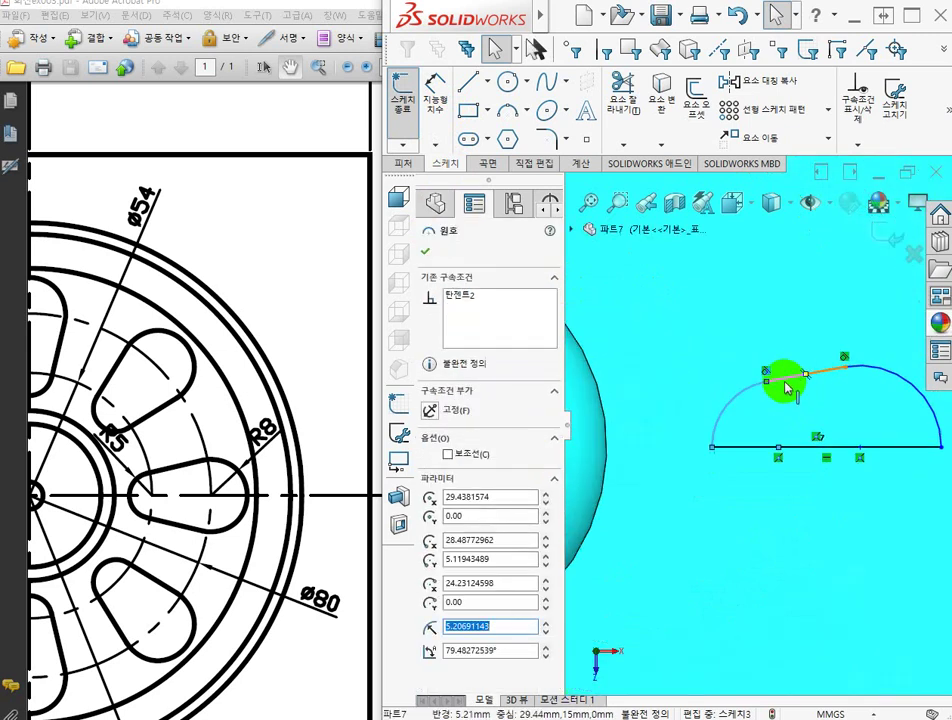
{"action": "key", "text": "Escape"}
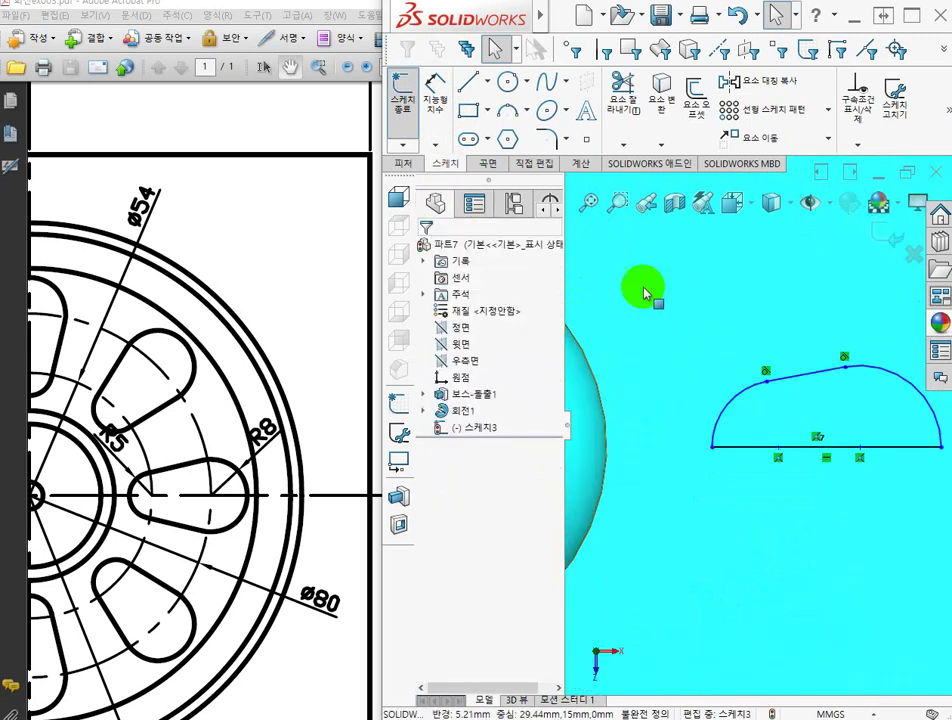
{"action": "left_click", "coordinate": [436, 92]}
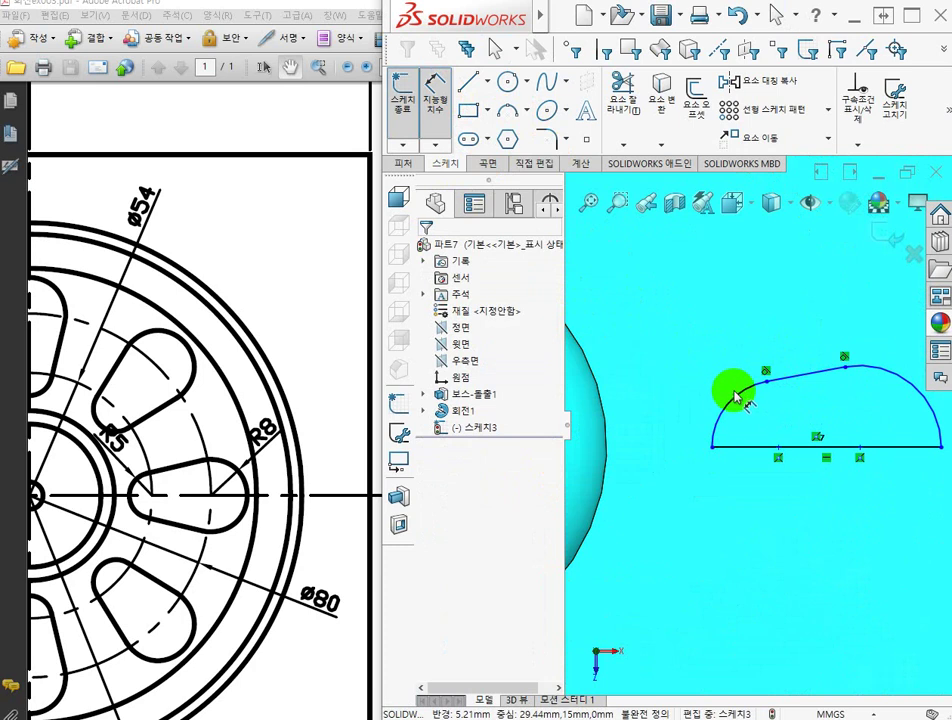
{"action": "left_click", "coordinate": [740, 394]}
{"action": "left_click", "coordinate": [648, 380]}
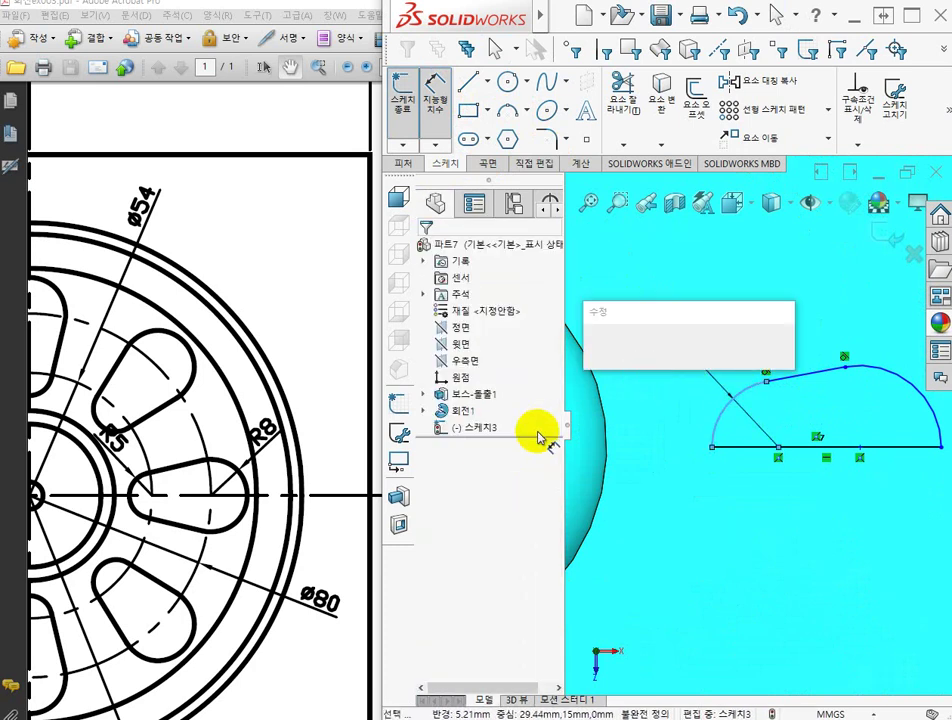
{"action": "type", "text": "8"}
{"action": "key", "text": "Return"}
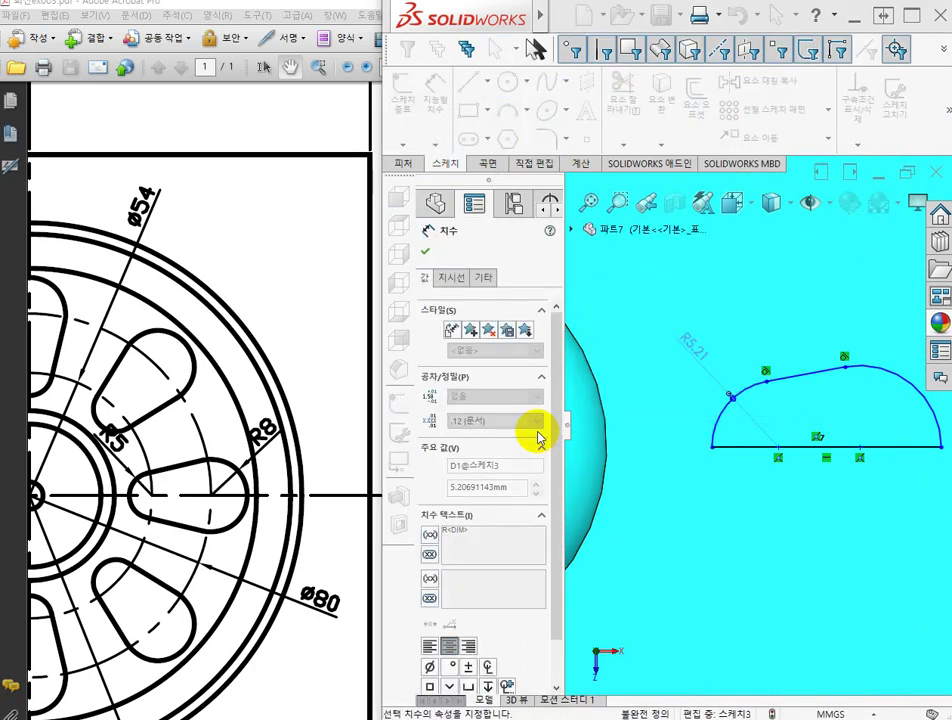
Step: Dimension the larger outer arc of the half teardrop with a radius of 8 mm
{"action": "scroll", "coordinate": [861, 565], "scroll_direction": "up", "scroll_amount": 3}
{"action": "scroll", "coordinate": [858, 421], "scroll_direction": "down", "scroll_amount": 1}
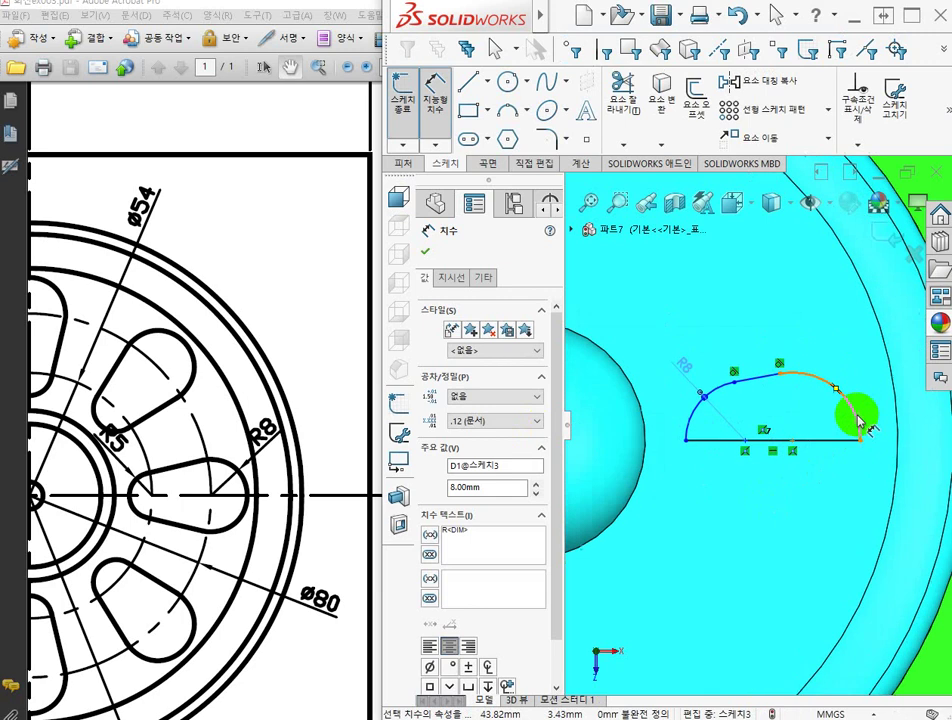
{"action": "left_click", "coordinate": [857, 413]}
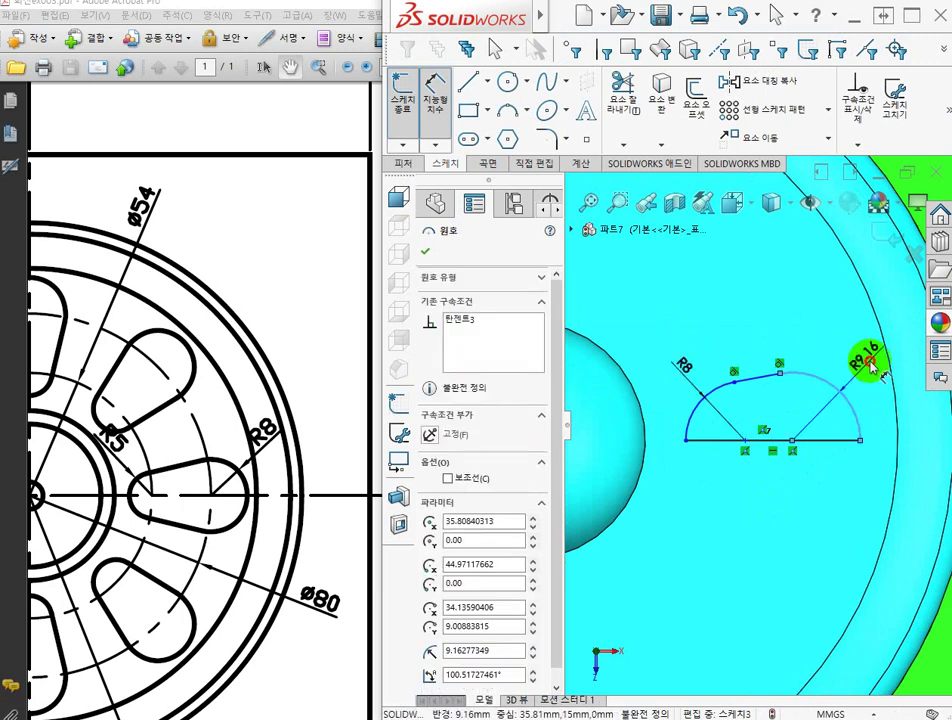
{"action": "double_click", "coordinate": [872, 363]}
{"action": "key", "text": "Escape"}
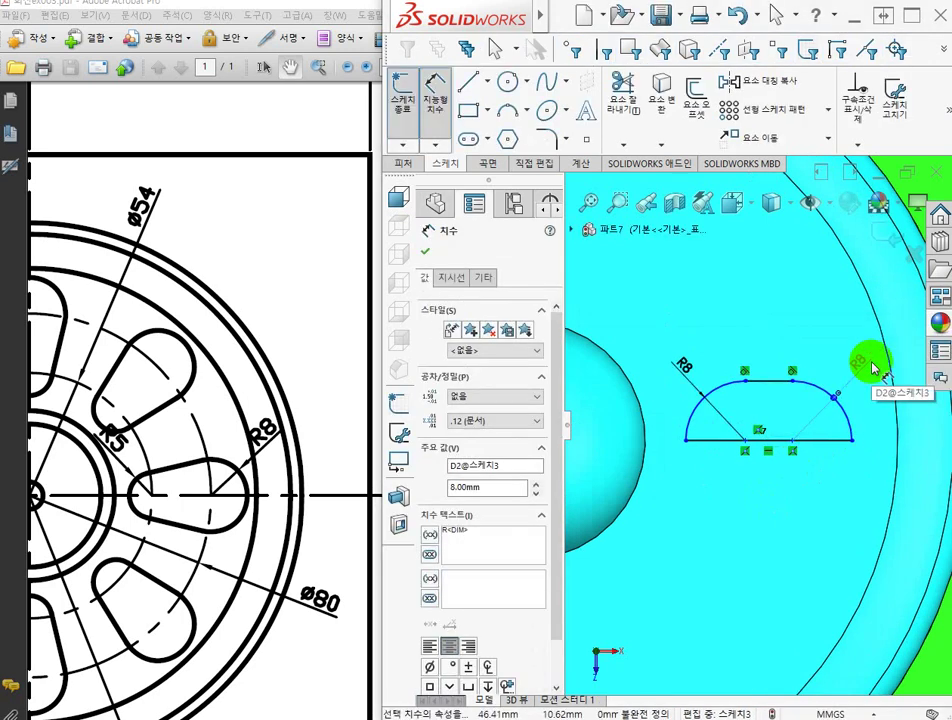
Step: Correct the inner arc's radius dimension to 5 mm
{"action": "double_click", "coordinate": [682, 369]}
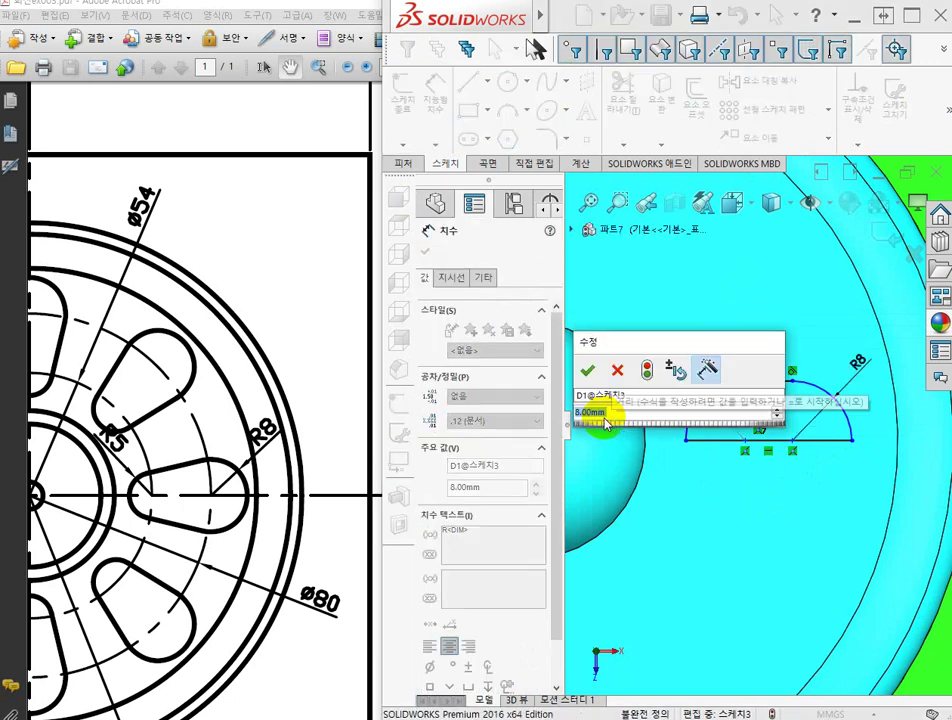
{"action": "type", "text": "5"}
{"action": "key", "text": "Return"}
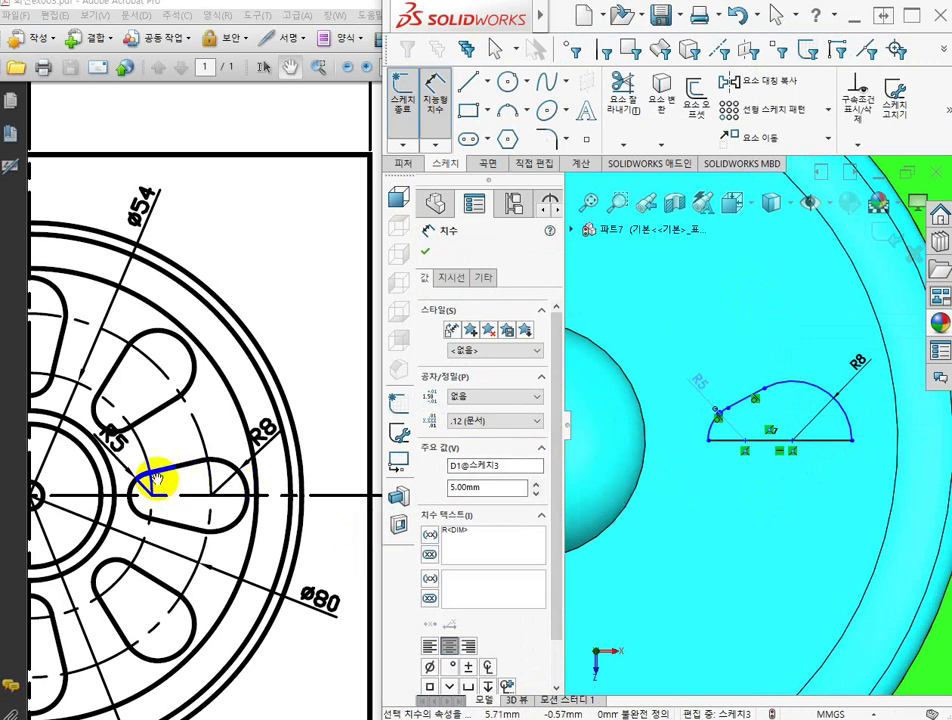
Step: Consult the teardrop views in the PDF drawing, return to SOLIDWORKS and dimension the inner arc's centre 54/2 mm horizontally from the origin
{"action": "mouse_move", "coordinate": [155, 482]}
{"action": "left_mouse_down"}
{"action": "mouse_move", "coordinate": [397, 448]}
{"action": "mouse_move", "coordinate": [365, 455]}
{"action": "left_mouse_up"}
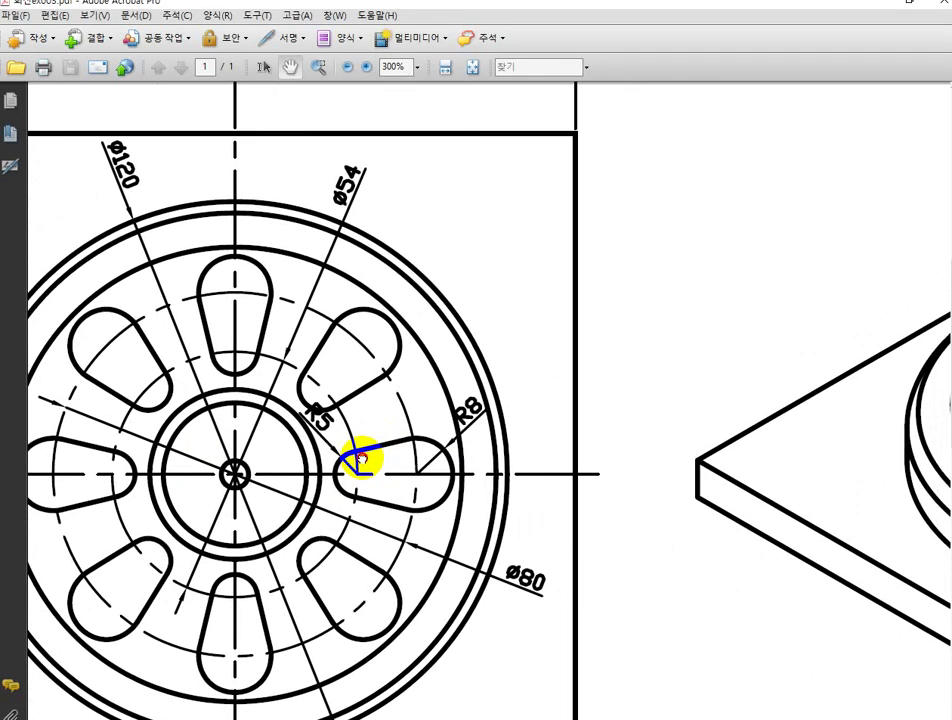
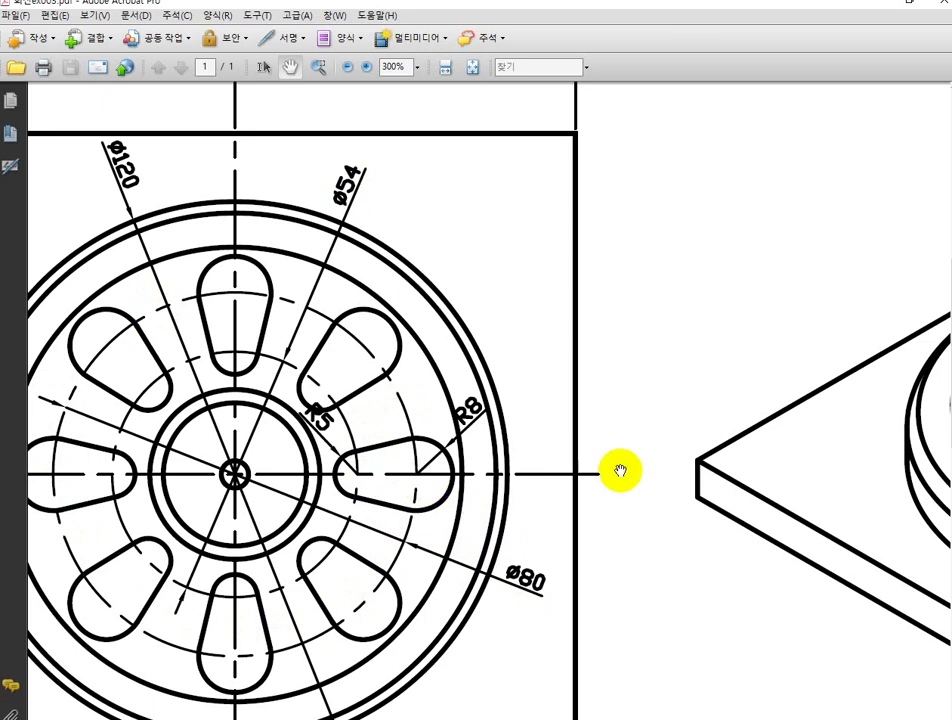
{"action": "scroll", "coordinate": [790, 420], "scroll_direction": "up", "scroll_amount": 3}
{"action": "mouse_move", "coordinate": [740, 458]}
{"action": "left_mouse_down"}
{"action": "mouse_move", "coordinate": [623, 406]}
{"action": "mouse_move", "coordinate": [563, 404]}
{"action": "mouse_move", "coordinate": [555, 363]}
{"action": "mouse_move", "coordinate": [535, 353]}
{"action": "left_mouse_up"}
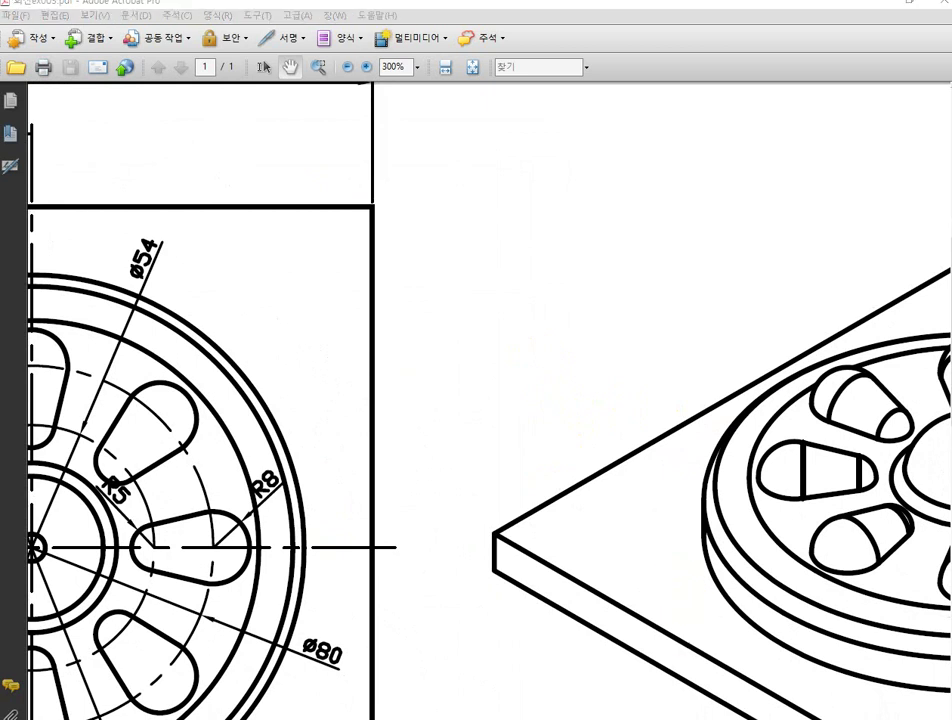
{"action": "left_click", "coordinate": [282, 695]}
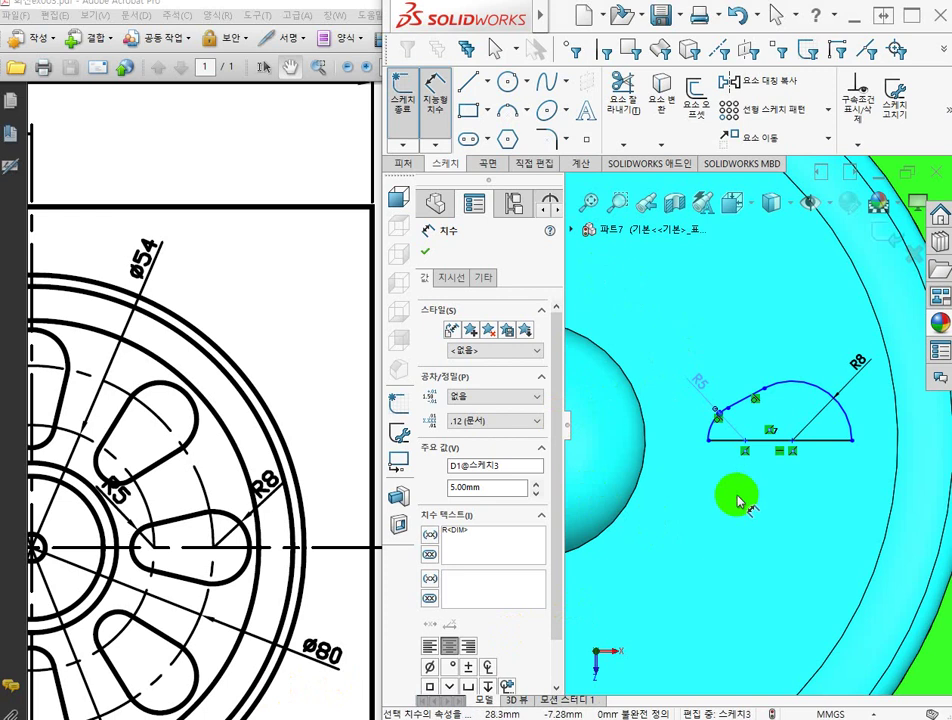
{"action": "left_click", "coordinate": [745, 443]}
{"action": "scroll", "coordinate": [690, 527], "scroll_direction": "up", "scroll_amount": 4}
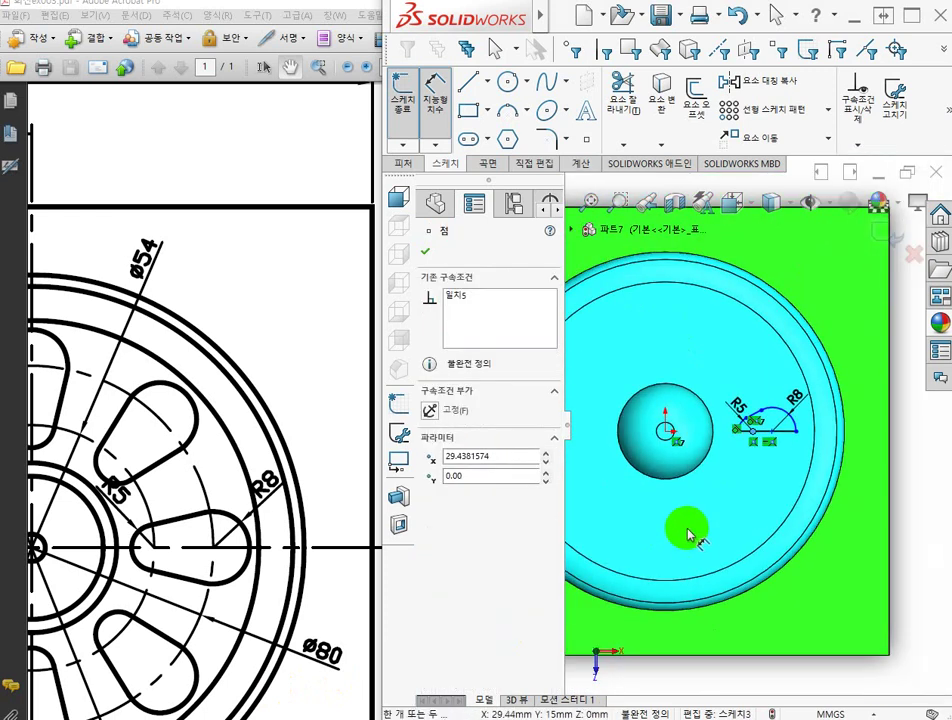
{"action": "scroll", "coordinate": [690, 527], "scroll_direction": "down", "scroll_amount": 2}
{"action": "left_click", "coordinate": [664, 341]}
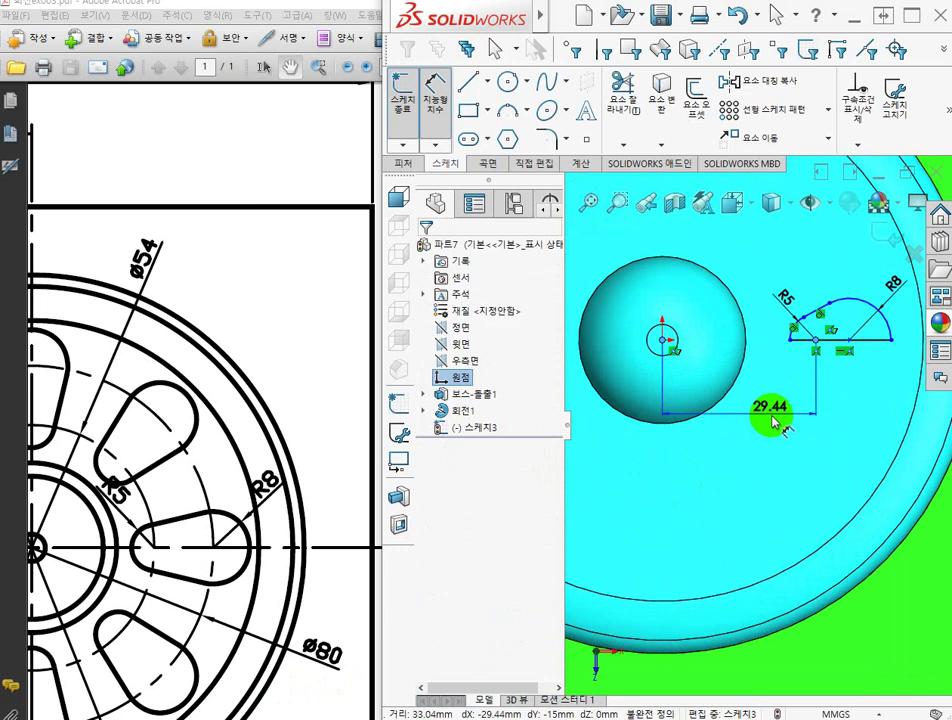
{"action": "left_click", "coordinate": [759, 463]}
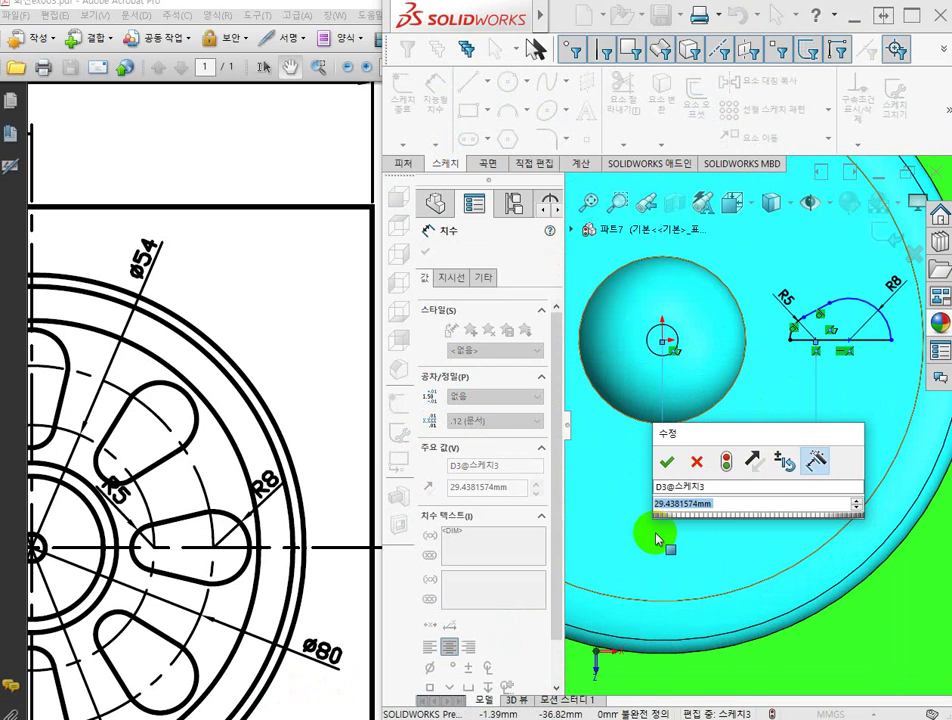
{"action": "type", "text": "54"}
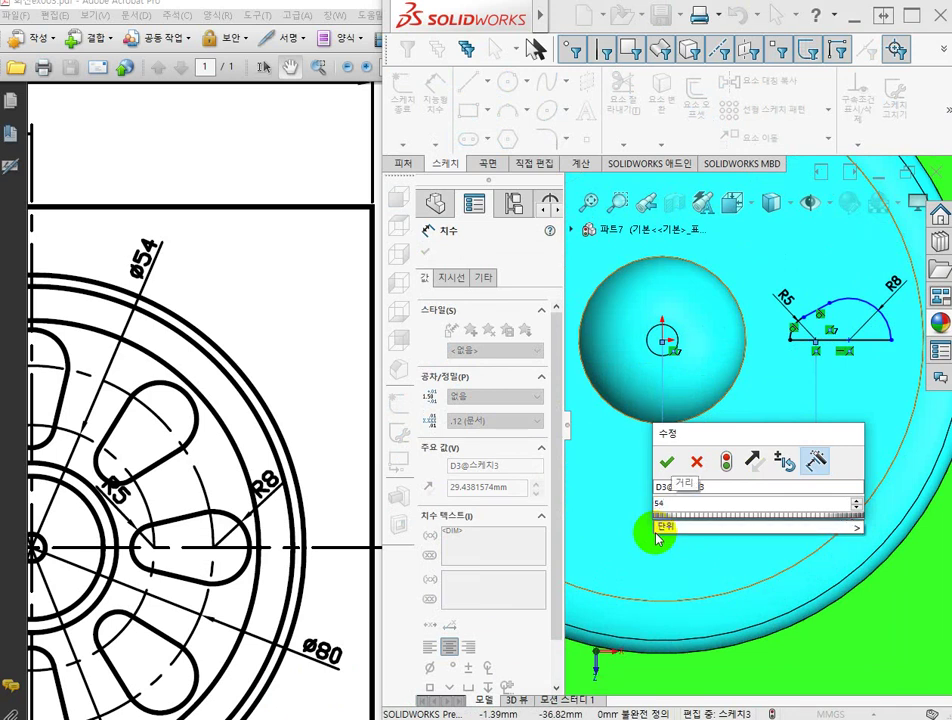
{"action": "type", "text": "/"}
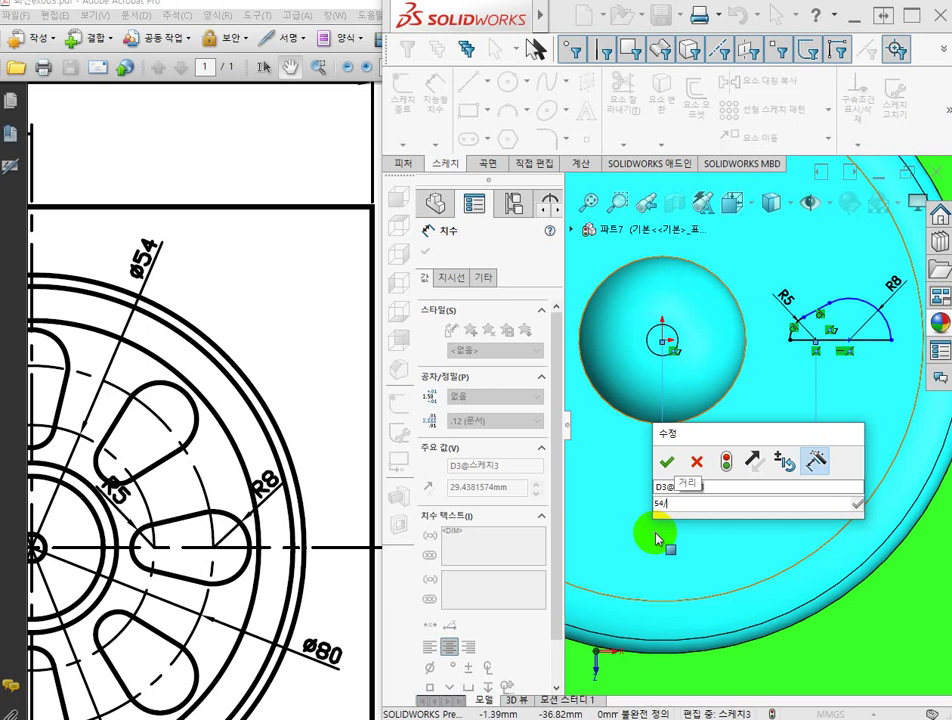
{"action": "type", "text": "2"}
{"action": "key", "text": "Return"}
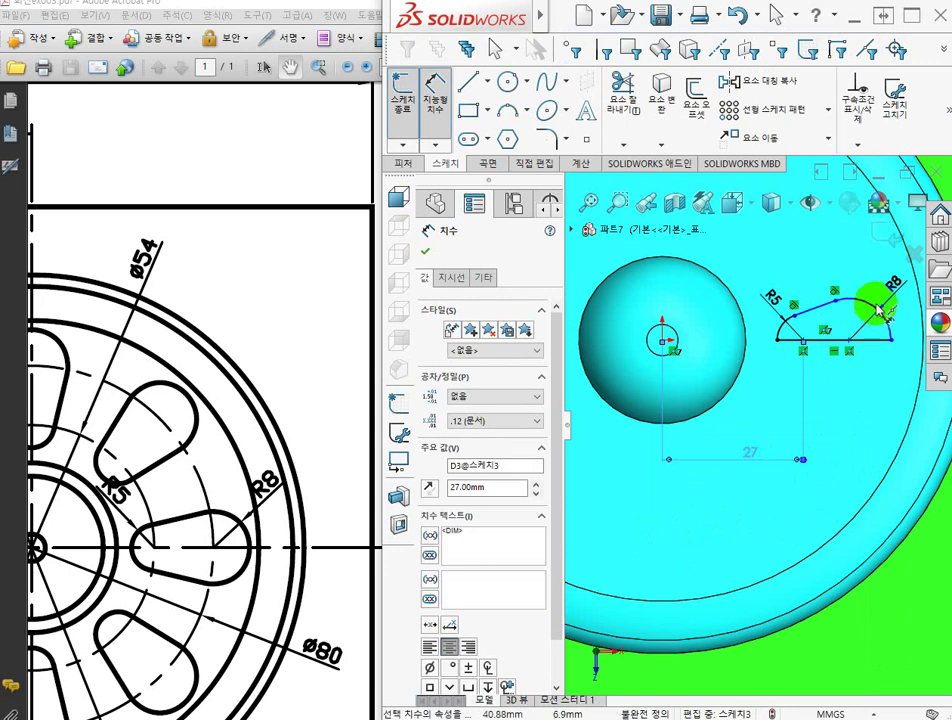
Step: Dimension the outer arc's centre 80/2 mm horizontally from the origin
{"action": "left_click", "coordinate": [850, 348]}
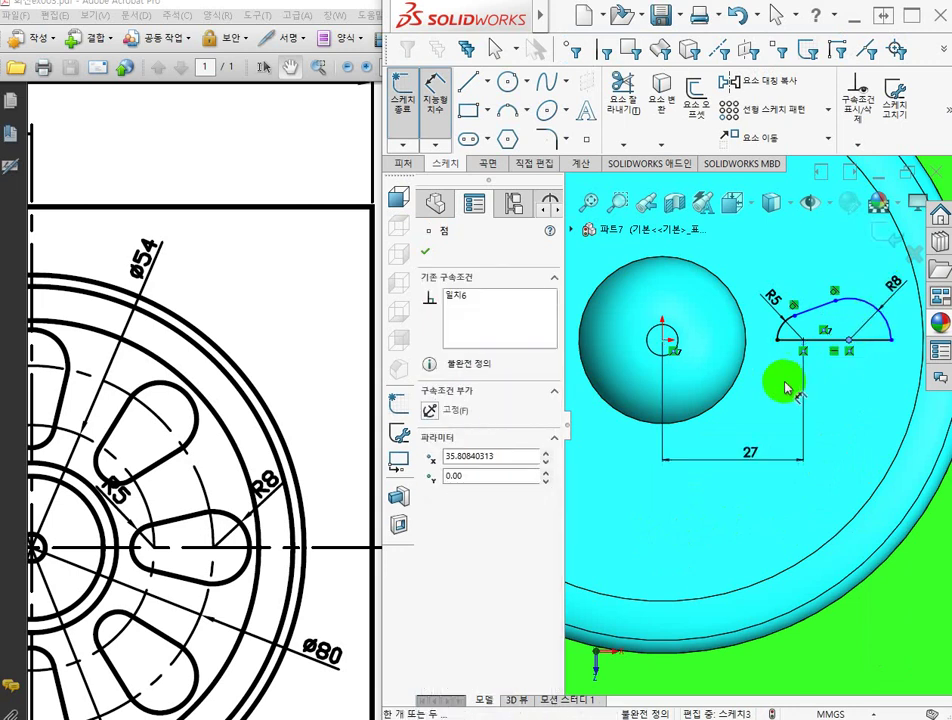
{"action": "left_click", "coordinate": [664, 340]}
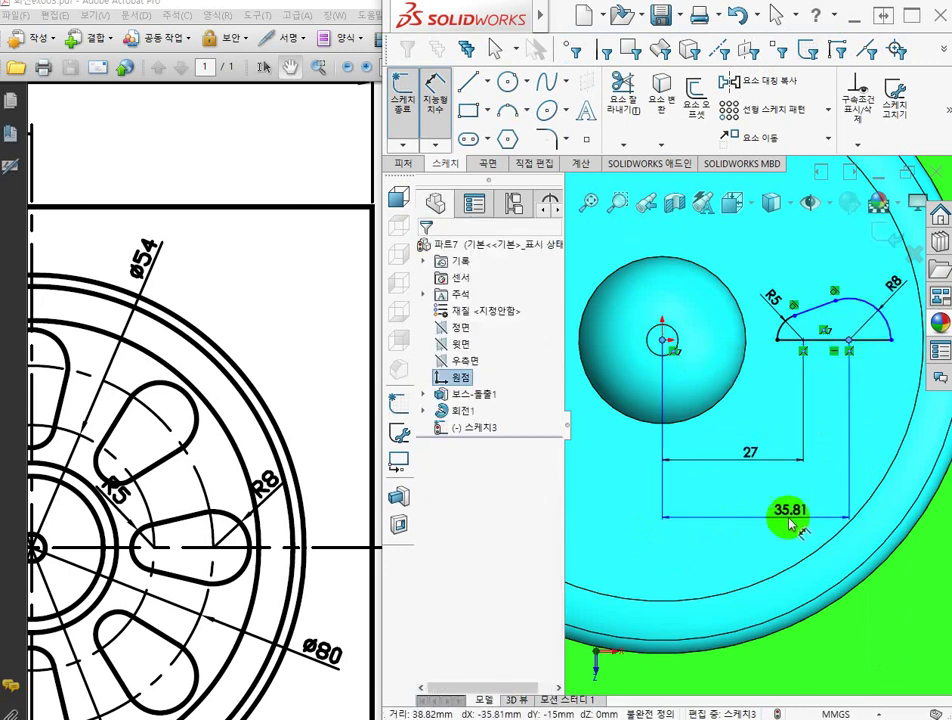
{"action": "left_click", "coordinate": [786, 527]}
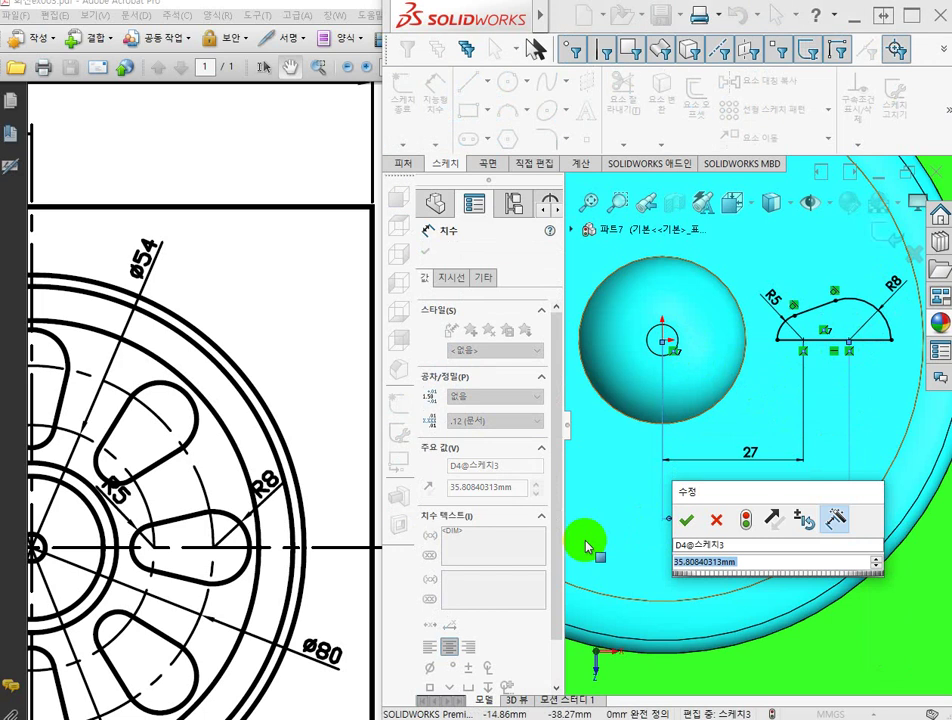
{"action": "type", "text": "8"}
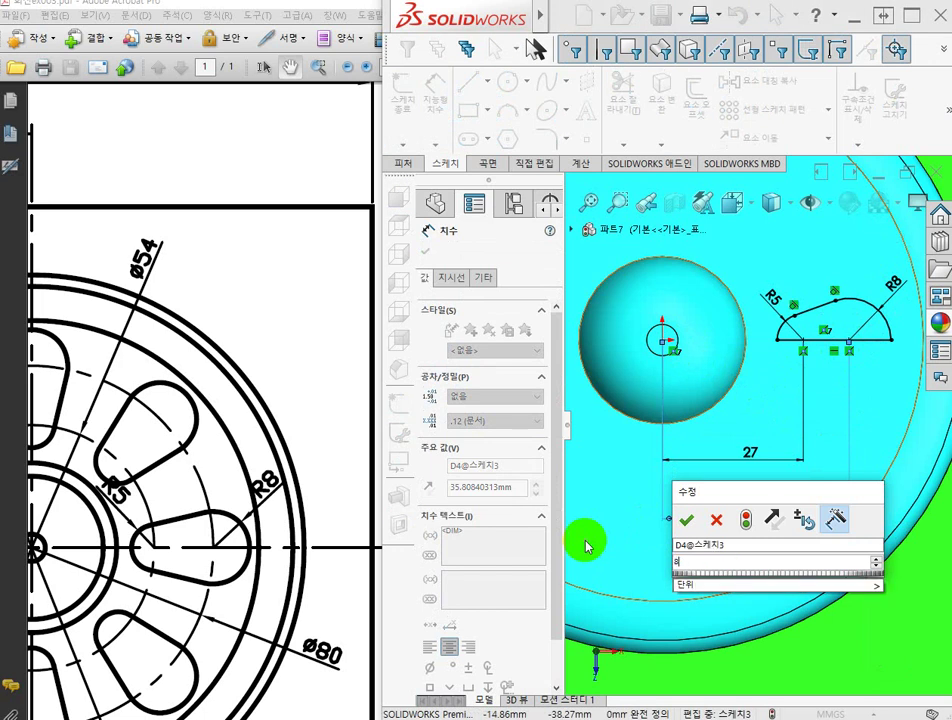
{"action": "type", "text": "0/2"}
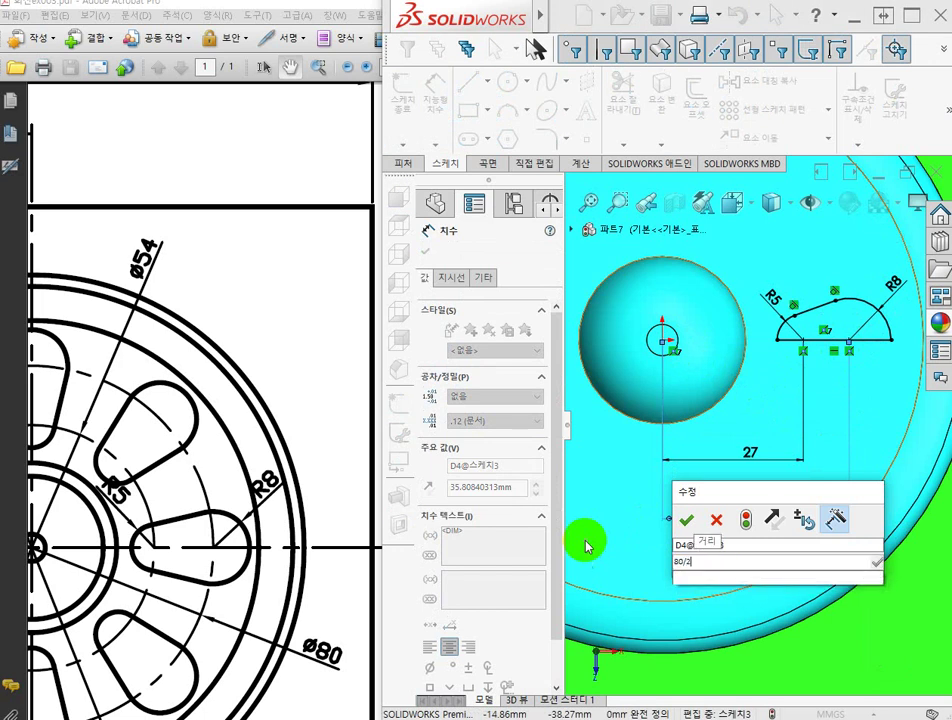
{"action": "key", "text": "Return"}
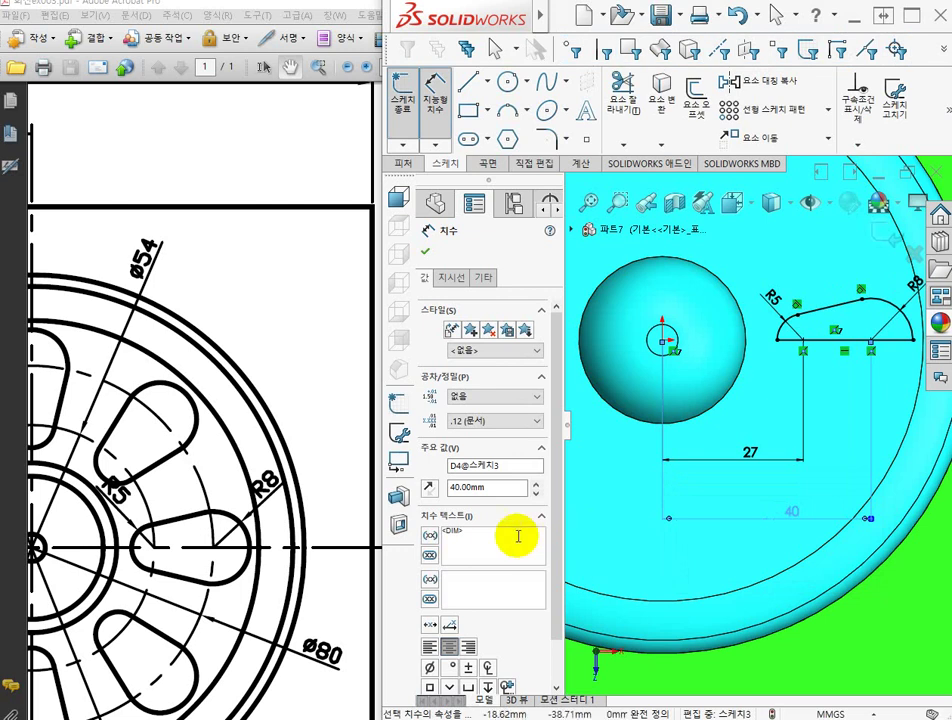
{"action": "key", "text": "Escape"}
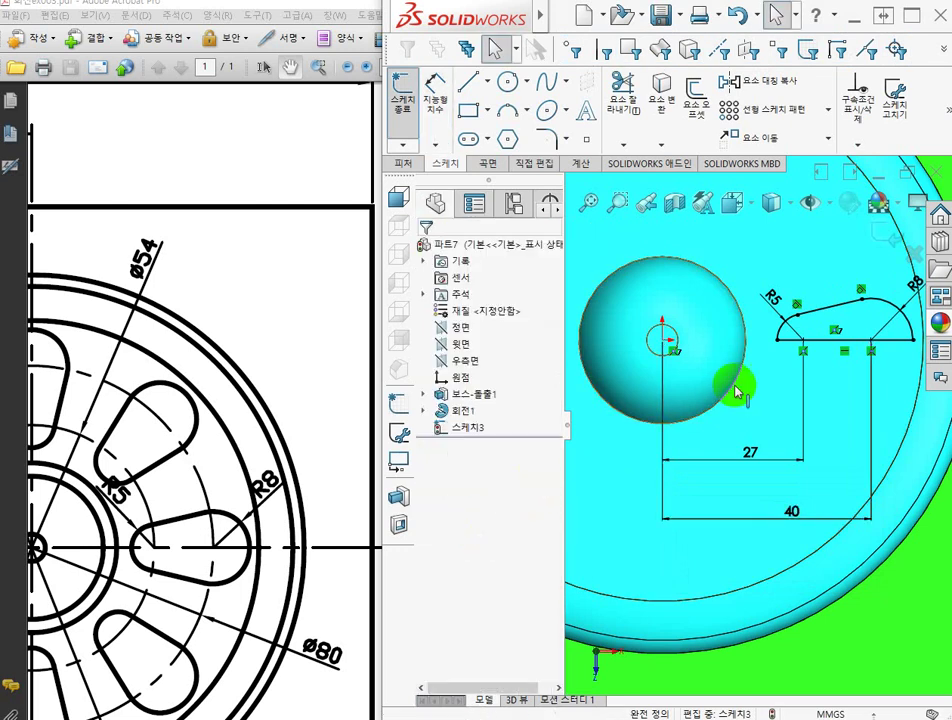
Step: Make the half teardrop's straight base line a construction line and exit the sketch
{"action": "left_click", "coordinate": [836, 342]}
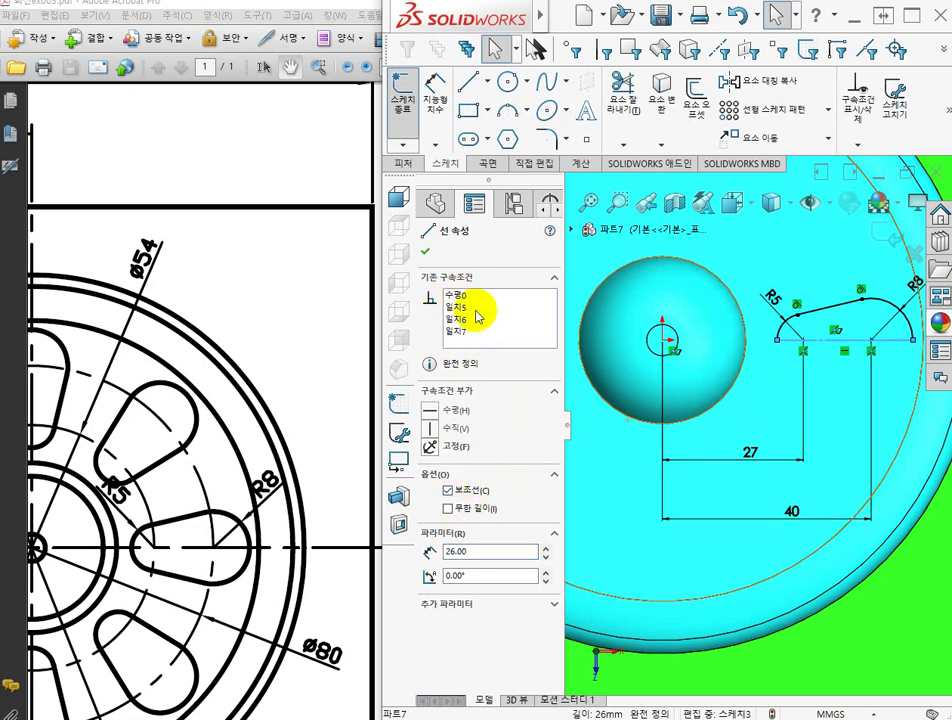
{"action": "left_click", "coordinate": [425, 251]}
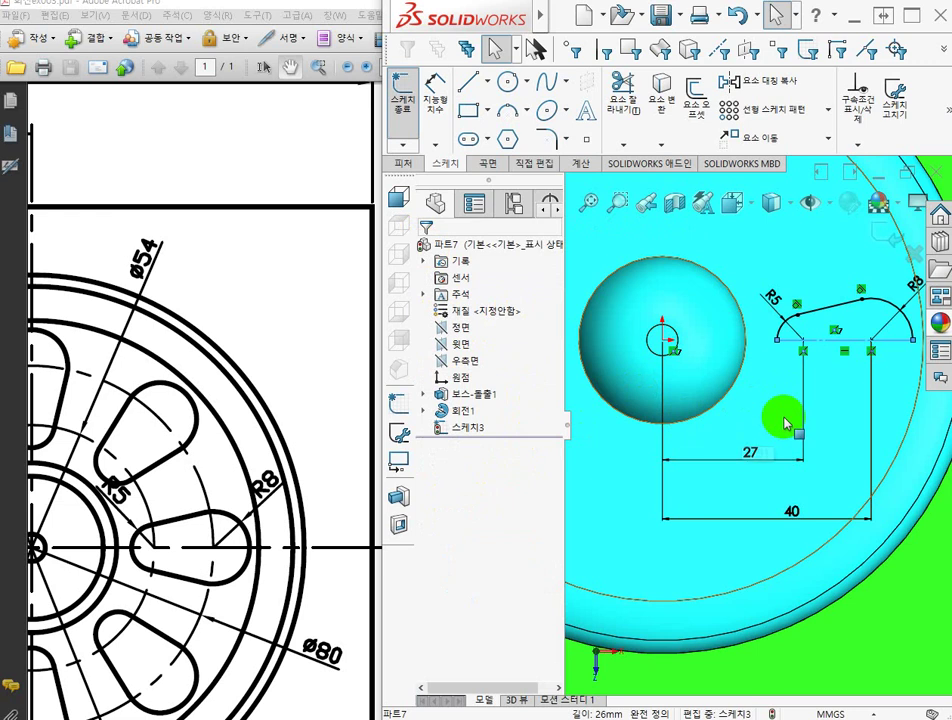
{"action": "scroll", "coordinate": [800, 420], "scroll_direction": "up", "scroll_amount": 3}
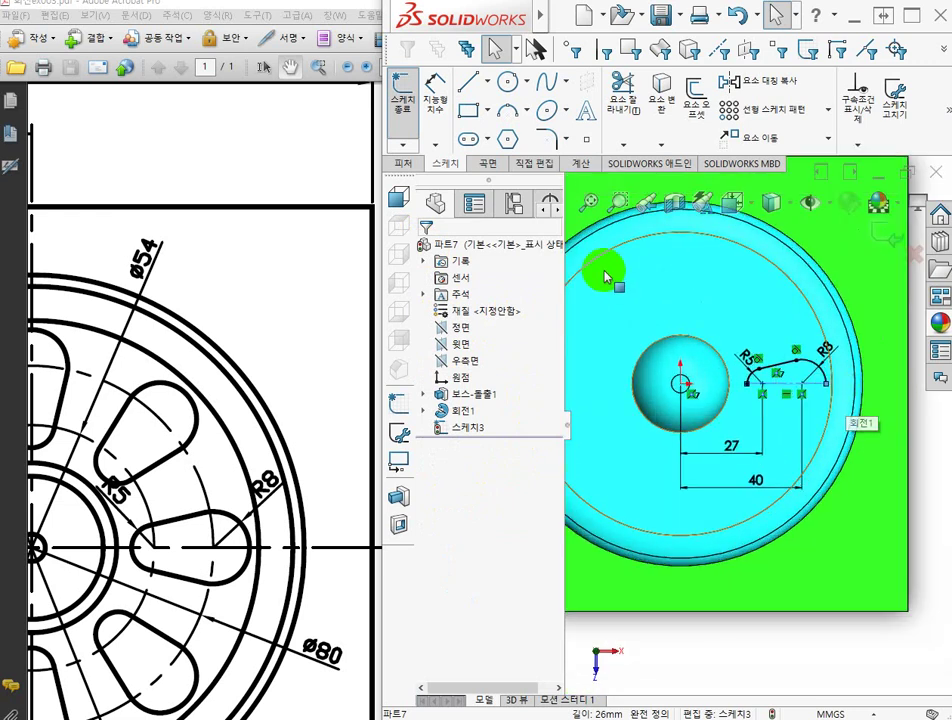
{"action": "left_click", "coordinate": [398, 92]}
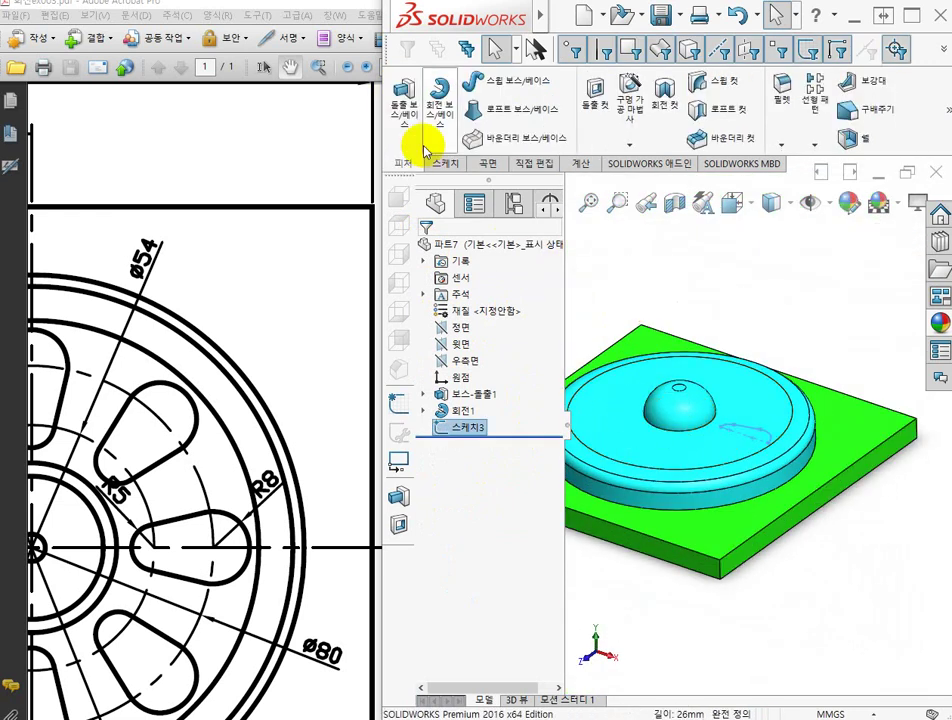
Step: Begin a revolved boss from the half-teardrop sketch, accepting automatic closing of the open profile, with the base line as axis
{"action": "left_click", "coordinate": [436, 92]}
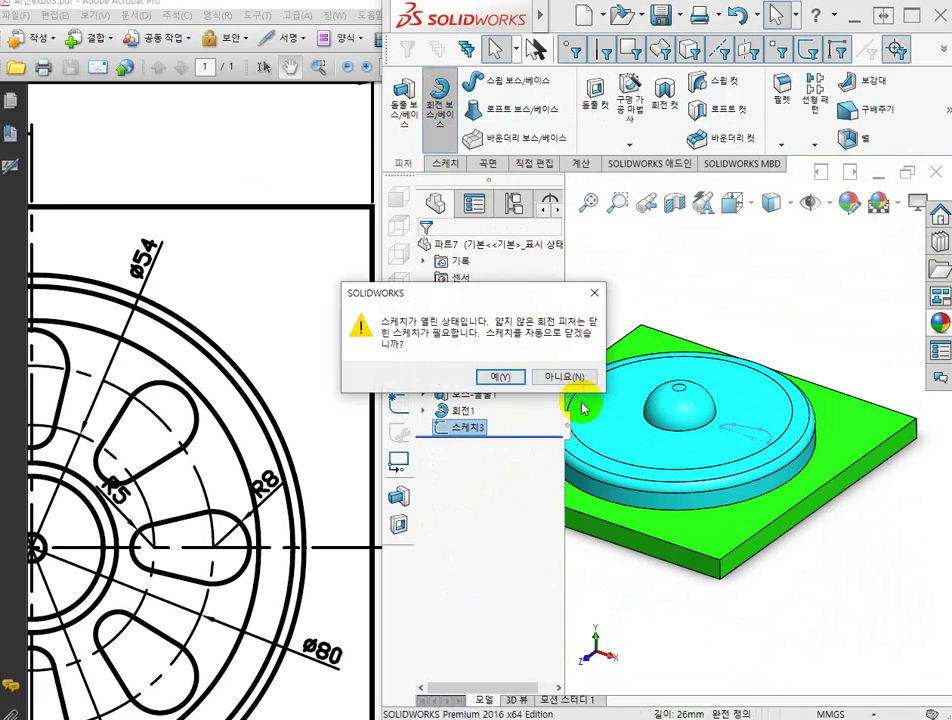
{"action": "left_click", "coordinate": [512, 379]}
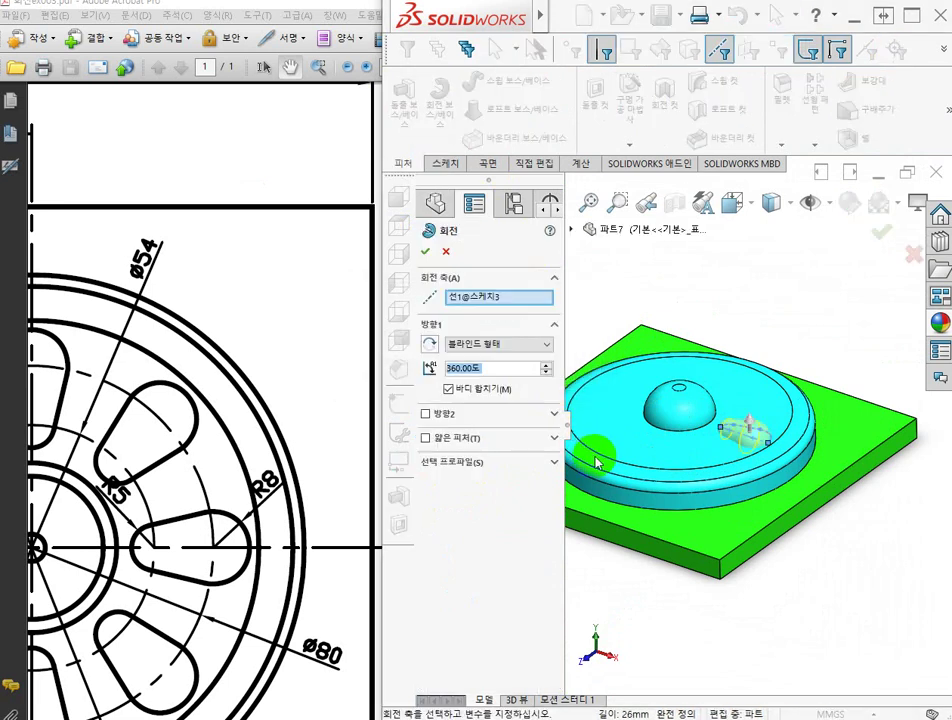
{"action": "scroll", "coordinate": [684, 455], "scroll_direction": "down", "scroll_amount": 5}
{"action": "scroll", "coordinate": [760, 437], "scroll_direction": "up", "scroll_amount": 3}
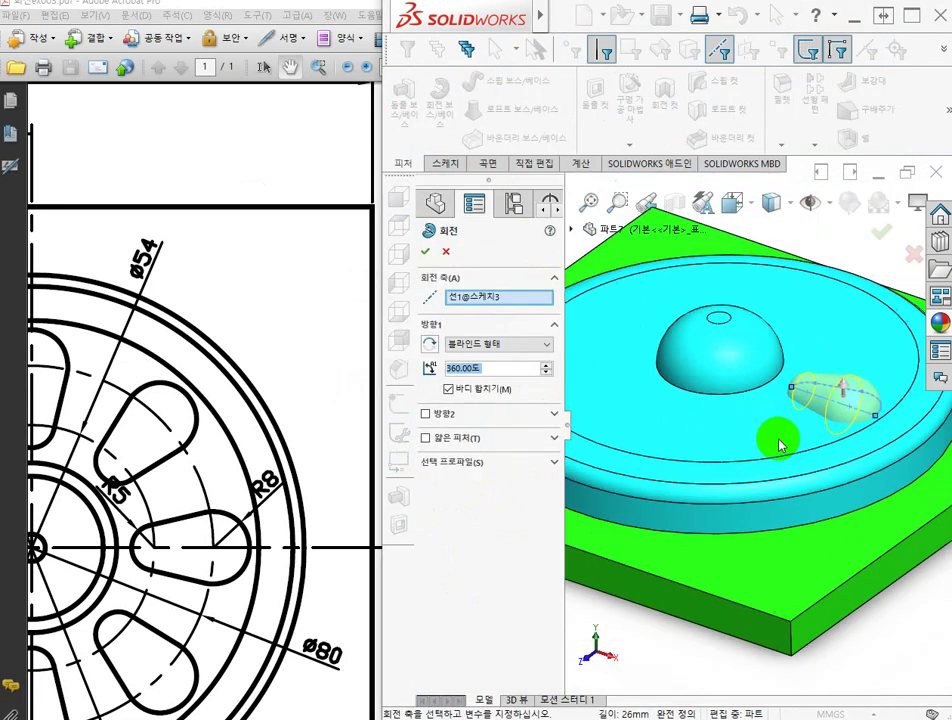
{"action": "scroll", "coordinate": [810, 436], "scroll_direction": "down", "scroll_amount": 2}
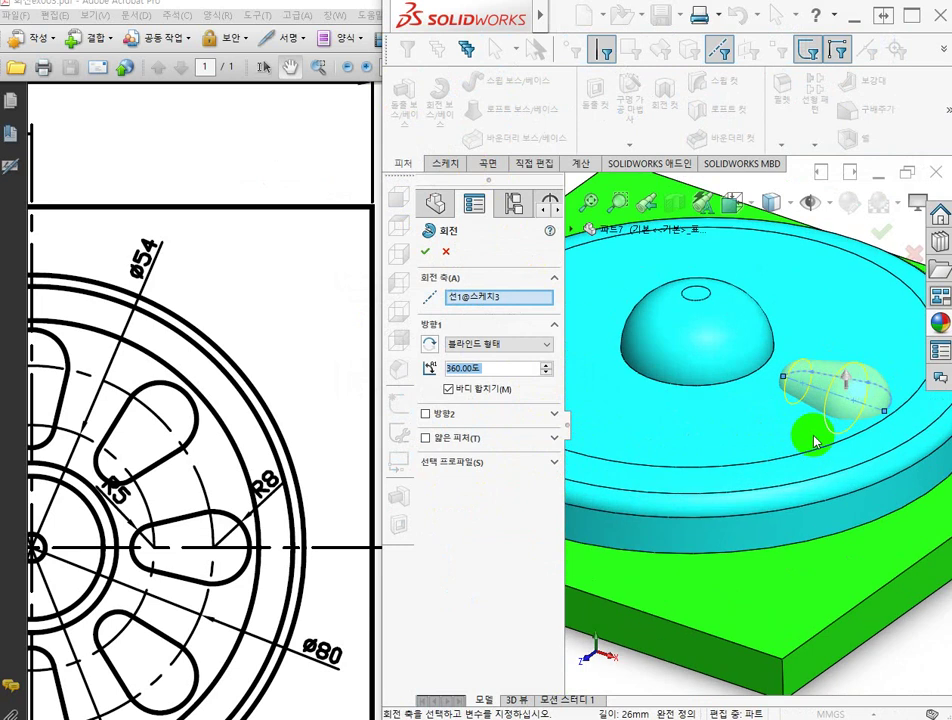
Step: Set the revolve angle to 180° with the half teardrop rising above the disc face, and finish the feature
{"action": "left_click", "coordinate": [496, 367]}
{"action": "left_click_drag", "start_coordinate": [496, 367], "coordinate": [338, 367]}
{"action": "type", "text": "1"}
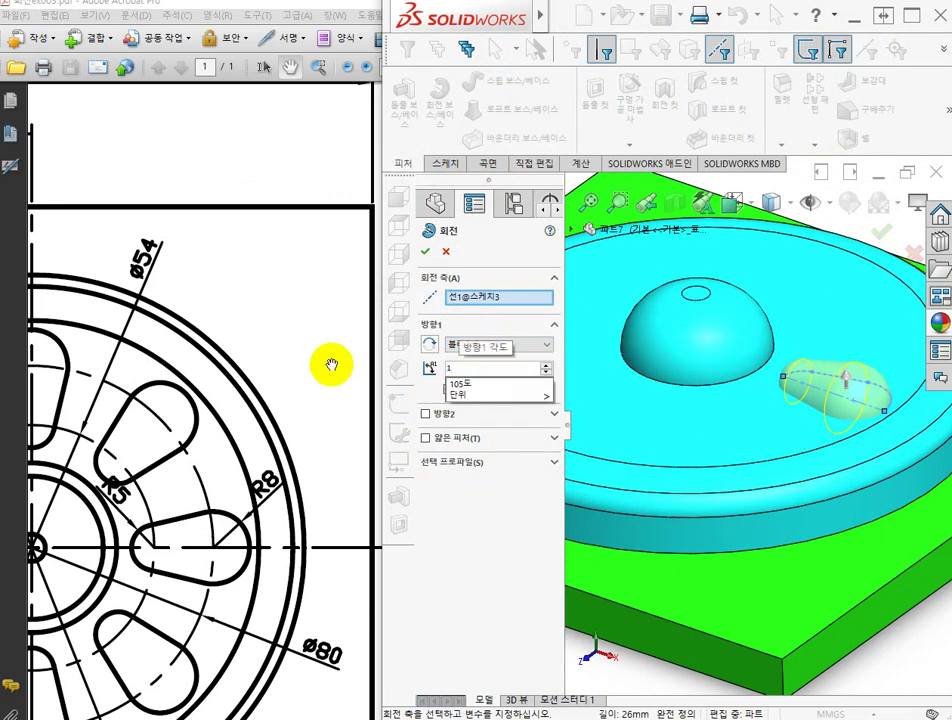
{"action": "type", "text": "80"}
{"action": "key", "text": "Return"}
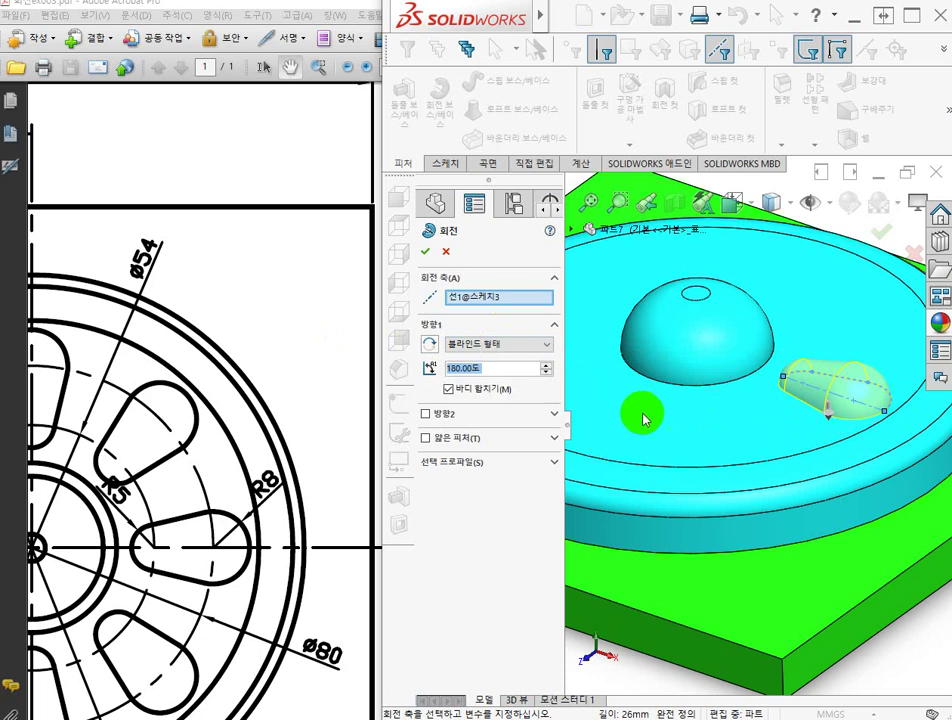
{"action": "left_click", "coordinate": [430, 344]}
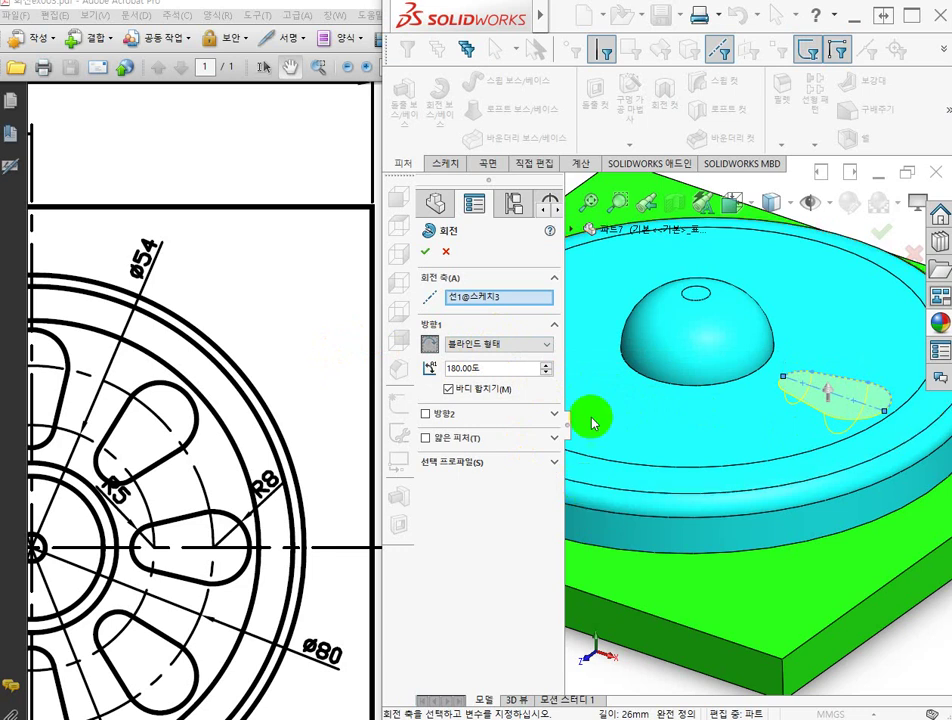
{"action": "left_click", "coordinate": [430, 344]}
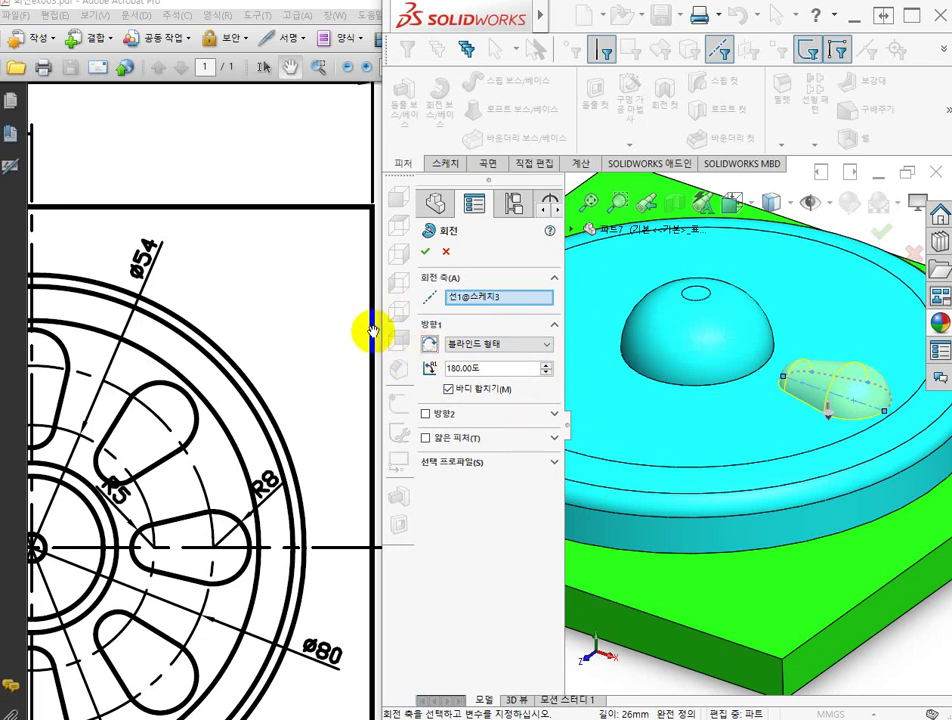
{"action": "left_click", "coordinate": [424, 250]}
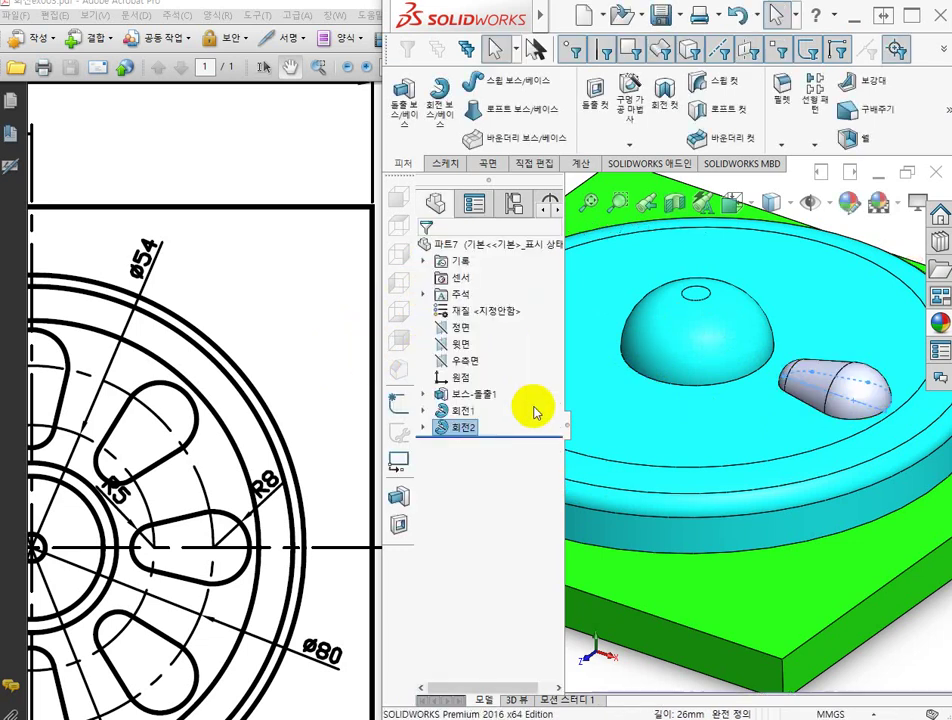
Step: Apply a purple colour to the revolved teardrop feature
{"action": "scroll", "coordinate": [651, 453], "scroll_direction": "up", "scroll_amount": 5}
{"action": "scroll", "coordinate": [652, 383], "scroll_direction": "up", "scroll_amount": 2}
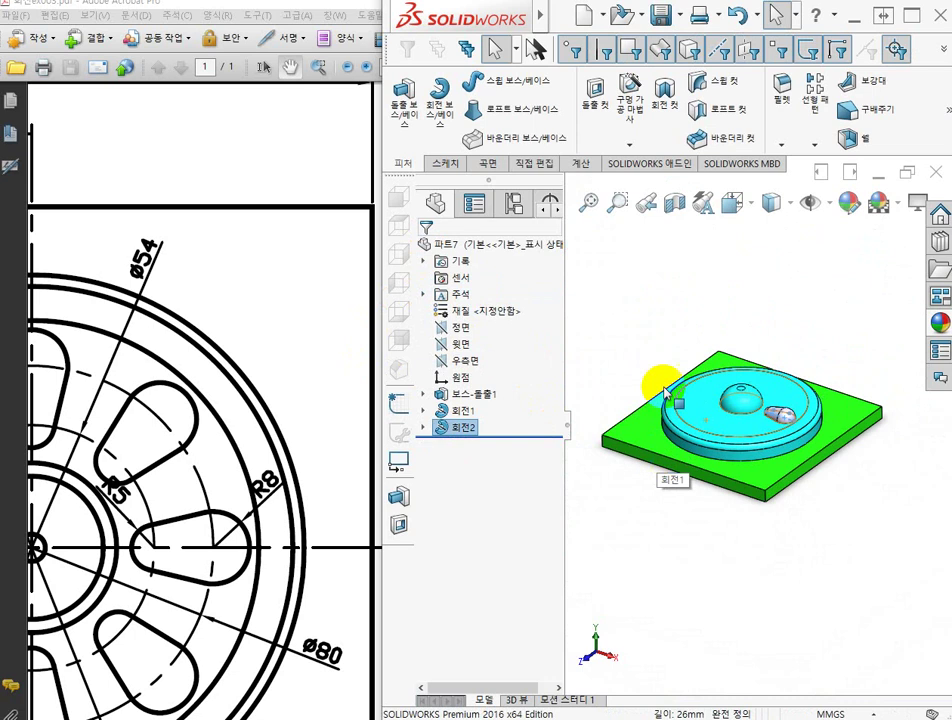
{"action": "scroll", "coordinate": [651, 365], "scroll_direction": "down", "scroll_amount": 2}
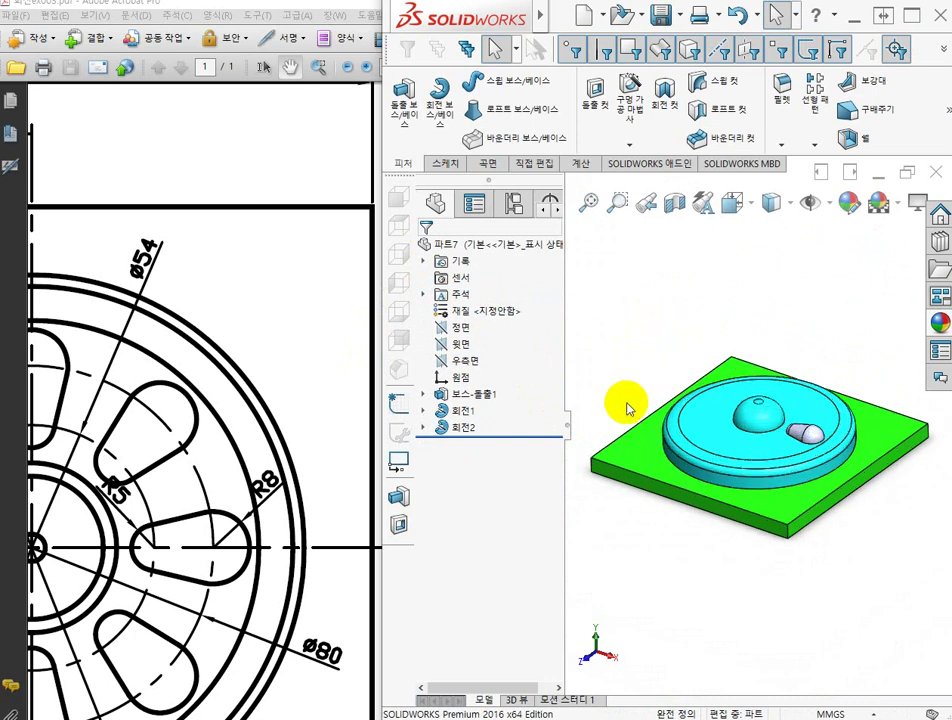
{"action": "left_click", "coordinate": [459, 428]}
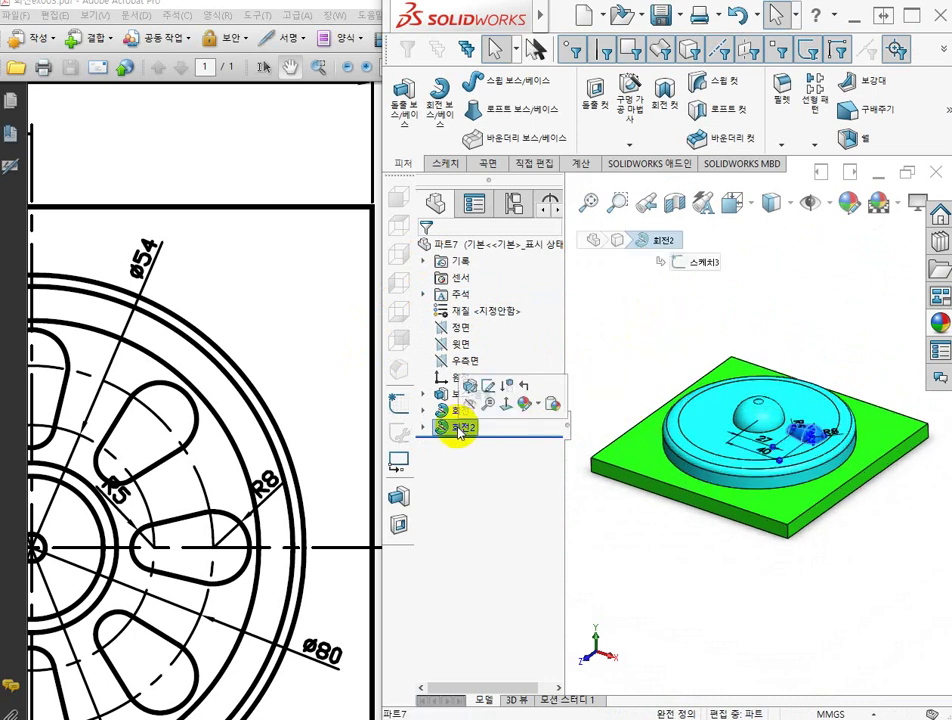
{"action": "left_click", "coordinate": [537, 403]}
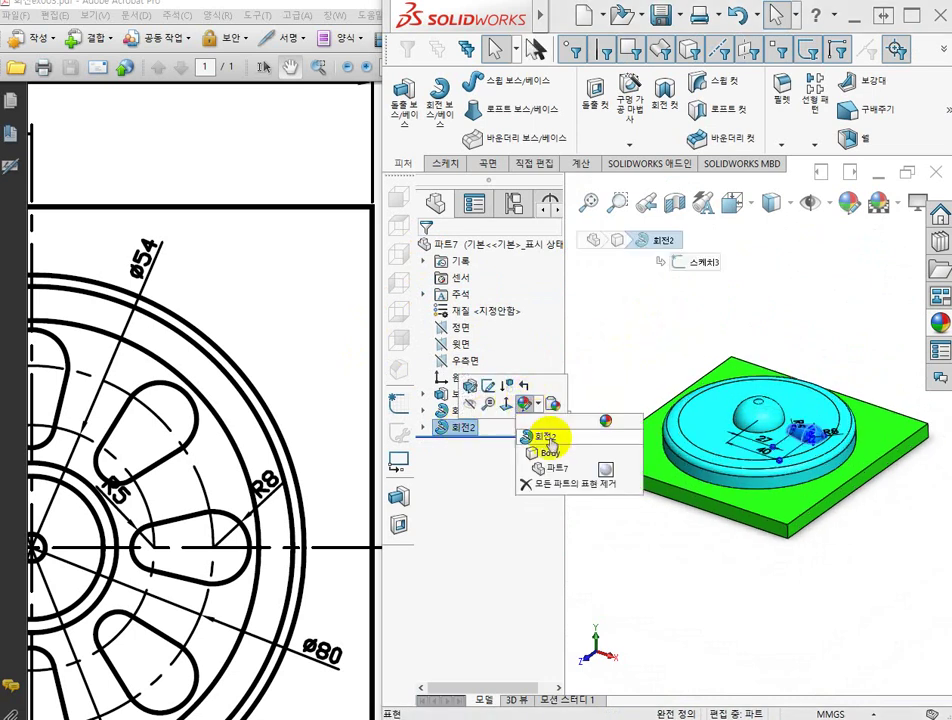
{"action": "left_click", "coordinate": [545, 433]}
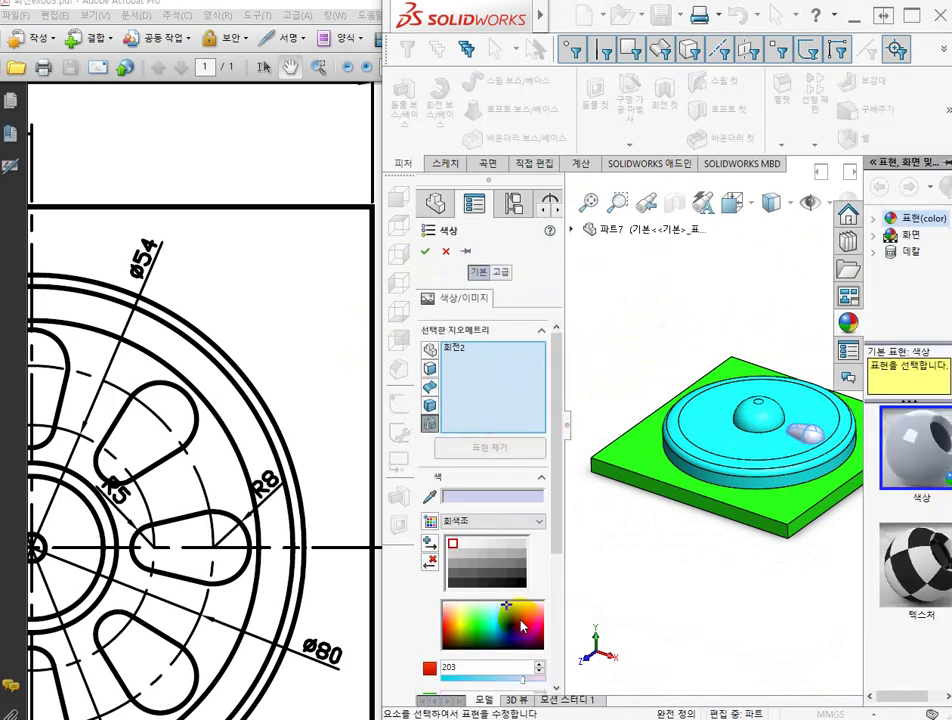
{"action": "left_click", "coordinate": [517, 623]}
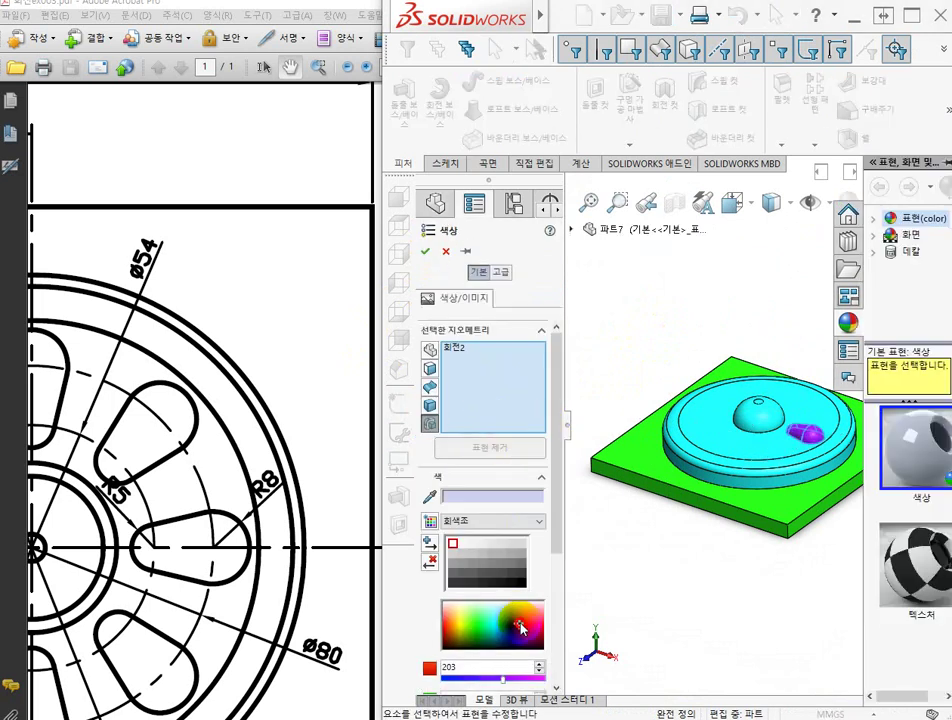
{"action": "left_click", "coordinate": [425, 251]}
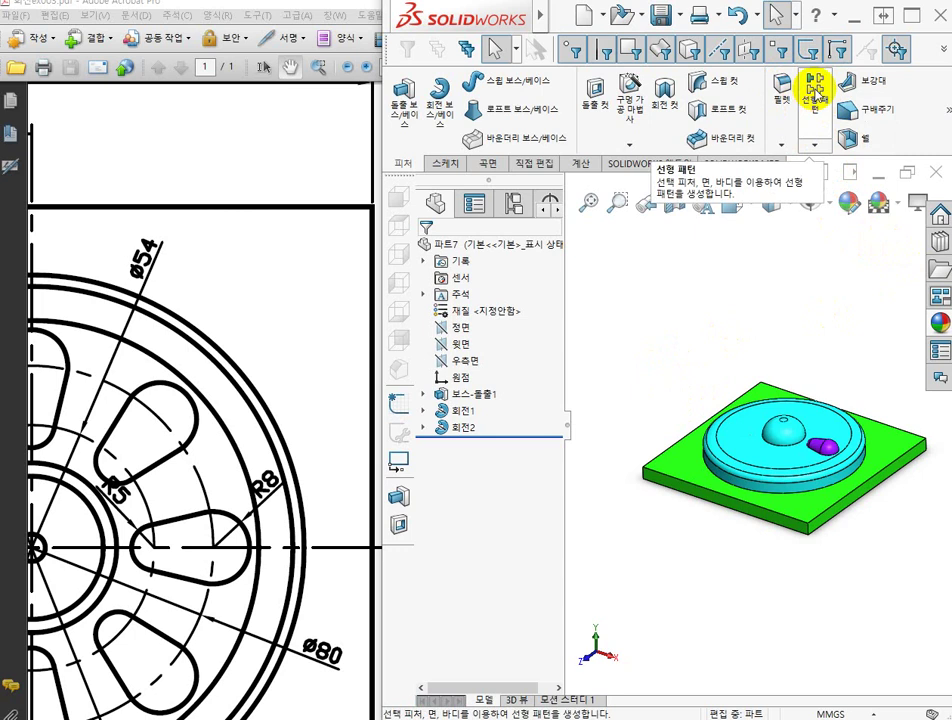
Step: Start a circular pattern and set the disc's outer cylindrical face as the pattern axis
{"action": "left_click", "coordinate": [815, 148]}
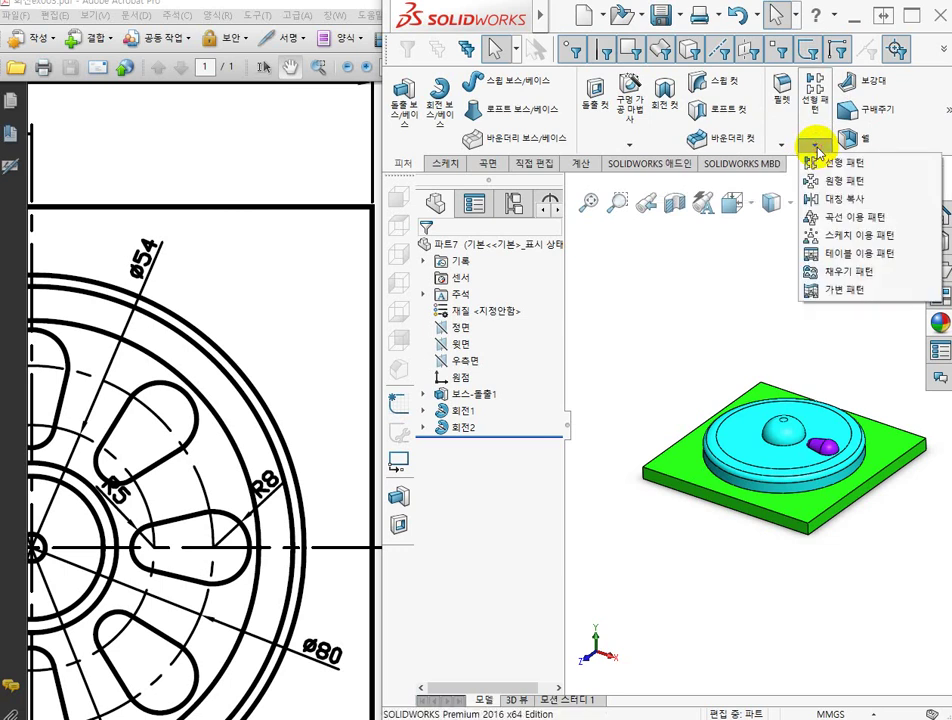
{"action": "left_click", "coordinate": [864, 182]}
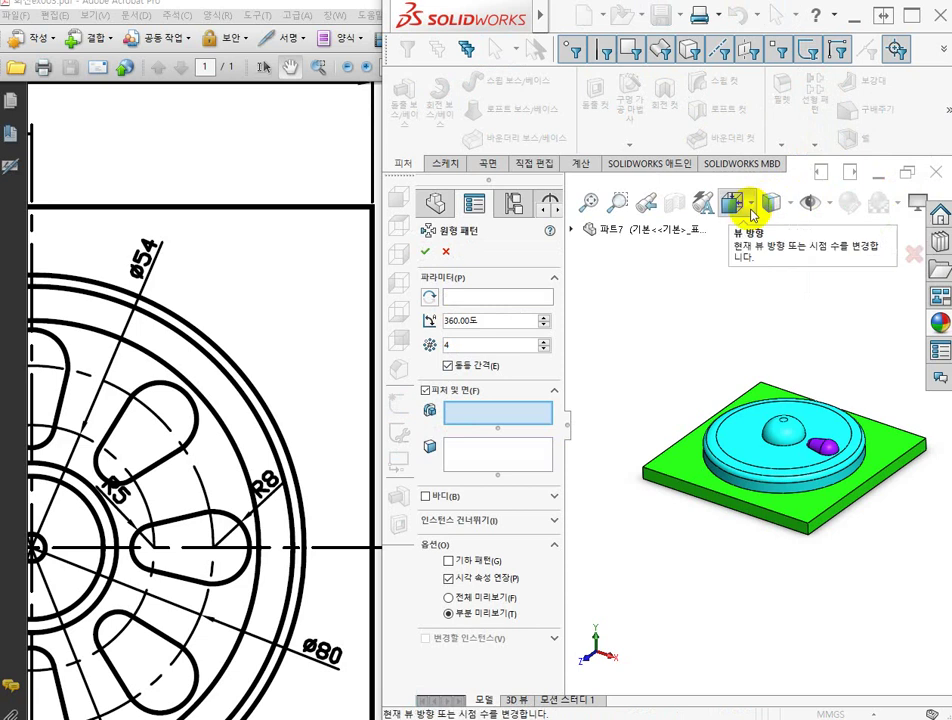
{"action": "left_click", "coordinate": [484, 300]}
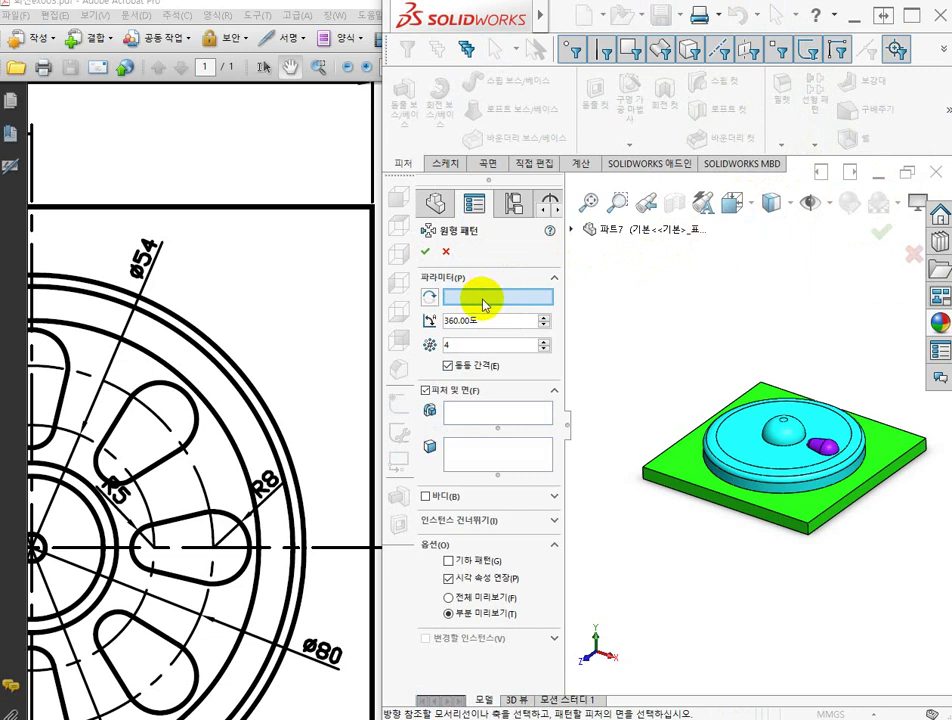
{"action": "scroll", "coordinate": [864, 369], "scroll_direction": "down", "scroll_amount": 3}
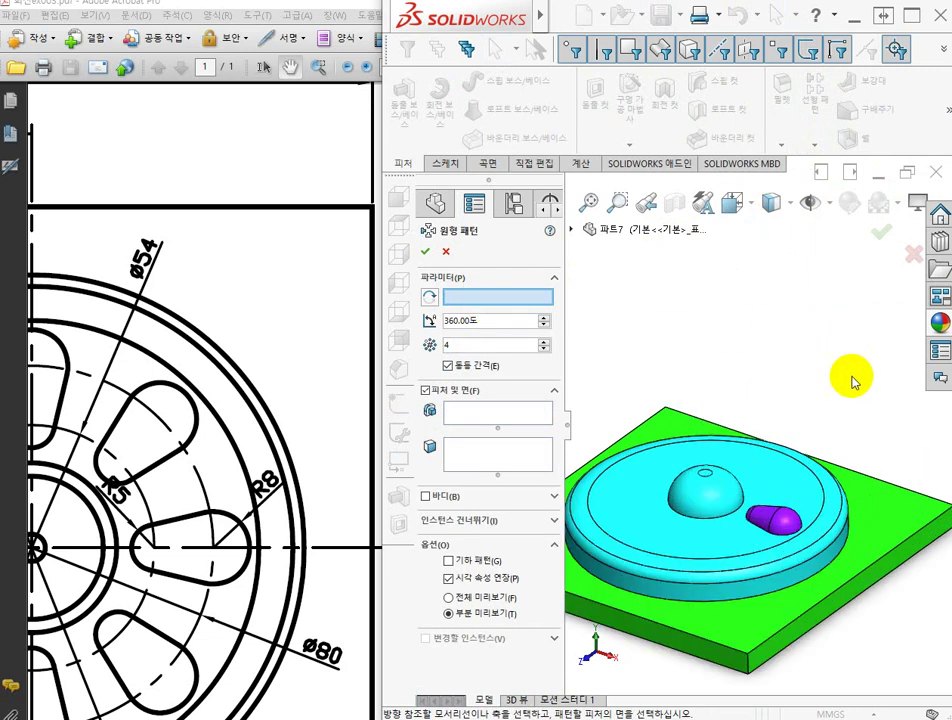
{"action": "scroll", "coordinate": [744, 414], "scroll_direction": "up", "scroll_amount": 3}
{"action": "scroll", "coordinate": [748, 412], "scroll_direction": "down", "scroll_amount": 3}
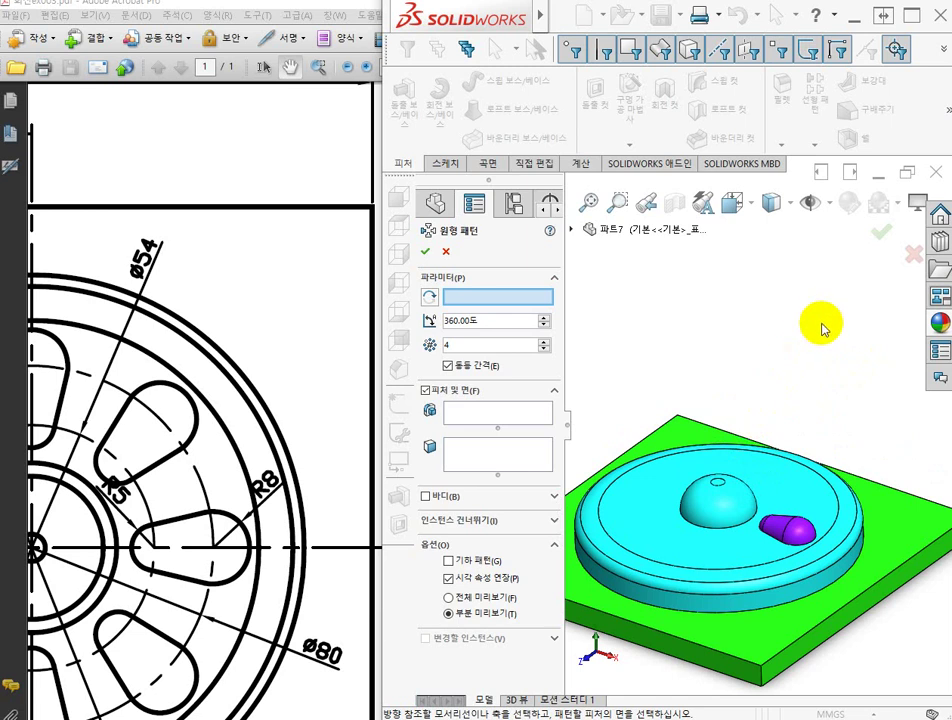
{"action": "left_click", "coordinate": [769, 597]}
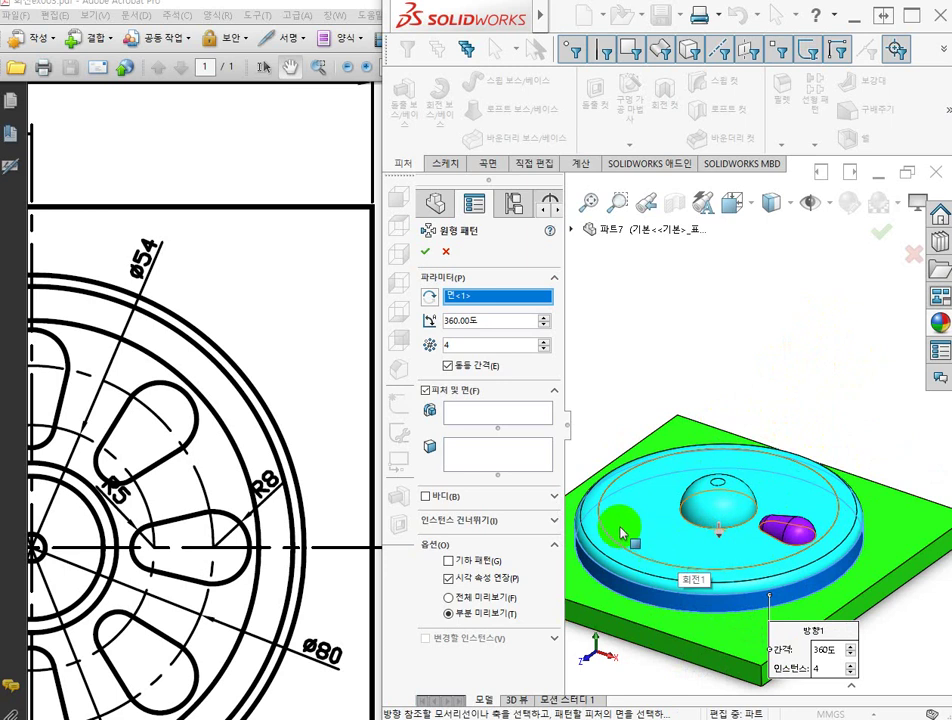
{"action": "scroll", "coordinate": [643, 442], "scroll_direction": "up", "scroll_amount": 4}
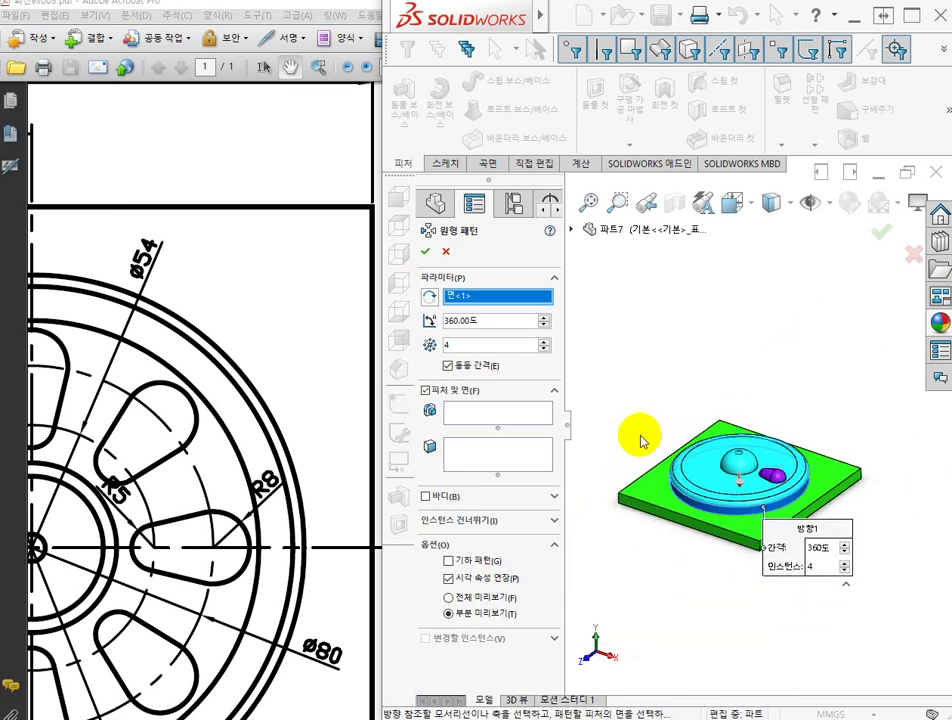
{"action": "scroll", "coordinate": [639, 440], "scroll_direction": "down", "scroll_amount": 2}
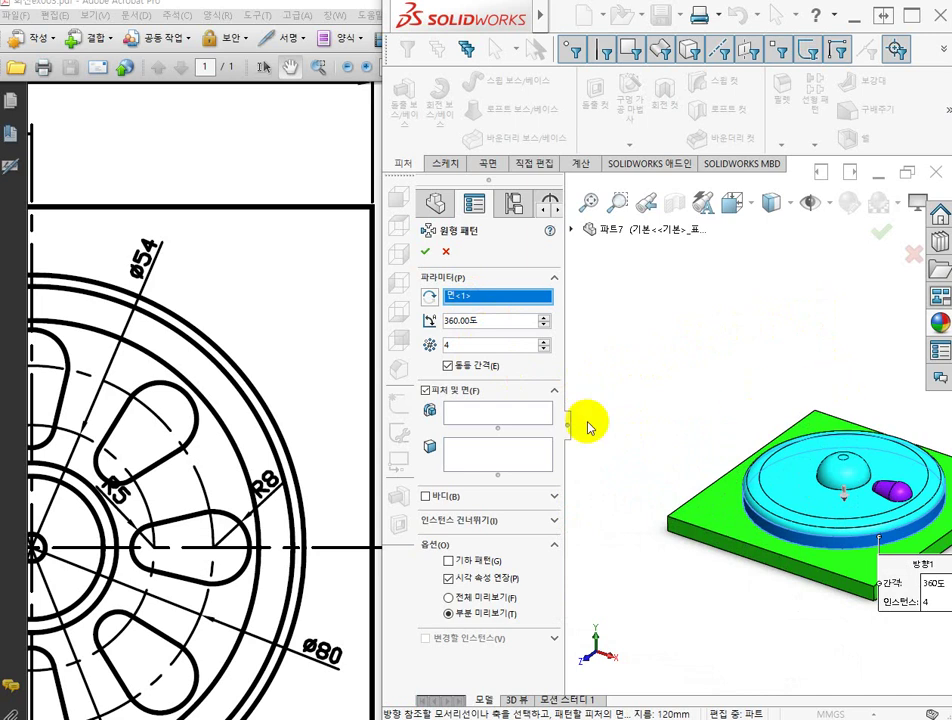
Step: Switch the pattern target to bodies and back to features and faces
{"action": "left_click", "coordinate": [467, 419]}
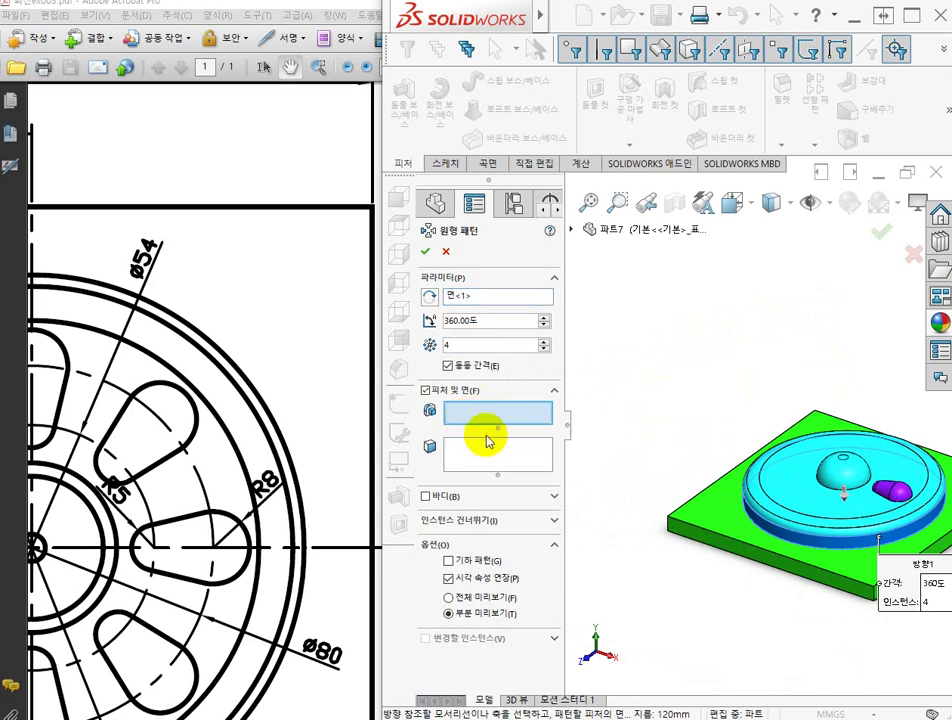
{"action": "left_click", "coordinate": [425, 496]}
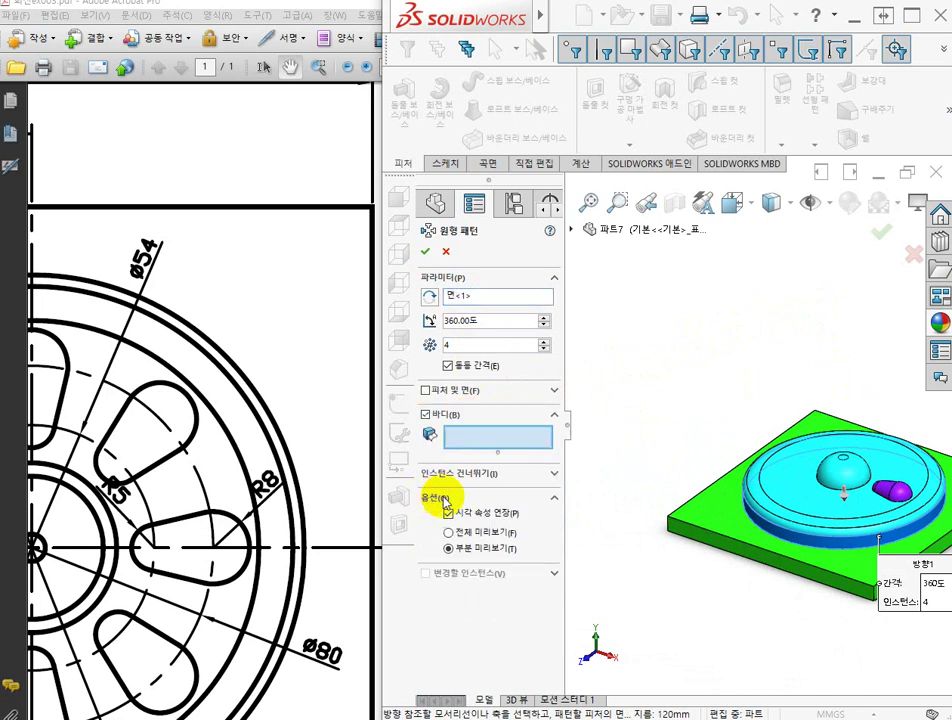
{"action": "left_click", "coordinate": [425, 390]}
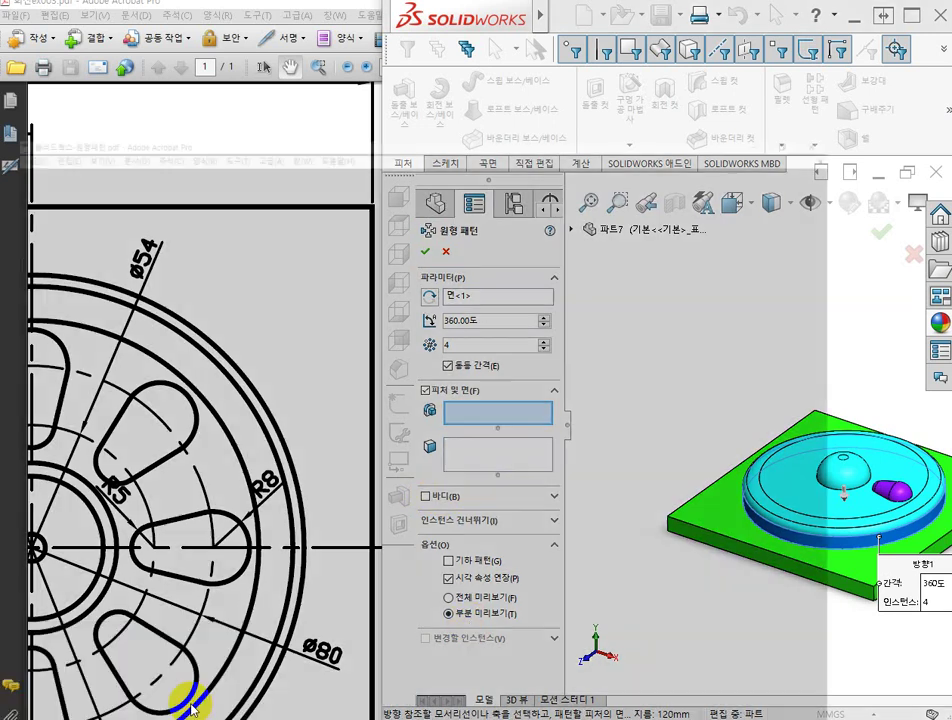
Step: Switch to the 원형패턴 PDF guide in Adobe Acrobat and examine its pages on selecting features, faces and bodies to pattern
{"action": "left_click", "coordinate": [191, 698]}
{"action": "scroll", "coordinate": [366, 566], "scroll_direction": "down", "scroll_amount": 3}
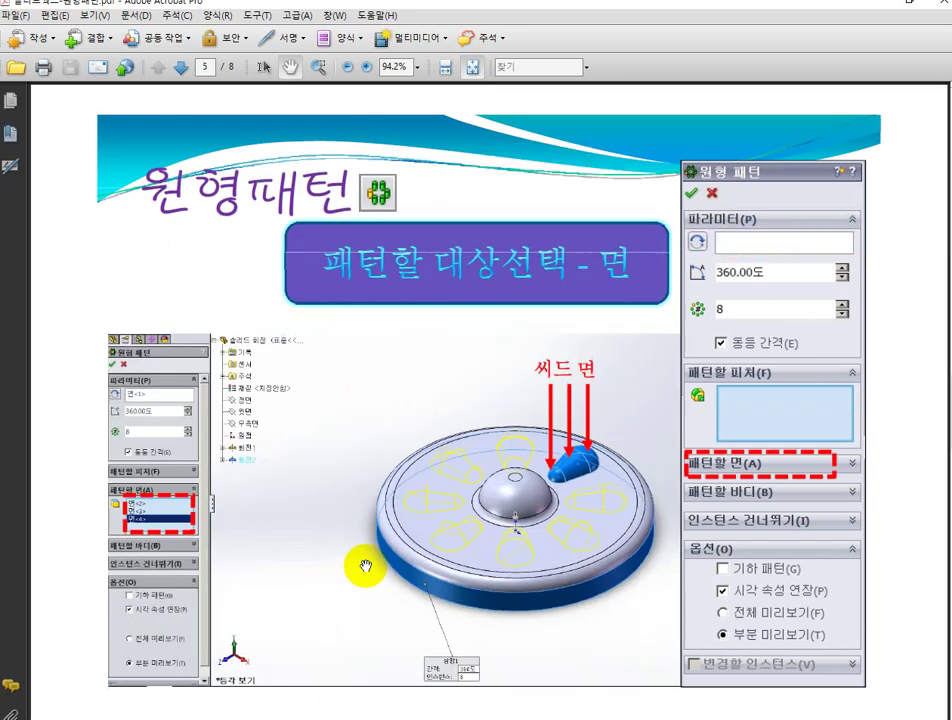
{"action": "scroll", "coordinate": [366, 566], "scroll_direction": "up", "scroll_amount": 2}
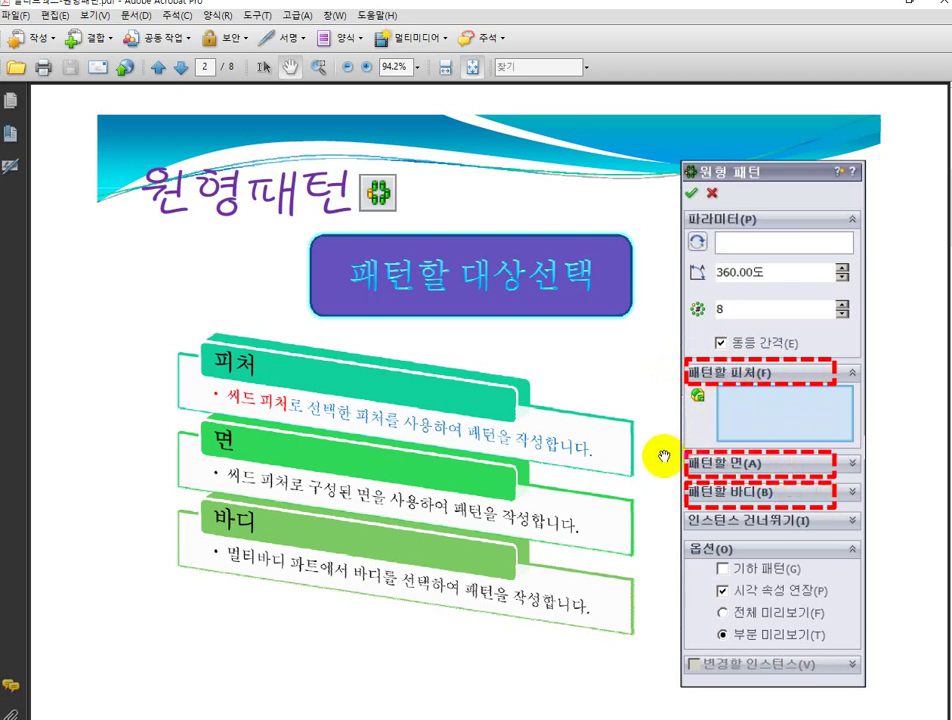
{"action": "scroll", "coordinate": [652, 465], "scroll_direction": "down", "scroll_amount": 2}
{"action": "scroll", "coordinate": [652, 467], "scroll_direction": "up", "scroll_amount": 1}
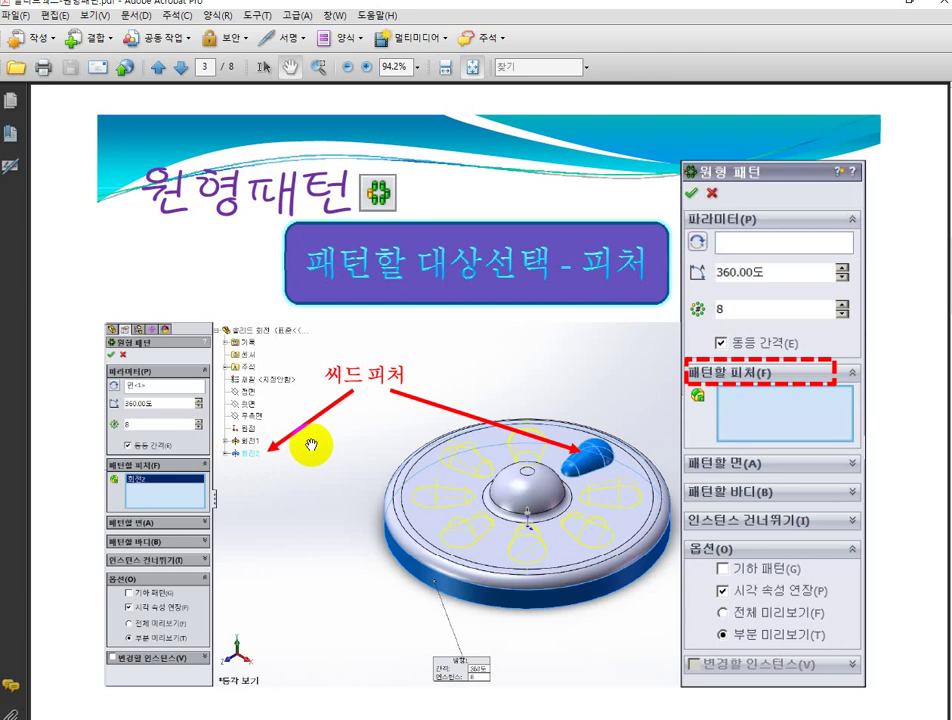
{"action": "key", "text": "Page_Down"}
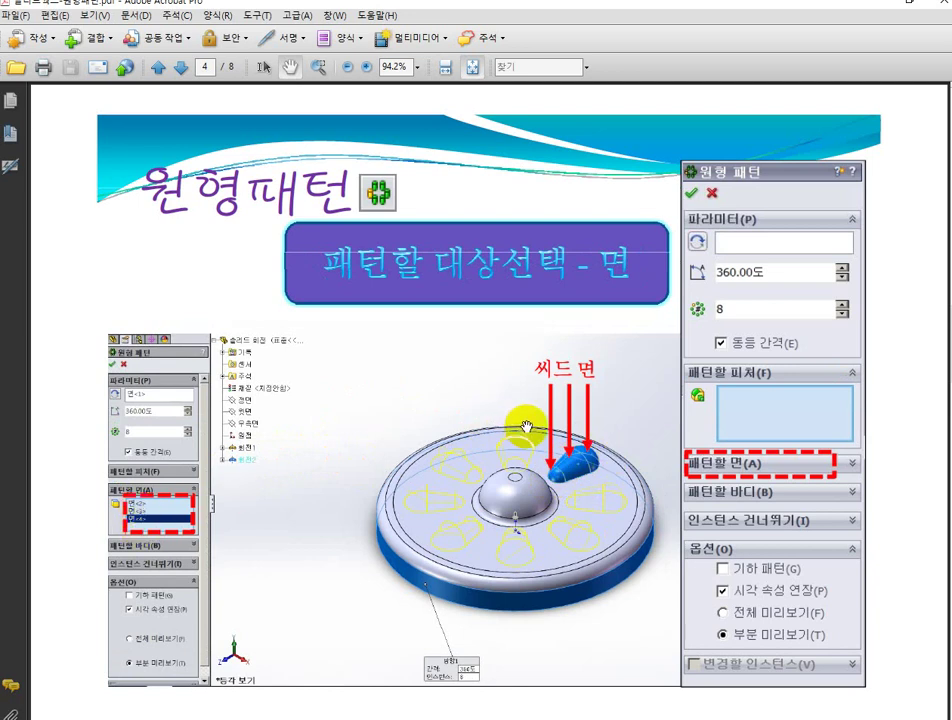
{"action": "scroll", "coordinate": [515, 420], "scroll_direction": "down", "scroll_amount": 1}
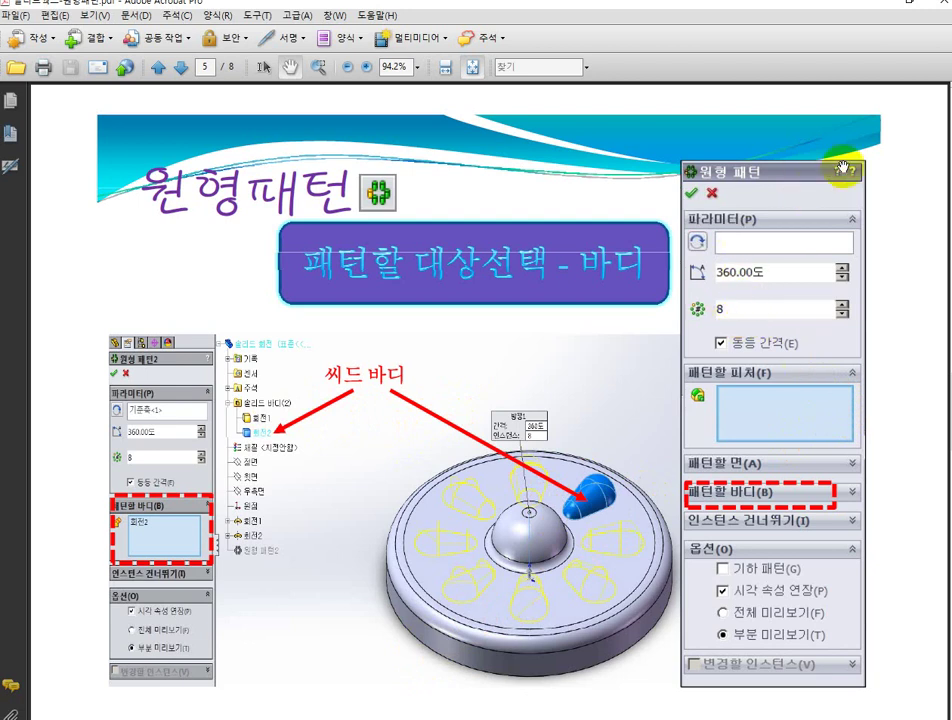
{"action": "key", "text": "Home"}
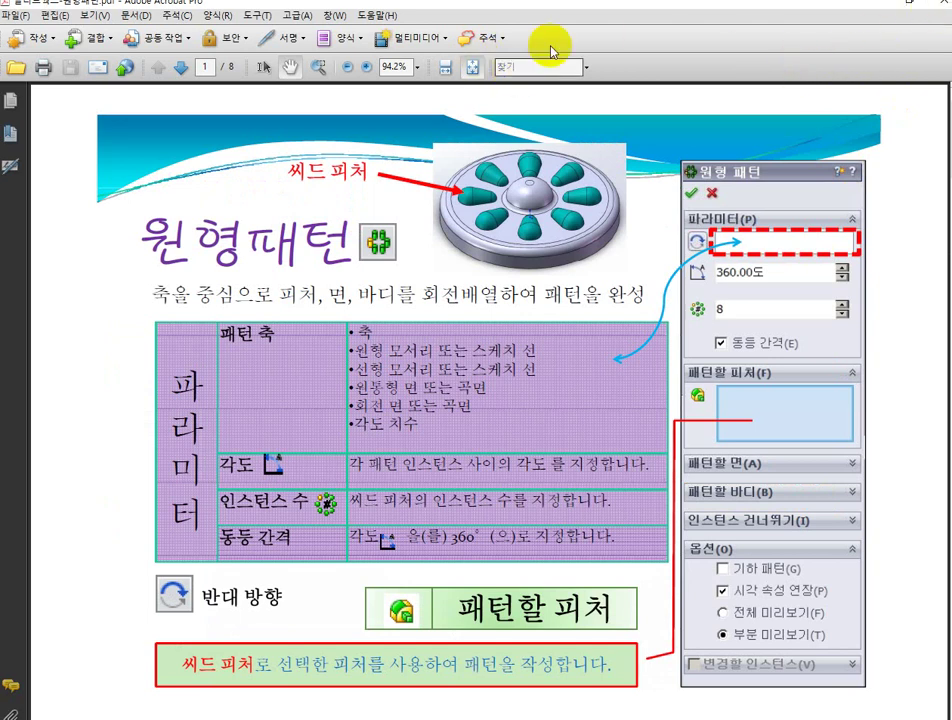
Step: Reduce the PDF guide from full screen and move it out of the way to return to the circular pattern in SOLIDWORKS
{"action": "left_click", "coordinate": [910, 10]}
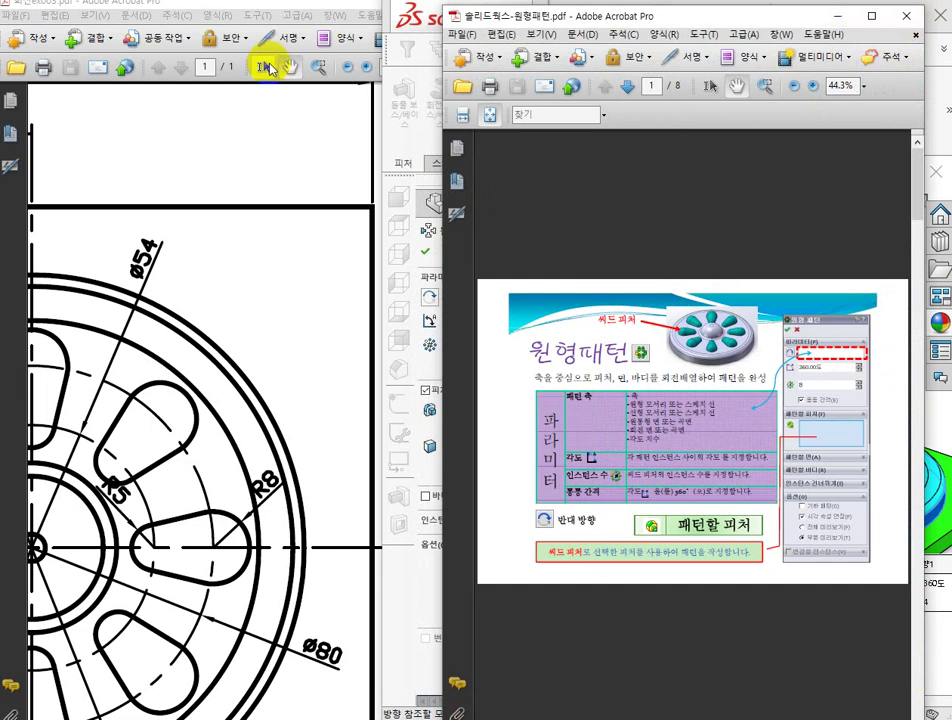
{"action": "left_click_drag", "start_coordinate": [646, 20], "coordinate": [174, 209]}
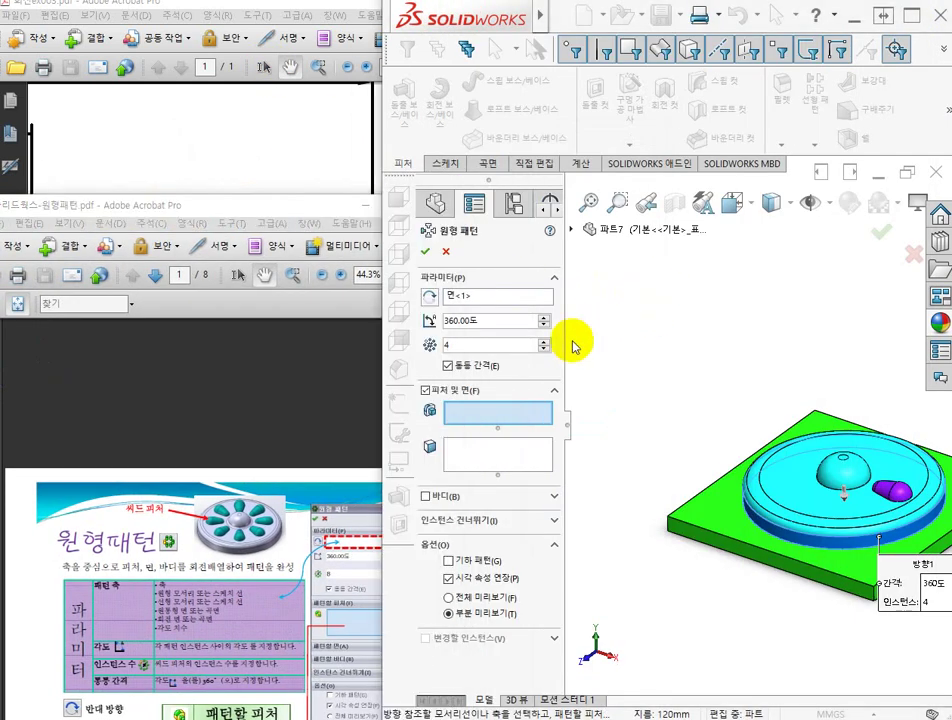
{"action": "mouse_move", "coordinate": [314, 210]}
{"action": "left_mouse_down"}
{"action": "mouse_move", "coordinate": [137, 186]}
{"action": "mouse_move", "coordinate": [0, 150]}
{"action": "left_mouse_up"}
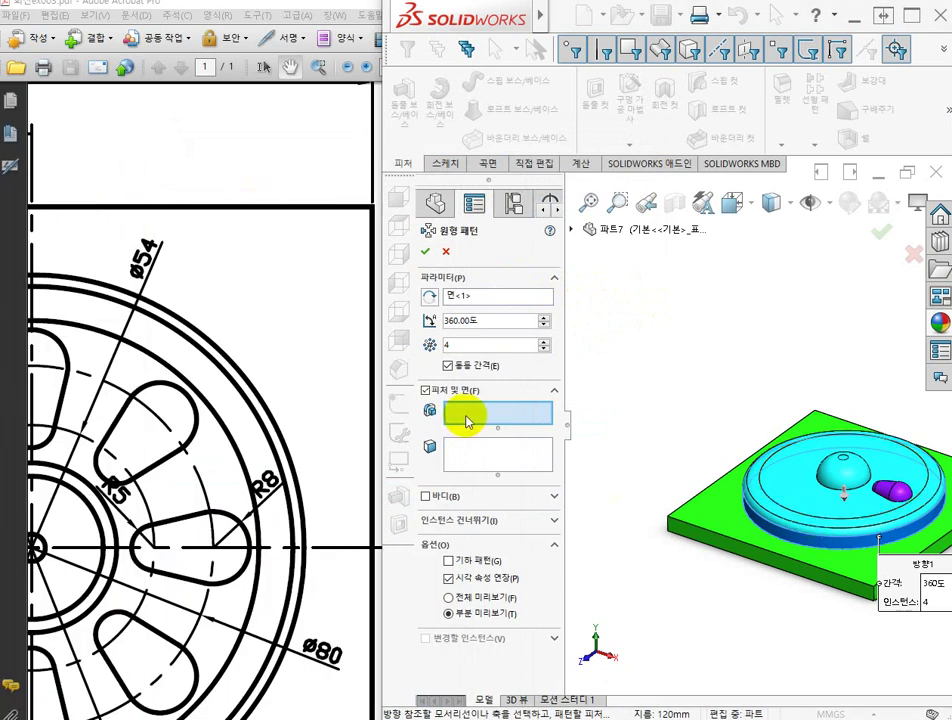
Step: Try the revolved teardrop as the feature to pattern, and clear that selection
{"action": "left_click", "coordinate": [899, 491]}
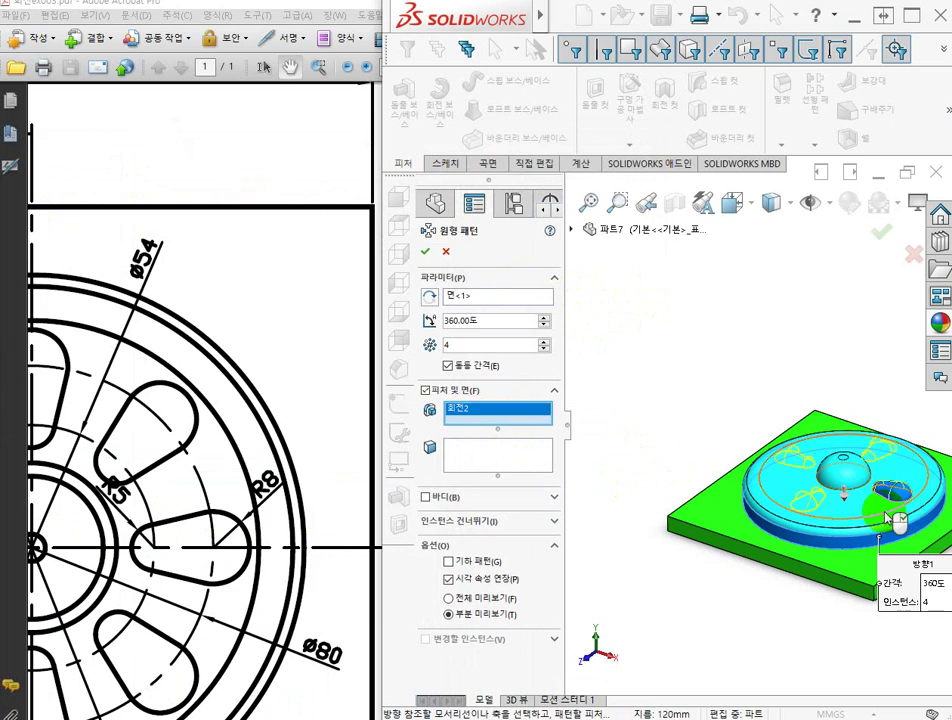
{"action": "right_click", "coordinate": [462, 415]}
{"action": "left_click", "coordinate": [505, 421]}
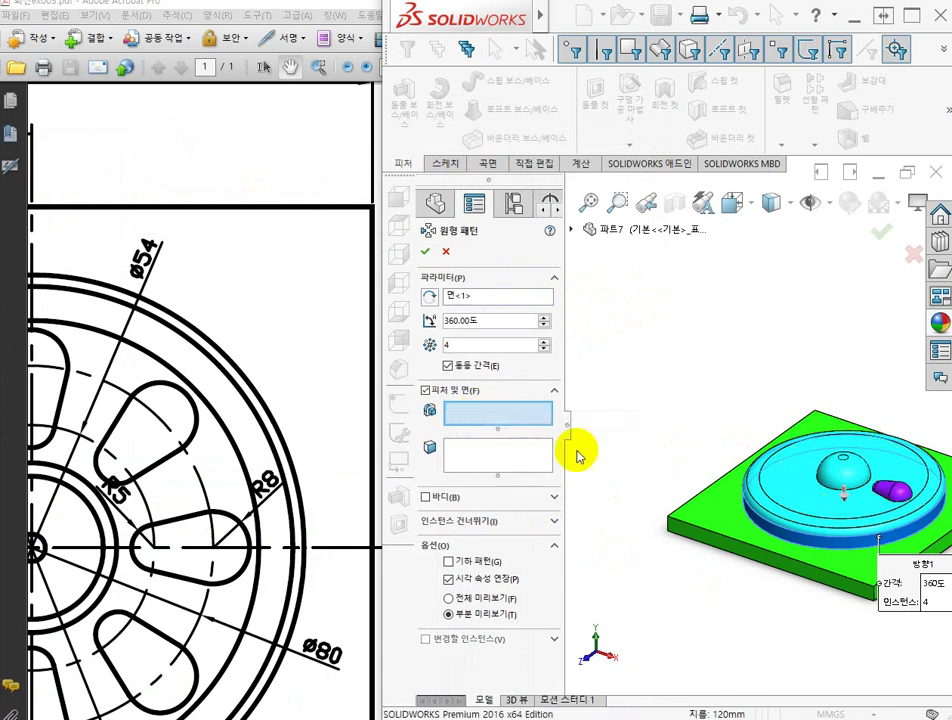
Step: Try the teardrop's three faces as the faces to pattern, and clear the face selection
{"action": "left_click", "coordinate": [501, 458]}
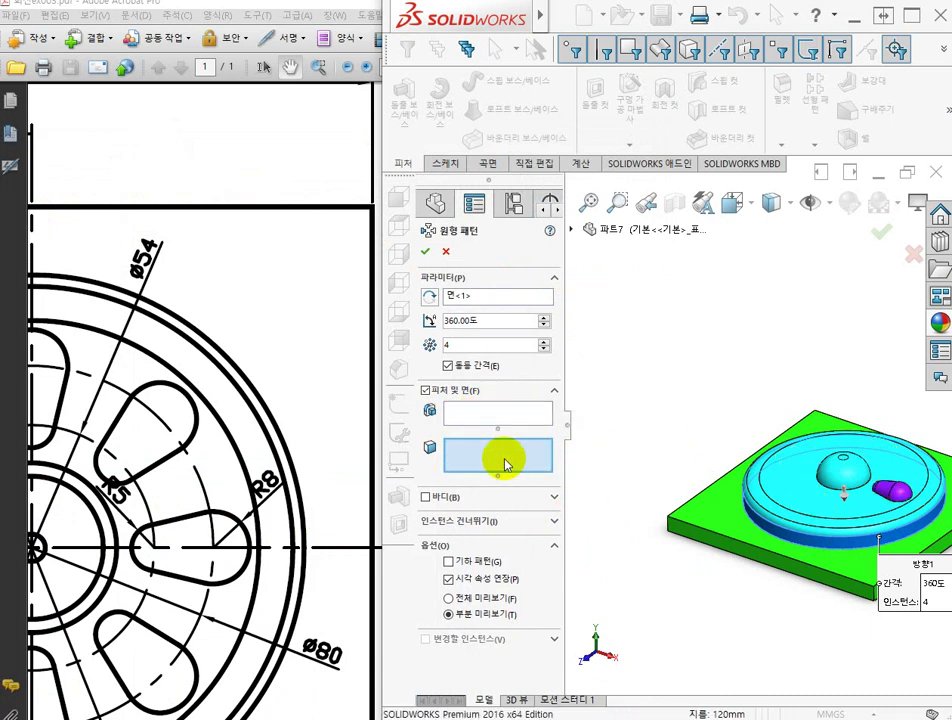
{"action": "scroll", "coordinate": [840, 532], "scroll_direction": "down", "scroll_amount": 8}
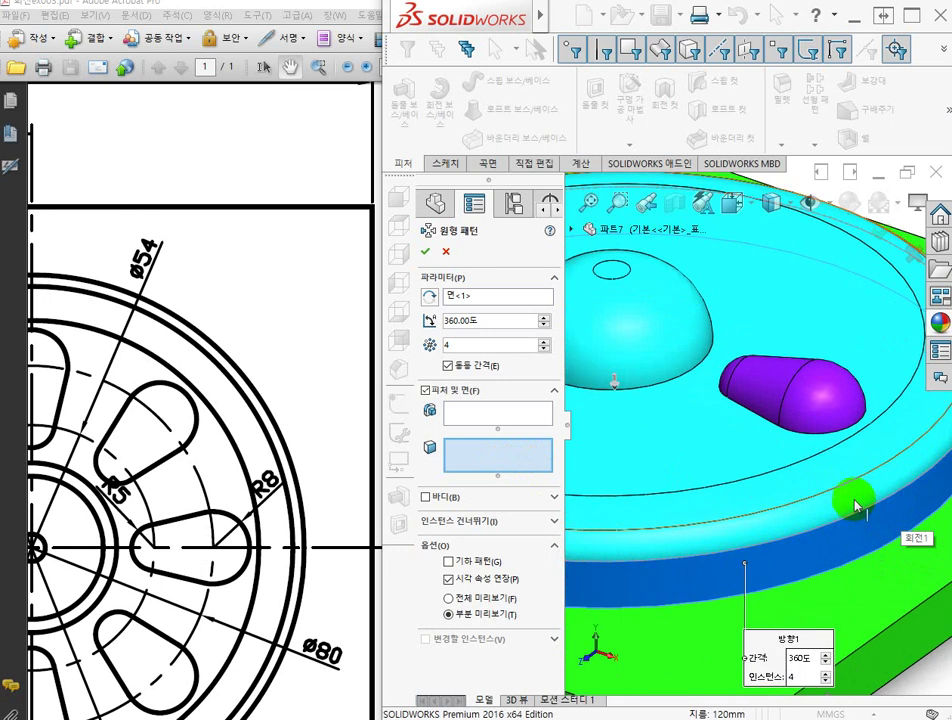
{"action": "left_click", "coordinate": [815, 415]}
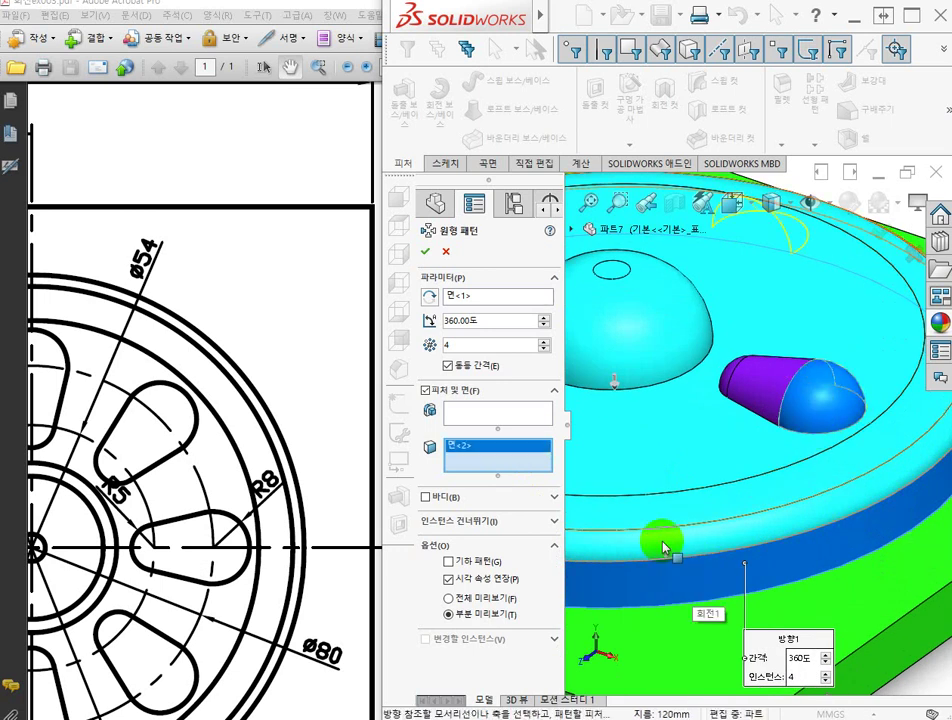
{"action": "middle_click_drag", "start_coordinate": [665, 548], "coordinate": [701, 425]}
{"action": "left_click", "coordinate": [701, 323]}
{"action": "middle_click_drag", "start_coordinate": [701, 323], "coordinate": [672, 478]}
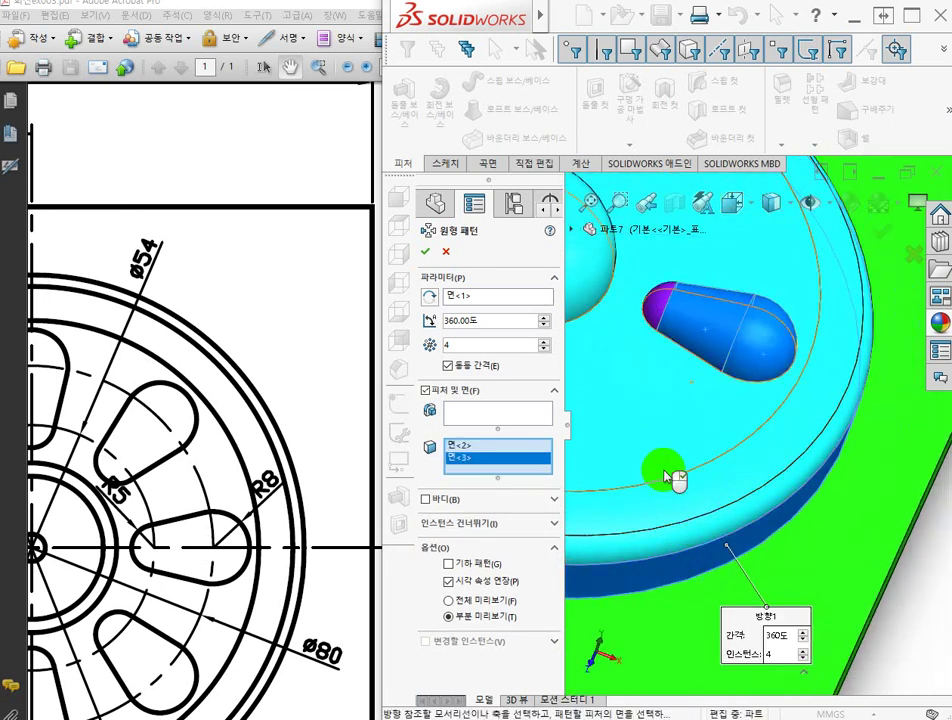
{"action": "left_click", "coordinate": [657, 308]}
{"action": "middle_click_drag", "start_coordinate": [680, 319], "coordinate": [744, 383]}
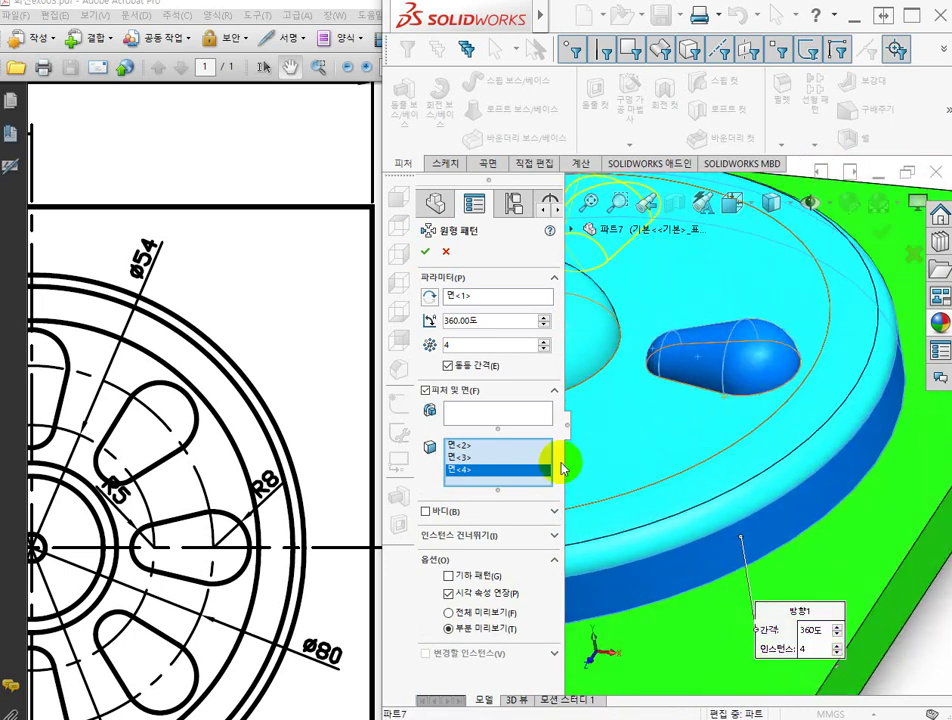
{"action": "right_click", "coordinate": [510, 447]}
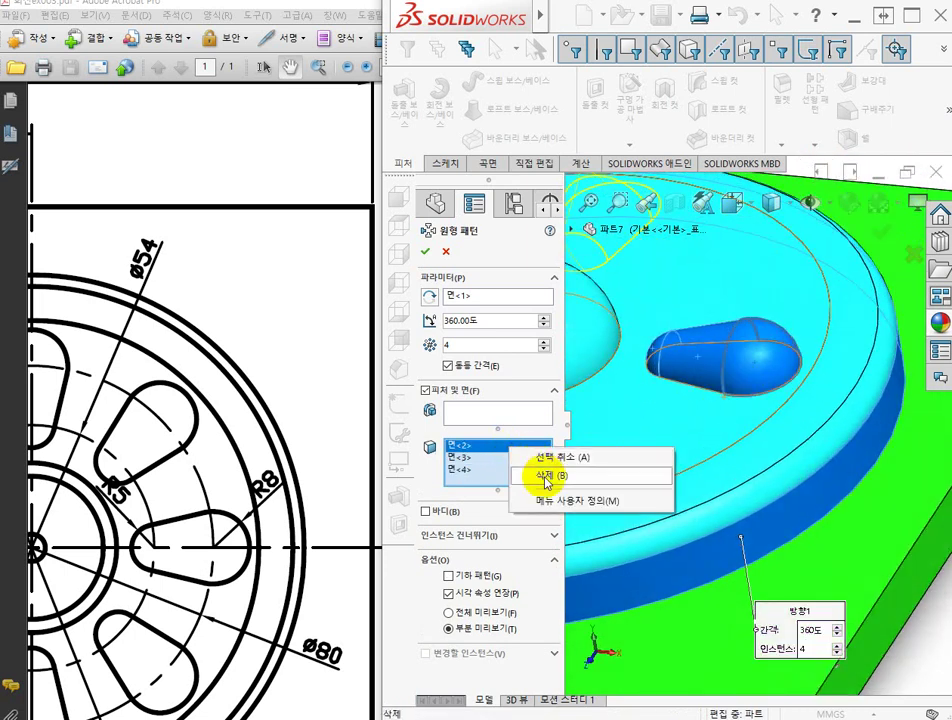
{"action": "left_click", "coordinate": [557, 459]}
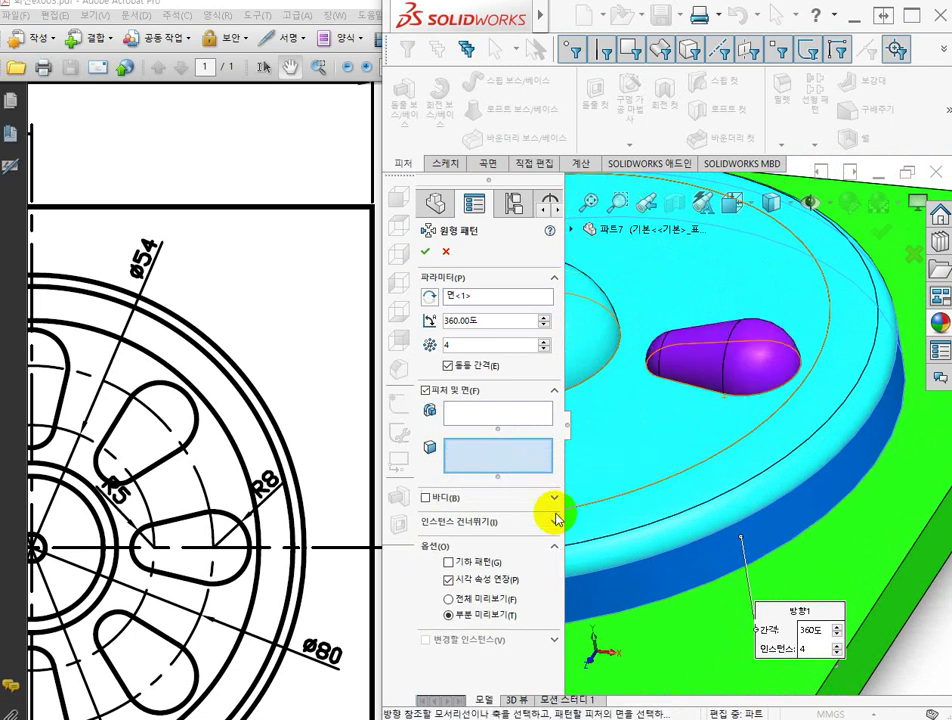
Step: Switch the pattern target to bodies and select the part's solid body as the body to pattern
{"action": "left_click", "coordinate": [428, 498]}
{"action": "scroll", "coordinate": [655, 512], "scroll_direction": "up", "scroll_amount": 5}
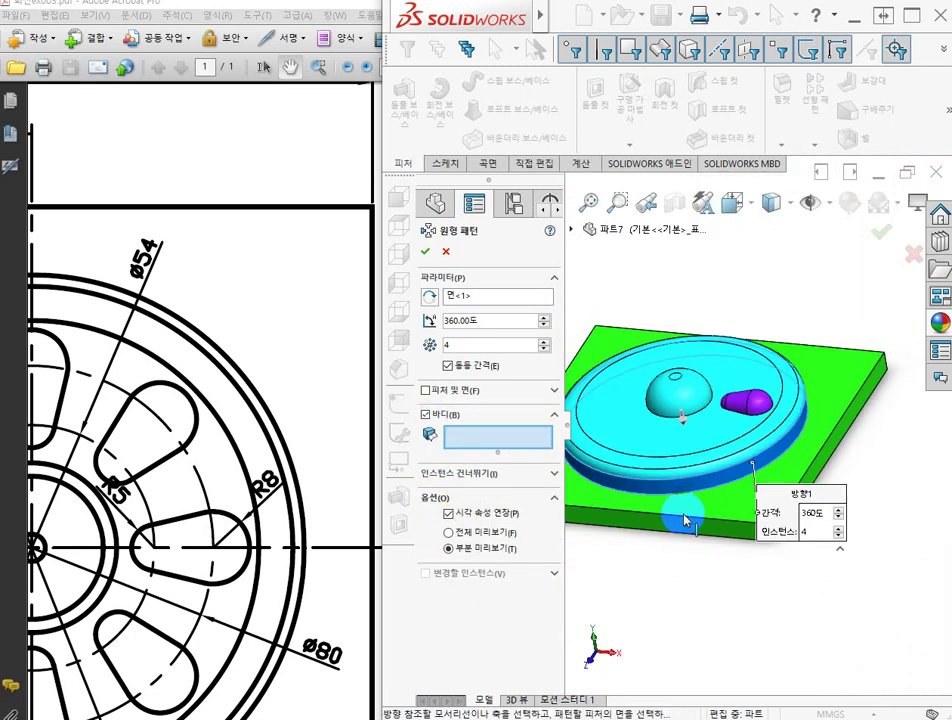
{"action": "left_click", "coordinate": [829, 388]}
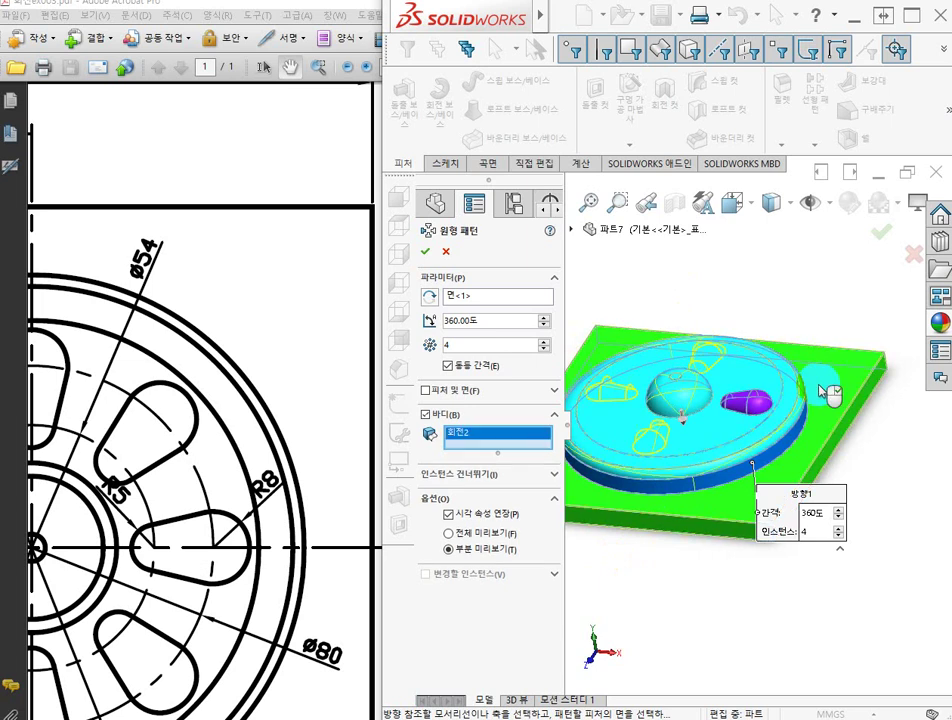
{"action": "middle_click_drag", "start_coordinate": [655, 562], "coordinate": [698, 564]}
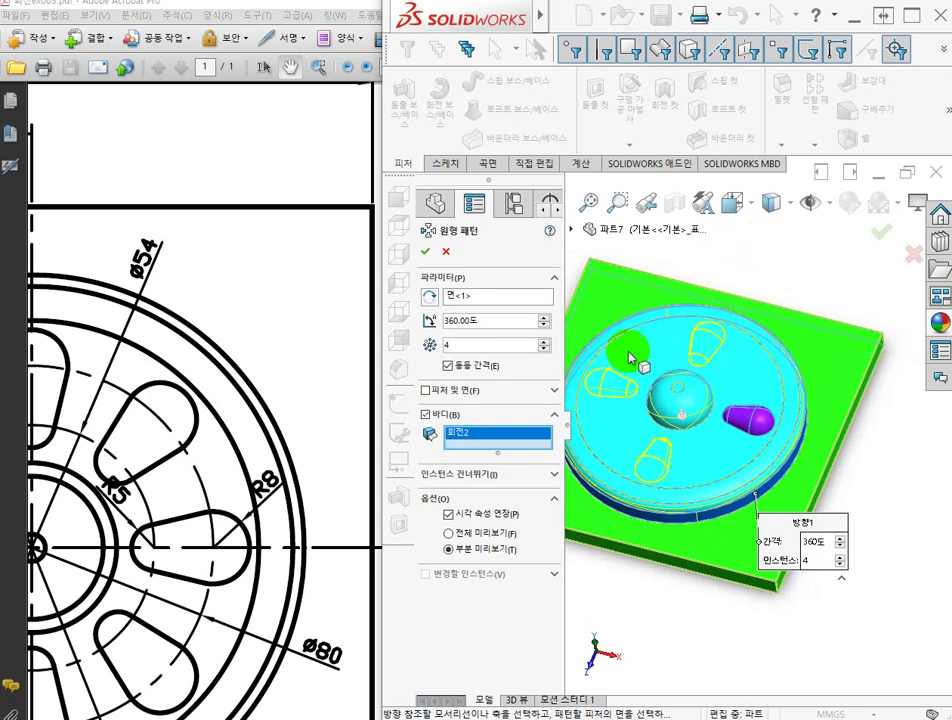
Step: Turn off equal spacing for the circular body pattern and inspect the preview around the teardrop
{"action": "left_click", "coordinate": [448, 365]}
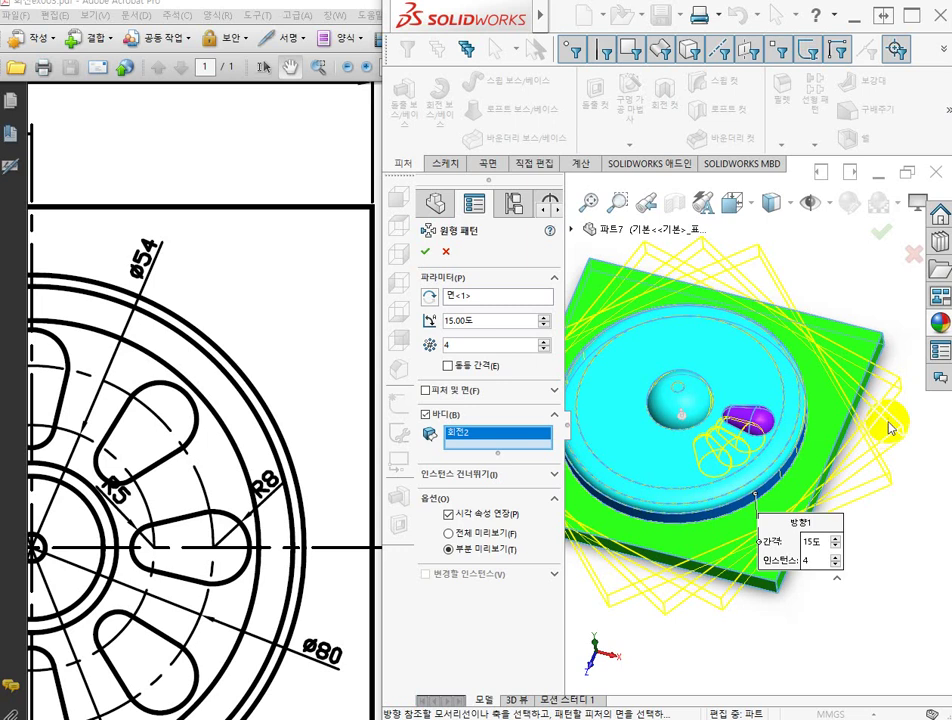
{"action": "middle_click_drag", "start_coordinate": [880, 538], "coordinate": [858, 520]}
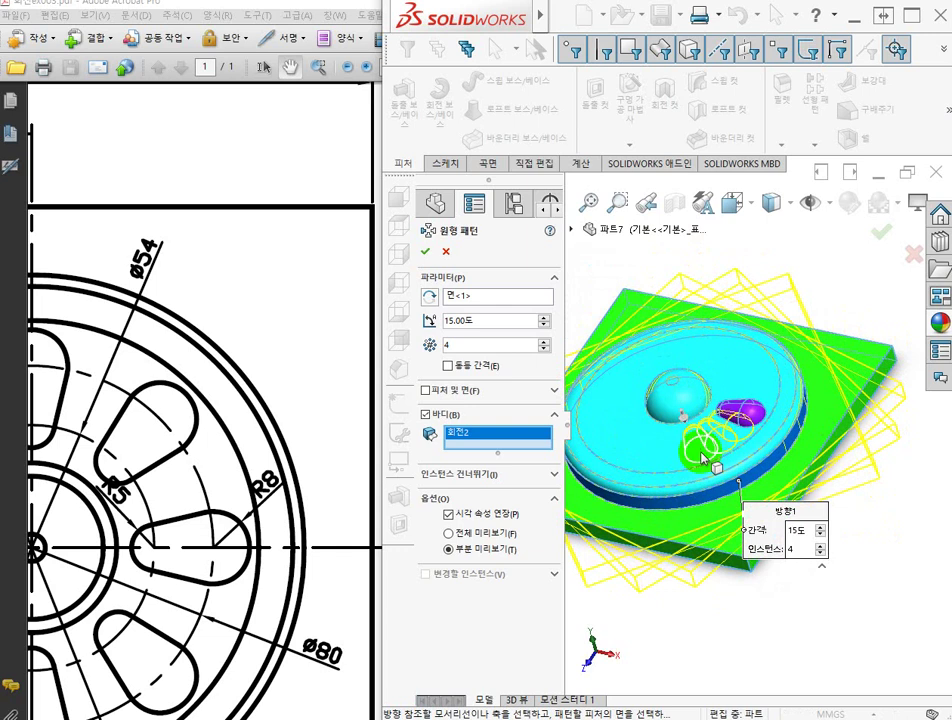
{"action": "scroll", "coordinate": [728, 463], "scroll_direction": "down", "scroll_amount": 5}
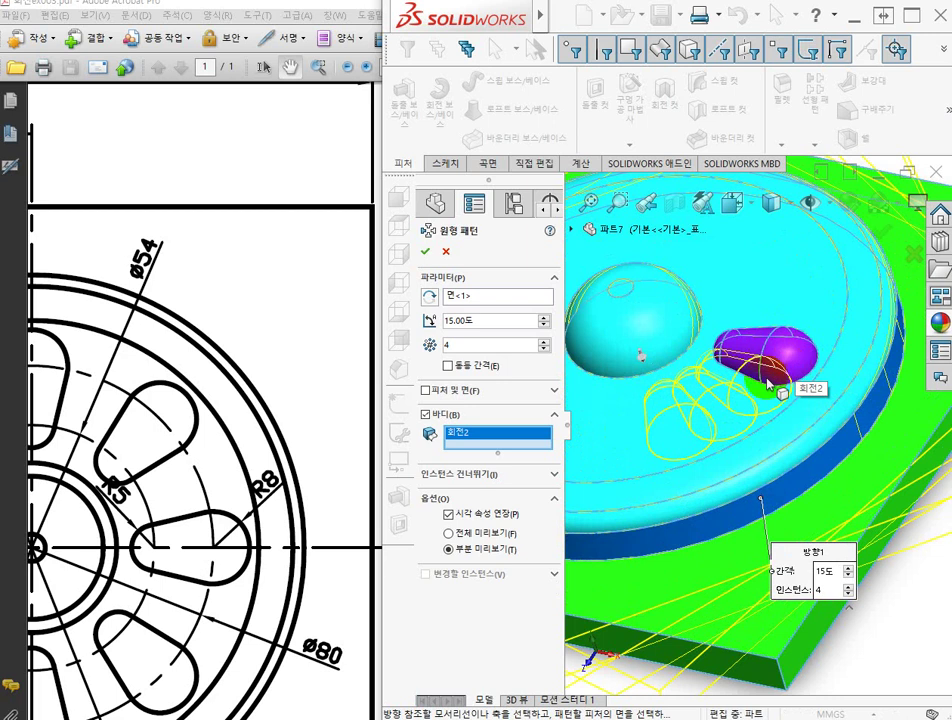
Step: Switch the circular pattern from bodies back to features and select the revolved teardrop as the feature to pattern
{"action": "scroll", "coordinate": [770, 389], "scroll_direction": "up", "scroll_amount": 3}
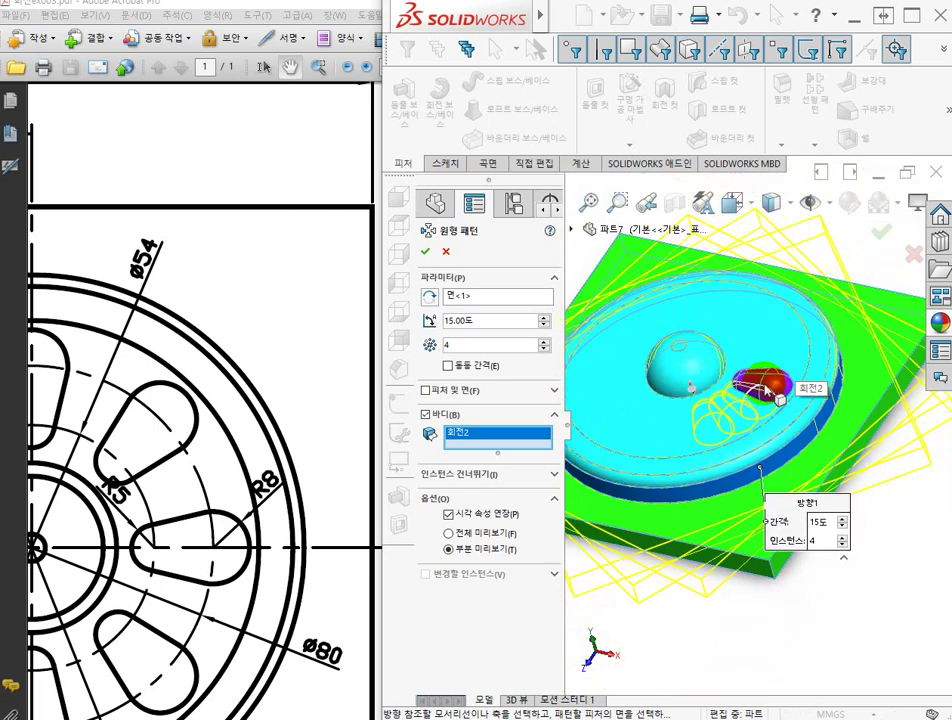
{"action": "left_click", "coordinate": [427, 414]}
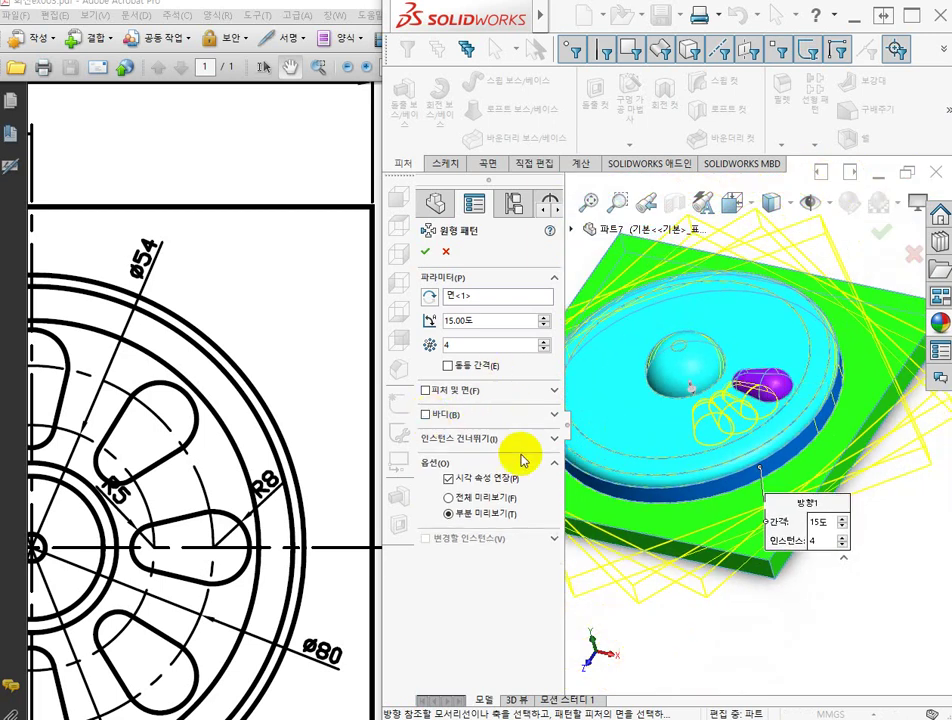
{"action": "left_click", "coordinate": [426, 390]}
{"action": "scroll", "coordinate": [604, 442], "scroll_direction": "up", "scroll_amount": 3}
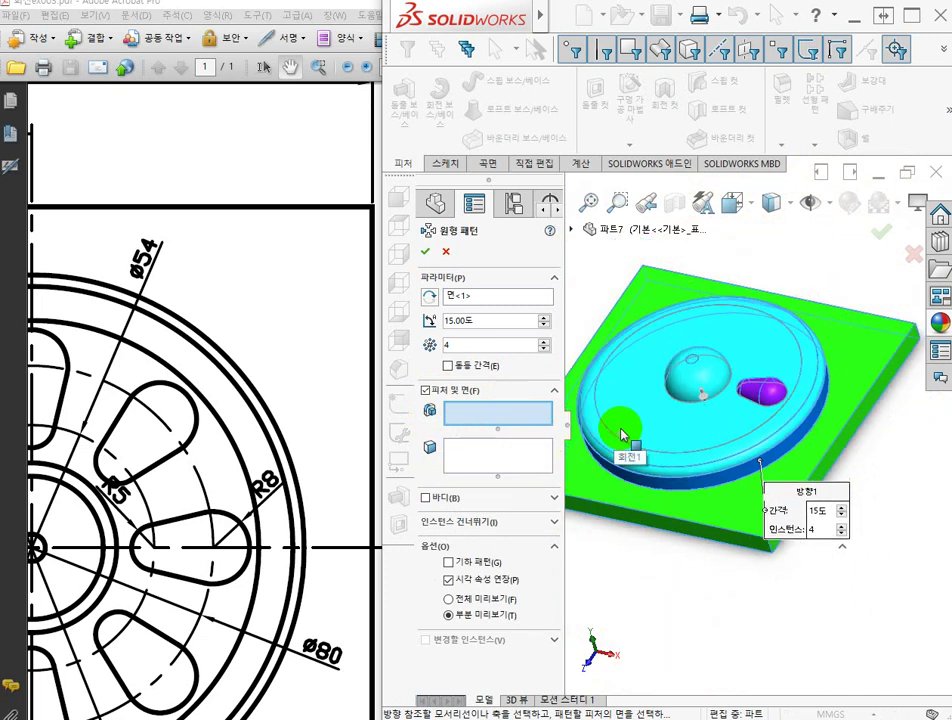
{"action": "left_click", "coordinate": [760, 409]}
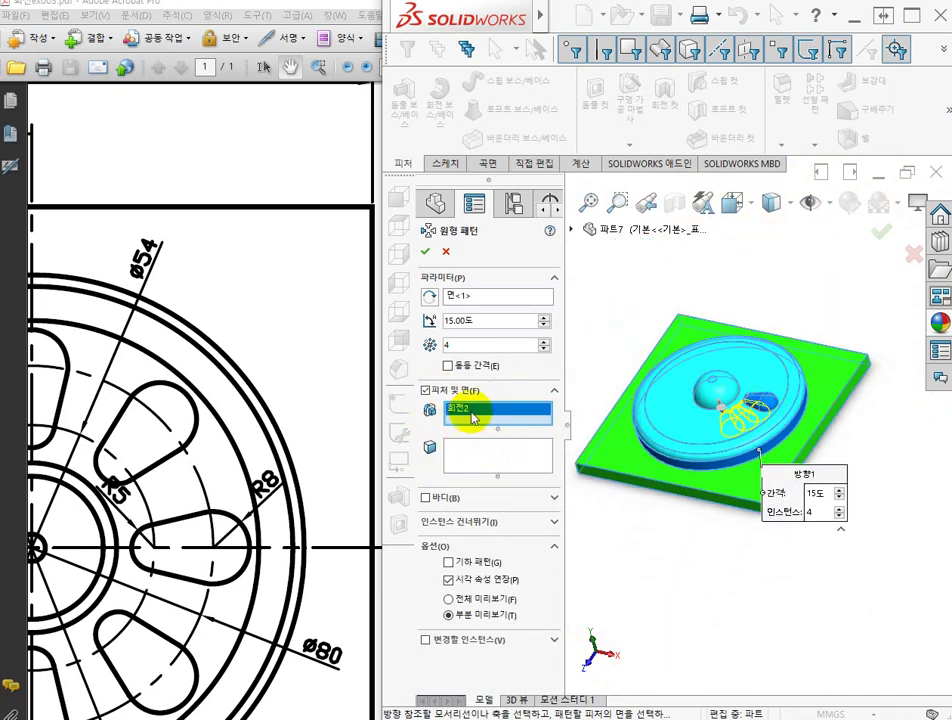
{"action": "scroll", "coordinate": [620, 440], "scroll_direction": "down", "scroll_amount": 5}
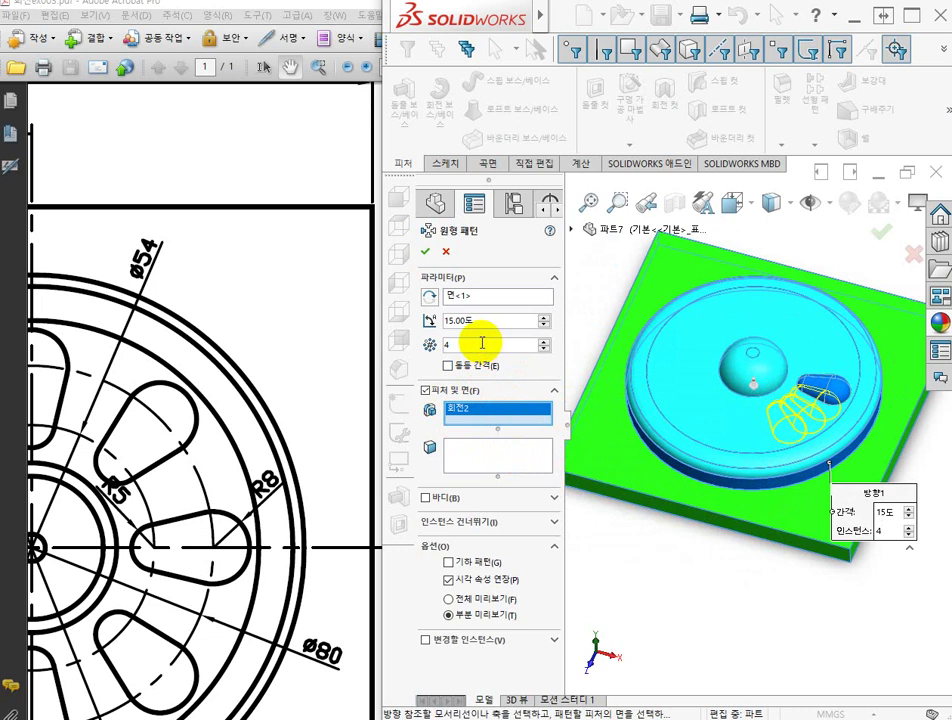
Step: Try 7 instances with 45-degree spacing for the teardrop's circular pattern
{"action": "left_click_drag", "start_coordinate": [482, 344], "coordinate": [310, 340]}
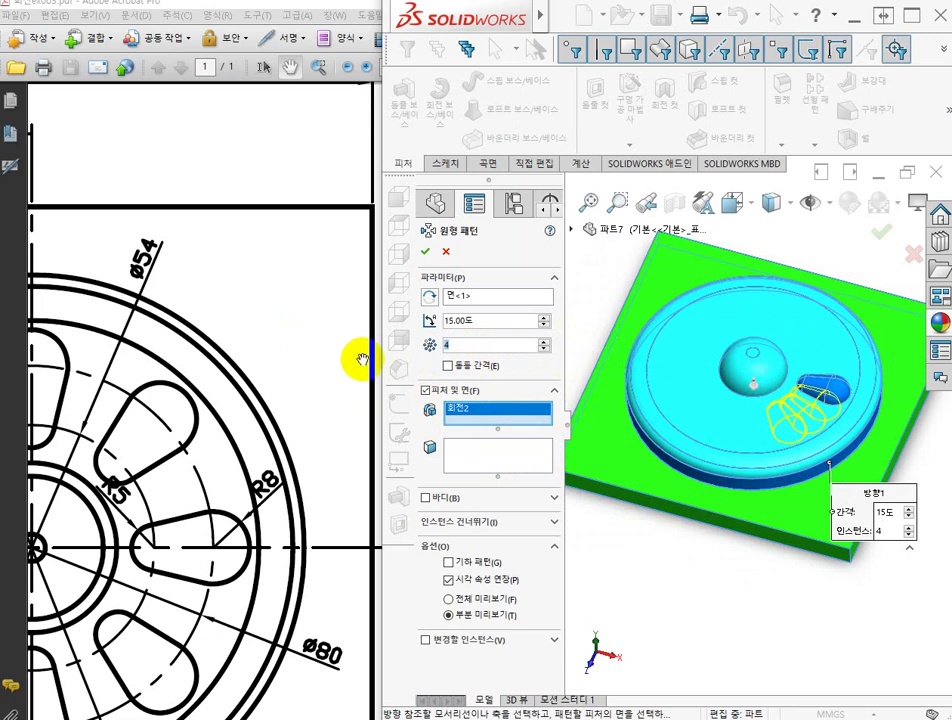
{"action": "key", "text": "Return"}
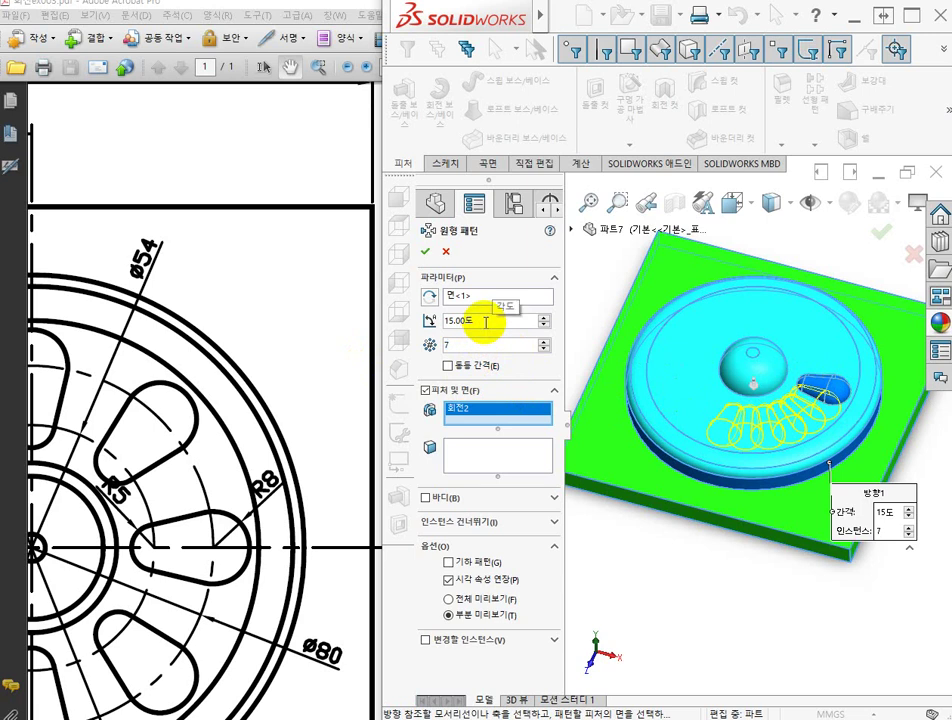
{"action": "double_click", "coordinate": [484, 321]}
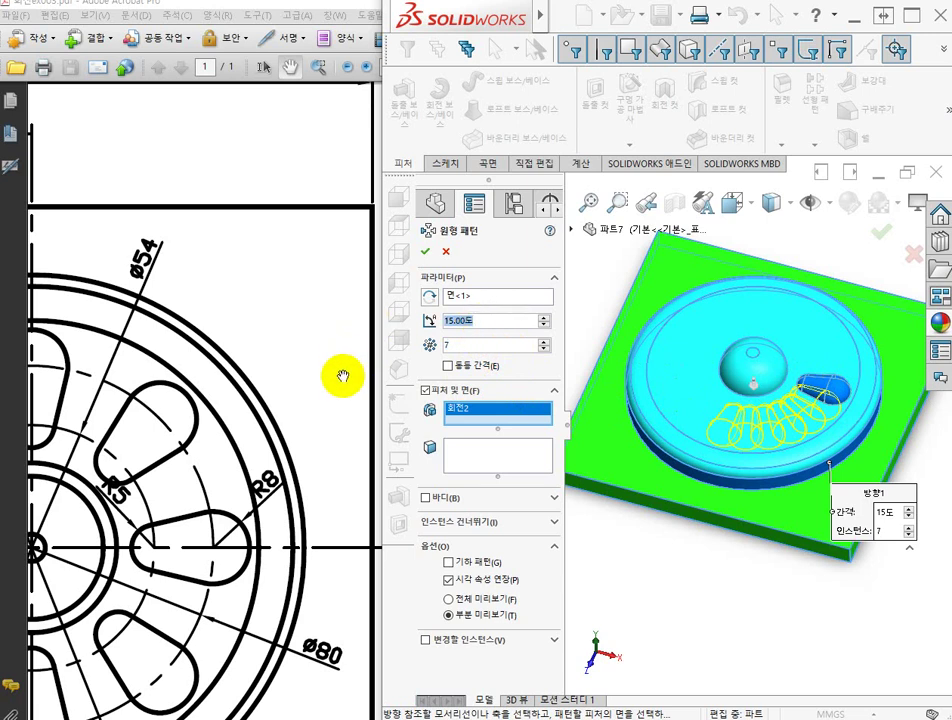
{"action": "type", "text": "45"}
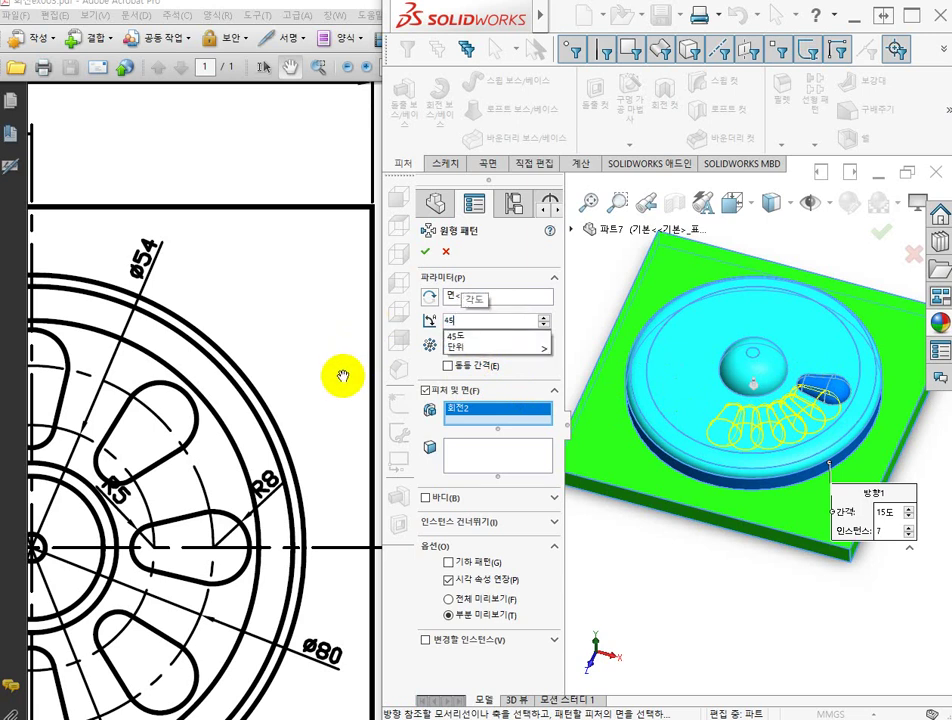
{"action": "key", "text": "Return"}
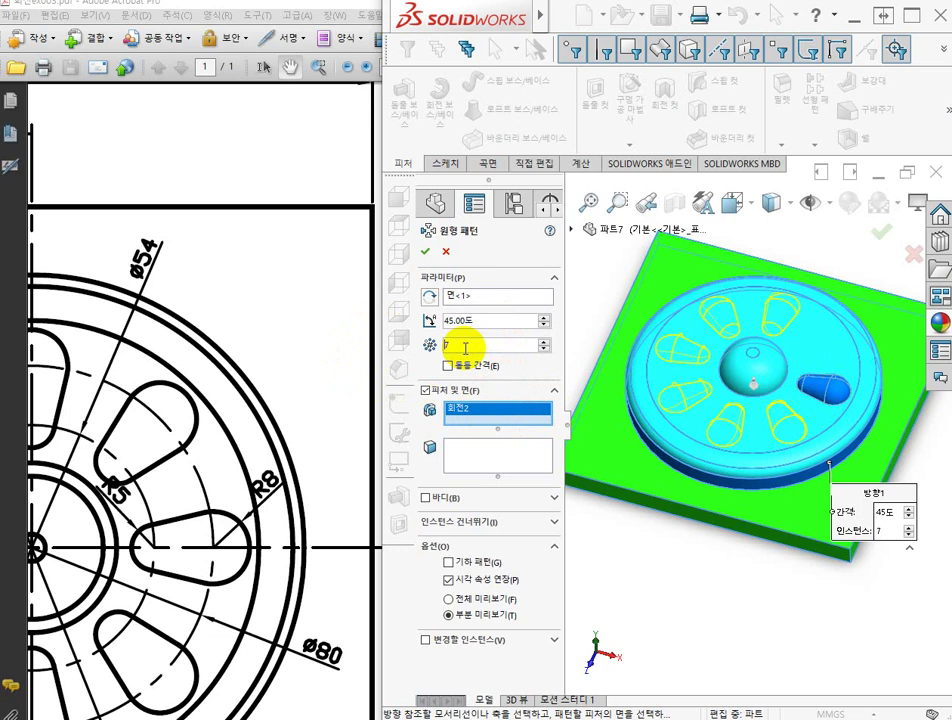
Step: Set the teardrop pattern to 8 equally spaced instances over 360 degrees and create it
{"action": "left_click_drag", "start_coordinate": [465, 347], "coordinate": [351, 346]}
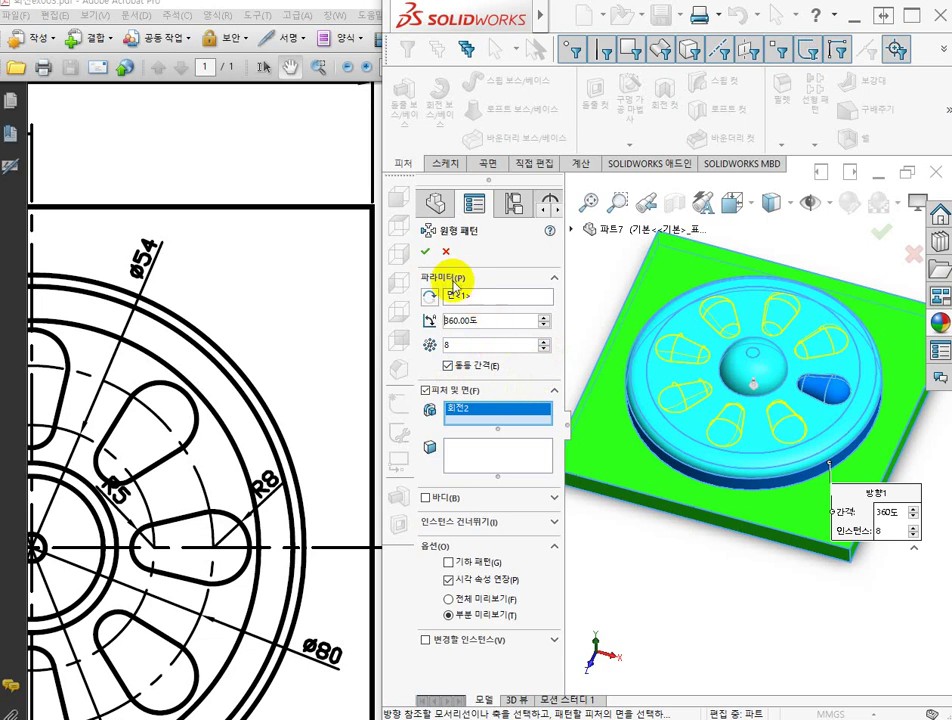
{"action": "left_click", "coordinate": [428, 256]}
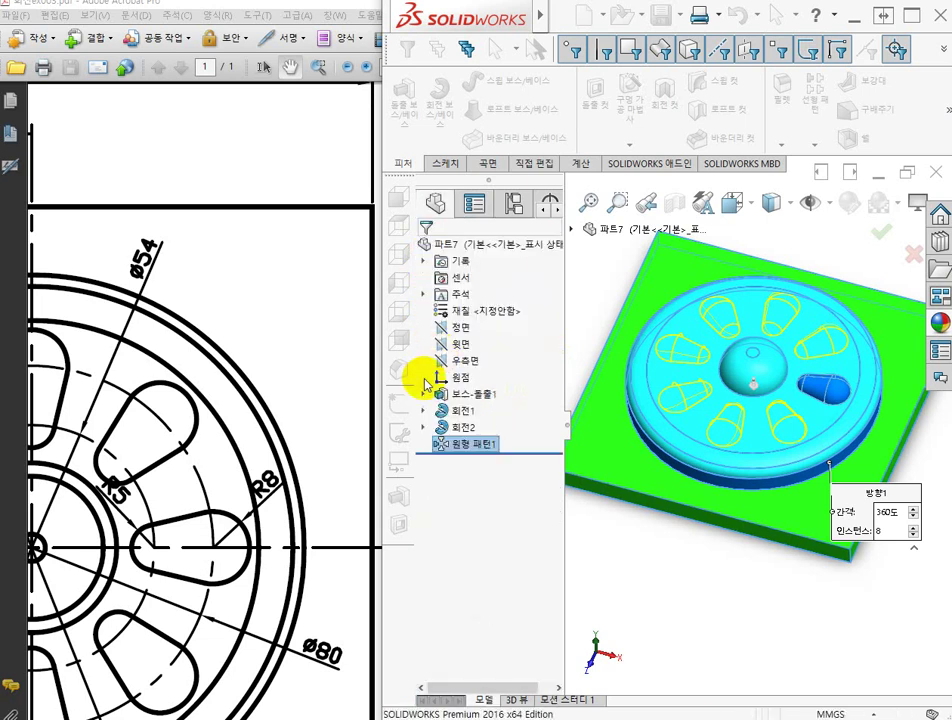
Step: Switch to the PDF drawing and examine the dome and teardrops in its isometric and front views
{"action": "left_click", "coordinate": [363, 379]}
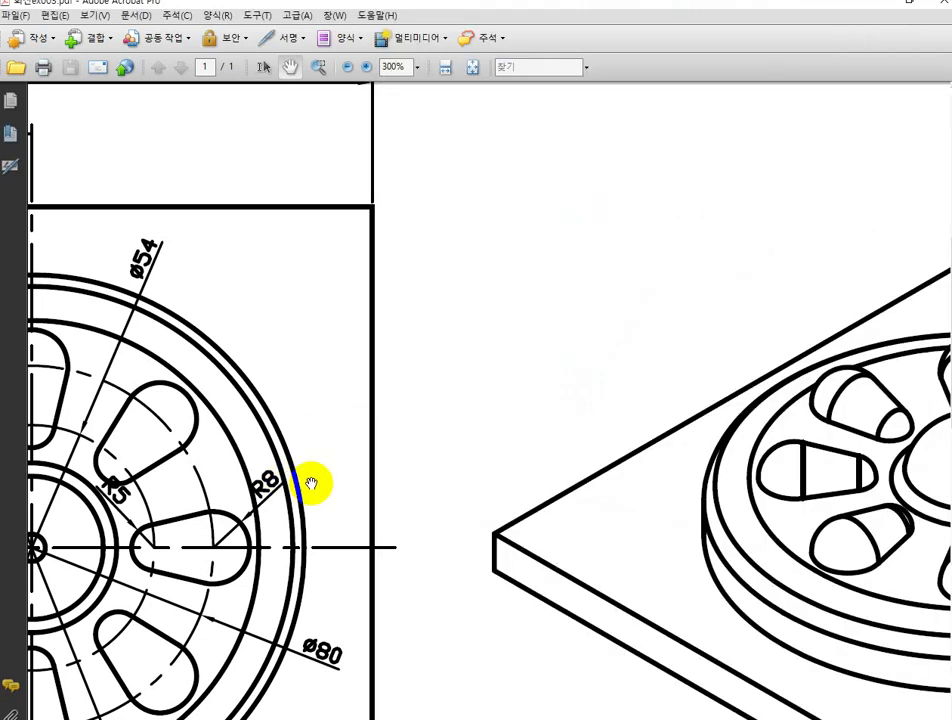
{"action": "scroll", "coordinate": [311, 484], "scroll_direction": "down", "scroll_amount": 5}
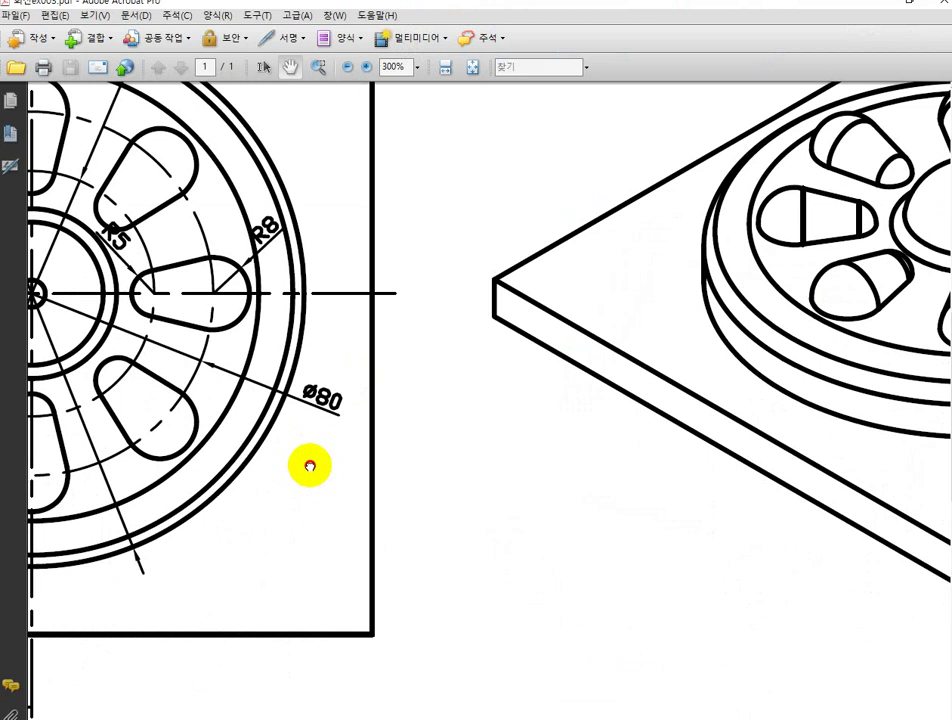
{"action": "scroll", "coordinate": [310, 466], "scroll_direction": "down", "scroll_amount": 5, "text": "ctrl"}
{"action": "scroll", "coordinate": [390, 465], "scroll_direction": "up", "scroll_amount": 1, "text": "ctrl"}
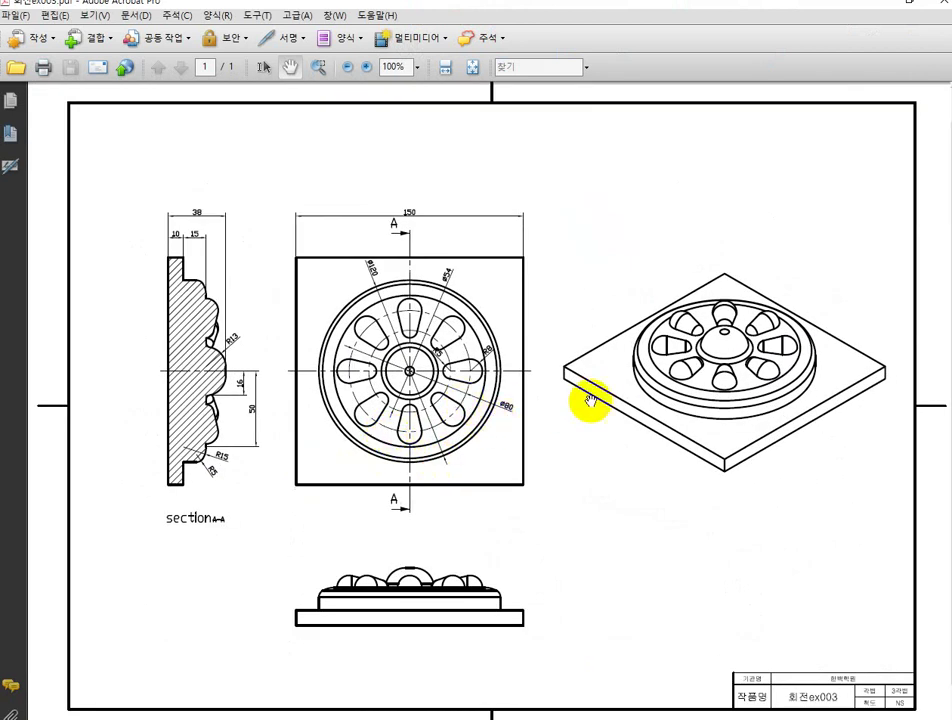
{"action": "scroll", "coordinate": [725, 360], "scroll_direction": "up", "scroll_amount": 5, "text": "ctrl"}
{"action": "scroll", "coordinate": [468, 372], "scroll_direction": "left", "scroll_amount": 5}
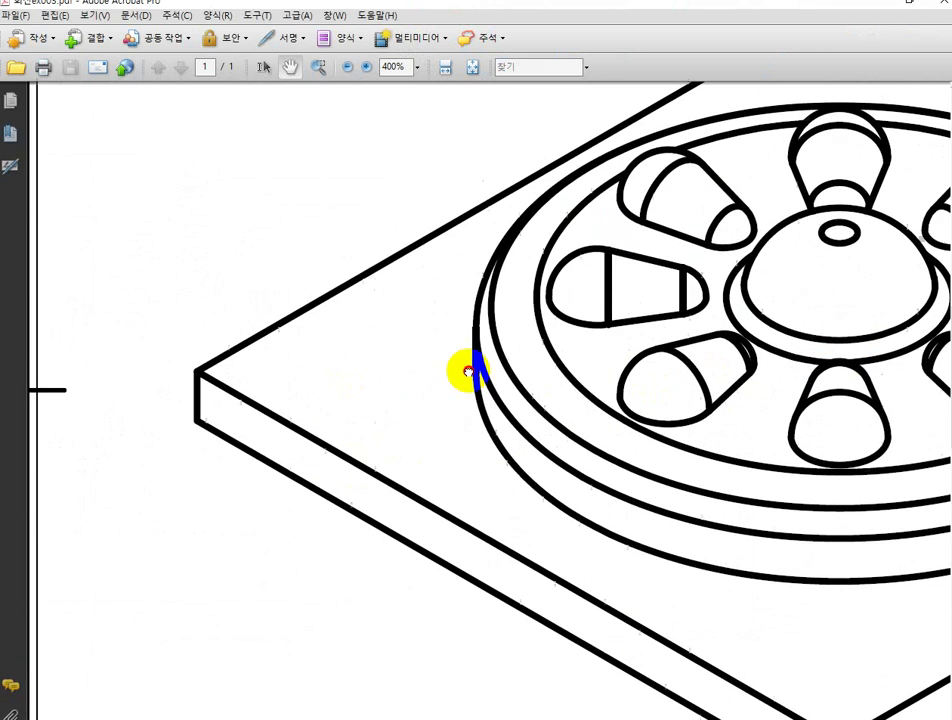
{"action": "scroll", "coordinate": [795, 378], "scroll_direction": "left", "scroll_amount": 6}
{"action": "scroll", "coordinate": [404, 368], "scroll_direction": "down", "scroll_amount": 3, "text": "ctrl"}
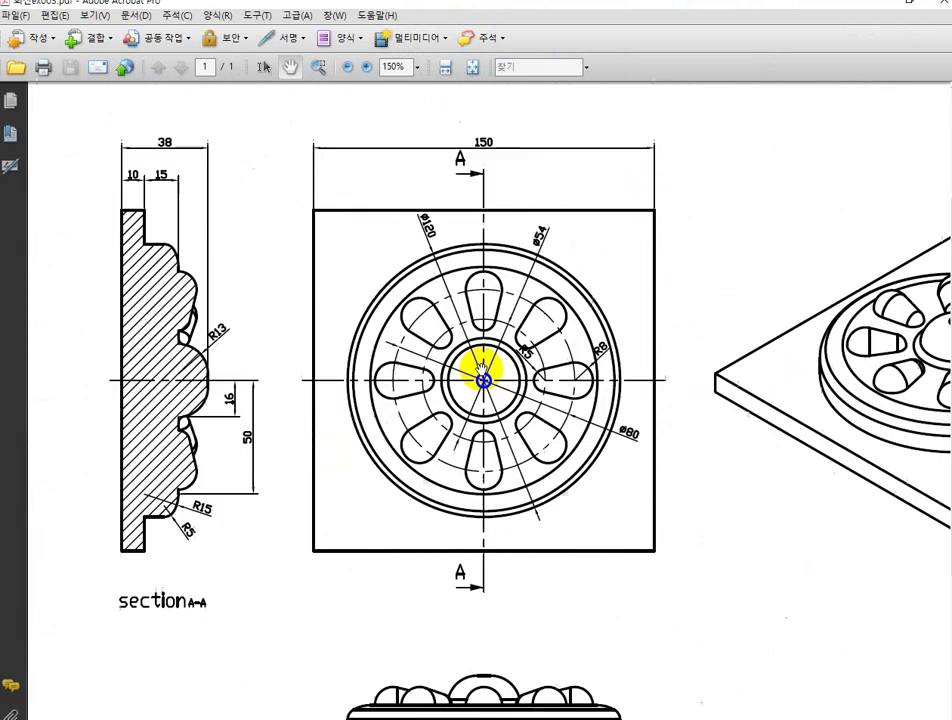
{"action": "scroll", "coordinate": [470, 377], "scroll_direction": "up", "scroll_amount": 1, "text": "ctrl"}
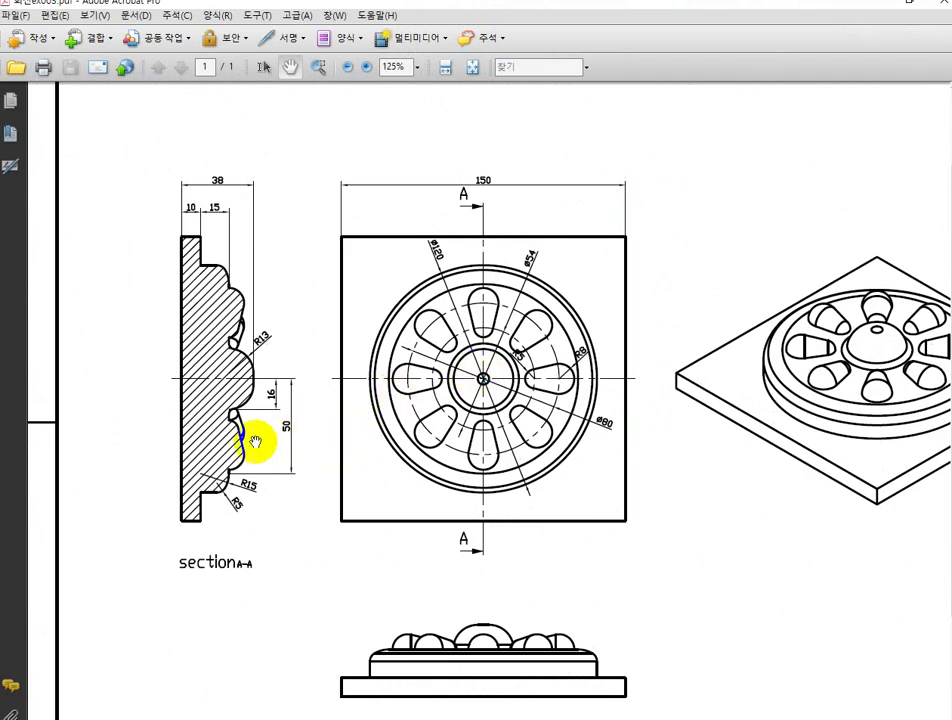
Step: Examine section A-A where the dome and teardrops meet the disc, and compare it with the other drawing views
{"action": "scroll", "coordinate": [248, 463], "scroll_direction": "up", "scroll_amount": 4, "text": "ctrl"}
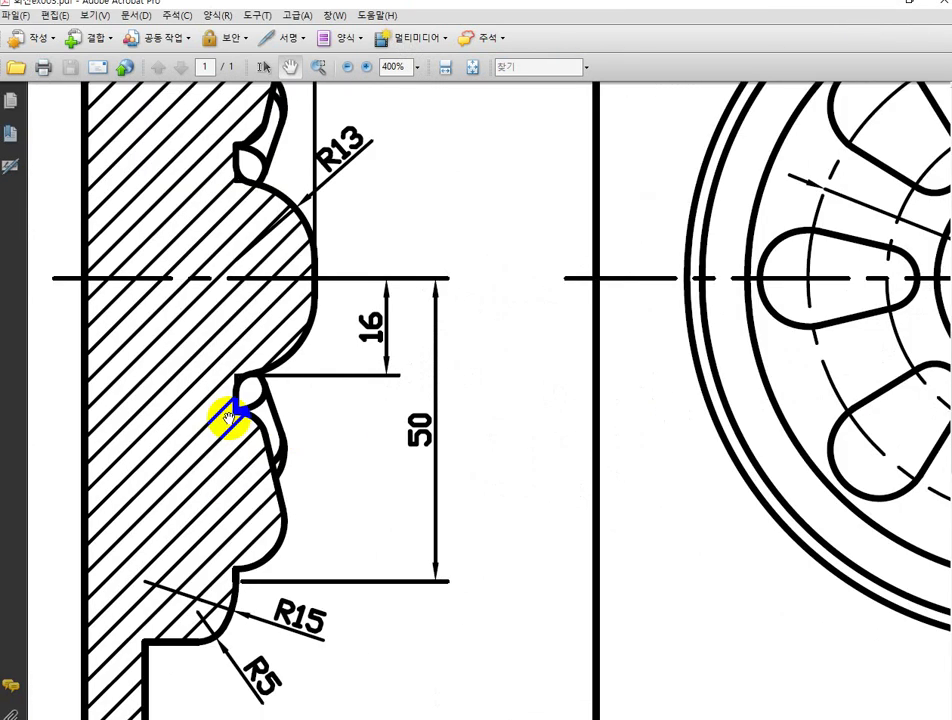
{"action": "scroll", "coordinate": [228, 418], "scroll_direction": "down", "scroll_amount": 2, "text": "ctrl"}
{"action": "scroll", "coordinate": [276, 400], "scroll_direction": "down", "scroll_amount": 2, "text": "ctrl"}
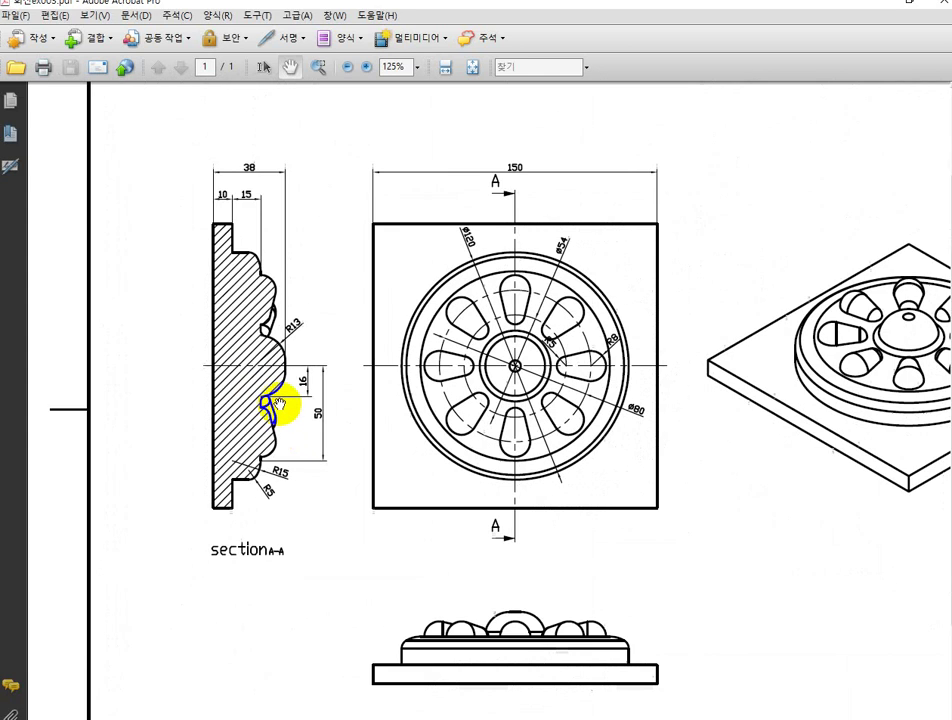
{"action": "left_click_drag", "start_coordinate": [339, 420], "coordinate": [272, 332]}
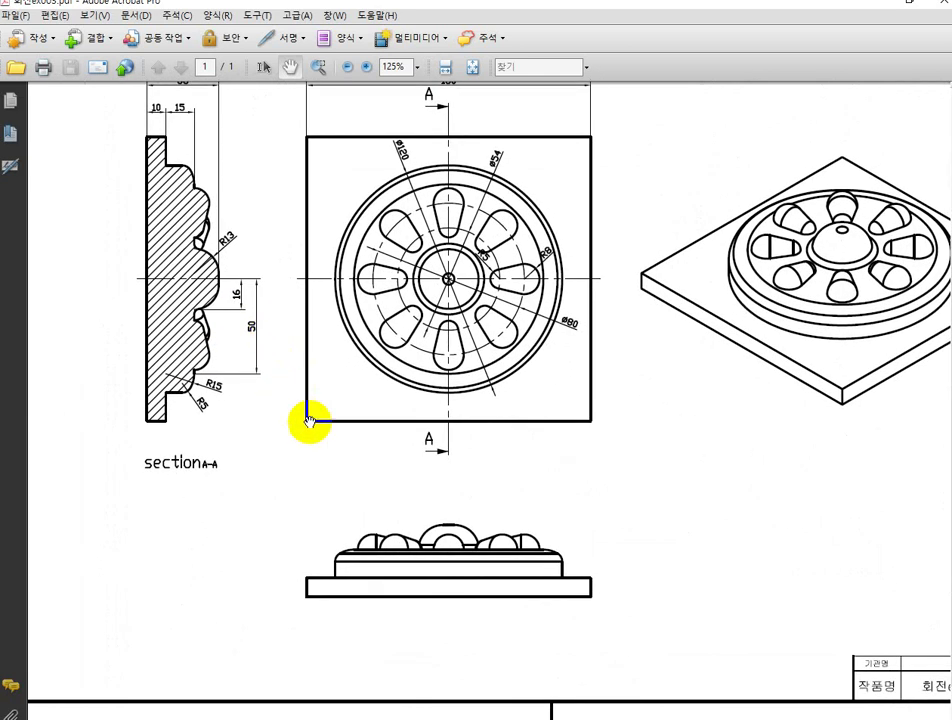
{"action": "left_click_drag", "start_coordinate": [498, 449], "coordinate": [288, 417]}
{"action": "mouse_move", "coordinate": [335, 451]}
{"action": "left_mouse_down"}
{"action": "mouse_move", "coordinate": [395, 514]}
{"action": "mouse_move", "coordinate": [501, 559]}
{"action": "left_mouse_up"}
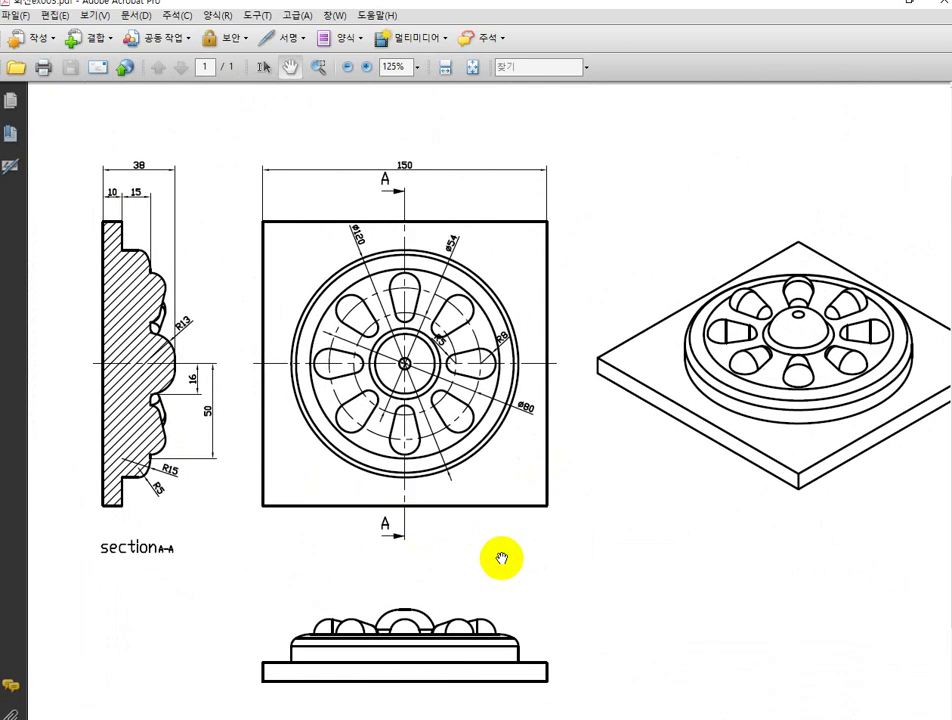
{"action": "scroll", "coordinate": [164, 378], "scroll_direction": "up", "scroll_amount": 4, "text": "ctrl"}
{"action": "scroll", "coordinate": [168, 392], "scroll_direction": "down", "scroll_amount": 2, "text": "ctrl"}
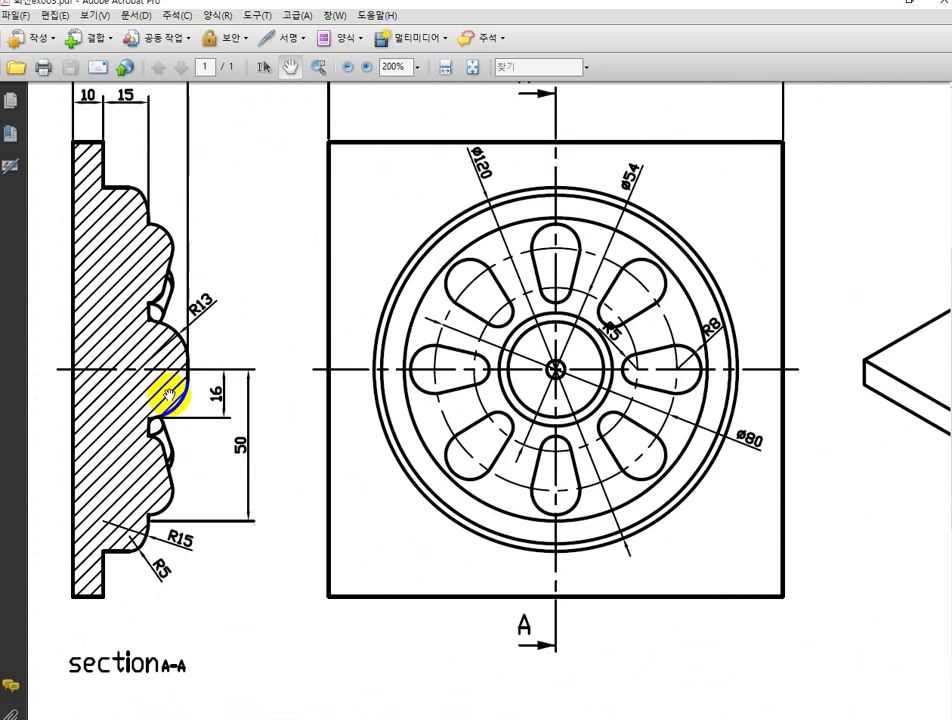
{"action": "scroll", "coordinate": [218, 432], "scroll_direction": "down", "scroll_amount": 2, "text": "ctrl"}
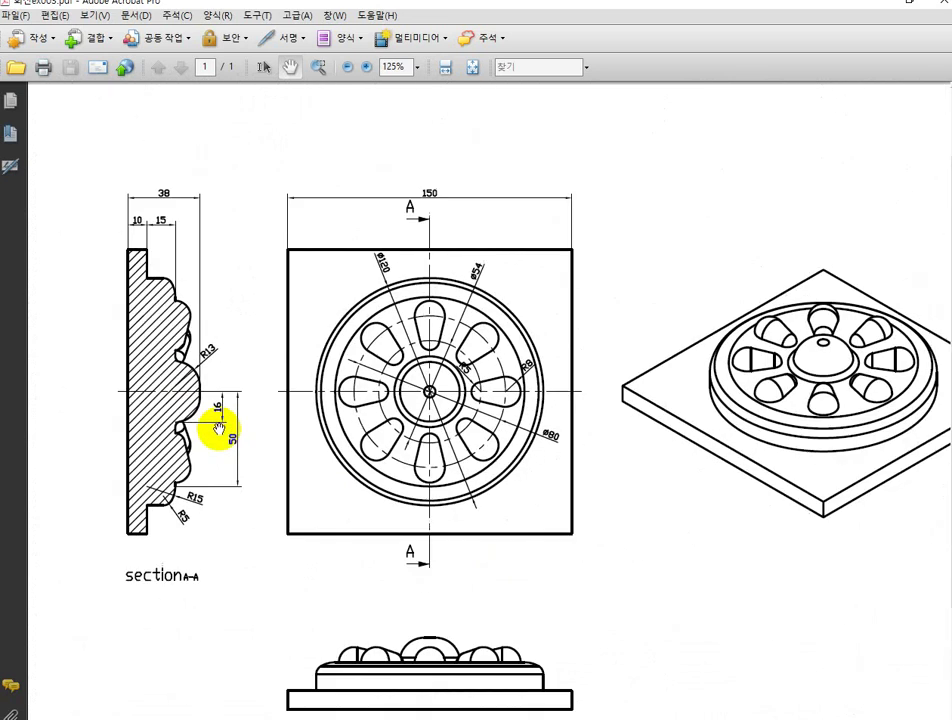
{"action": "left_click_drag", "start_coordinate": [414, 442], "coordinate": [261, 431]}
{"action": "scroll", "coordinate": [425, 419], "scroll_direction": "up", "scroll_amount": 1}
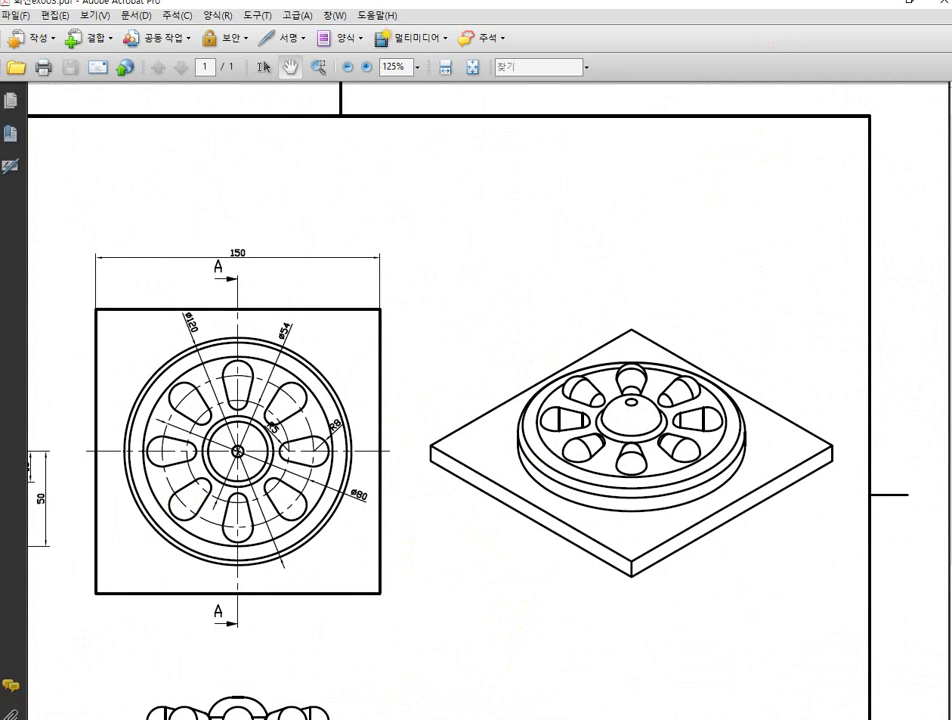
Step: Switch back to the 파트7 model in SOLIDWORKS and fillet the edge around the central dome's base with a 3 mm radius
{"action": "left_click", "coordinate": [290, 669]}
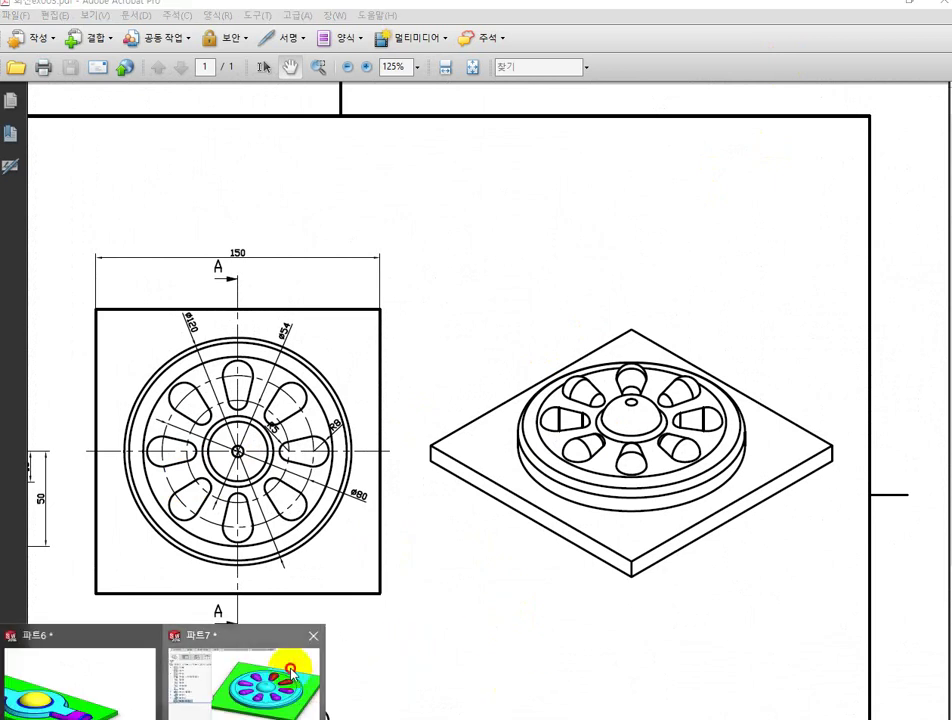
{"action": "scroll", "coordinate": [759, 395], "scroll_direction": "down", "scroll_amount": 5}
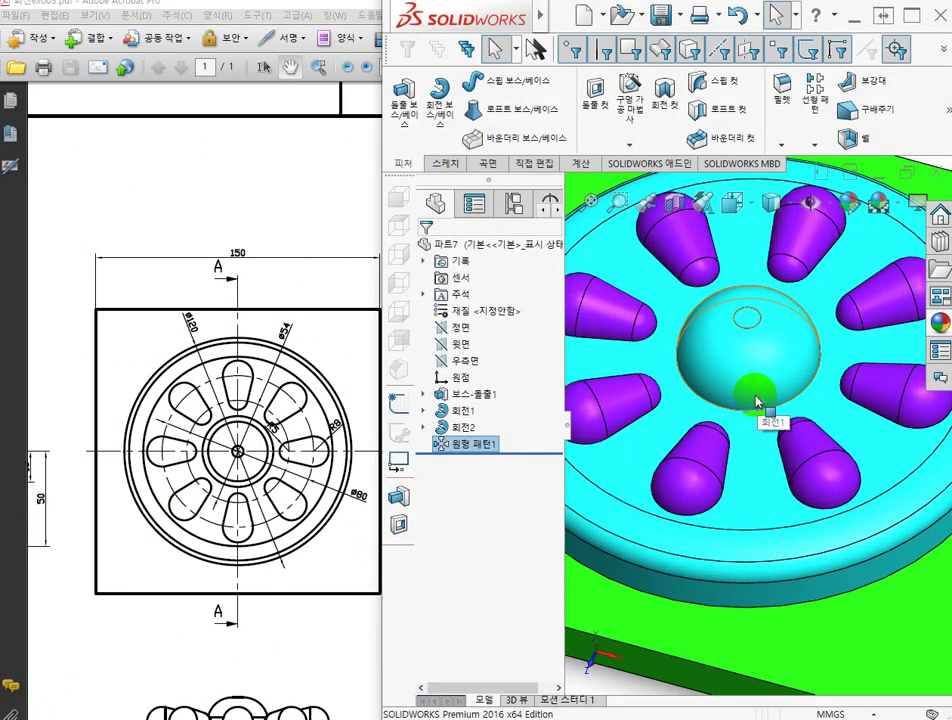
{"action": "scroll", "coordinate": [759, 400], "scroll_direction": "up", "scroll_amount": 5}
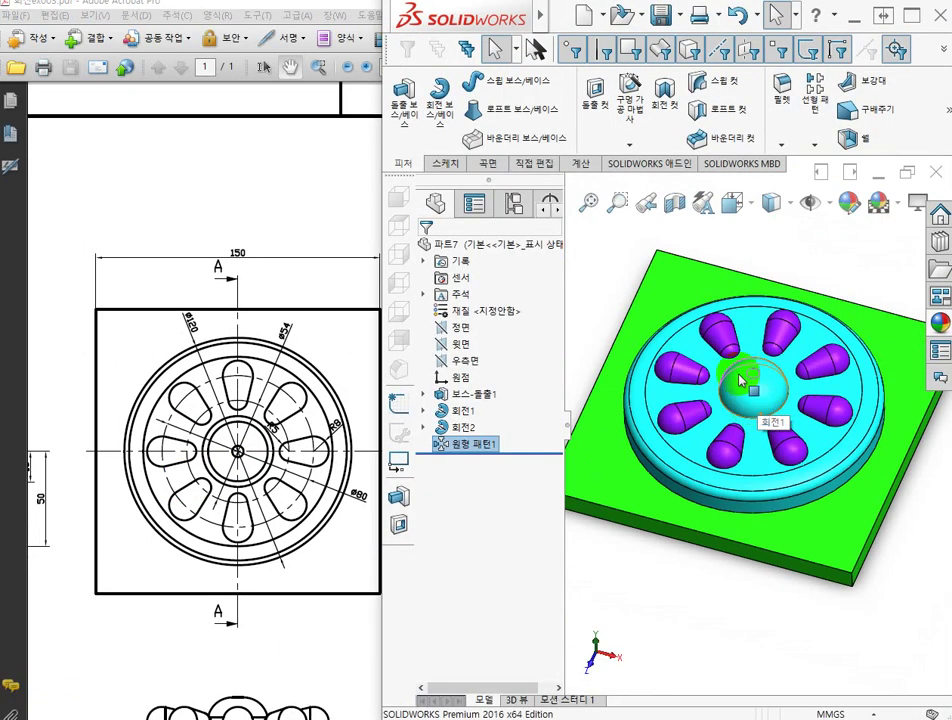
{"action": "left_click", "coordinate": [779, 87]}
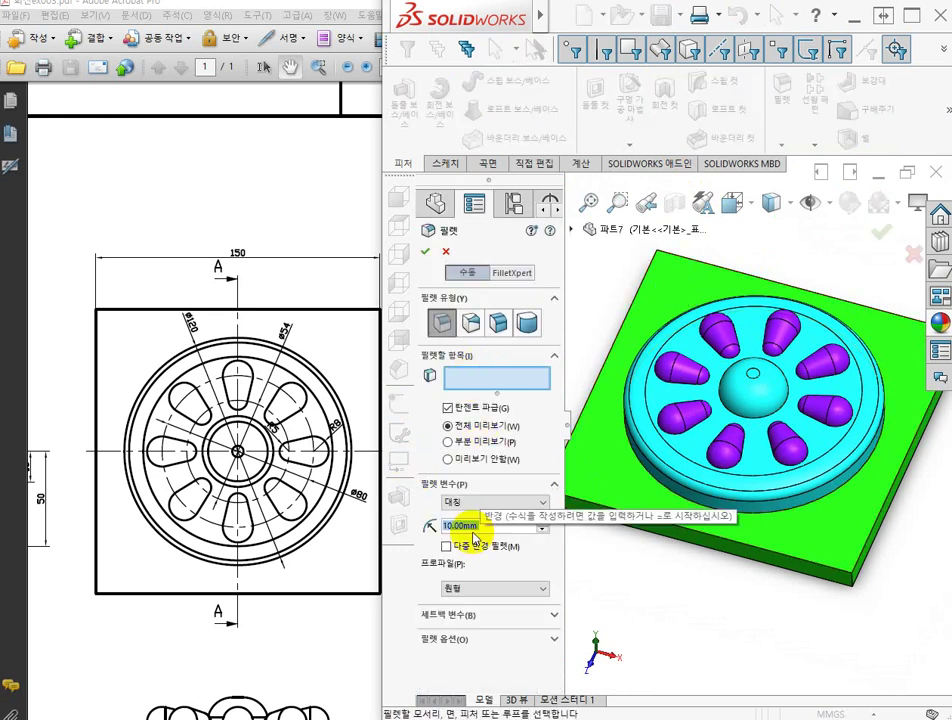
{"action": "type", "text": "3"}
{"action": "key", "text": "Return"}
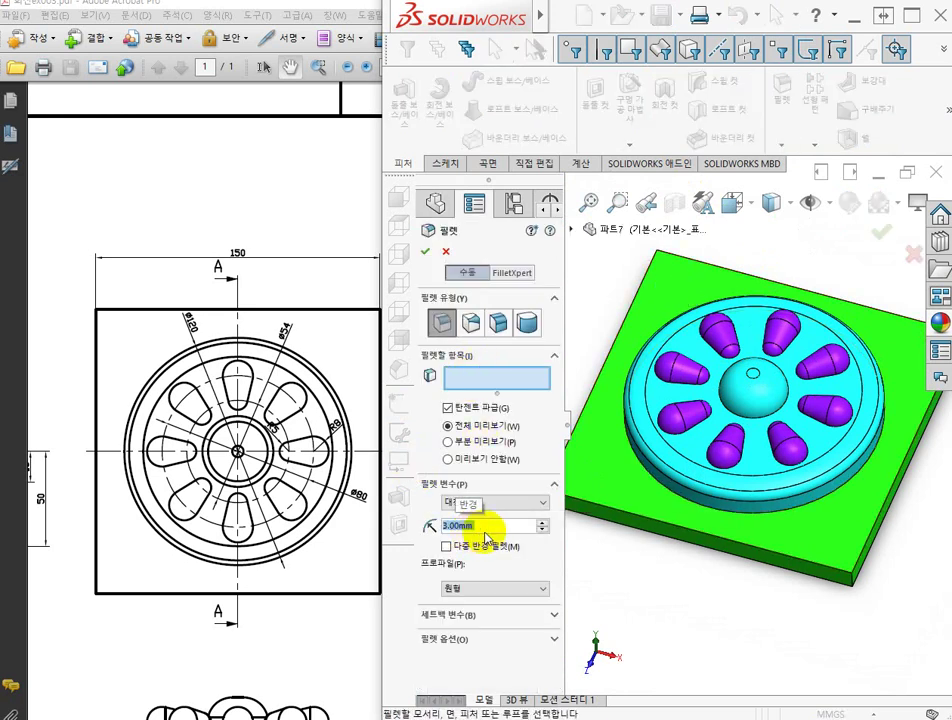
{"action": "left_click", "coordinate": [752, 414]}
{"action": "right_click", "coordinate": [594, 492]}
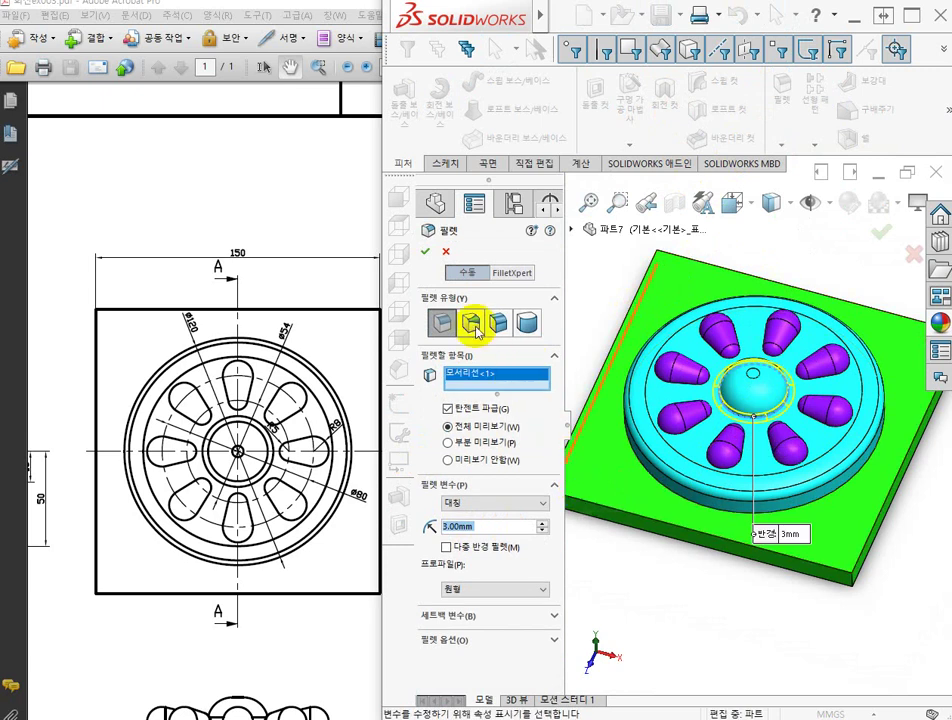
{"action": "left_click", "coordinate": [427, 259]}
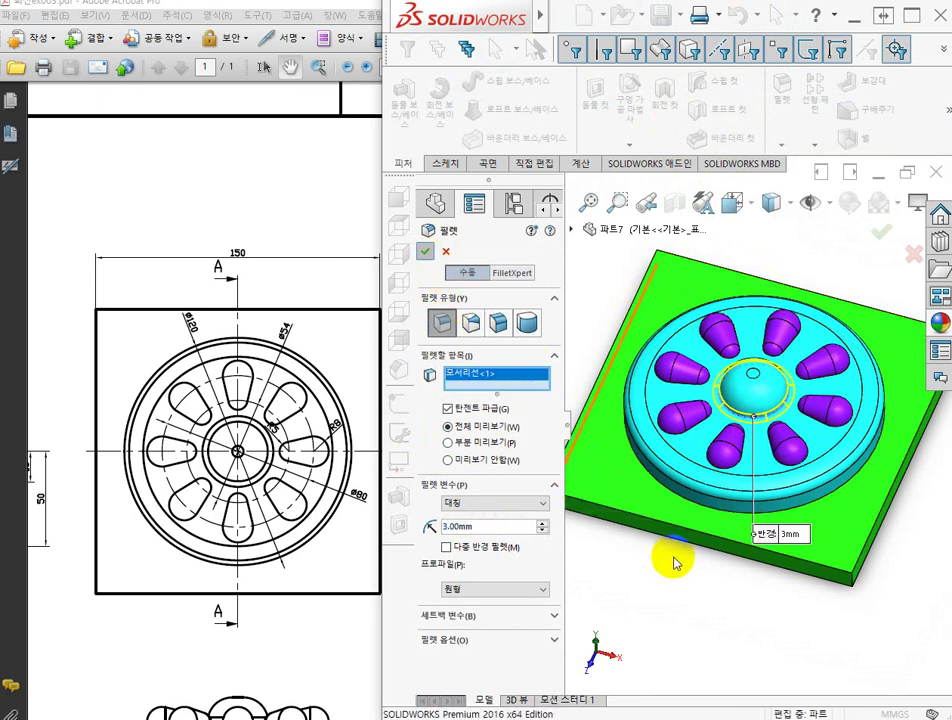
{"action": "mouse_move", "coordinate": [703, 629]}
{"action": "middle_mouse_down"}
{"action": "mouse_move", "coordinate": [708, 589]}
{"action": "mouse_move", "coordinate": [671, 578]}
{"action": "mouse_move", "coordinate": [703, 632]}
{"action": "mouse_move", "coordinate": [692, 626]}
{"action": "middle_mouse_up"}
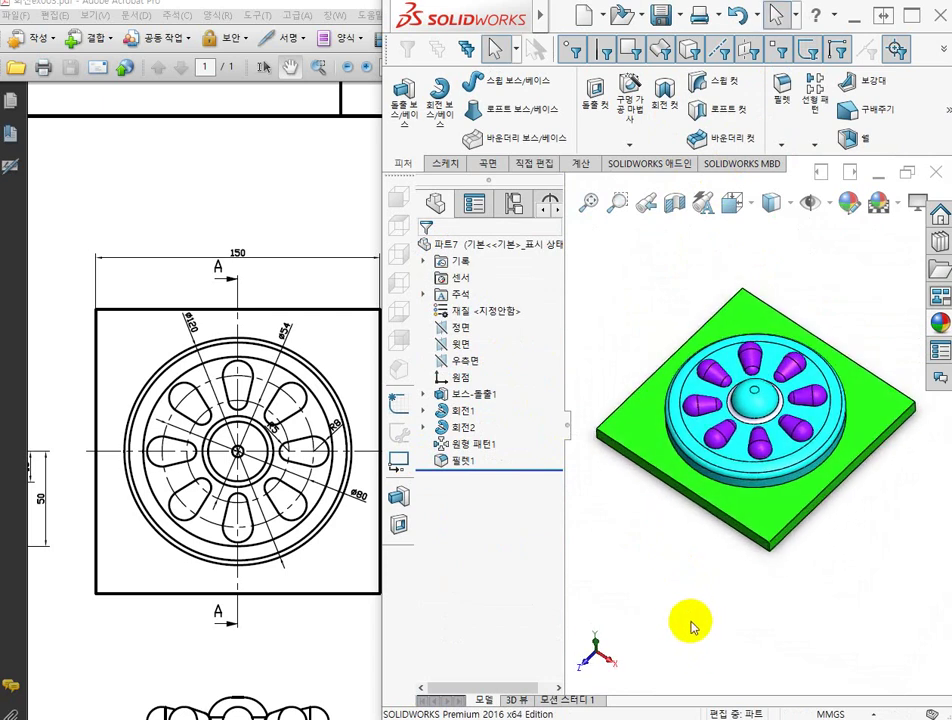